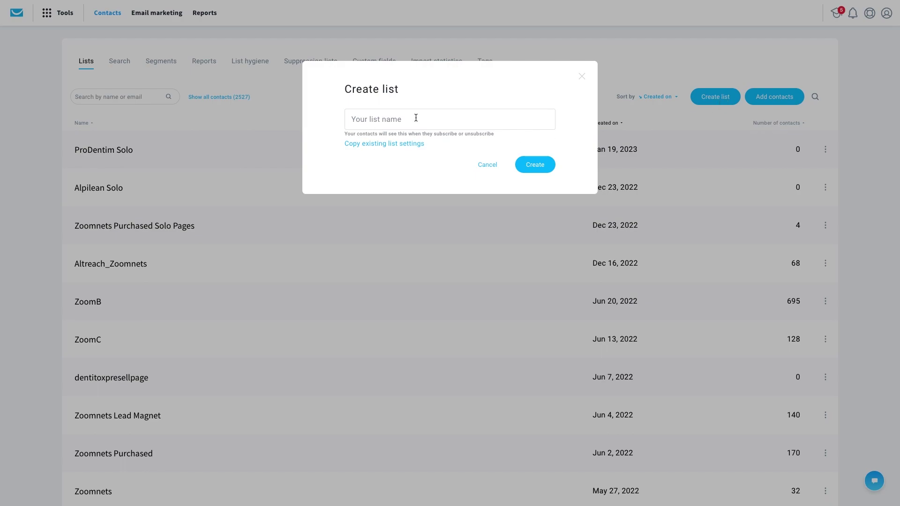
Create a new contact list named Keto.
click(416, 118)
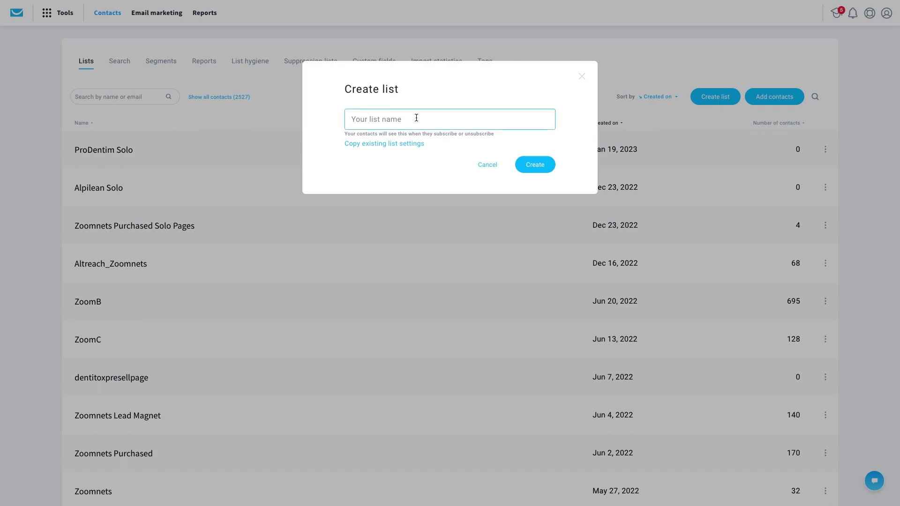
text(Keto)
click(530, 165)
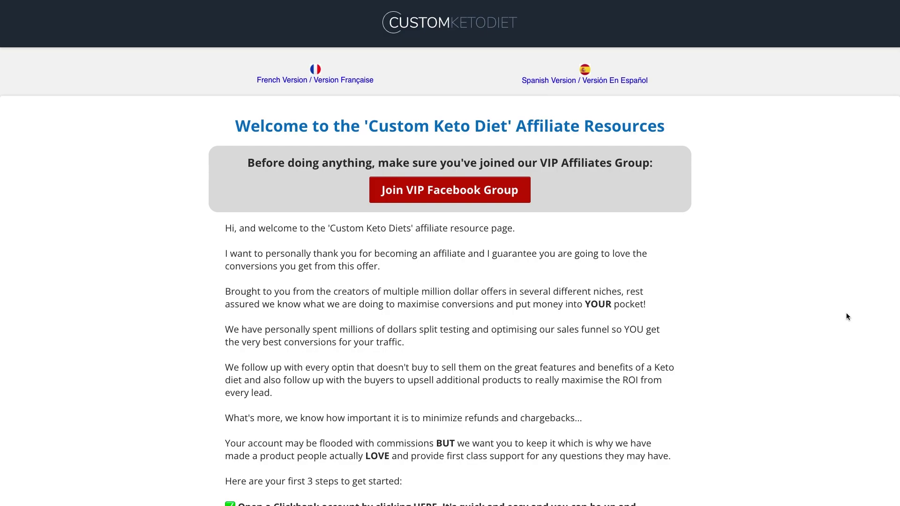
Look through the Custom Keto Diet affiliate page's email swipes, banners and lead magnets, and read the Email 1 swipe in the Word document.
scroll(846, 314, down, 20)
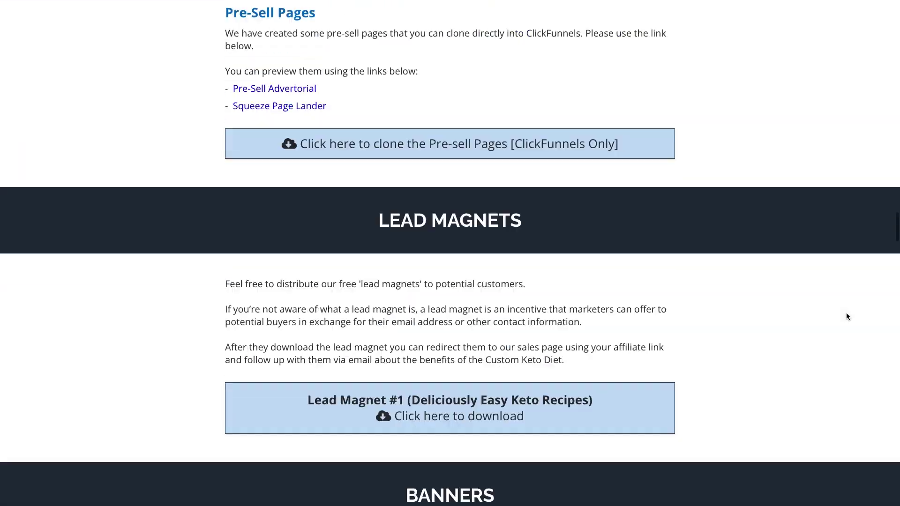
scroll(846, 314, down, 20)
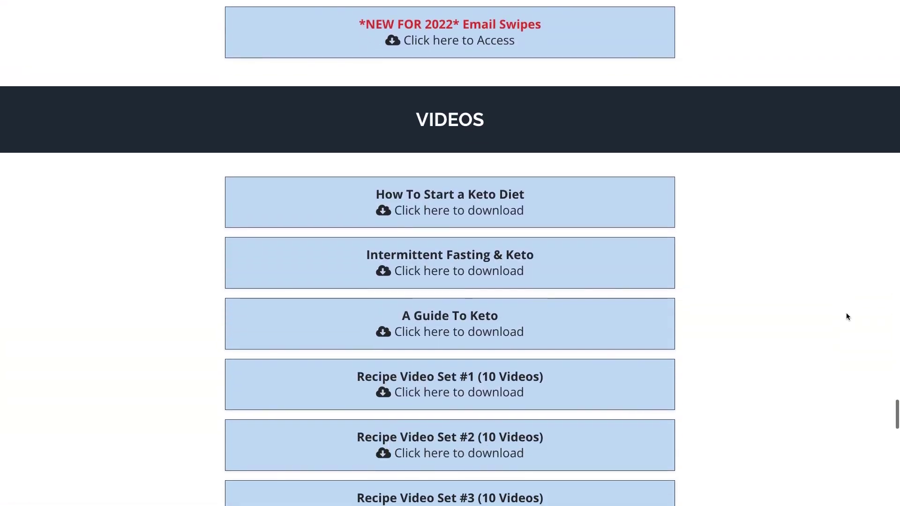
scroll(847, 317, up, 10)
scroll(847, 316, down, 3)
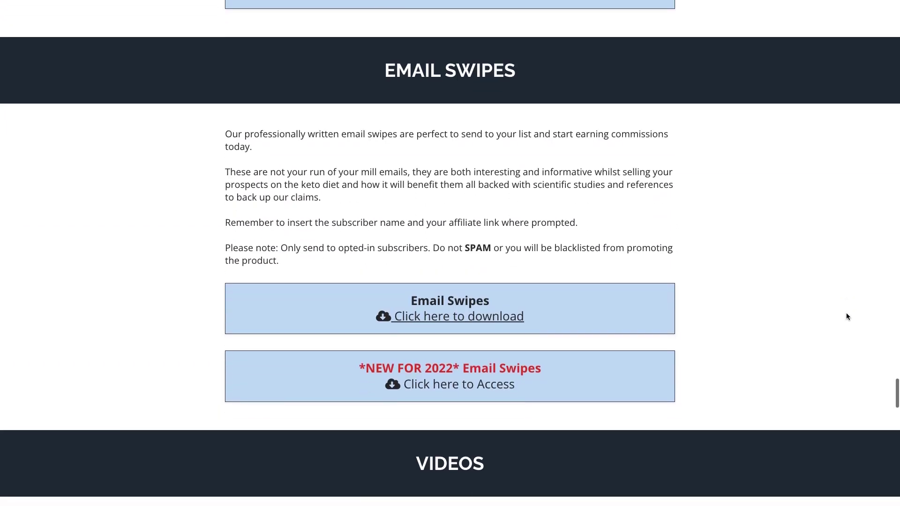
scroll(847, 317, down, 1)
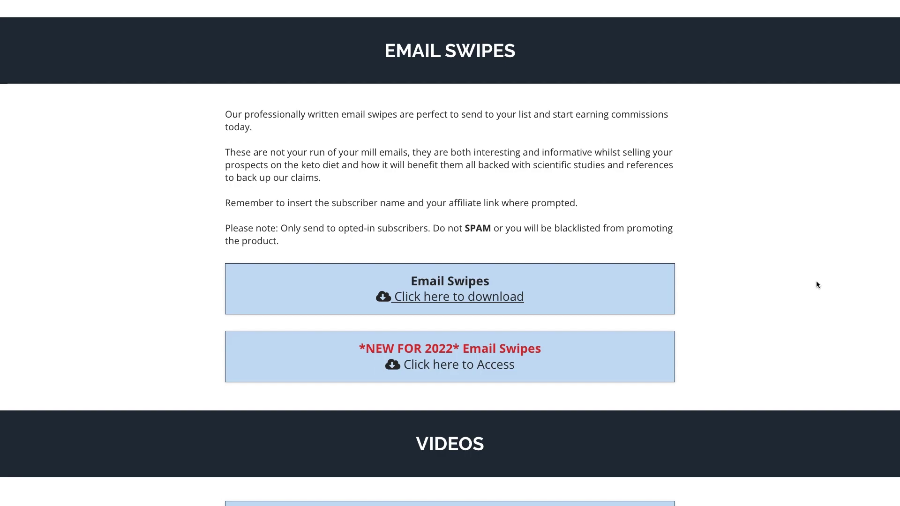
scroll(759, 262, up, 15)
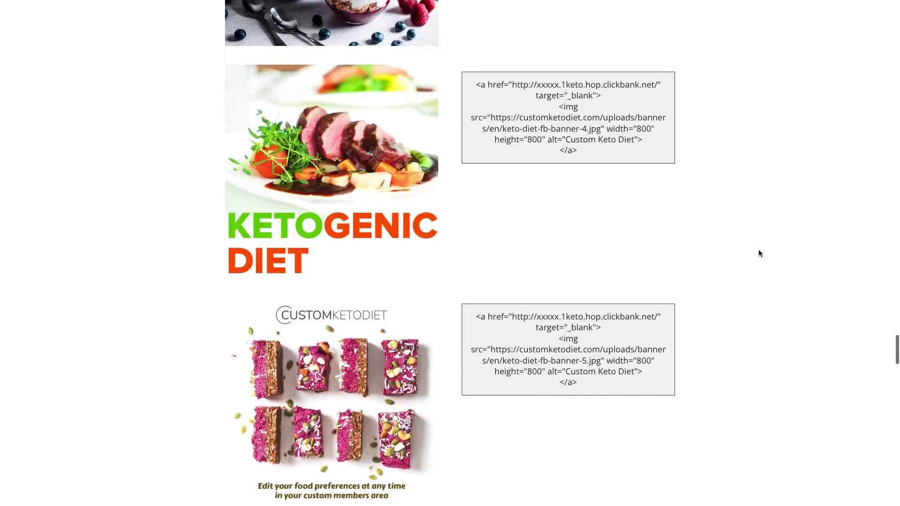
scroll(759, 253, up, 20)
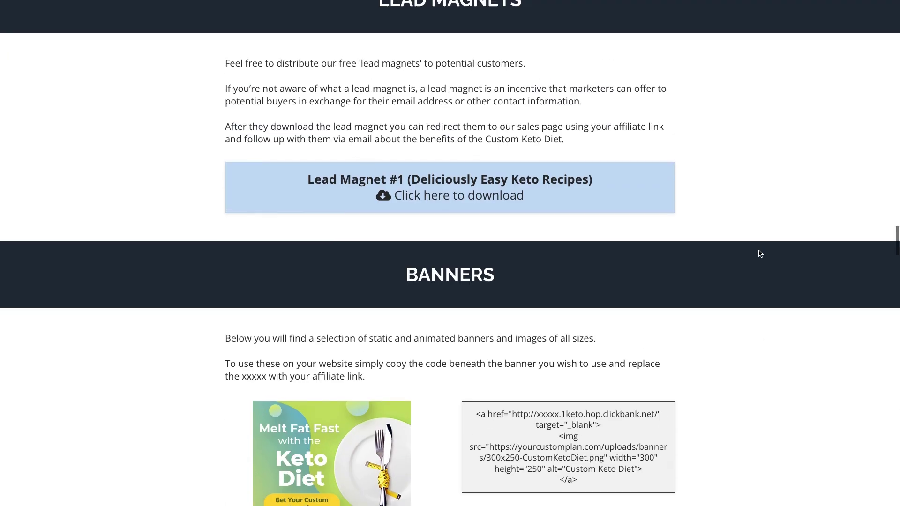
scroll(750, 258, down, 2)
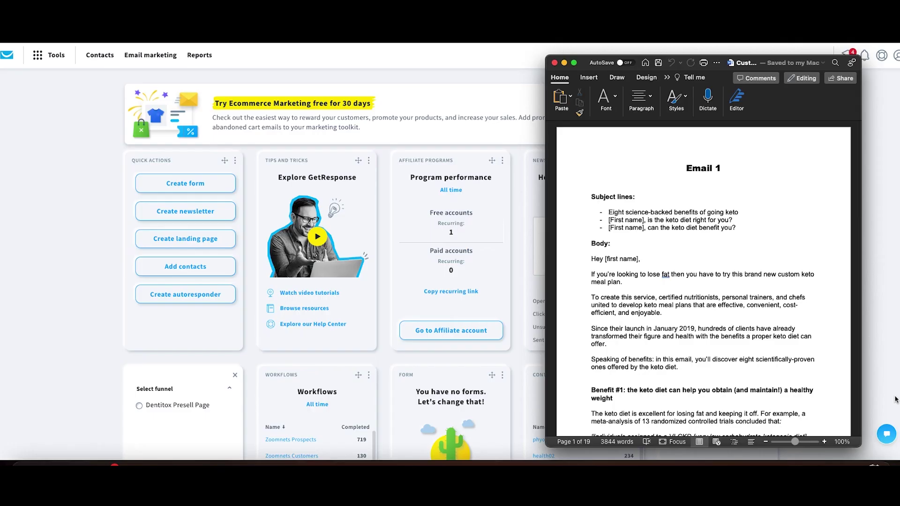
scroll(743, 309, down, 20)
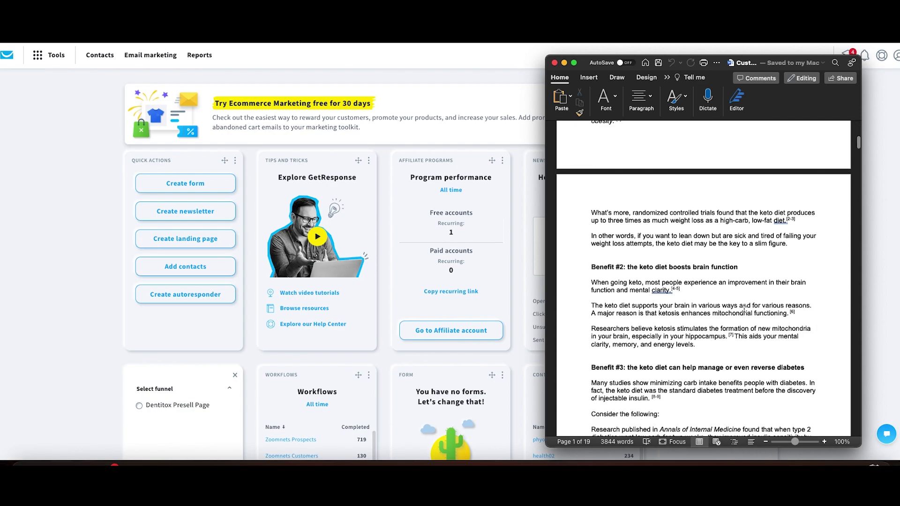
scroll(743, 310, up, 20)
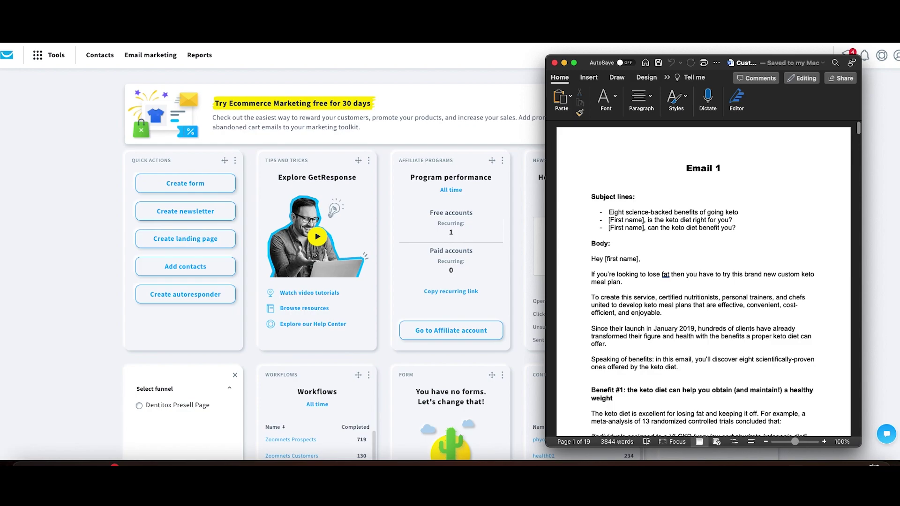
Return to GetResponse and start a new automation workflow built from scratch.
click(74, 89)
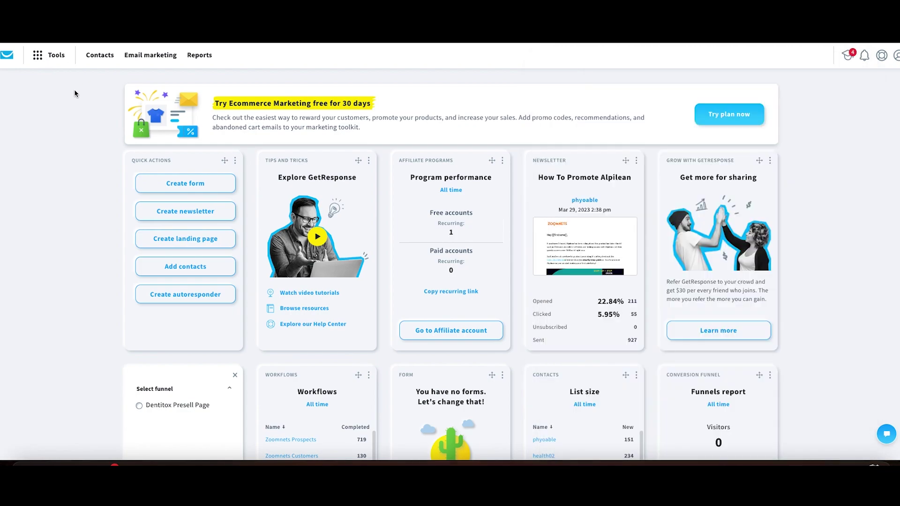
click(38, 56)
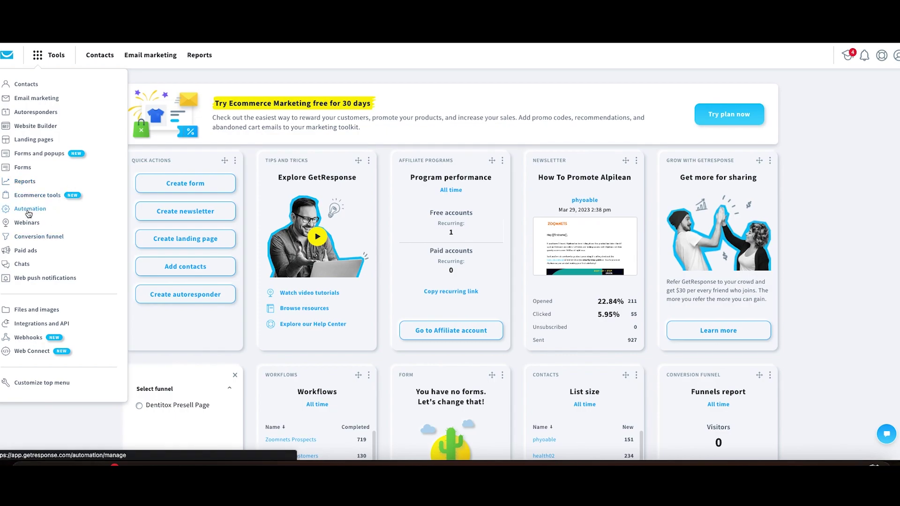
click(49, 209)
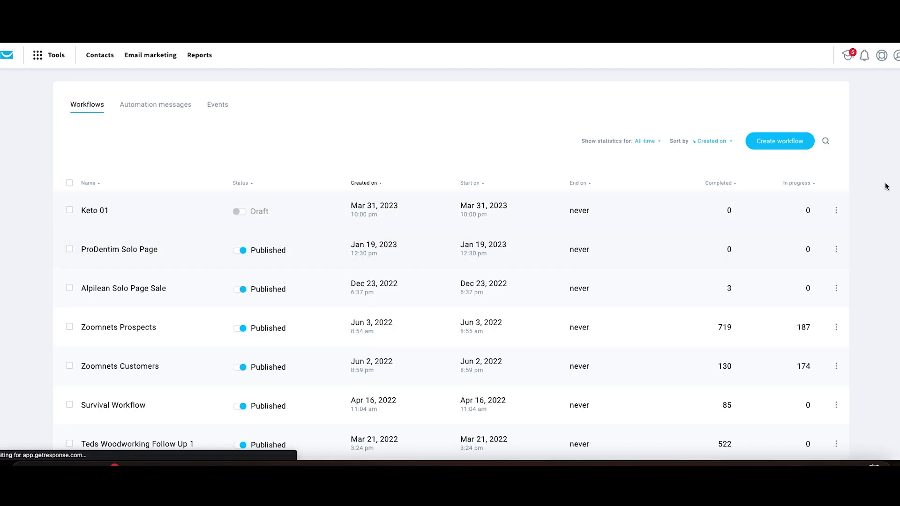
click(785, 144)
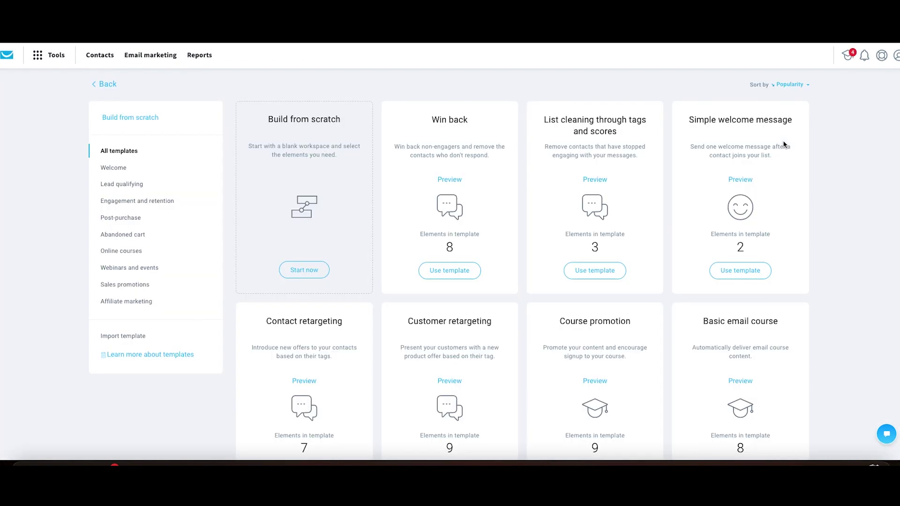
click(296, 273)
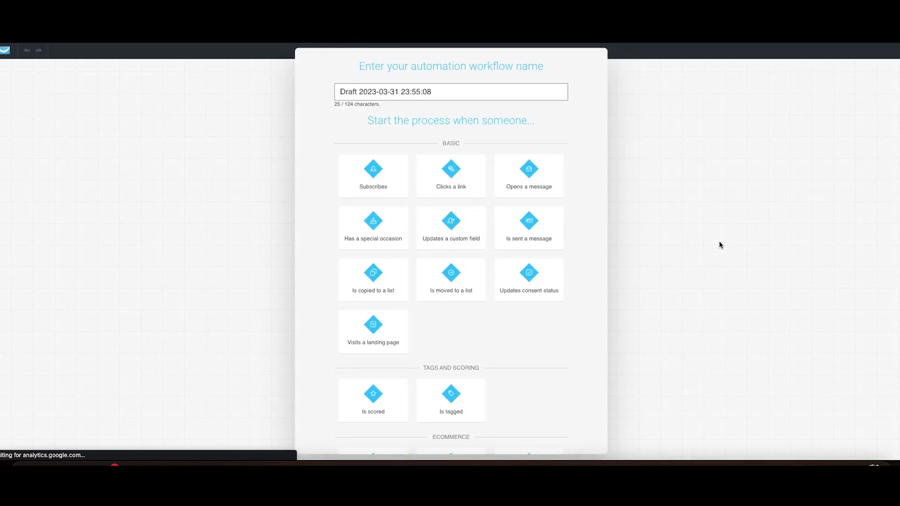
Name the workflow Keto 01 and set it to start when someone subscribes.
click(446, 90)
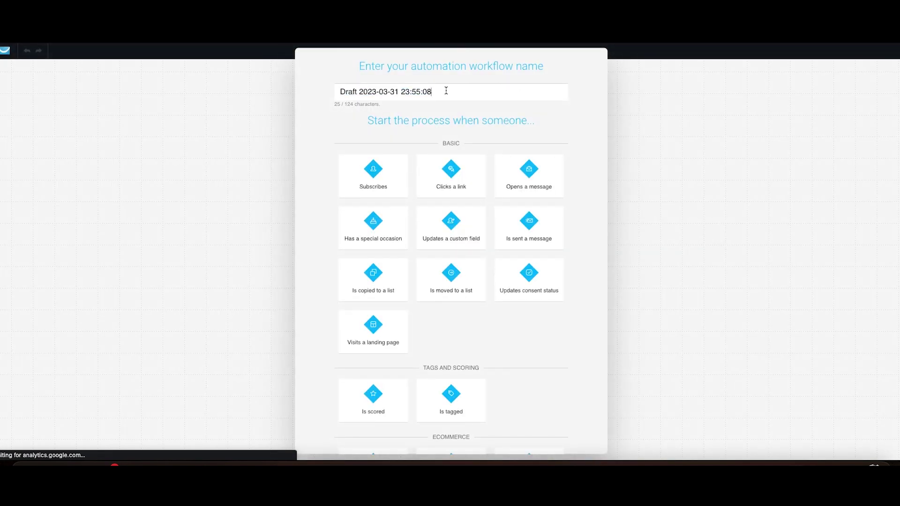
text(Ke)
triple_click(450, 95)
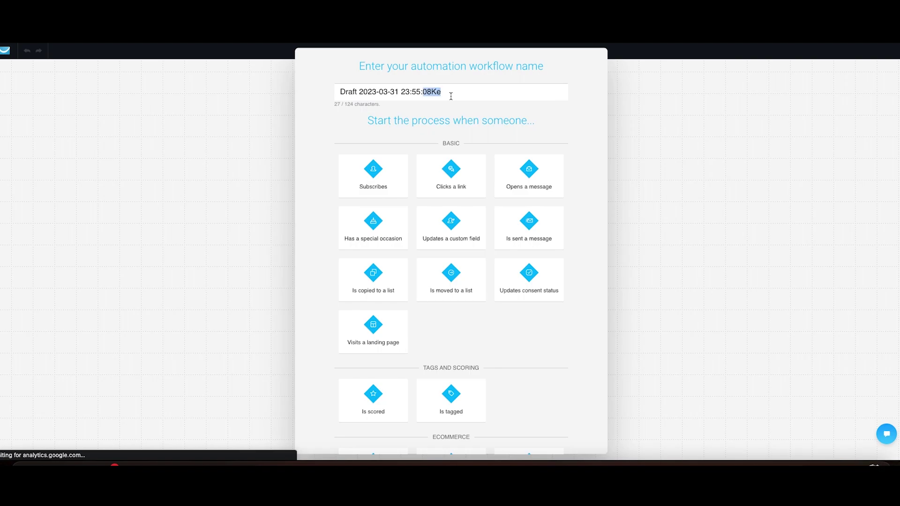
text(Keto )
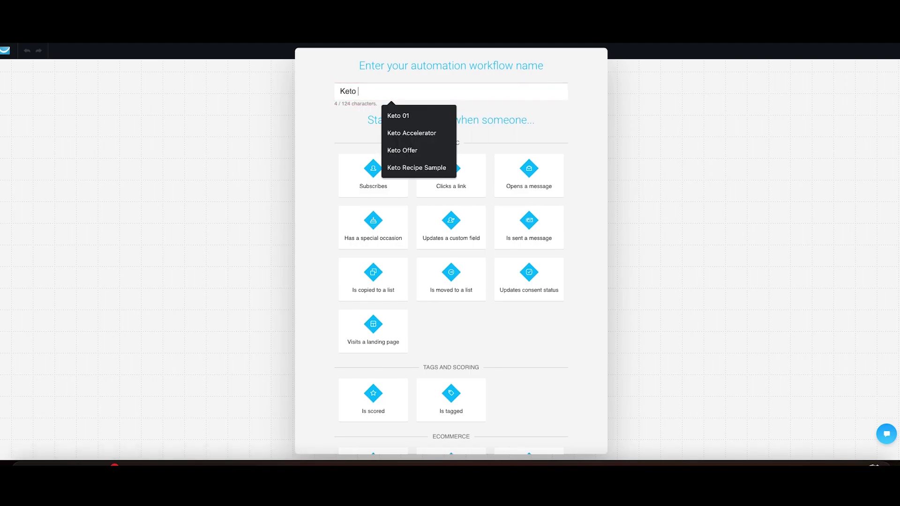
text(01)
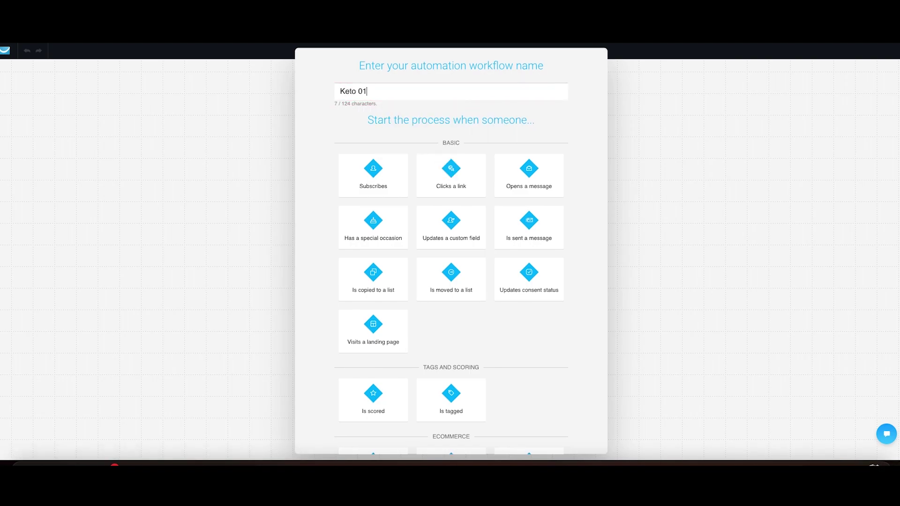
click(388, 183)
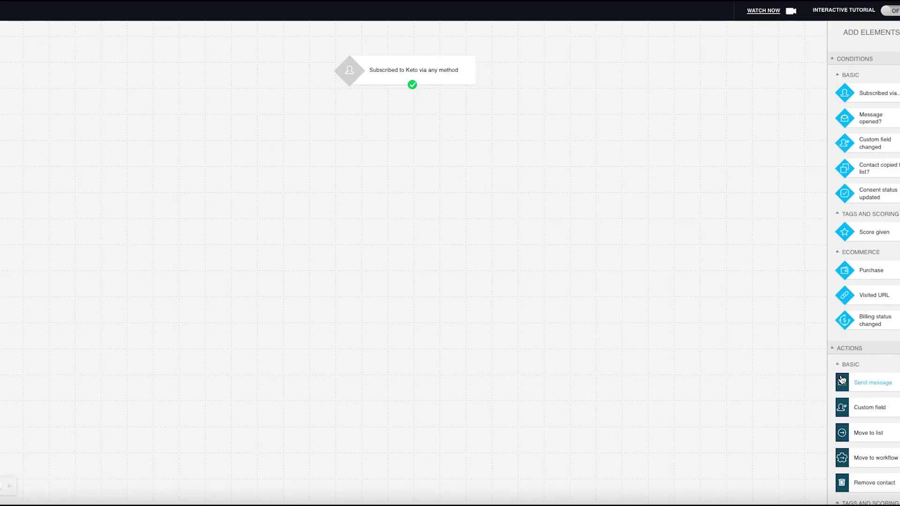
Place a Send message action connected below the Keto subscription condition and start creating a new automation message for it.
drag(875, 385, 398, 134)
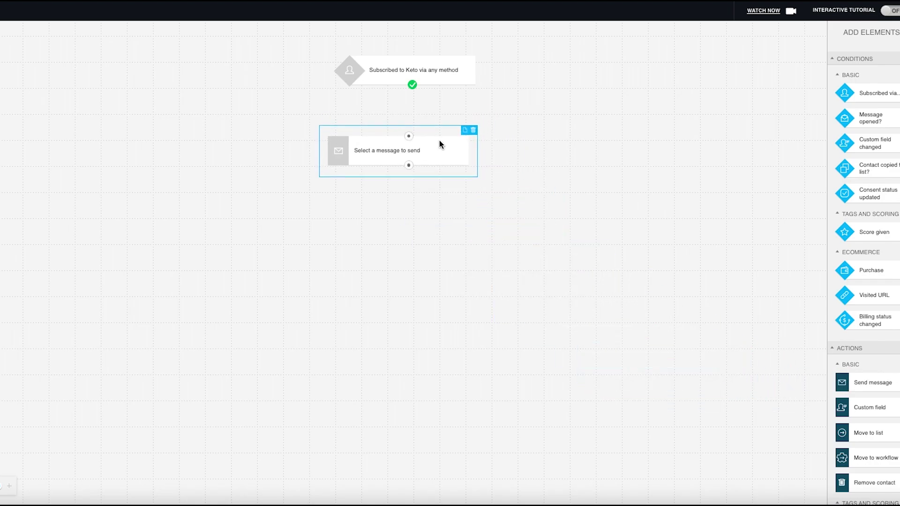
drag(412, 86, 413, 139)
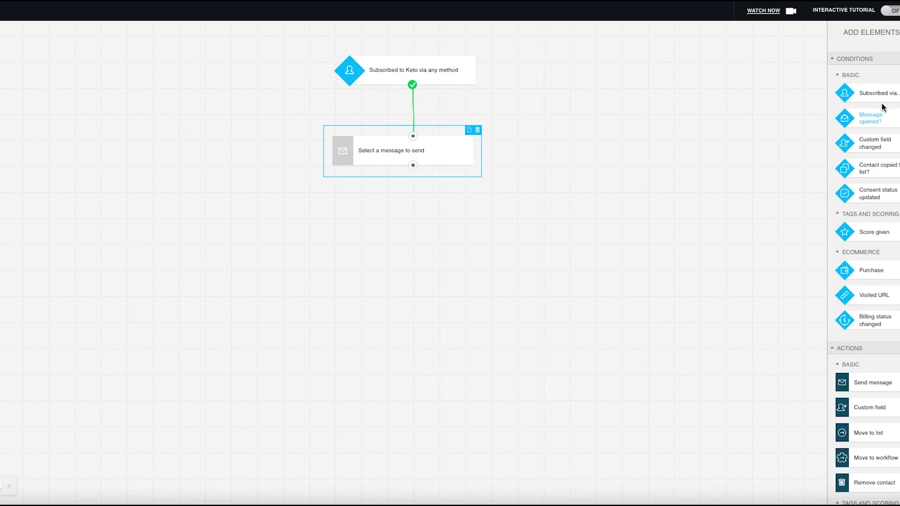
click(899, 34)
click(879, 33)
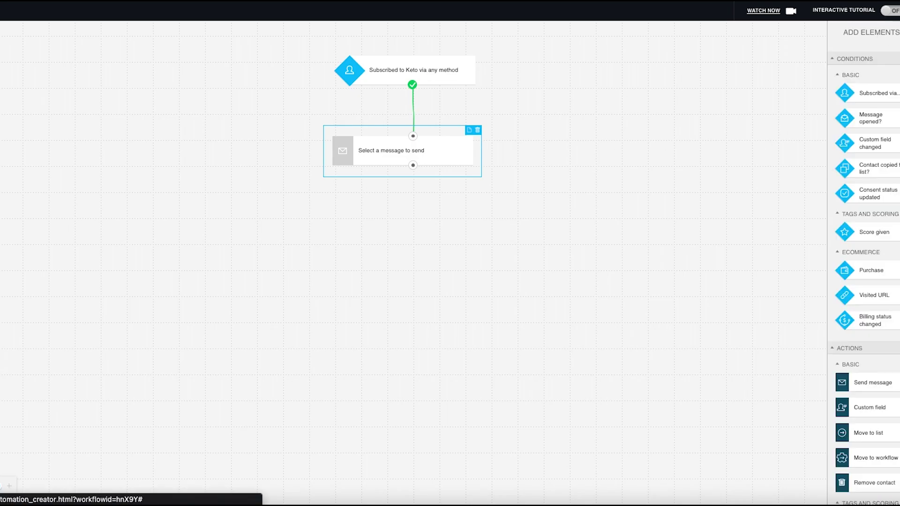
click(898, 33)
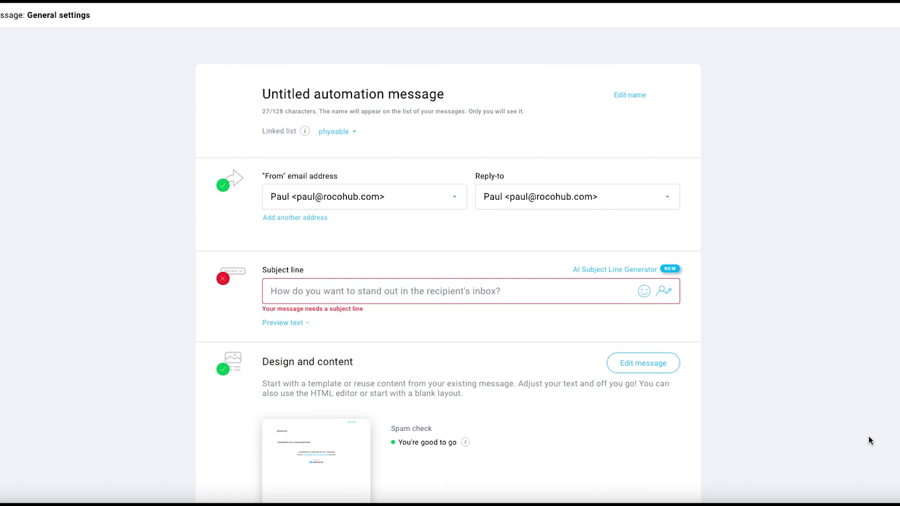
Name the automation message "Email 1: Download Lead Magnet".
triple_click(429, 96)
key(BackSpace)
text(Do)
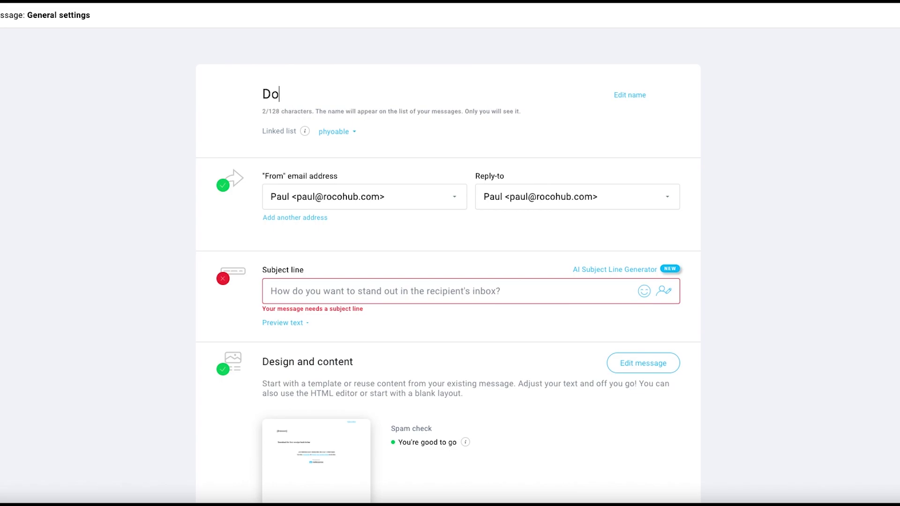
text(wnload F)
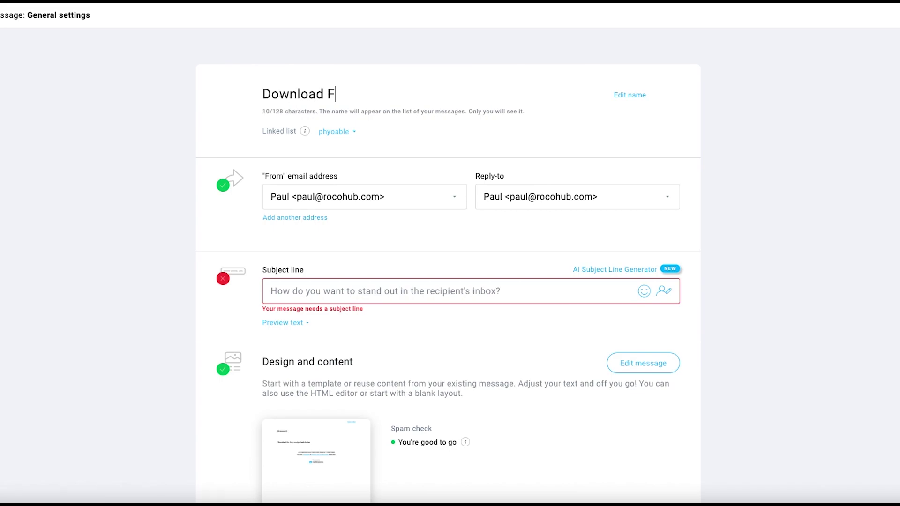
key(BackSpace)
text(Lead Magnet)
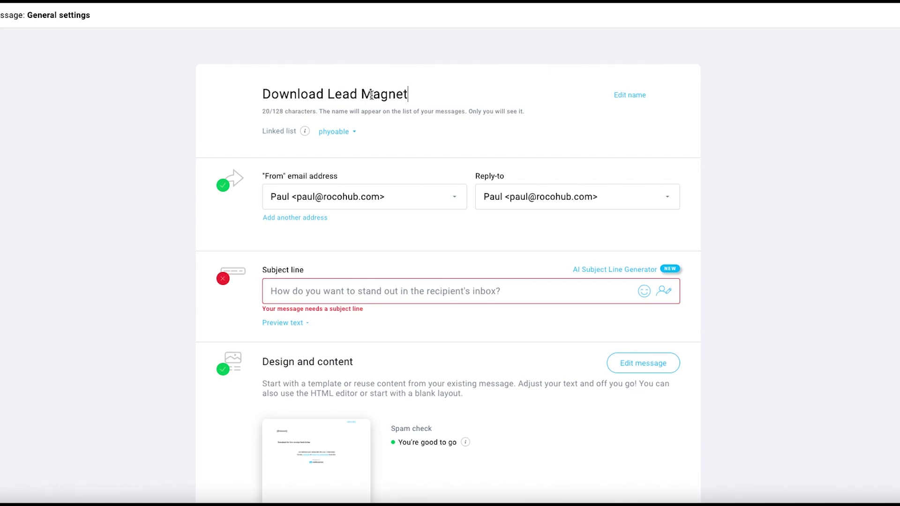
click(261, 95)
text(Email 1:)
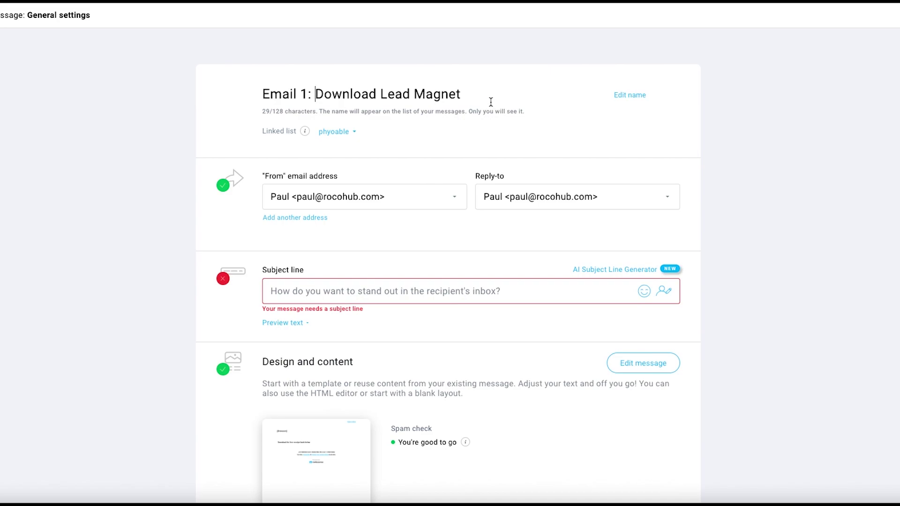
Begin the message's subject line with the firstname contact data field followed by a comma.
click(405, 289)
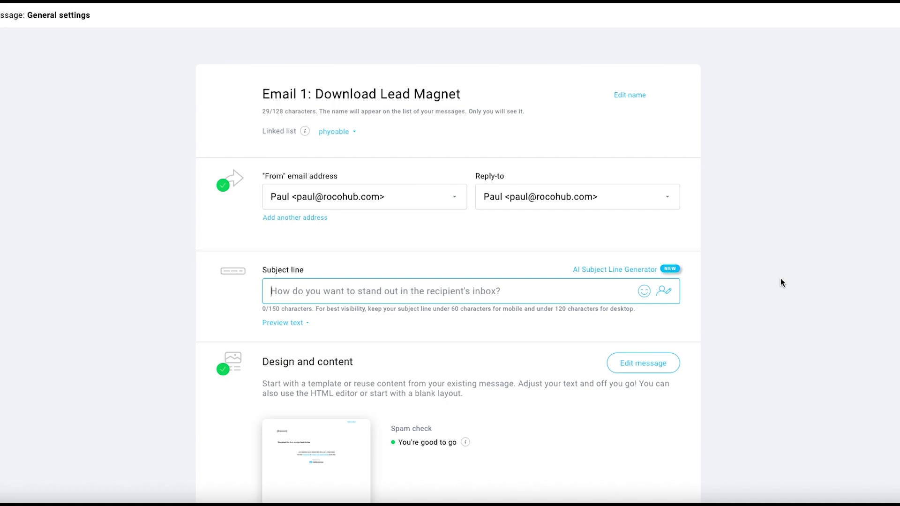
click(667, 293)
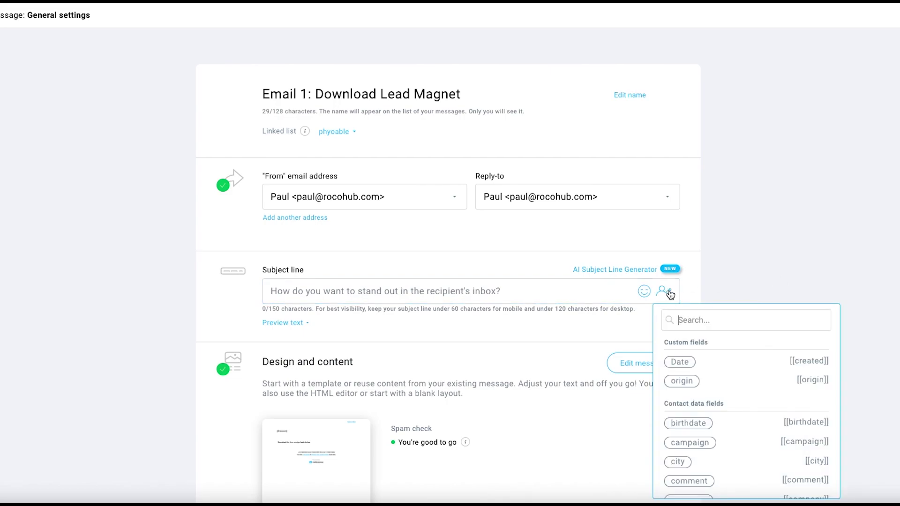
text(name)
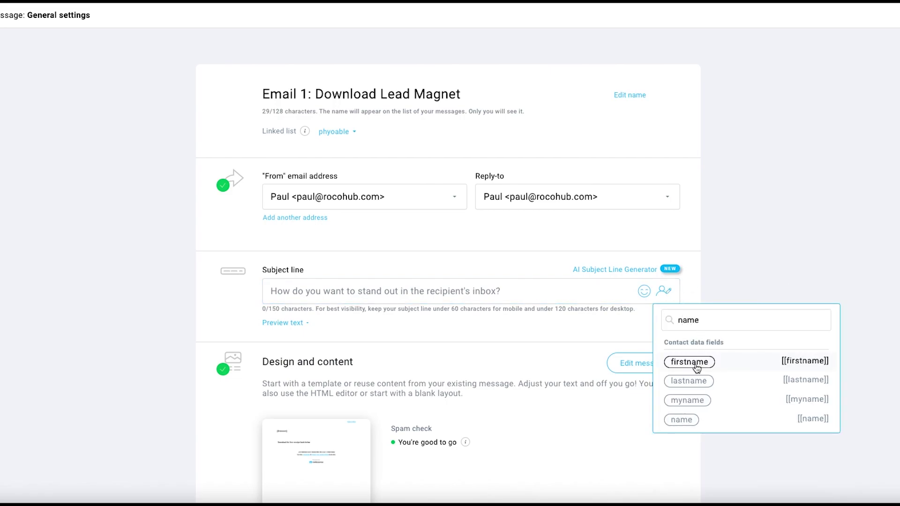
click(694, 362)
text(,)
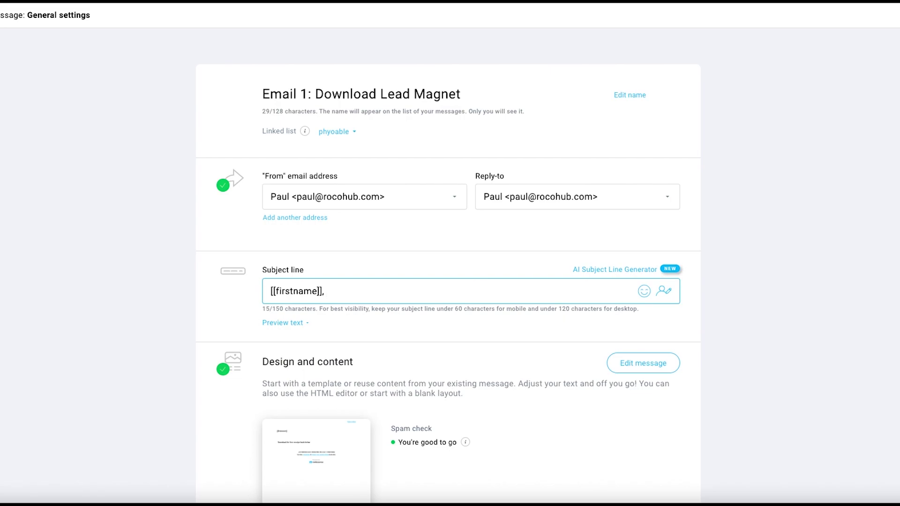
Complete the subject line after the first-name field with "here is your free recipe download".
text(here is )
text(your free d)
text(nload)
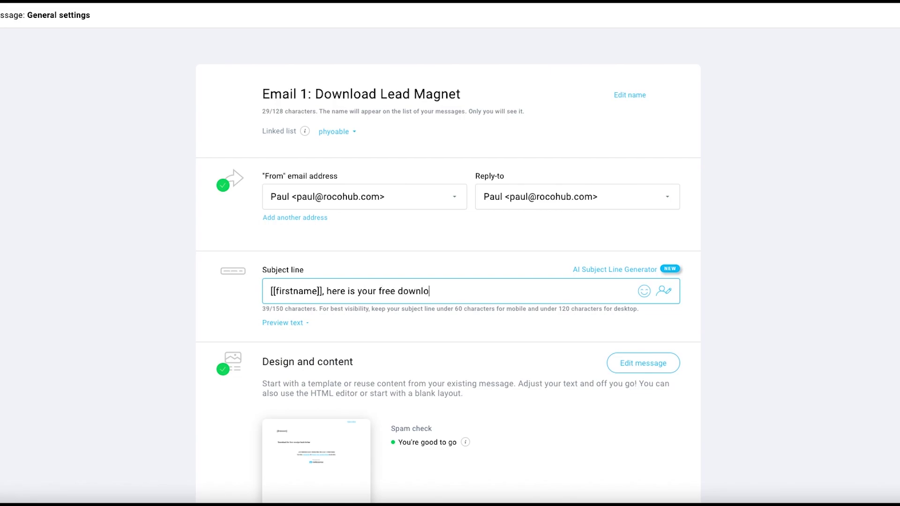
key(BackSpace)
key(BackSpace)
key(BackSpace)
key(BackSpace)
key(BackSpace)
key(BackSpace)
key(BackSpace)
key(BackSpace)
key(BackSpace)
text(recipe download)
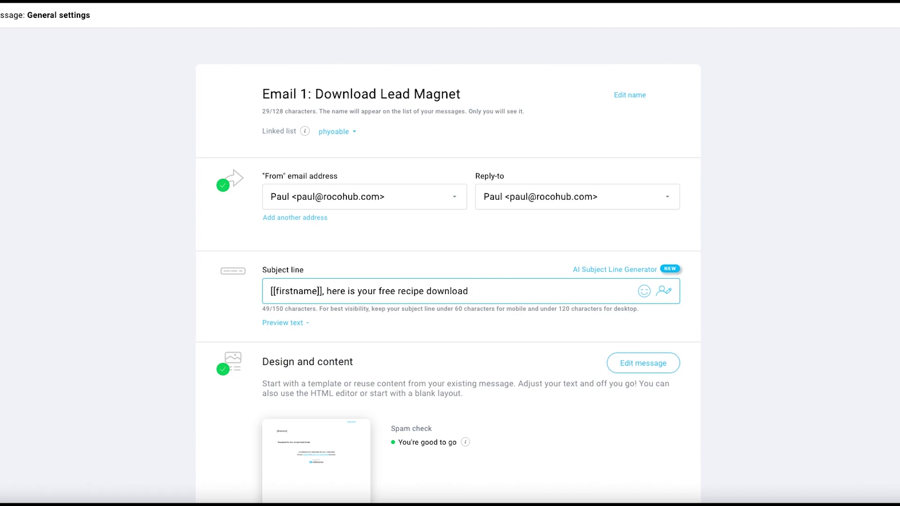
Insert the word "keto" before "recipe" in the message's subject line.
double_click(398, 291)
key(Left)
text(keto)
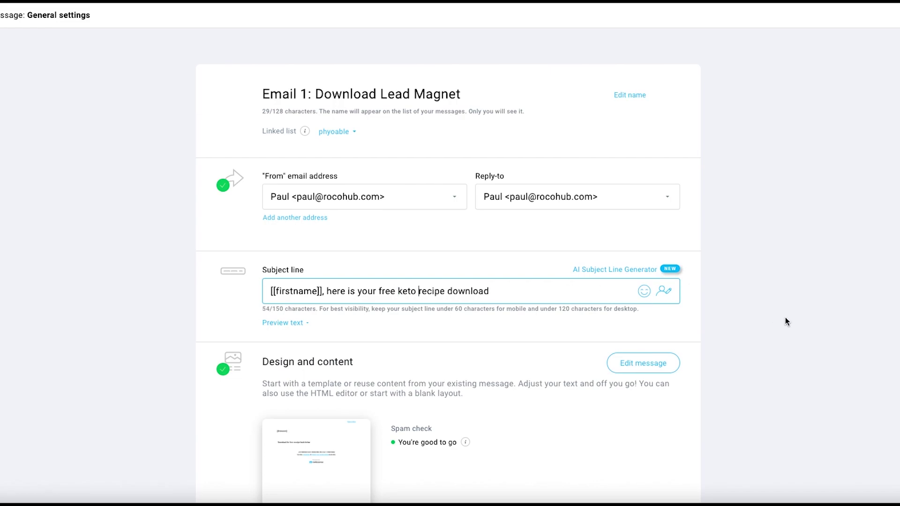
Open the message's design for editing and insert the firstname contact data field at the start of its text block.
scroll(783, 320, down, 3)
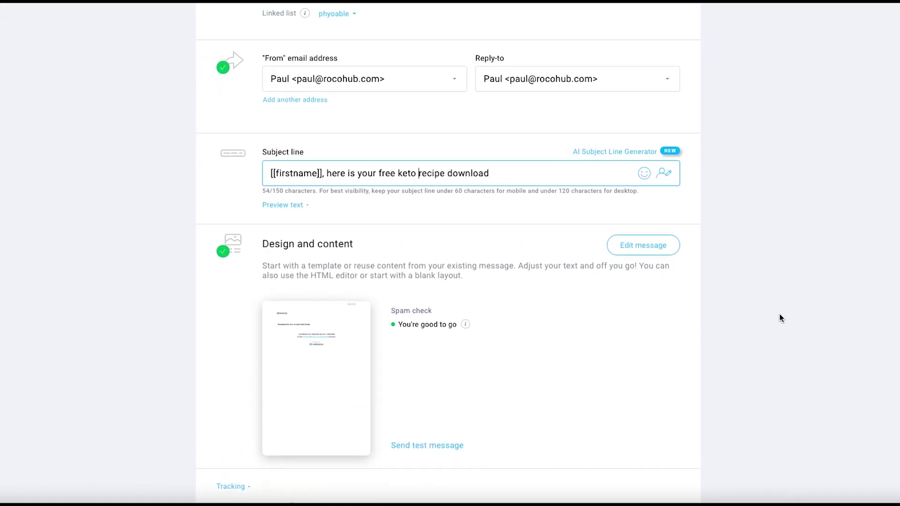
click(642, 249)
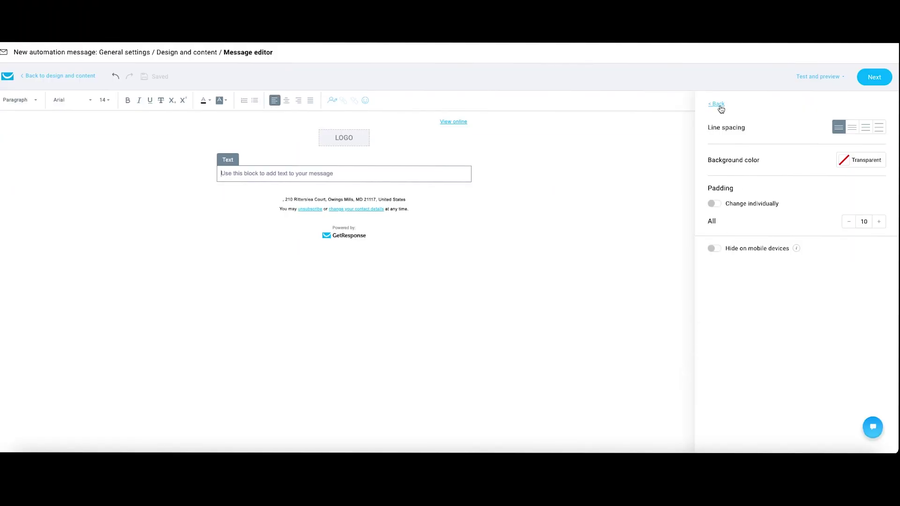
click(719, 105)
click(315, 158)
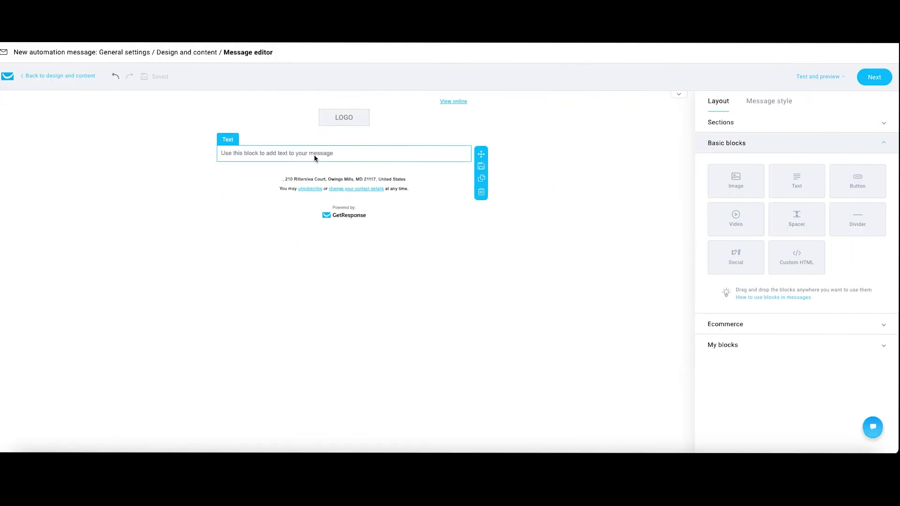
click(332, 100)
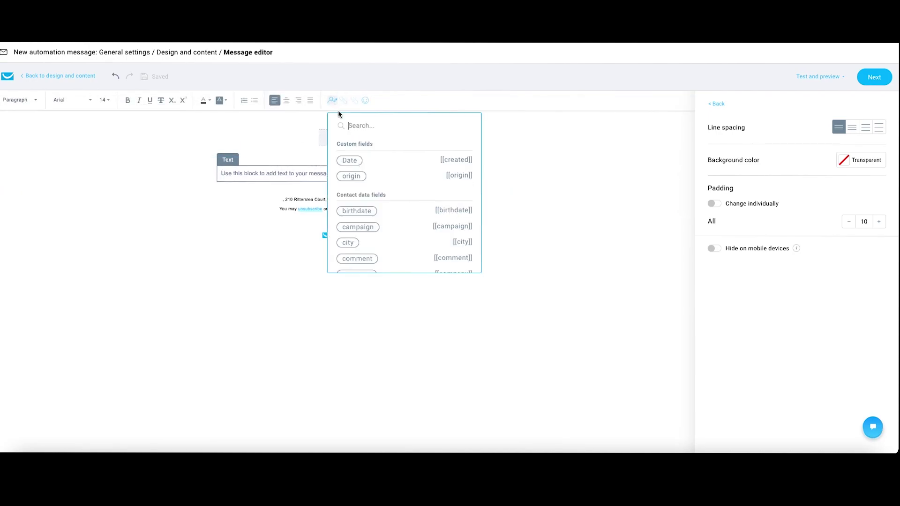
text(first)
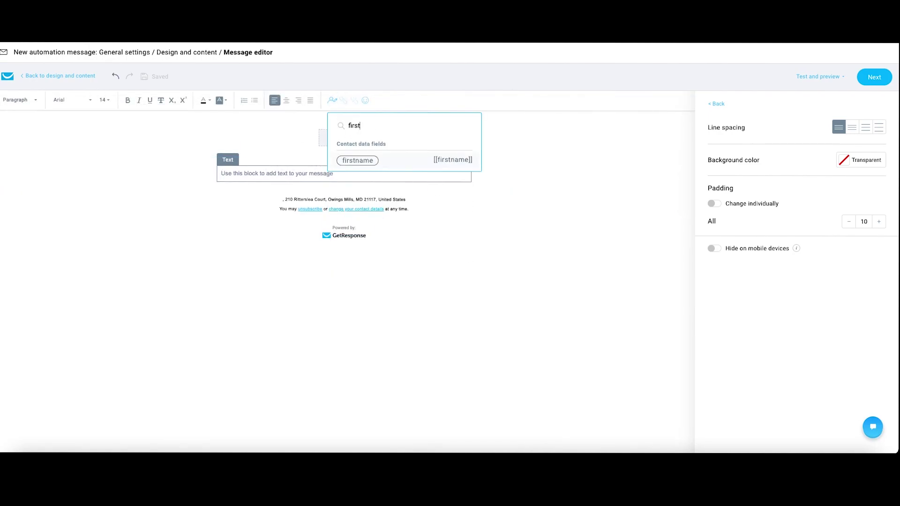
click(357, 161)
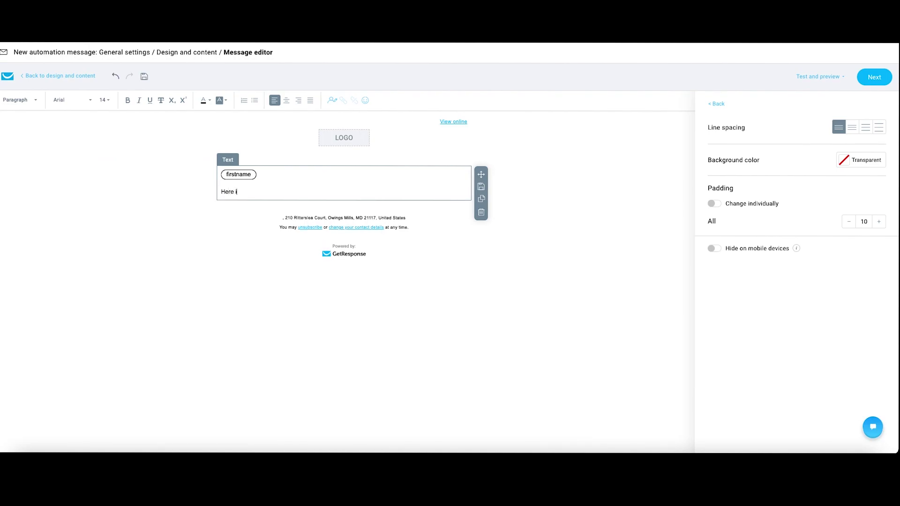
Write "Here is your free keto recipe download!" below the first-name field, add a separate line "DOWNLOAD HERE", and select that line.
text(Here is your free)
text(keto recipe download)
click(325, 191)
key(Return)
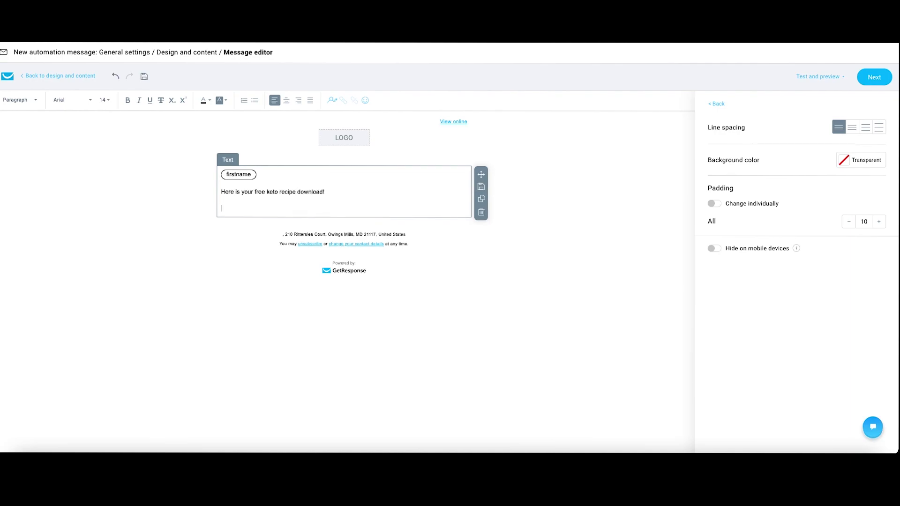
text(DOWNLOAD HERE)
drag(283, 207, 220, 208)
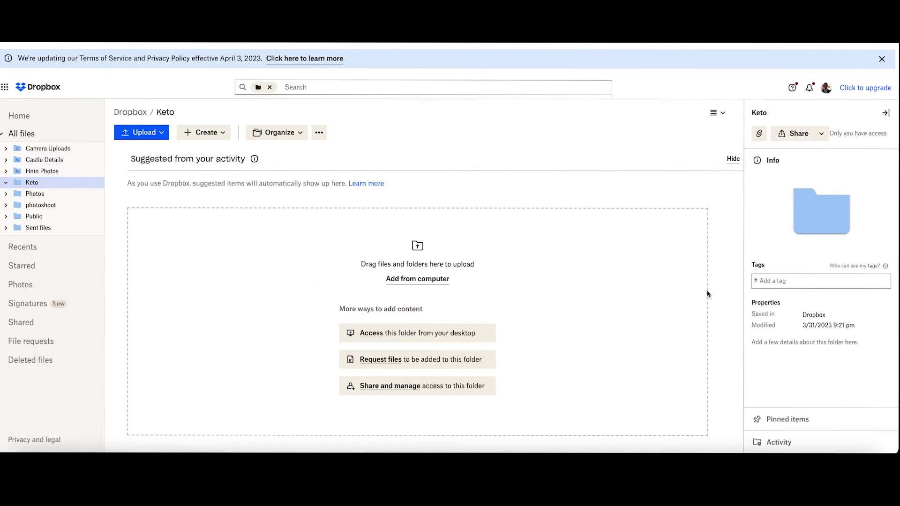
In Dropbox, upload Deliciously_Easy_Keto_Recipes.pdf from the Email Swipes 2 folder into the Keto folder and copy the file's link.
key(ctrl+Up)
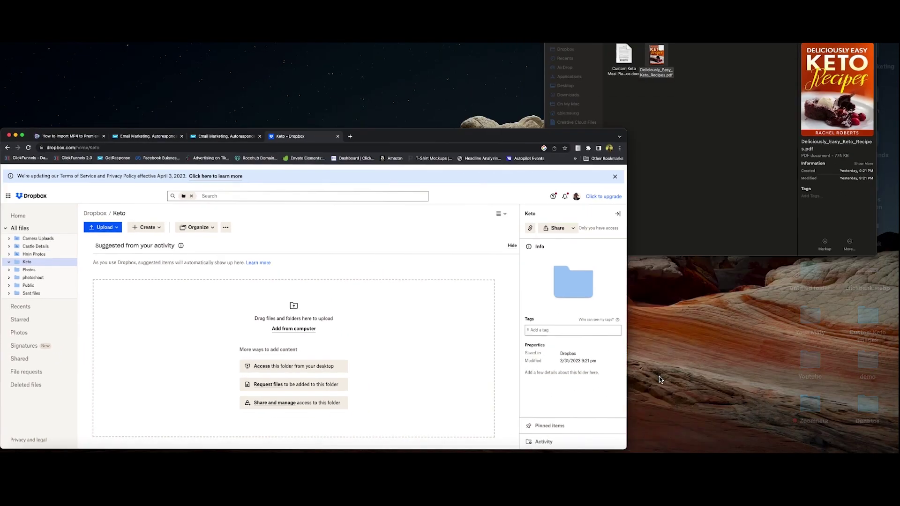
click(766, 185)
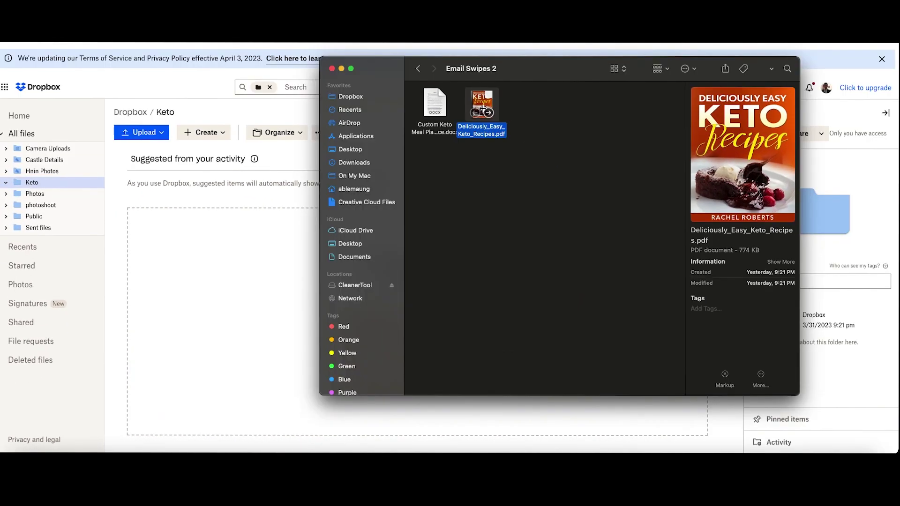
drag(485, 100, 244, 277)
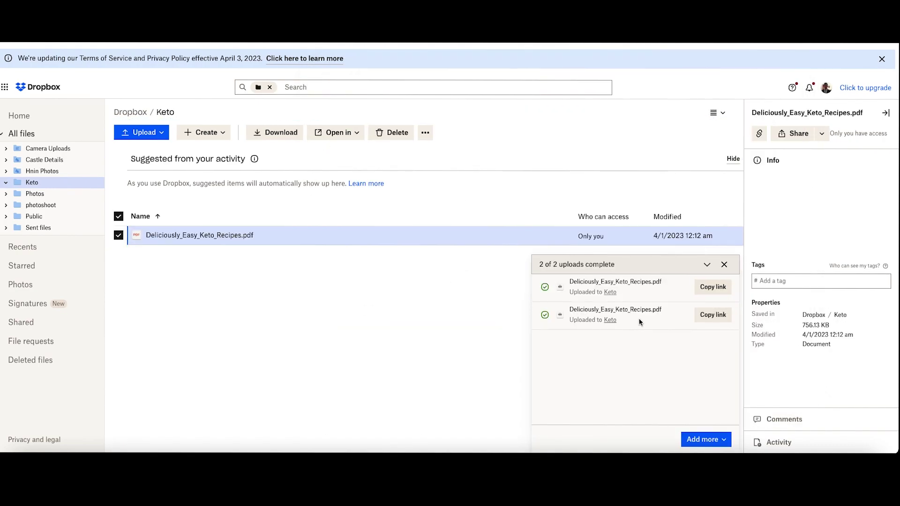
click(726, 263)
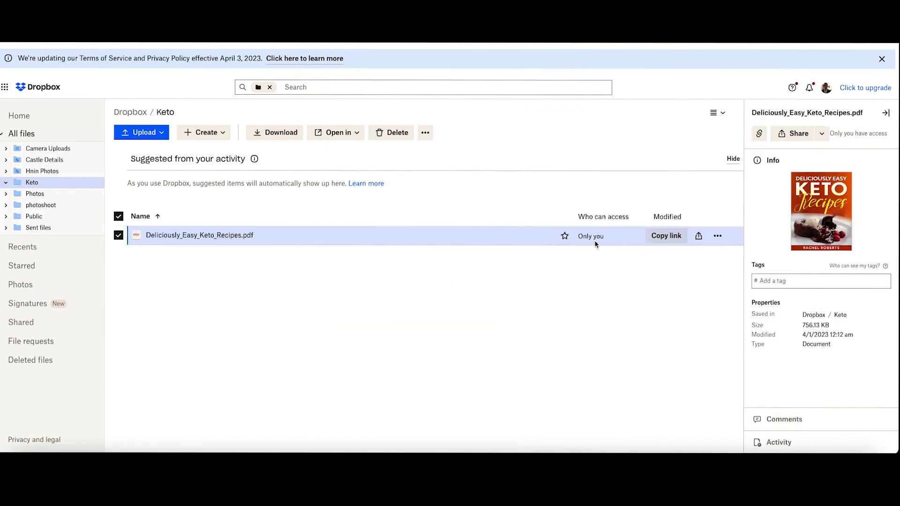
click(670, 238)
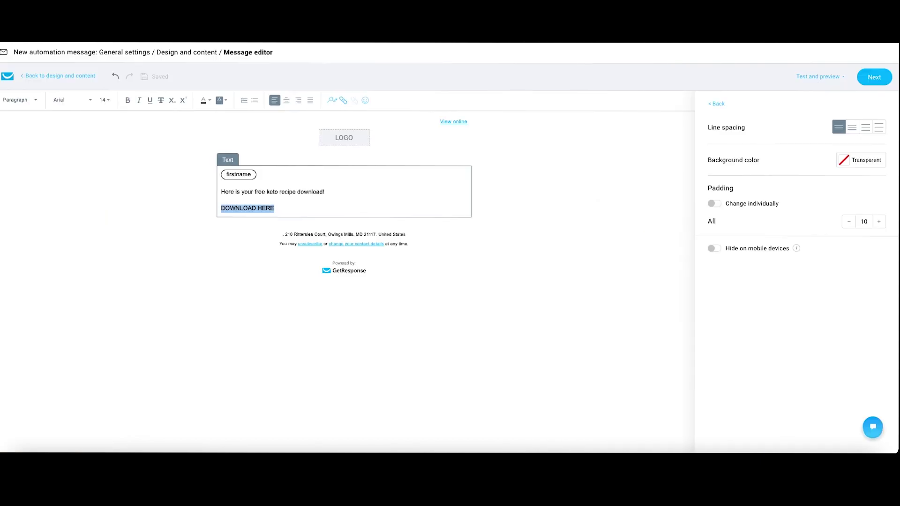
Link the "DOWNLOAD HERE" text to the copied Dropbox web address, changing the end of the URL to dl=1.
click(343, 100)
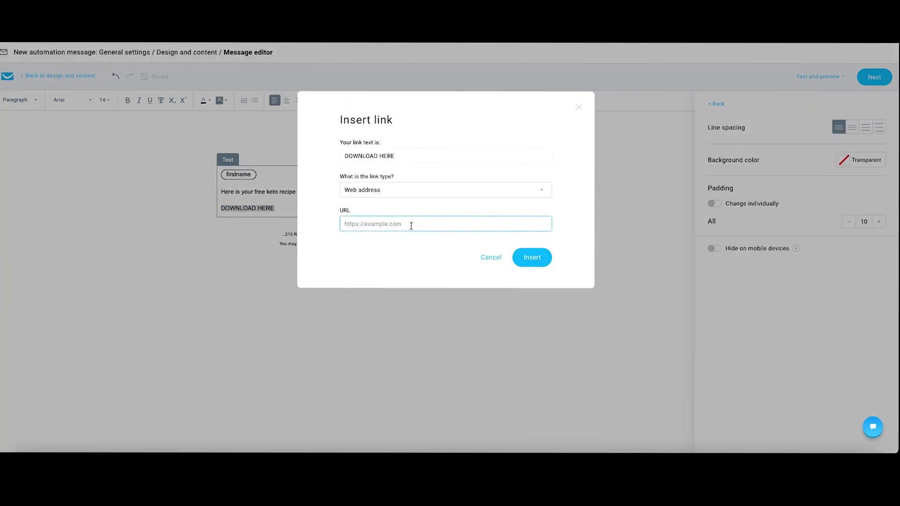
key(ctrl+v)
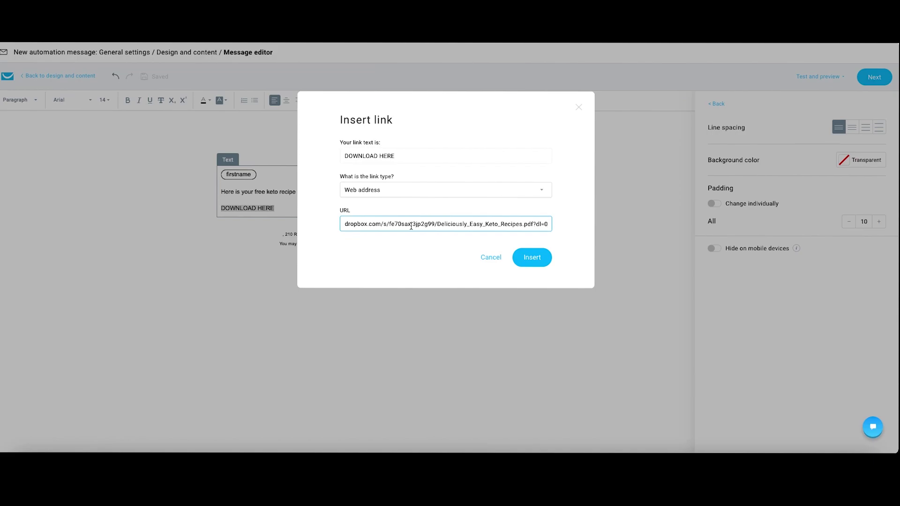
key(BackSpace)
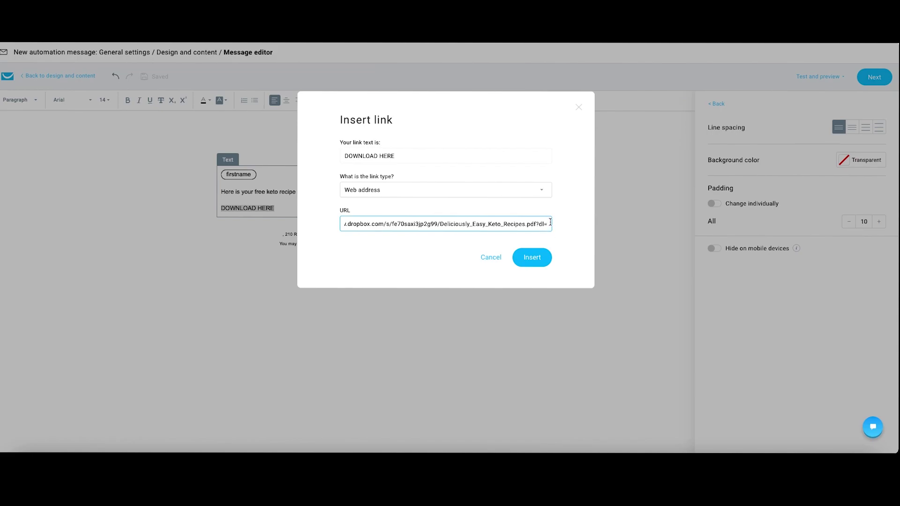
text(0)
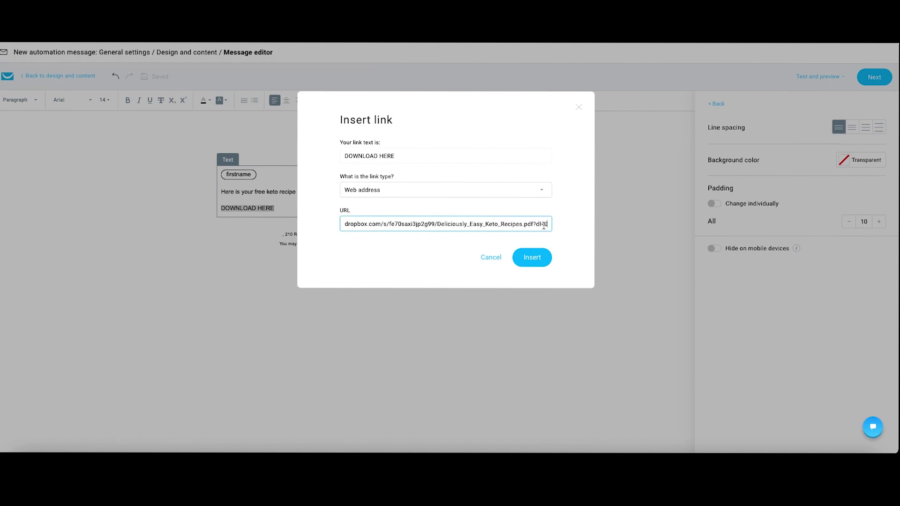
key(BackSpace)
text(1)
click(535, 261)
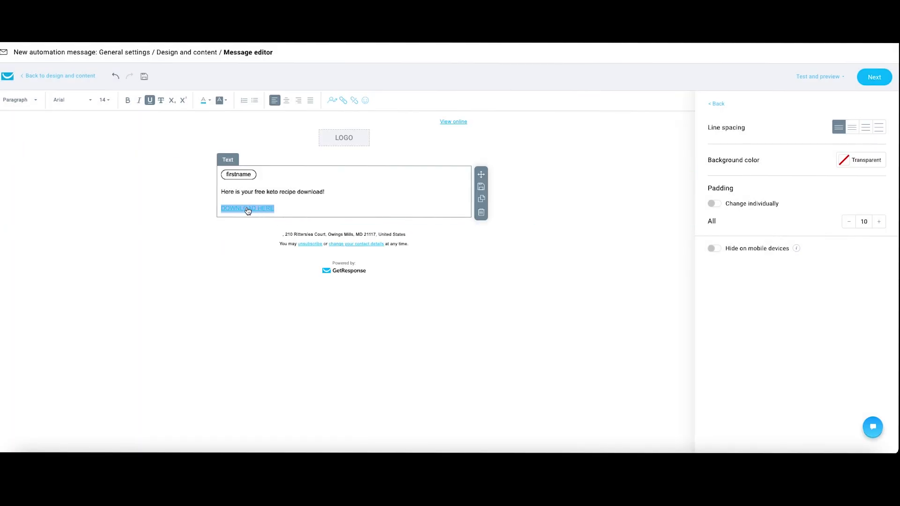
Add a plain closing line "Thank you" below the download link and save the message design.
click(284, 210)
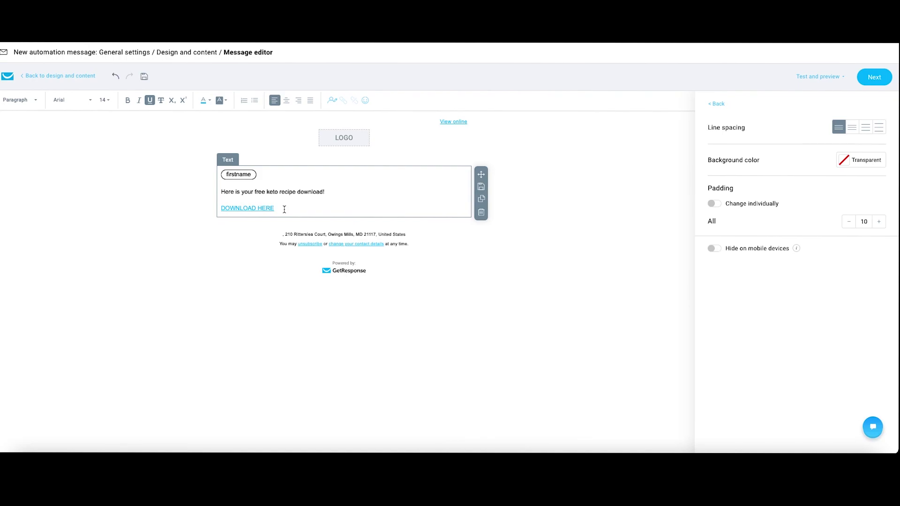
key(Return)
key(ctrl+u)
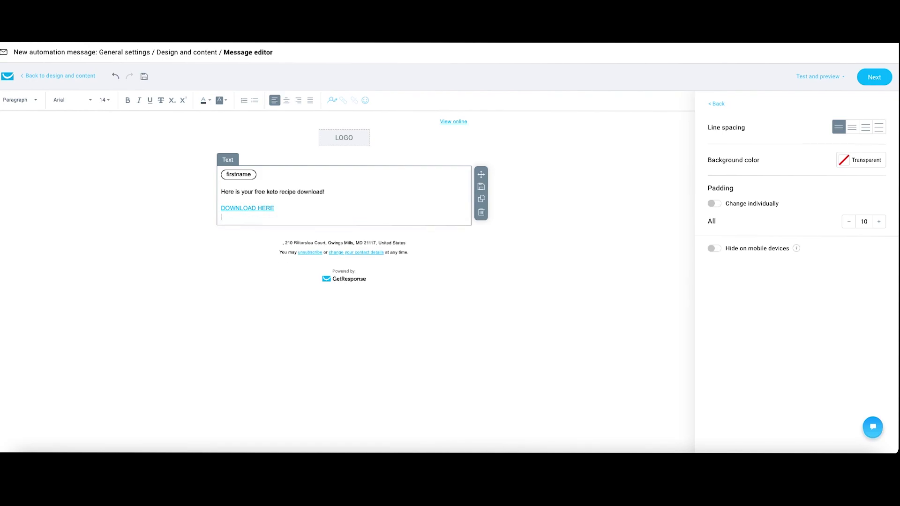
text(Thank you)
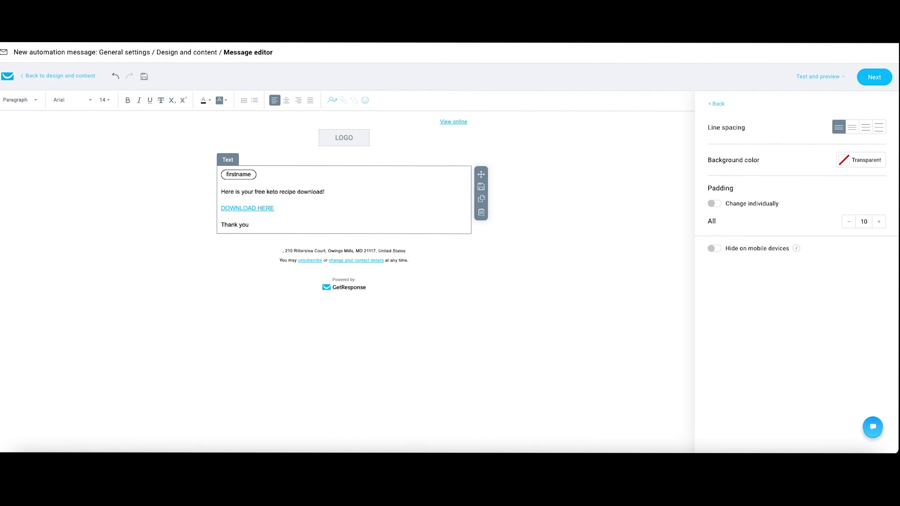
click(144, 76)
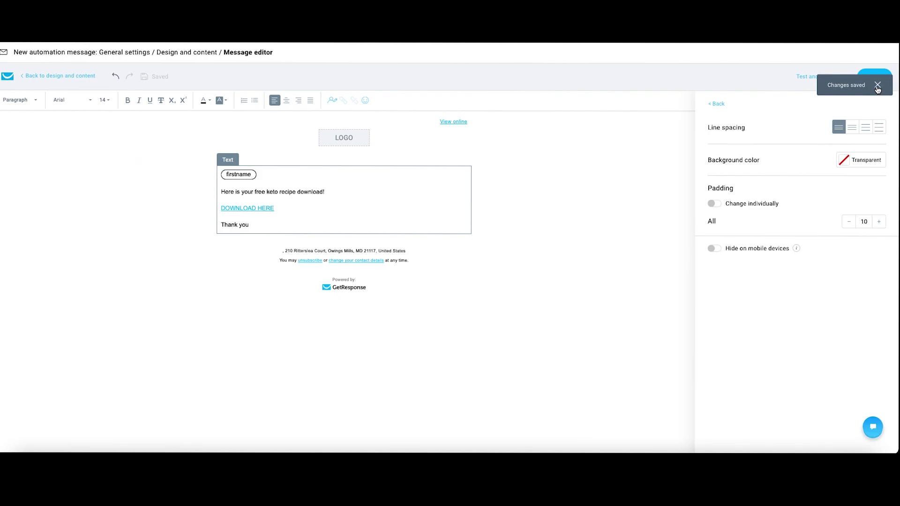
Finish the message design and update the automation message to return to the workflow.
mouse_move(397, 208)
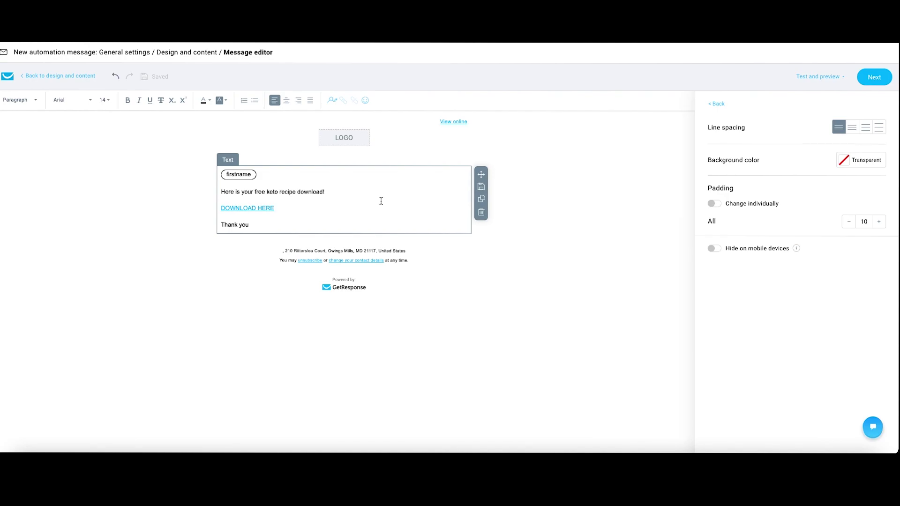
click(884, 81)
scroll(689, 322, down, 6)
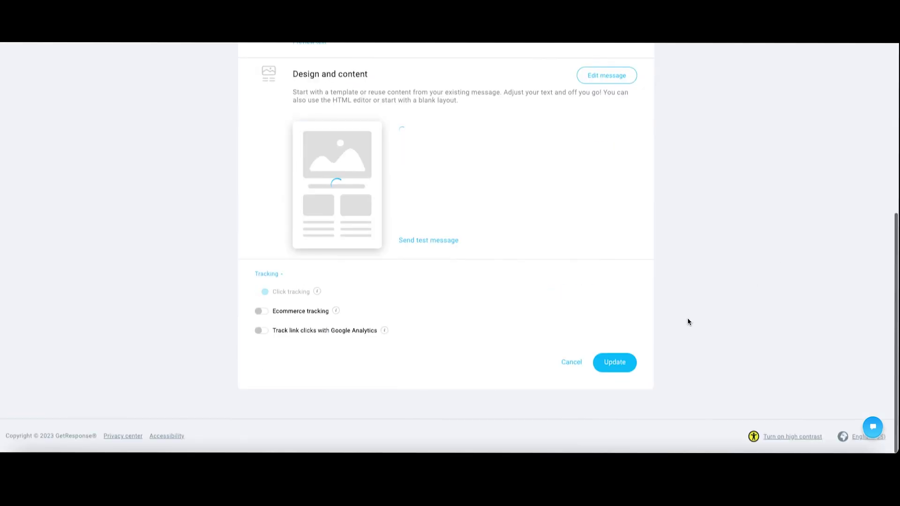
click(605, 370)
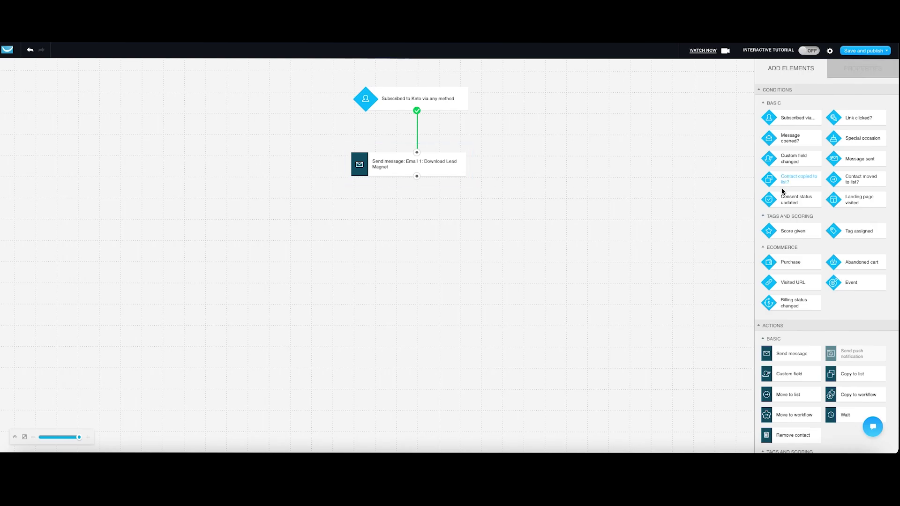
Place a second Send message action below the Email 1 action, connect the two, and open the new action's properties.
drag(797, 355, 411, 229)
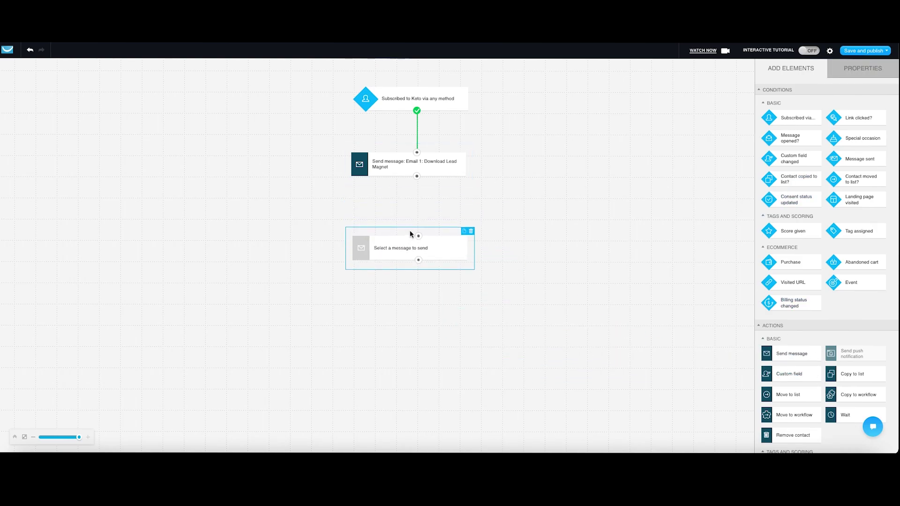
click(516, 242)
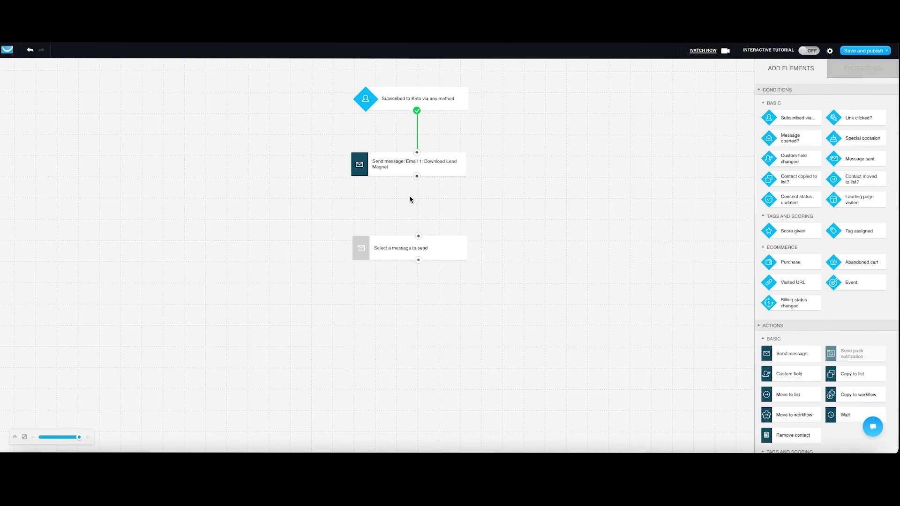
drag(417, 176, 420, 233)
click(432, 232)
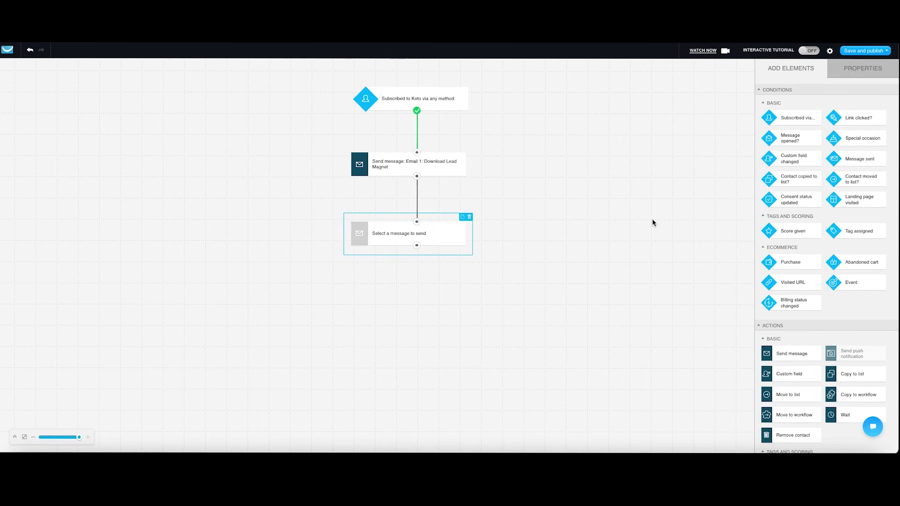
click(830, 67)
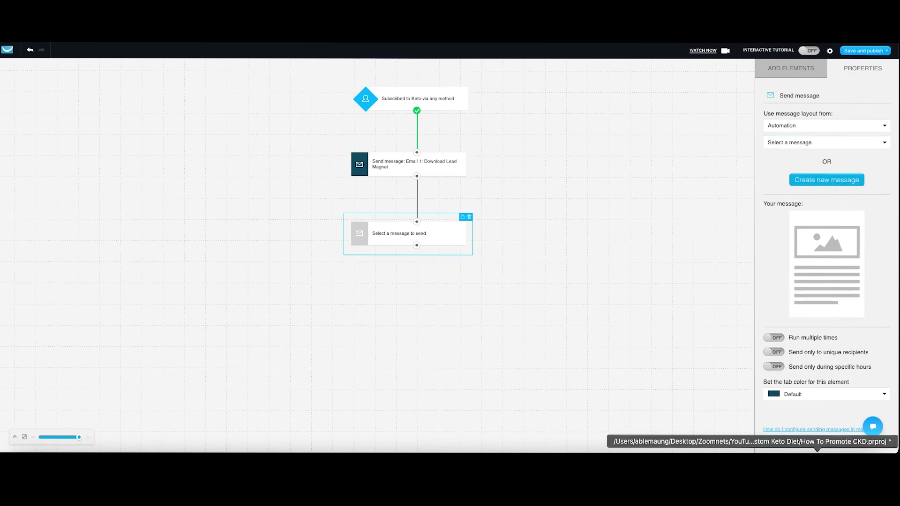
Switch to the Word document of keto email swipes and examine Email 1's suggested subject lines and body text.
click(769, 457)
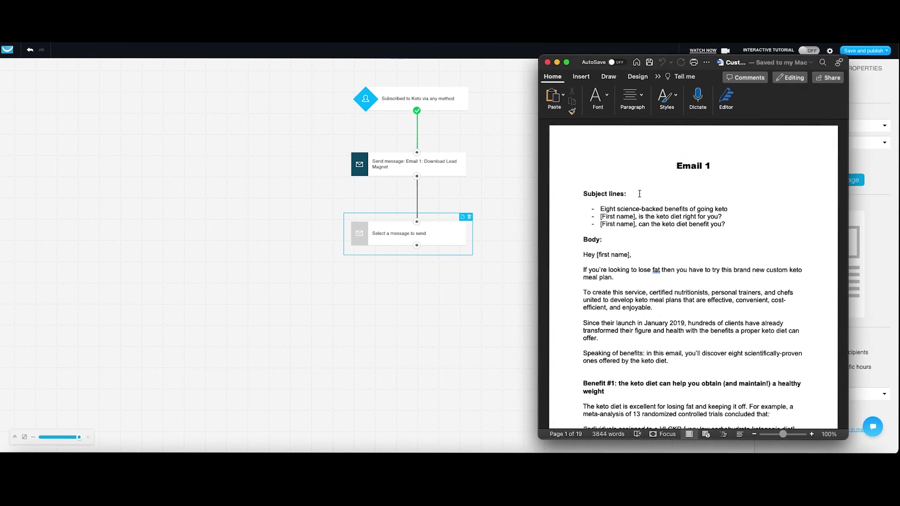
scroll(723, 178, down, 3)
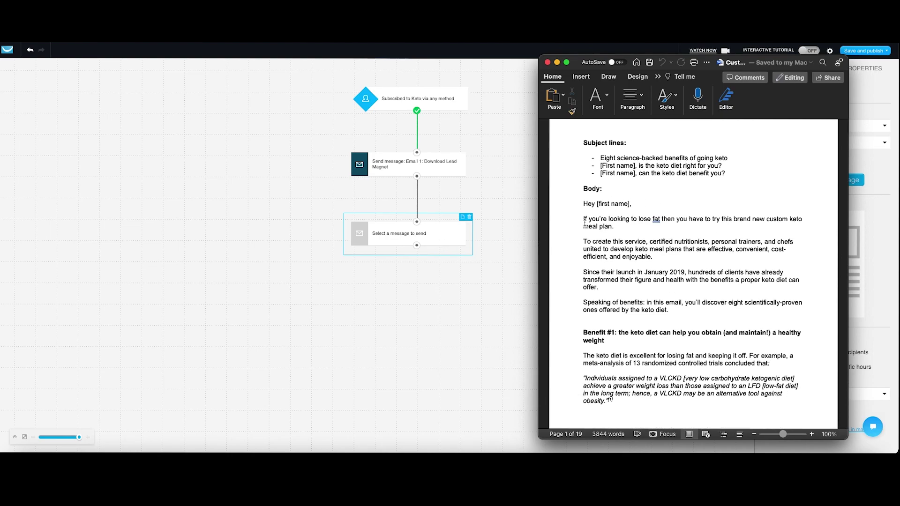
drag(601, 158, 709, 158)
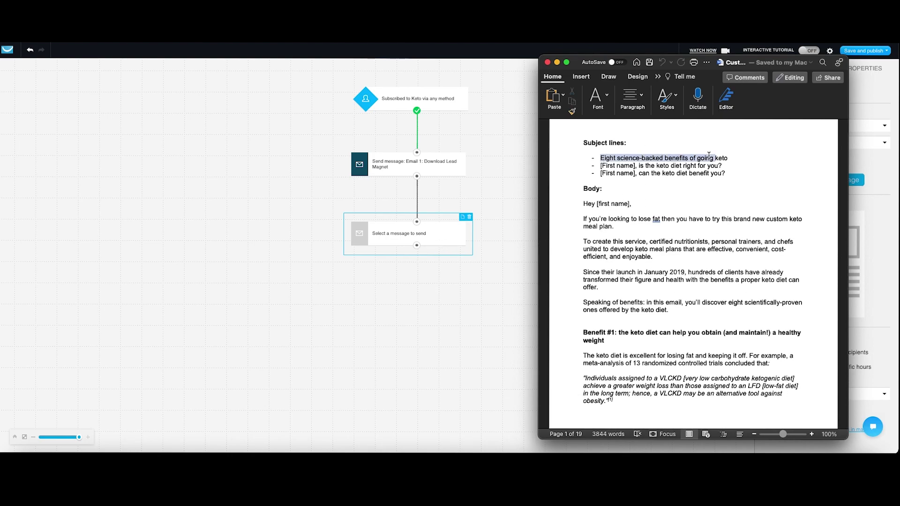
click(558, 62)
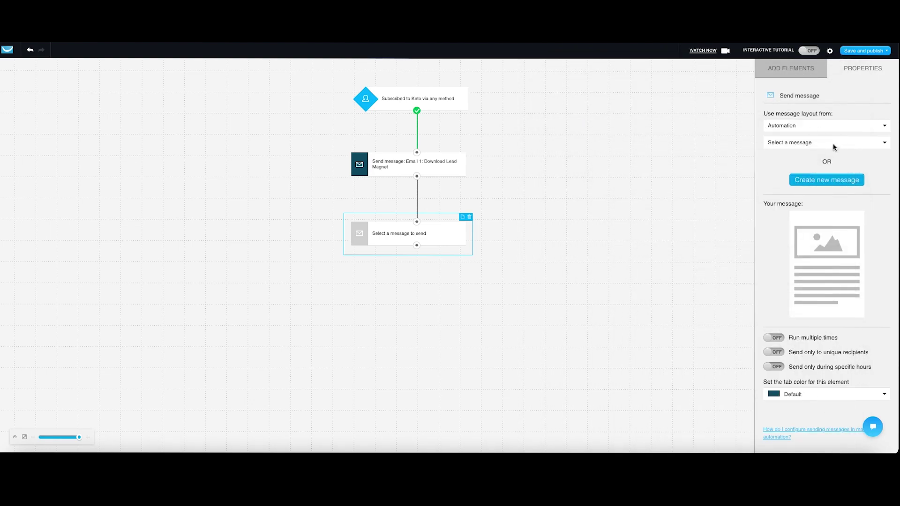
Assign the automation message "Email 2 : Keto" to the second Send message action.
click(835, 145)
scroll(825, 197, down, 3)
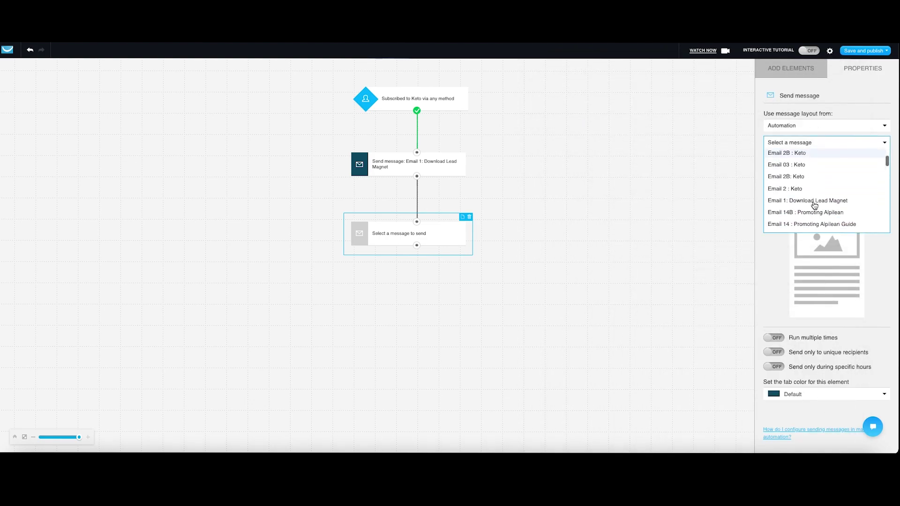
scroll(824, 194, up, 3)
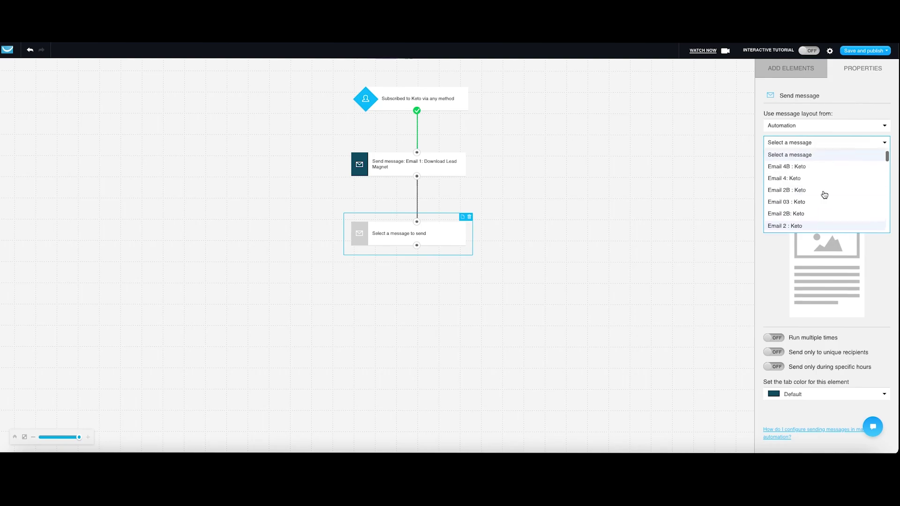
click(805, 227)
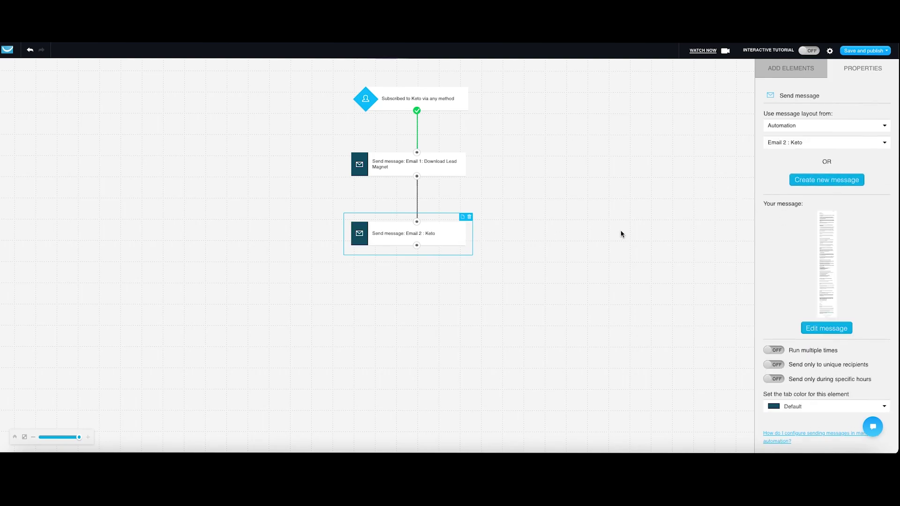
Connect a Message opened? condition below the Email 2 action and set it to track opens of any Automation message.
click(783, 77)
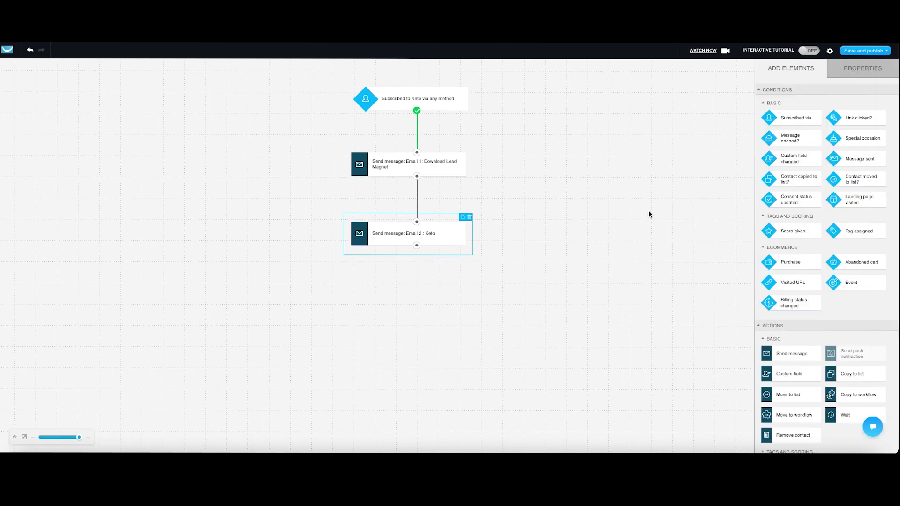
drag(793, 142, 408, 281)
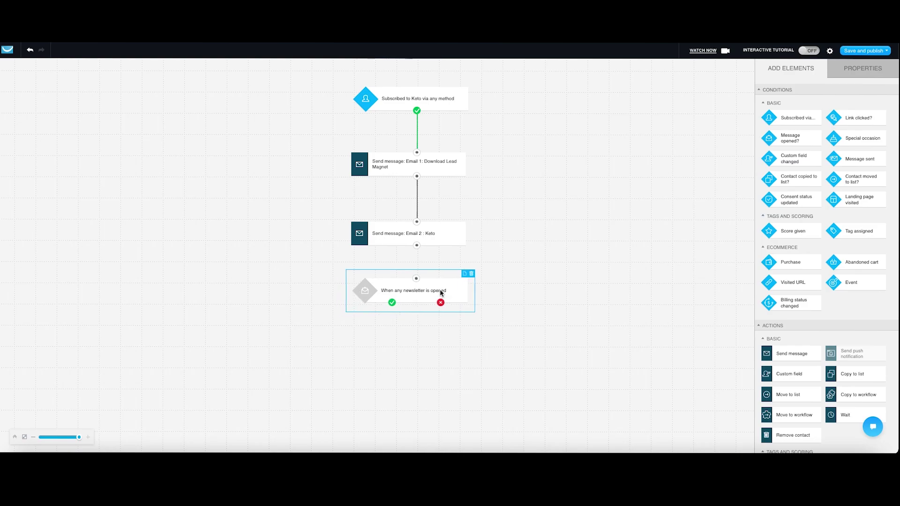
click(632, 242)
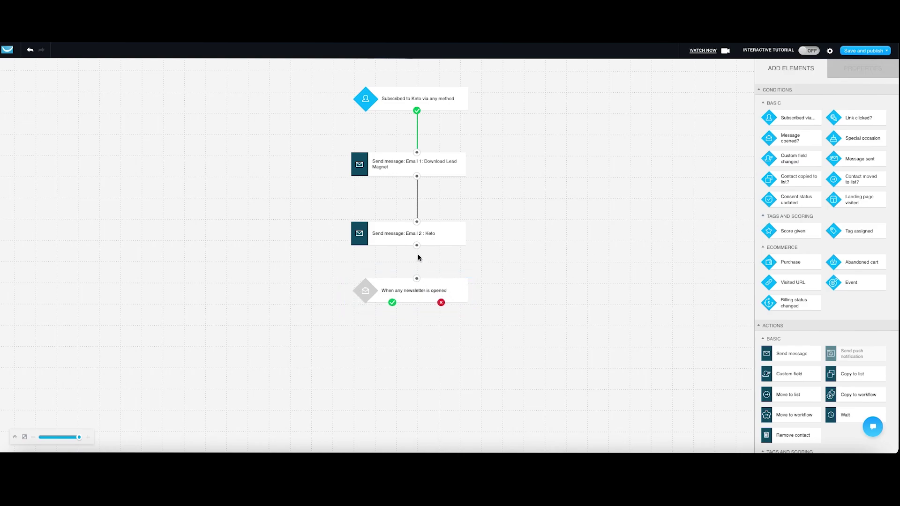
drag(417, 245, 417, 278)
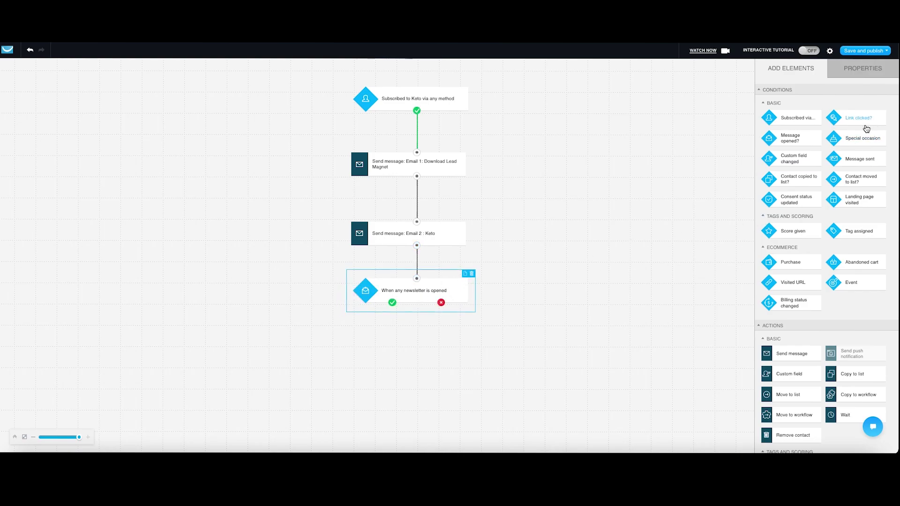
click(852, 80)
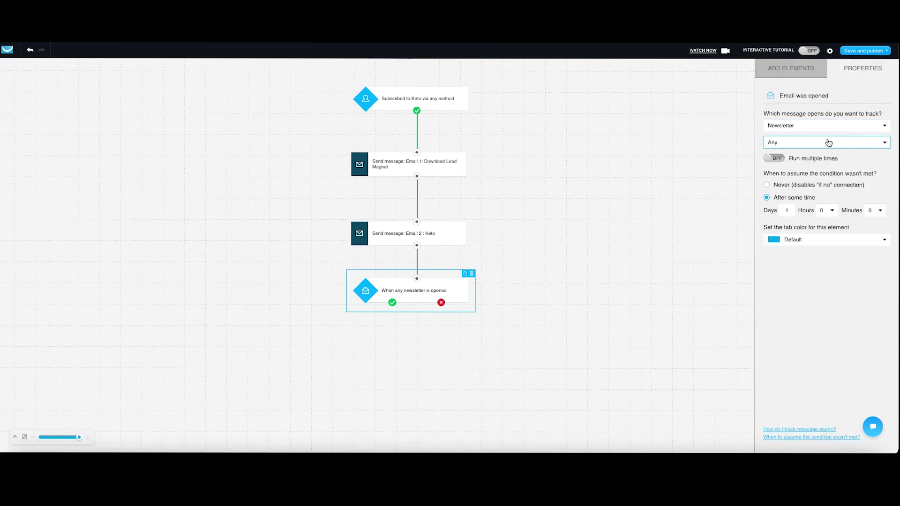
click(825, 140)
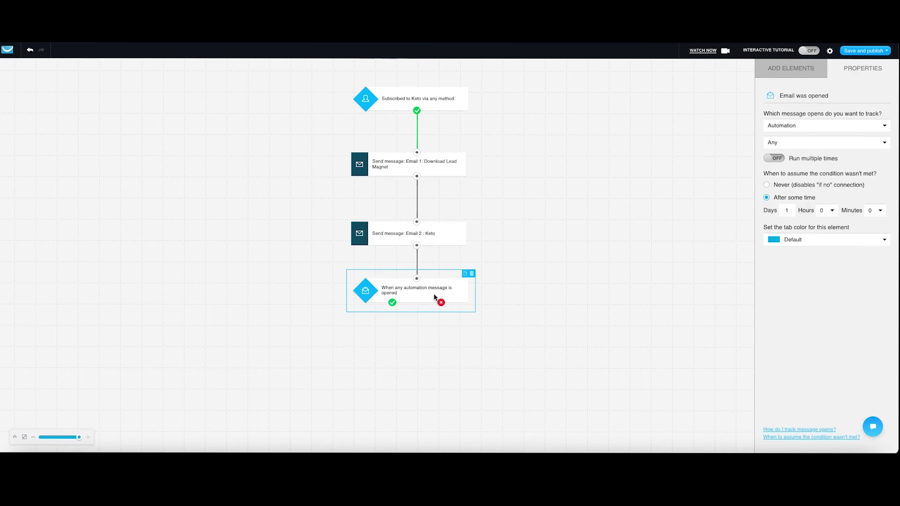
Place a Send message action below the message-opened condition and connect it to the condition's not-opened branch.
click(792, 69)
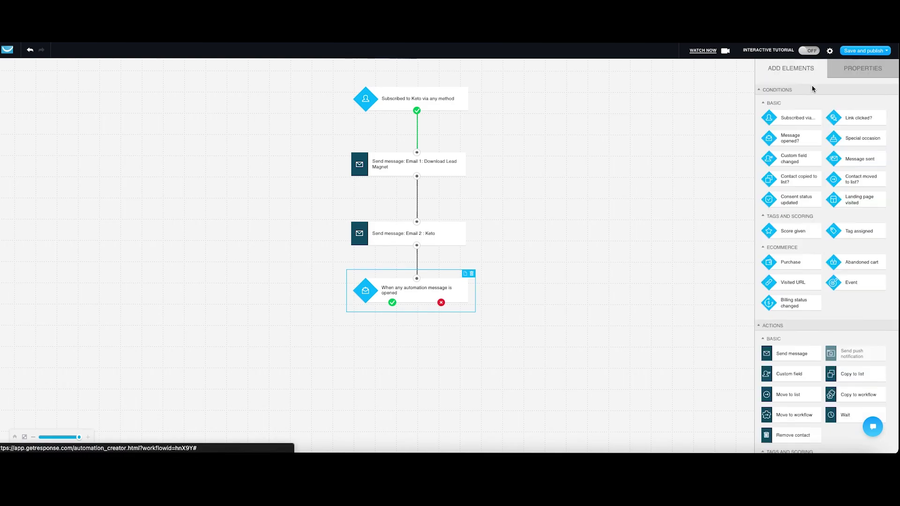
drag(807, 355, 491, 344)
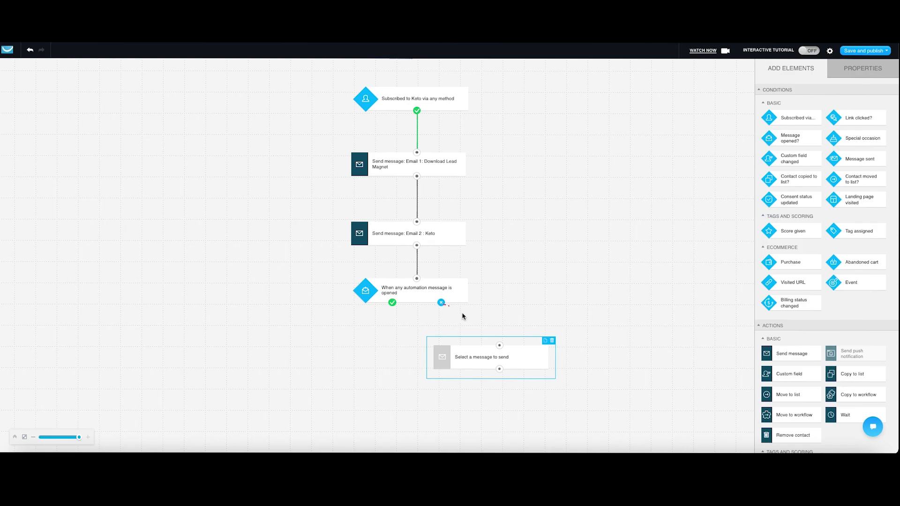
drag(462, 317, 499, 345)
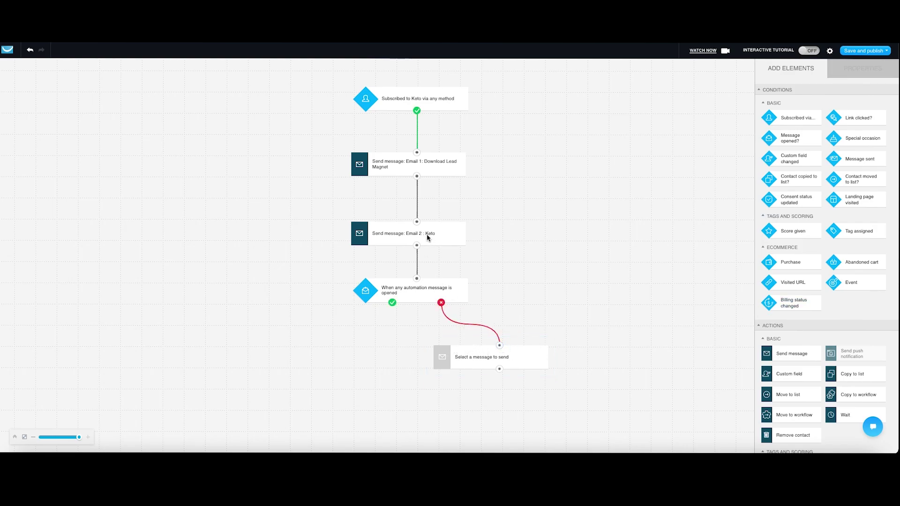
click(439, 293)
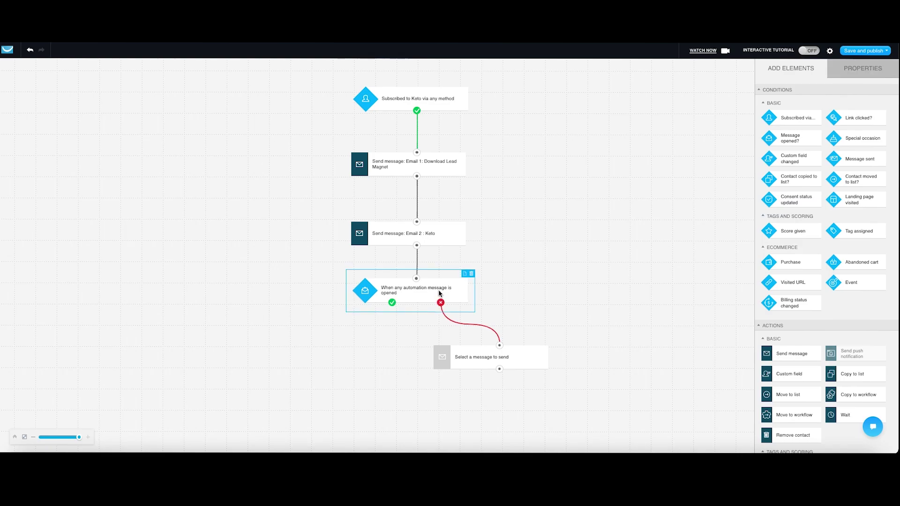
click(432, 238)
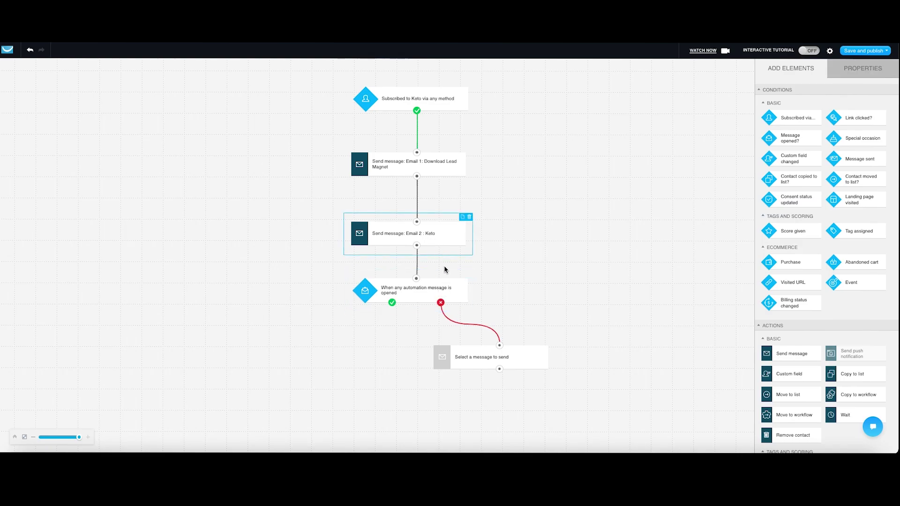
click(446, 298)
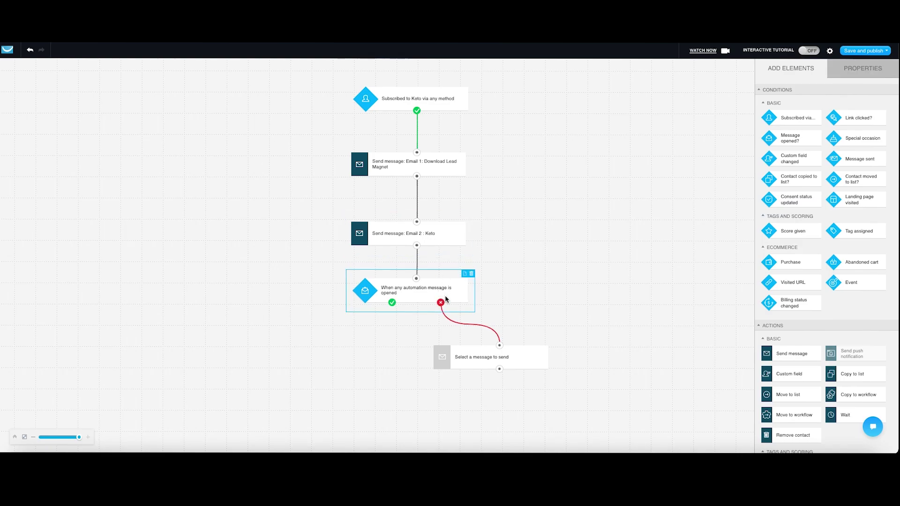
Assign the automation message "Email 2B : Keto" to the Send message action on the not-opened branch.
click(515, 355)
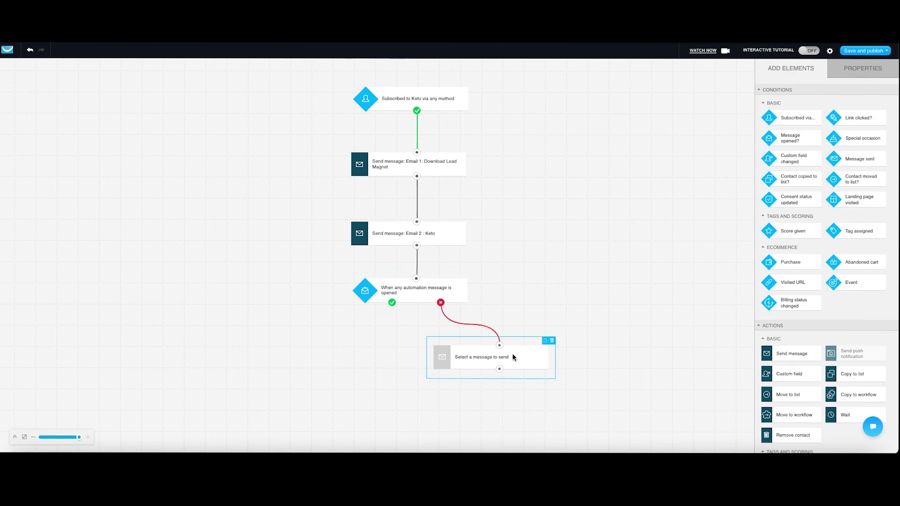
click(854, 70)
click(840, 143)
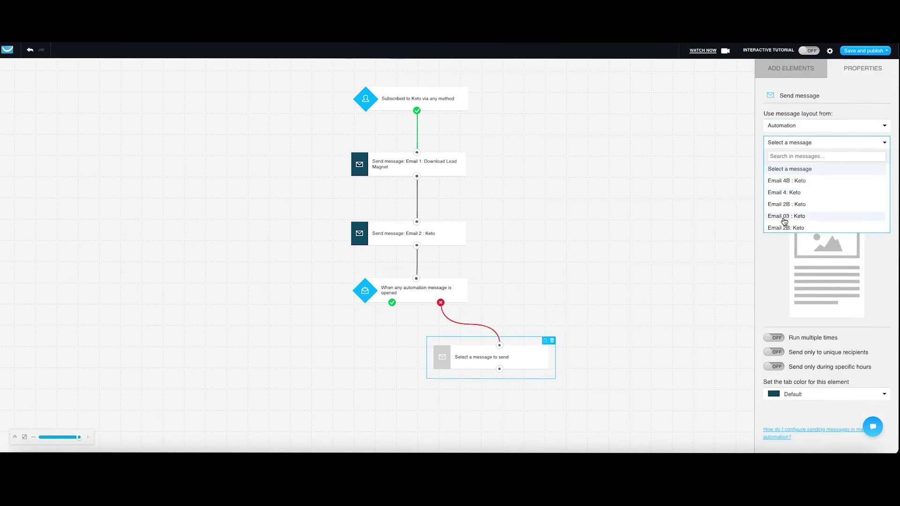
click(811, 205)
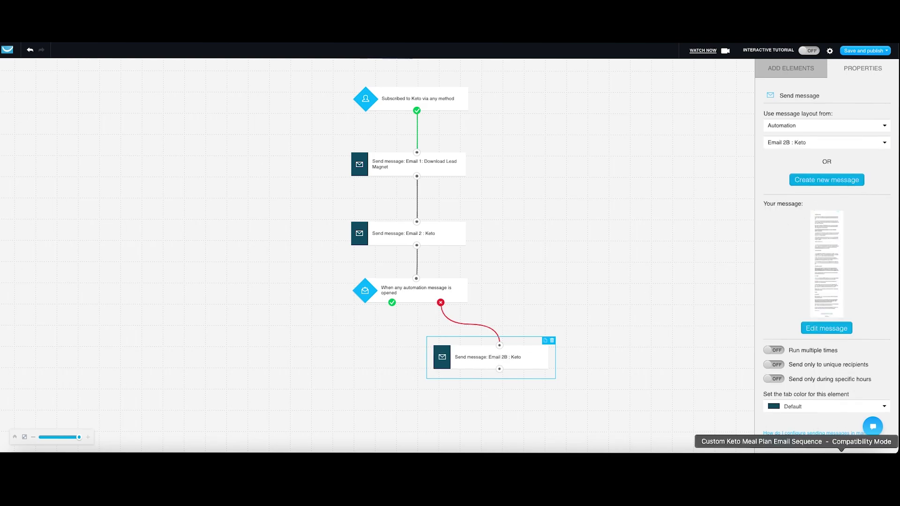
Switch to the Word document of keto email swipes, compare the first two alternative subject lines, and minimize the document.
click(841, 452)
triple_click(609, 166)
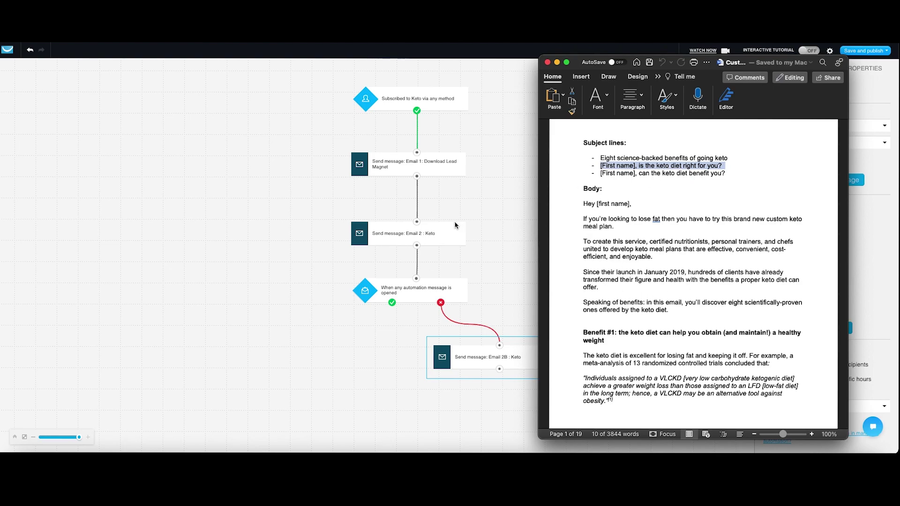
triple_click(661, 160)
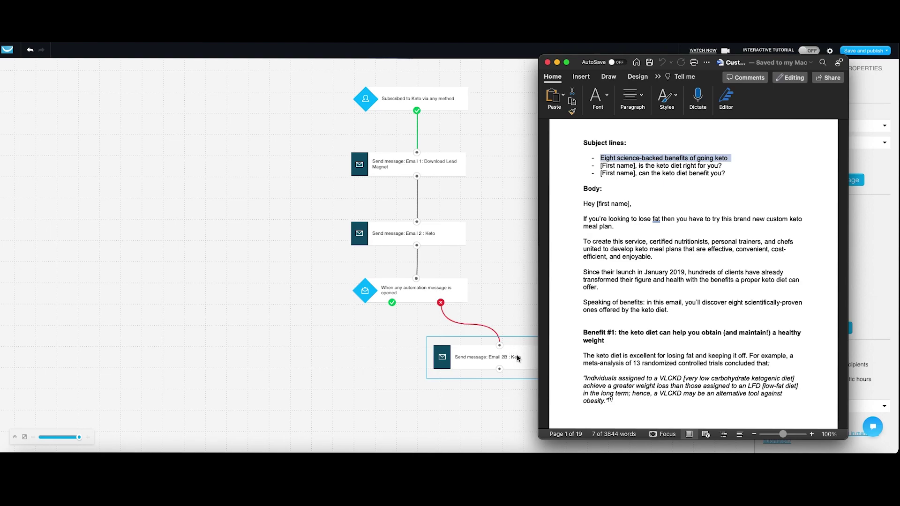
triple_click(655, 167)
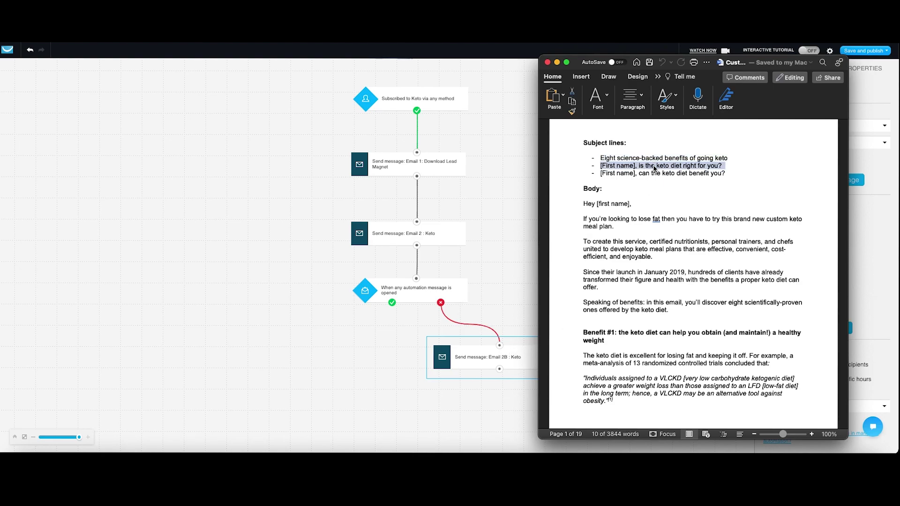
click(557, 63)
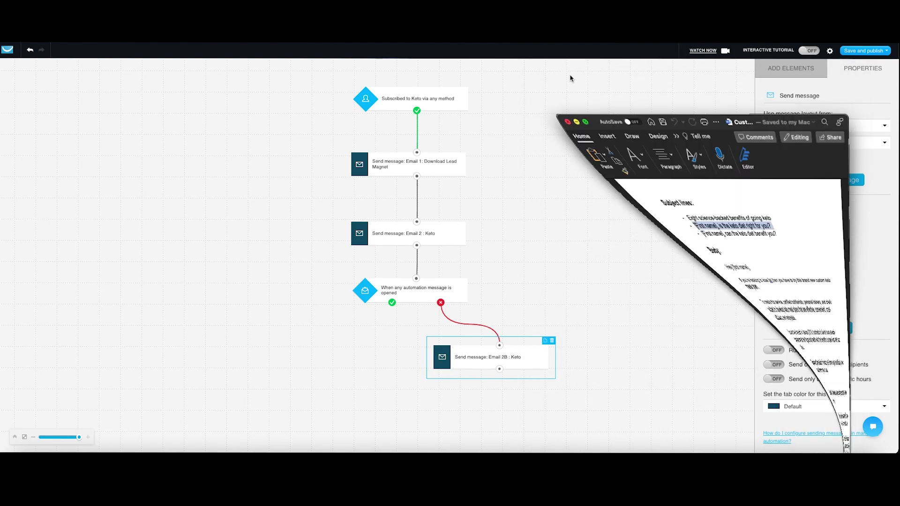
Place a 1-day Wait action beside the Email 2B action and connect it to the condition's opened branch.
click(587, 351)
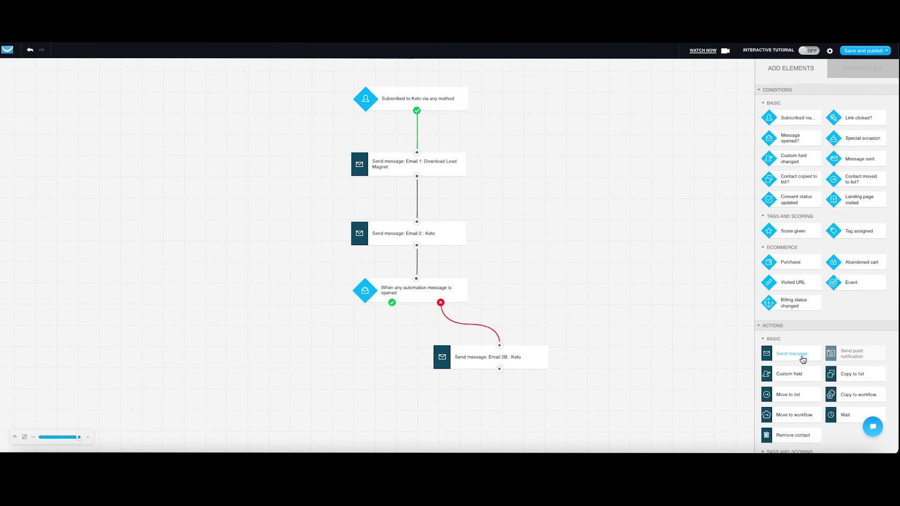
drag(844, 415, 343, 345)
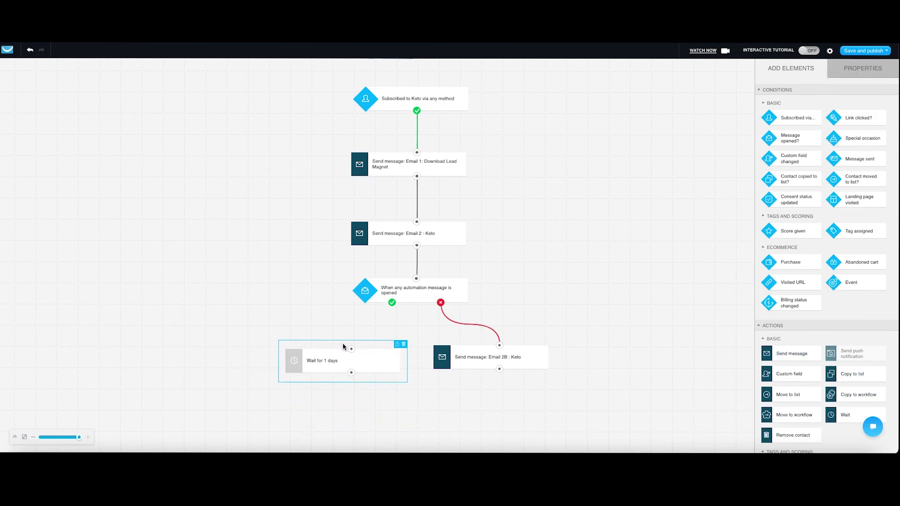
drag(392, 303, 358, 352)
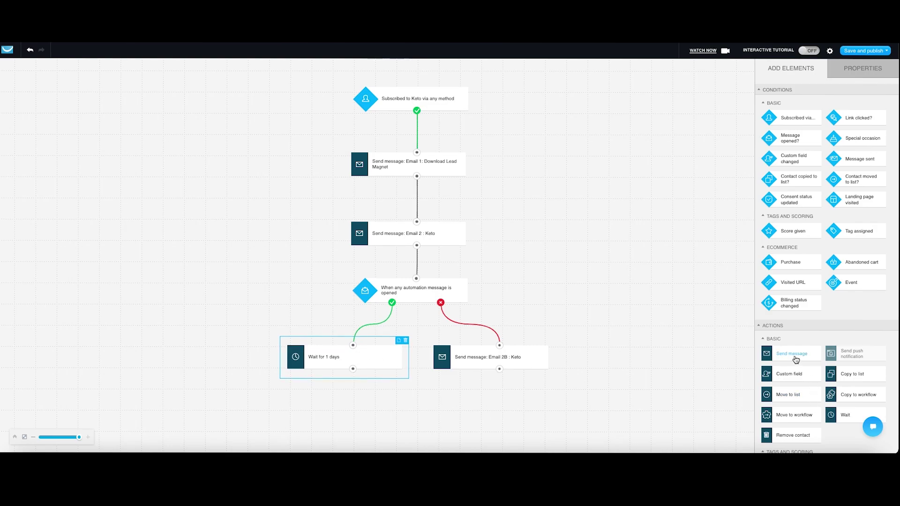
Place a Send message action below both branches and connect the Wait and Email 2B actions to it.
drag(795, 357, 424, 413)
scroll(538, 400, down, 2)
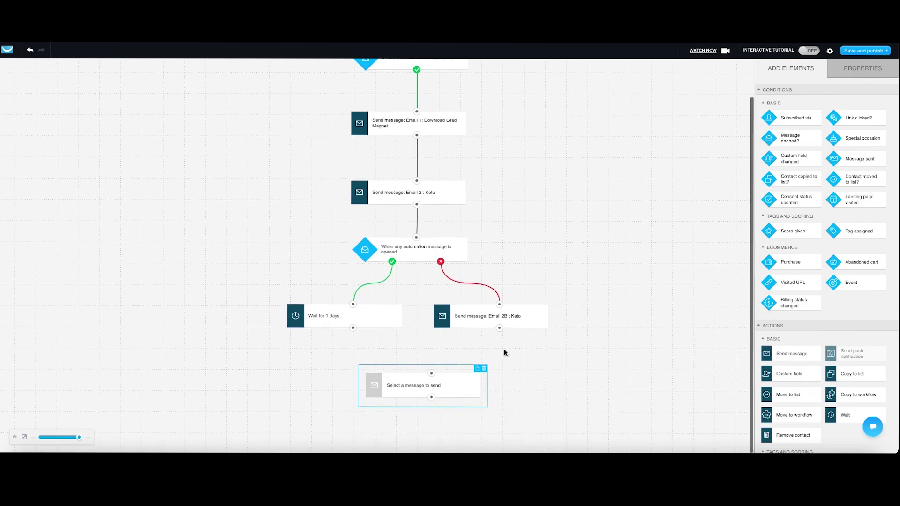
drag(353, 329, 427, 390)
drag(490, 345, 438, 390)
click(451, 398)
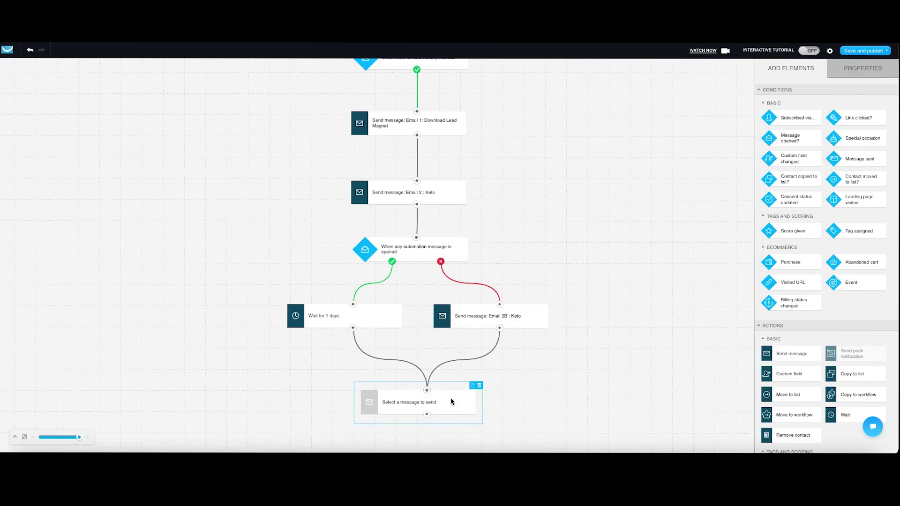
Assign the automation message "Email 03 : Keto" to the Send message action where the two branches merge.
click(867, 70)
click(824, 126)
click(826, 183)
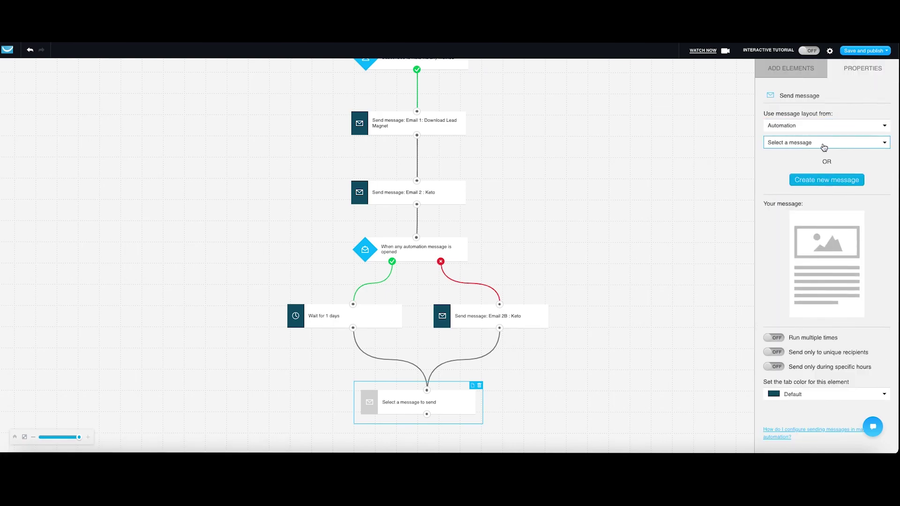
click(825, 143)
click(809, 217)
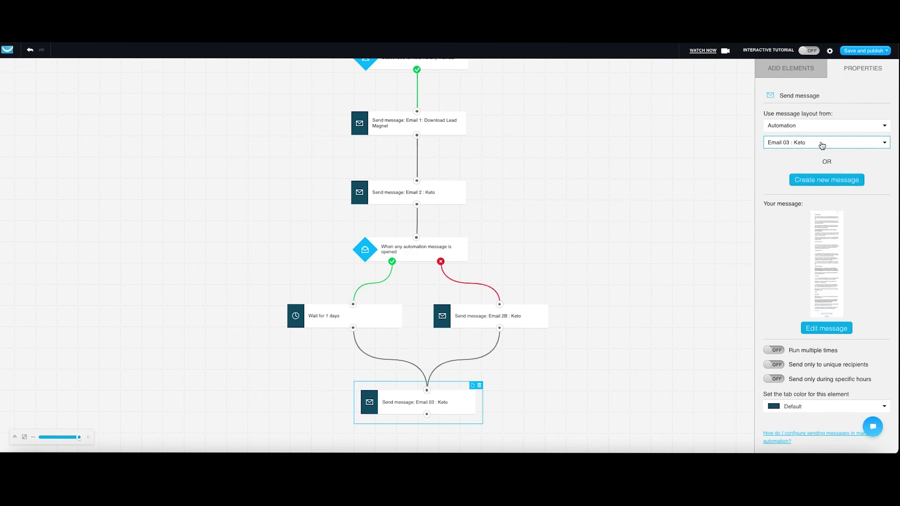
Place a second Message opened? condition below the Email 03 action and connect the two.
scroll(642, 280, down, 1)
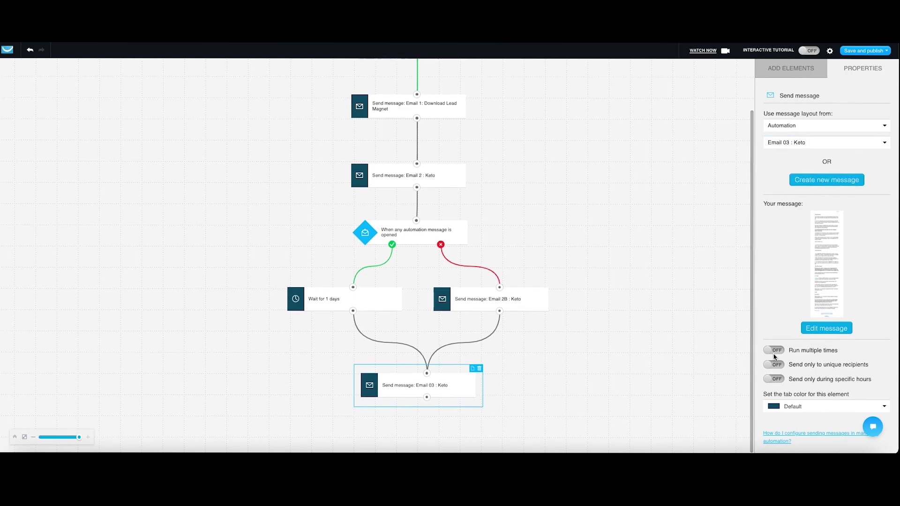
click(791, 69)
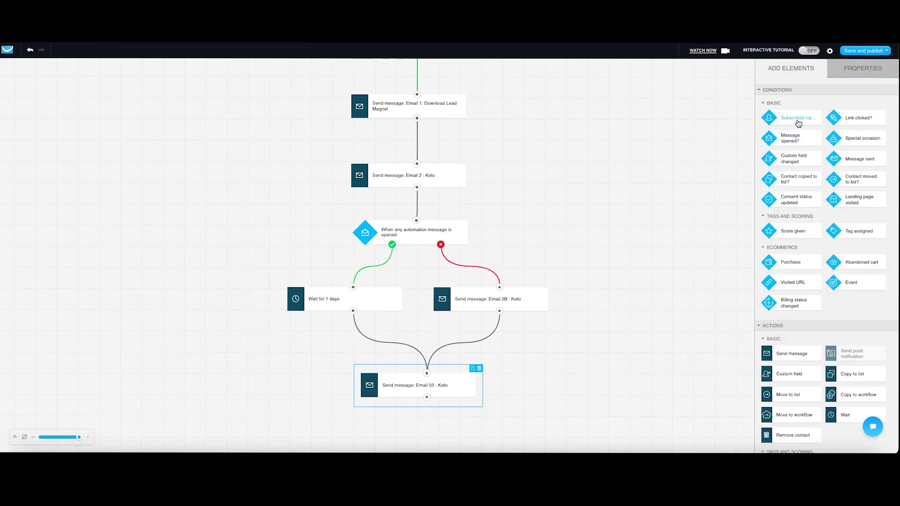
drag(790, 138, 469, 408)
scroll(479, 396, down, 2)
drag(423, 347, 428, 397)
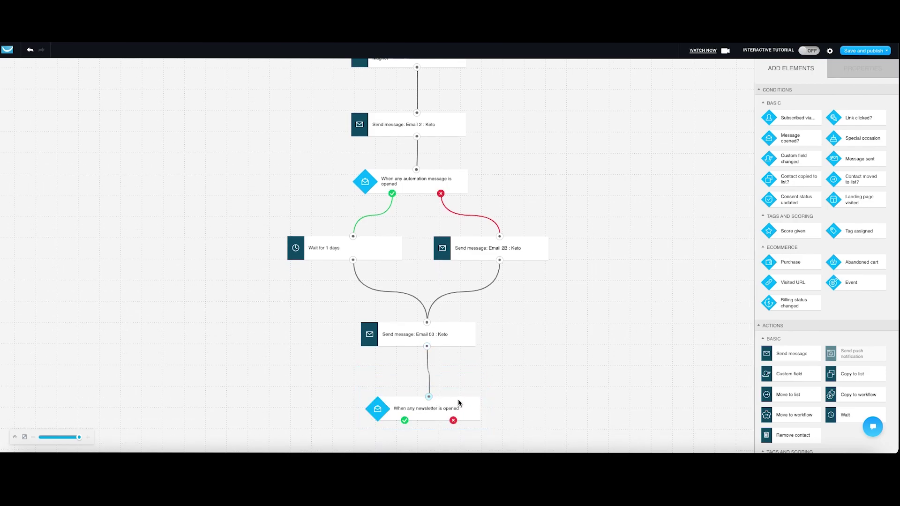
Set the condition below the Email 03 action to track opens of the specific automation message "Email 03 : Keto".
click(858, 70)
click(818, 126)
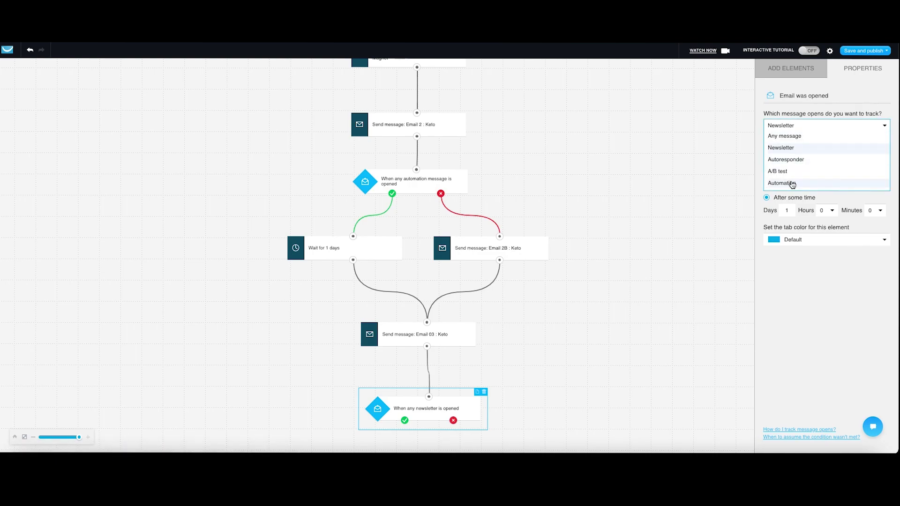
click(793, 182)
click(811, 143)
click(807, 172)
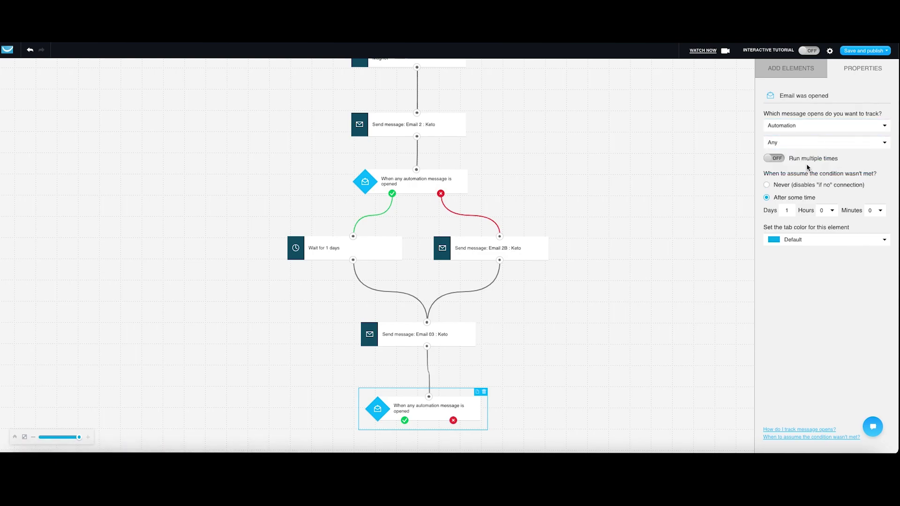
click(807, 143)
click(800, 165)
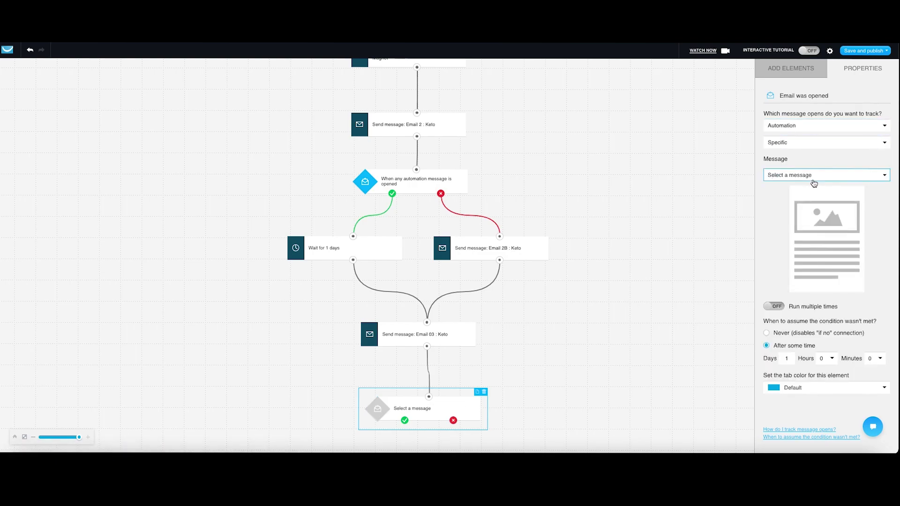
click(814, 177)
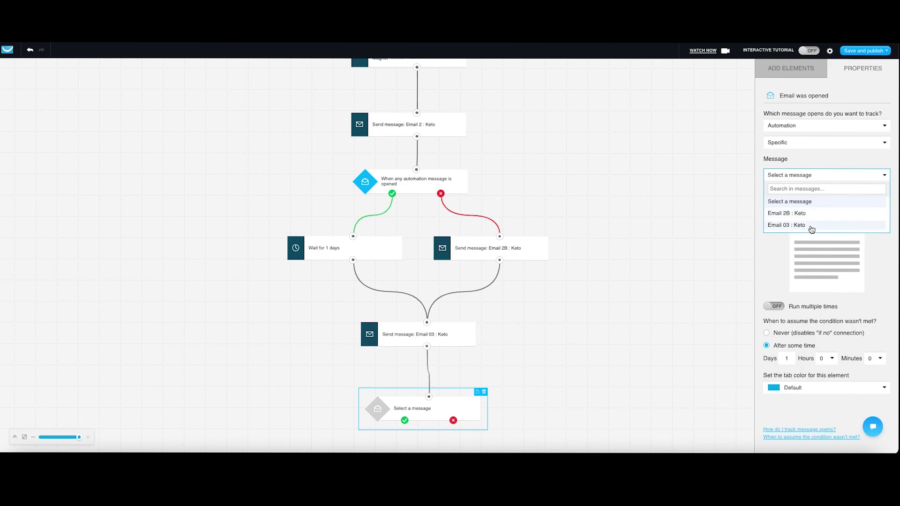
click(840, 226)
Set the first message-opened condition, below the Email 2 action, to track the specific automation message "Email 2 : Keto".
click(441, 187)
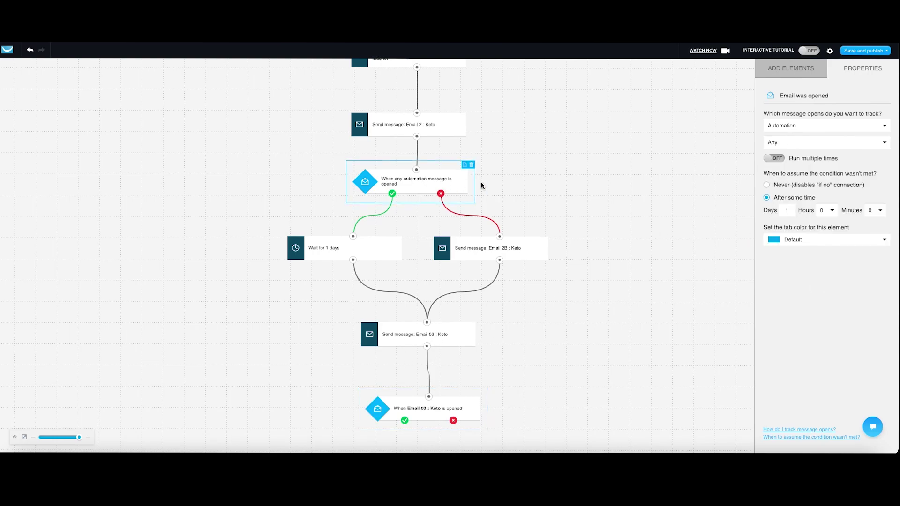
click(835, 143)
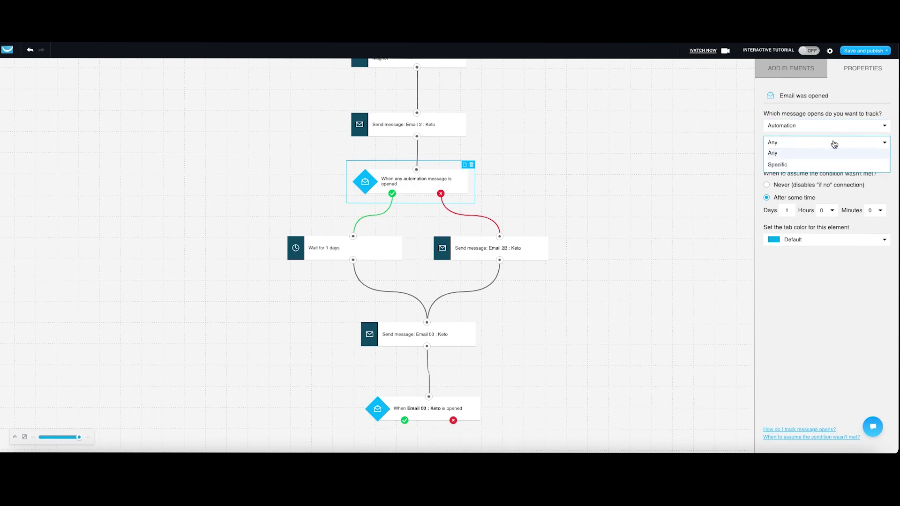
click(779, 168)
click(815, 176)
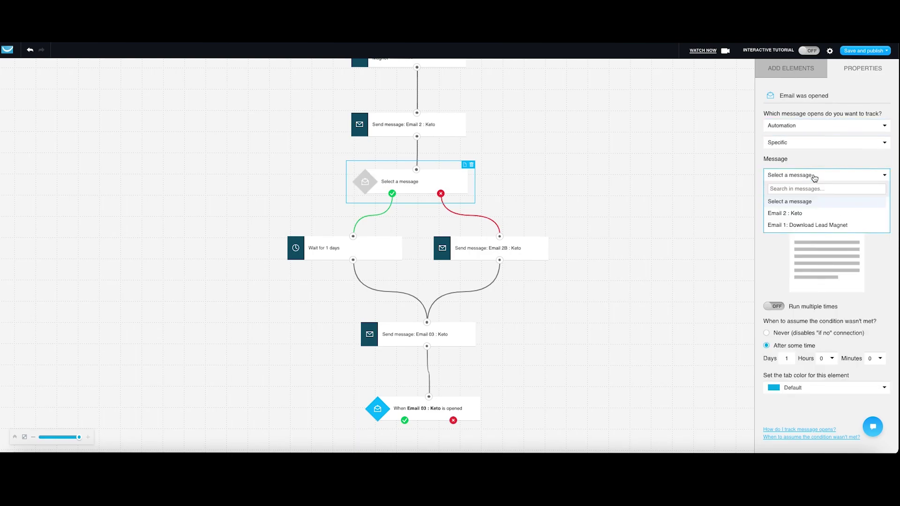
click(790, 219)
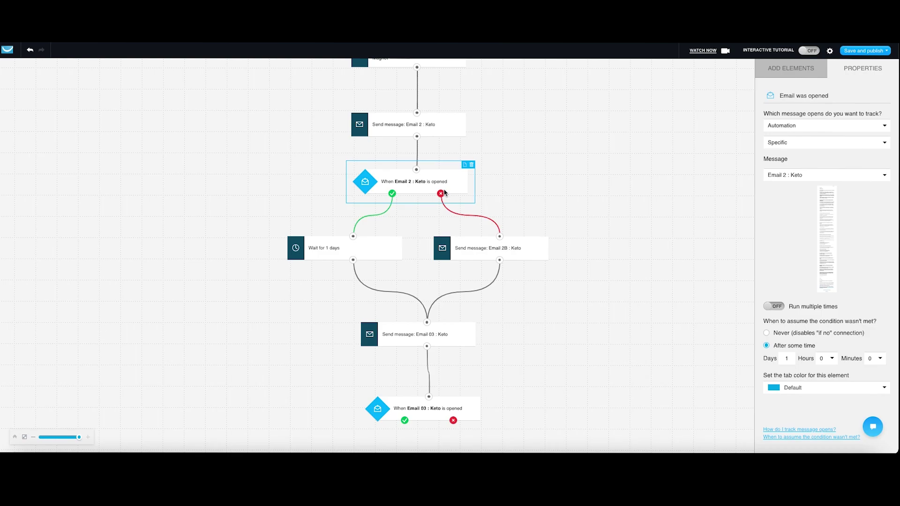
Review the Email 2B action and the workflow's sequence from the lead magnet email down to the Email 03 condition.
click(515, 250)
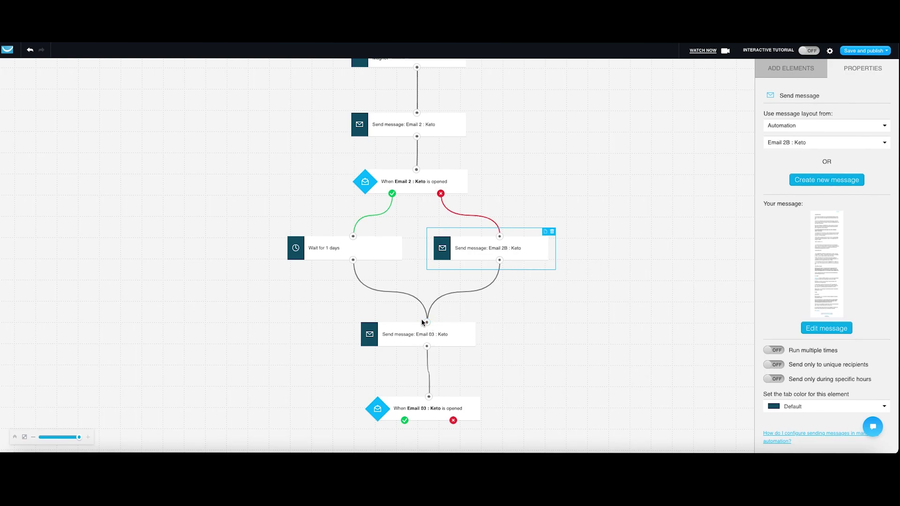
scroll(448, 335, down, 1)
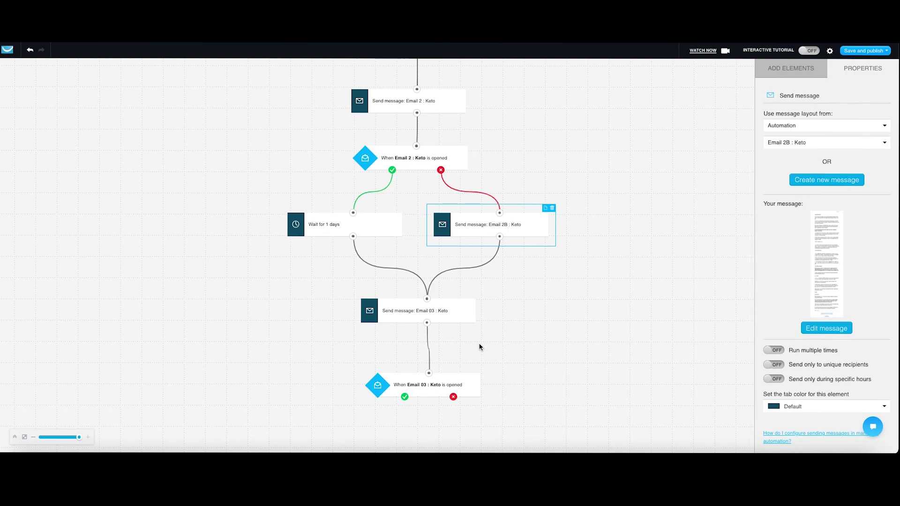
scroll(479, 329, up, 5)
scroll(487, 323, down, 5)
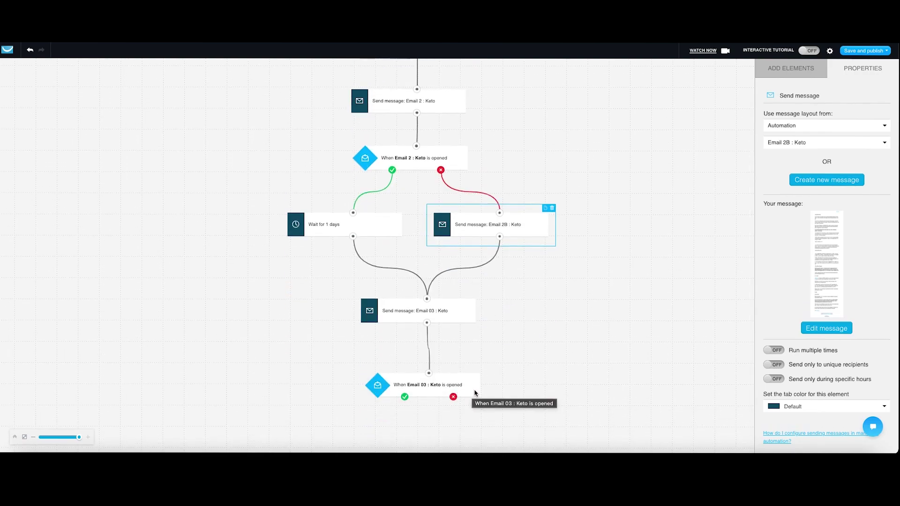
scroll(486, 395, up, 3)
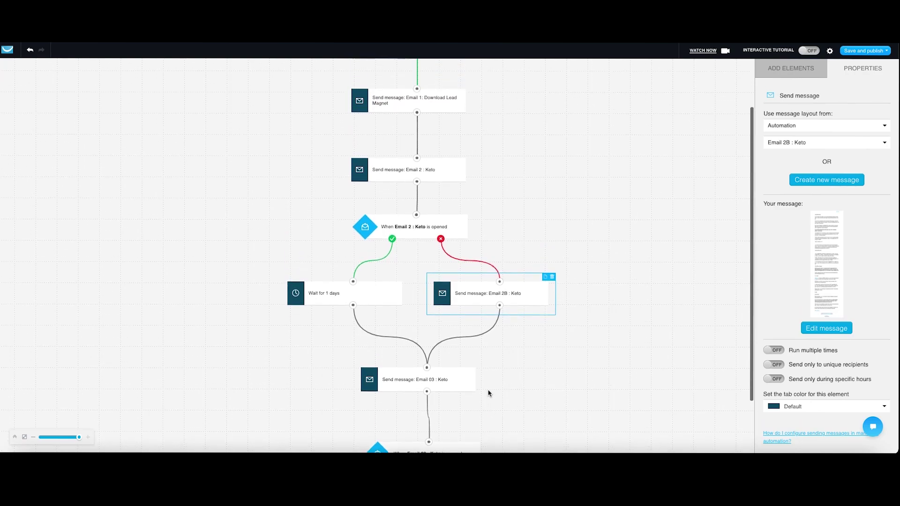
scroll(488, 393, up, 3)
scroll(490, 393, down, 6)
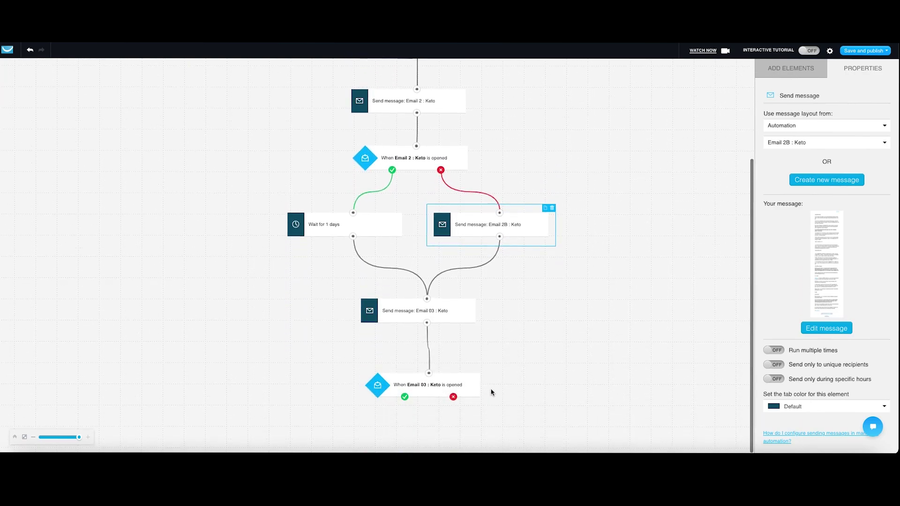
Place a Send message action below the not-opened side of the Email 03 condition.
click(767, 75)
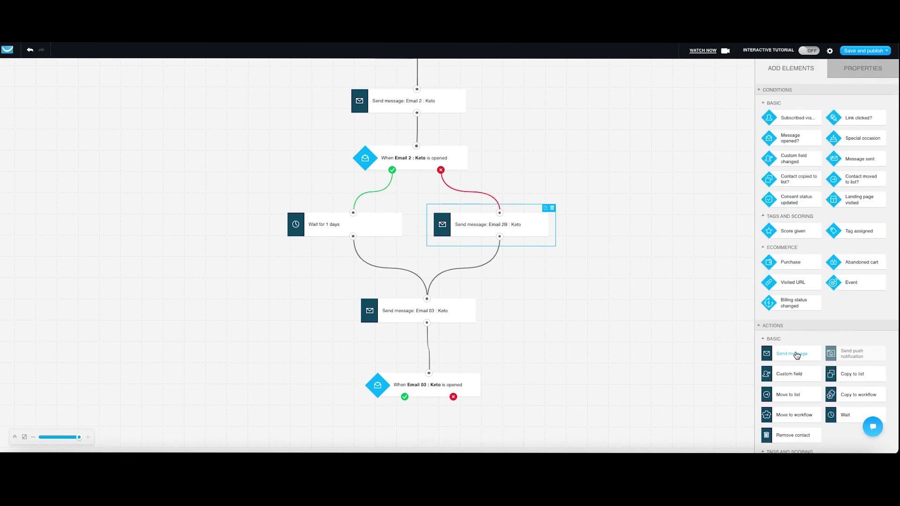
drag(800, 356, 511, 422)
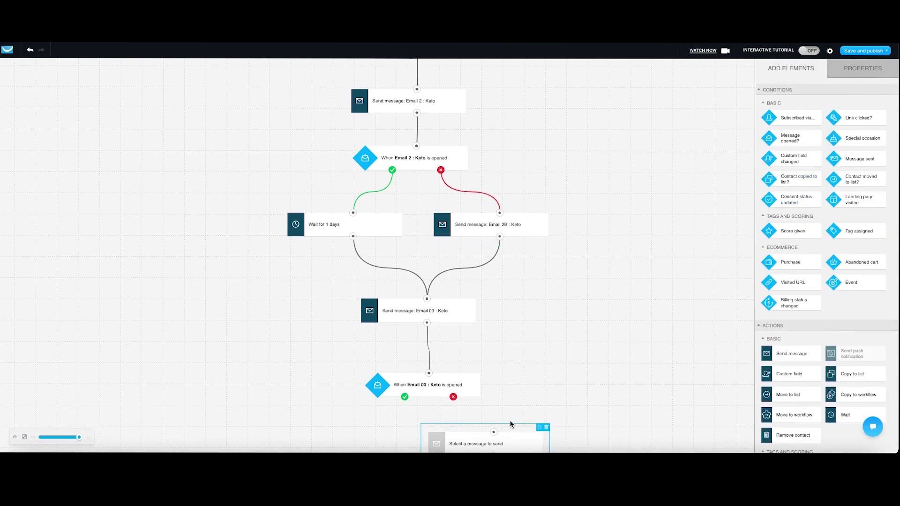
scroll(604, 342, down, 2)
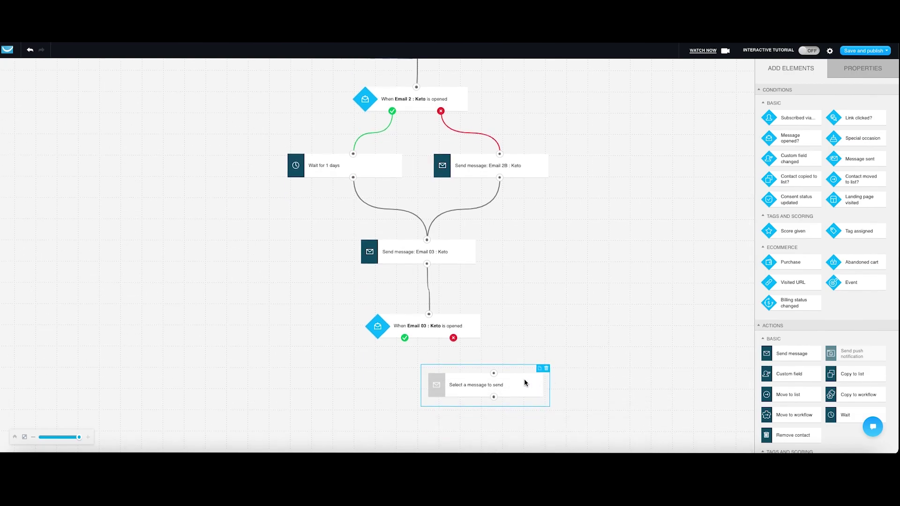
Assign the automation message "Email 03 : Keto" to the new Send message action and connect it to the Email 03 condition's not-opened branch.
click(863, 68)
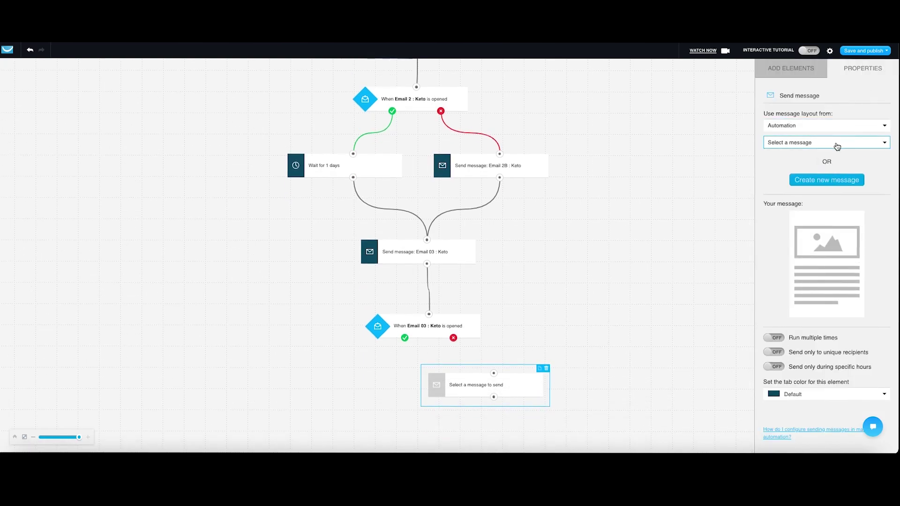
click(842, 145)
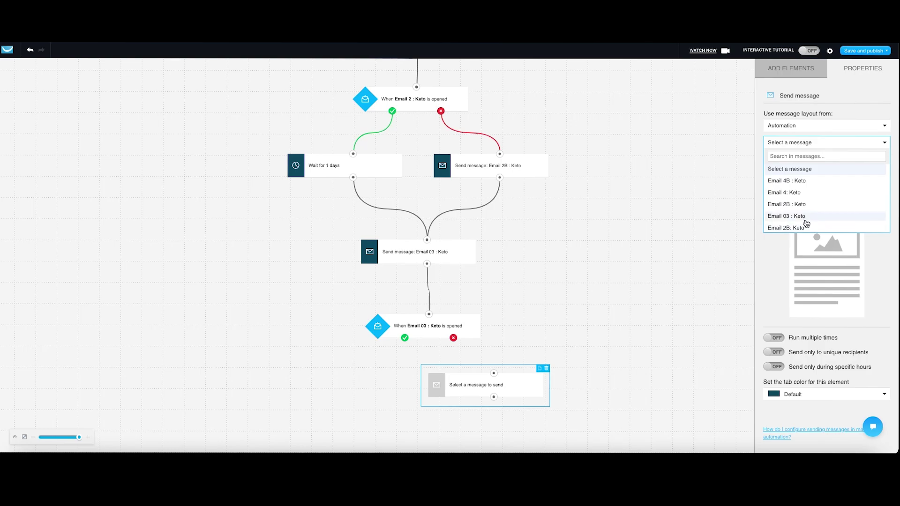
scroll(807, 224, down, 1)
scroll(806, 215, up, 3)
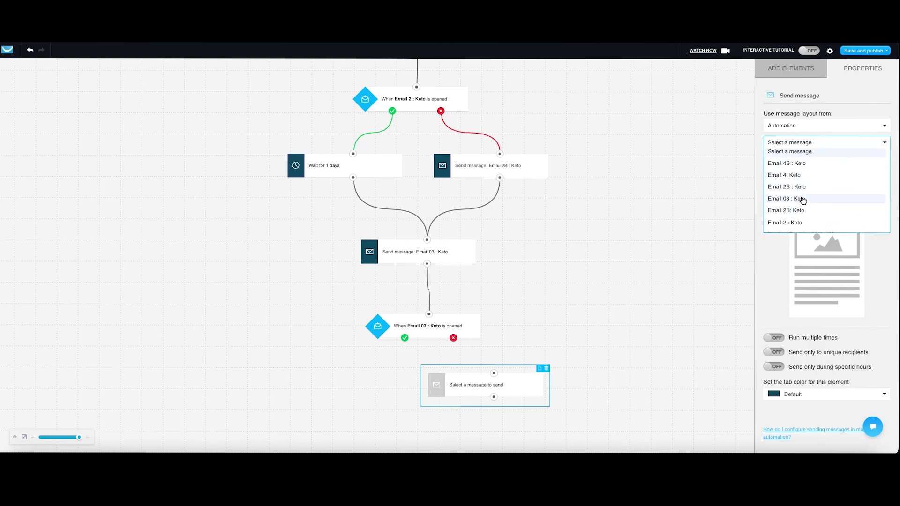
scroll(804, 205, up, 2)
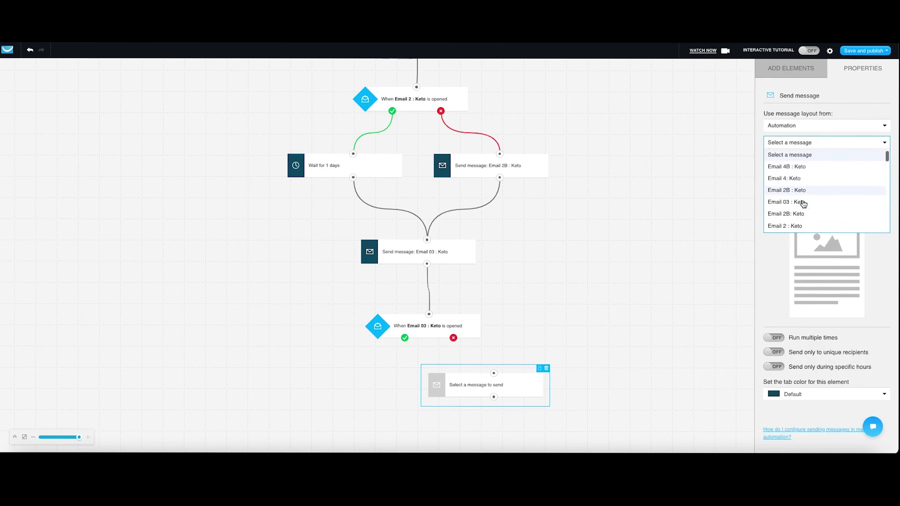
scroll(803, 203, down, 1)
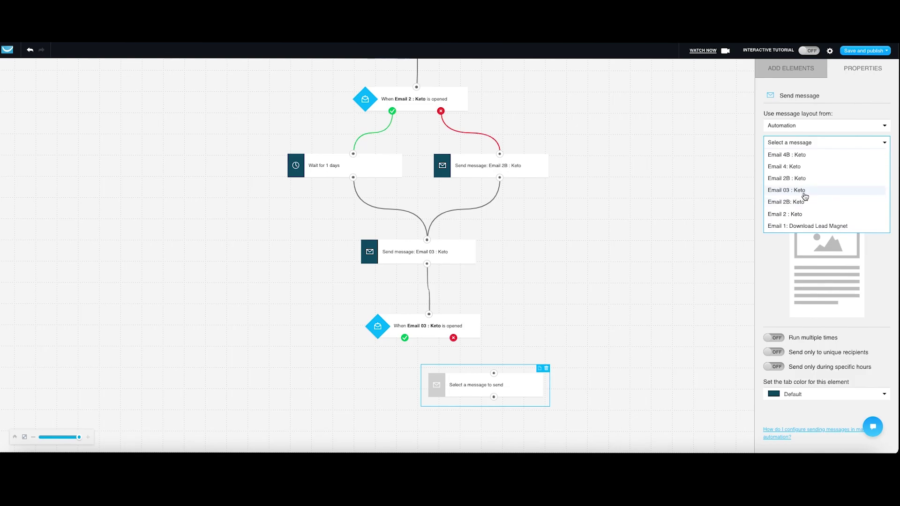
scroll(805, 196, down, 5)
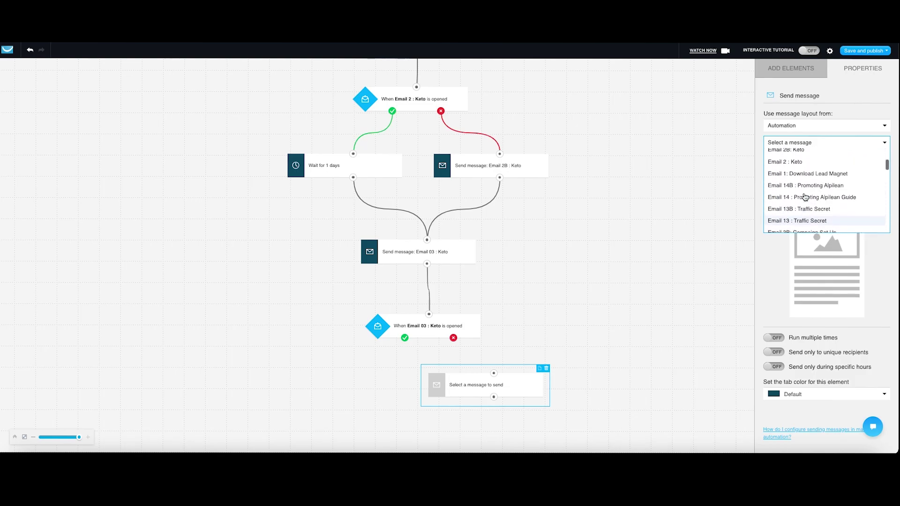
scroll(806, 206, up, 5)
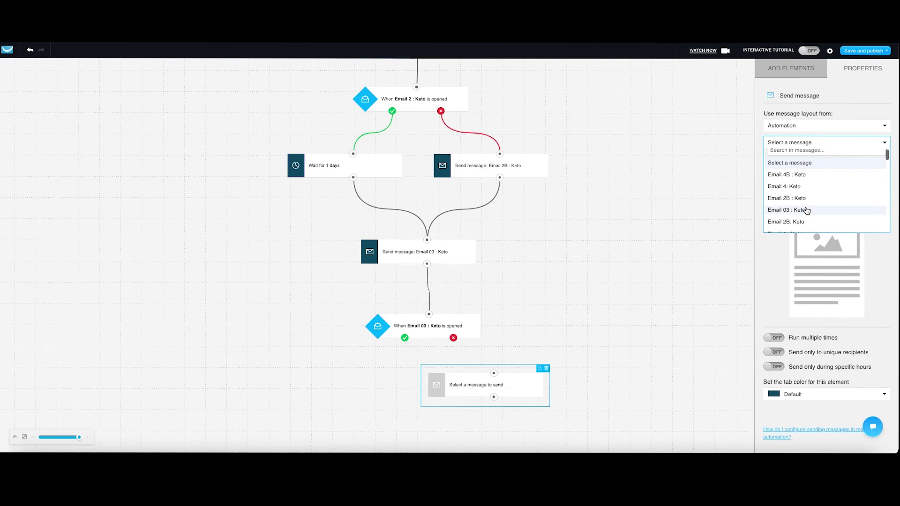
scroll(807, 210, down, 1)
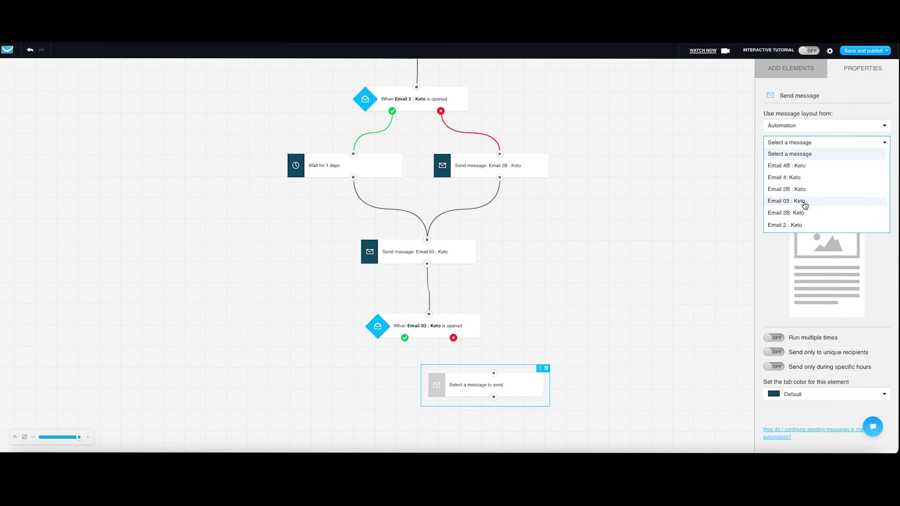
scroll(804, 207, up, 1)
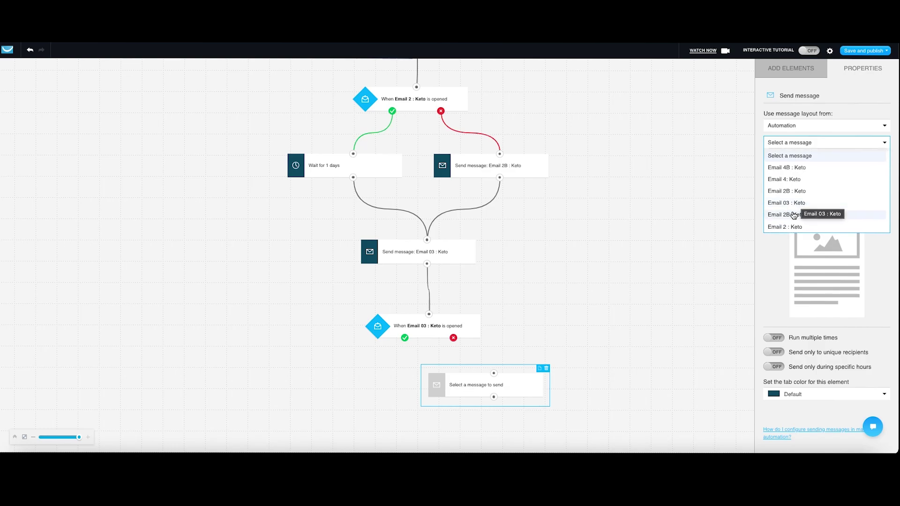
click(793, 205)
drag(453, 338, 494, 373)
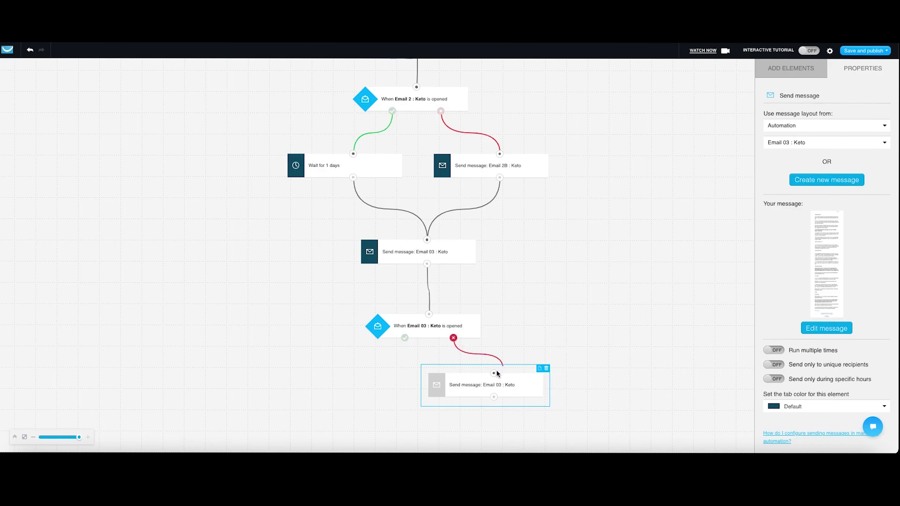
click(624, 353)
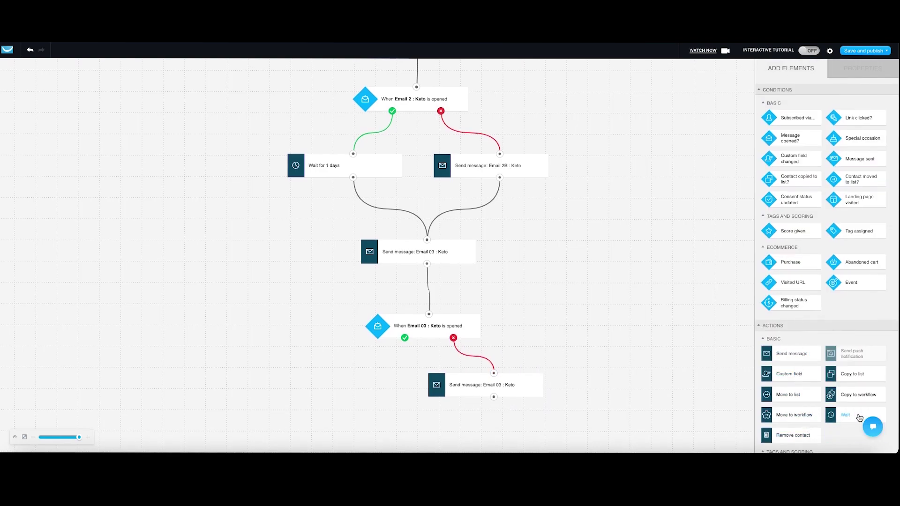
Place a 1-day Wait action beside the resent Email 03 action and connect it to the Email 03 condition's opened branch.
drag(858, 417, 345, 379)
drag(405, 338, 354, 380)
drag(405, 338, 354, 381)
click(374, 379)
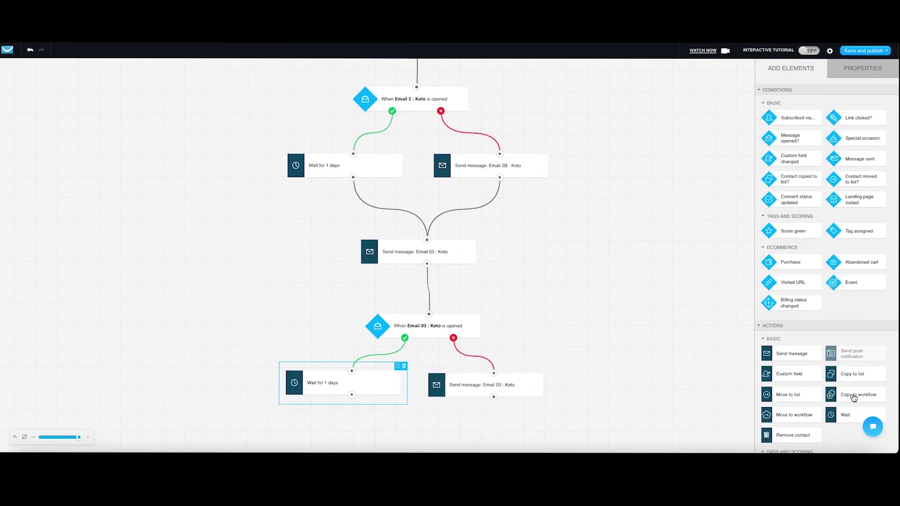
Place another Wait action below both Email 03 branches and connect the Send message and Wait actions above to it.
drag(848, 420, 404, 439)
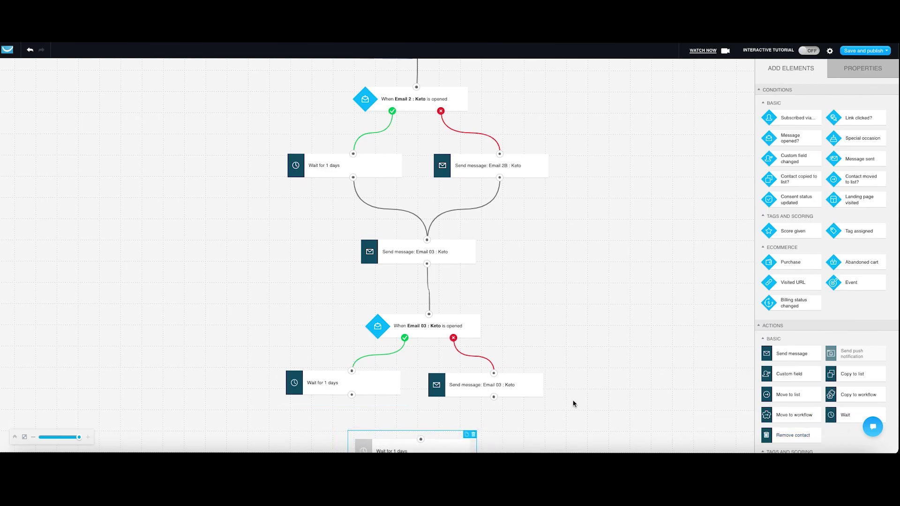
scroll(572, 402, down, 2)
drag(453, 398, 464, 415)
drag(494, 331, 431, 397)
drag(379, 352, 431, 397)
Check the delays of the branch Wait actions and set the final Wait action, where the branches merge, to 100 days.
click(453, 409)
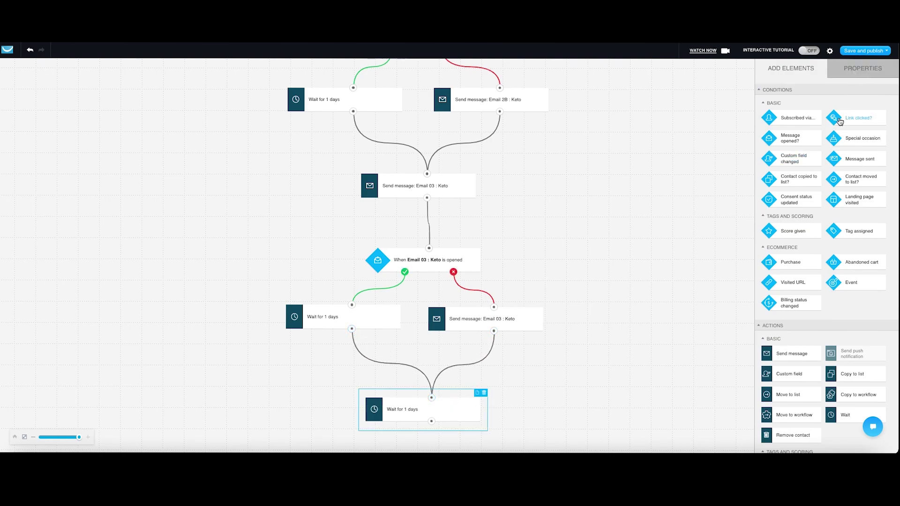
click(873, 67)
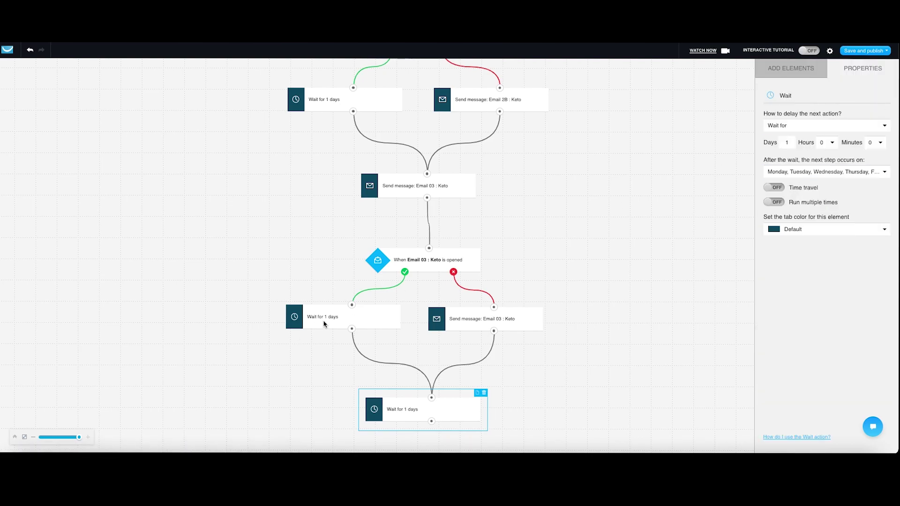
scroll(327, 323, up, 1)
click(332, 150)
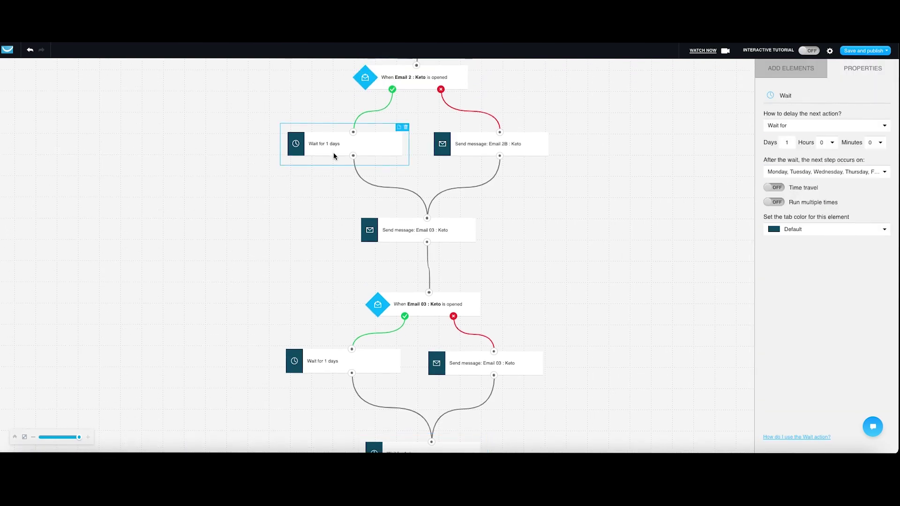
click(349, 367)
scroll(466, 364, down, 2)
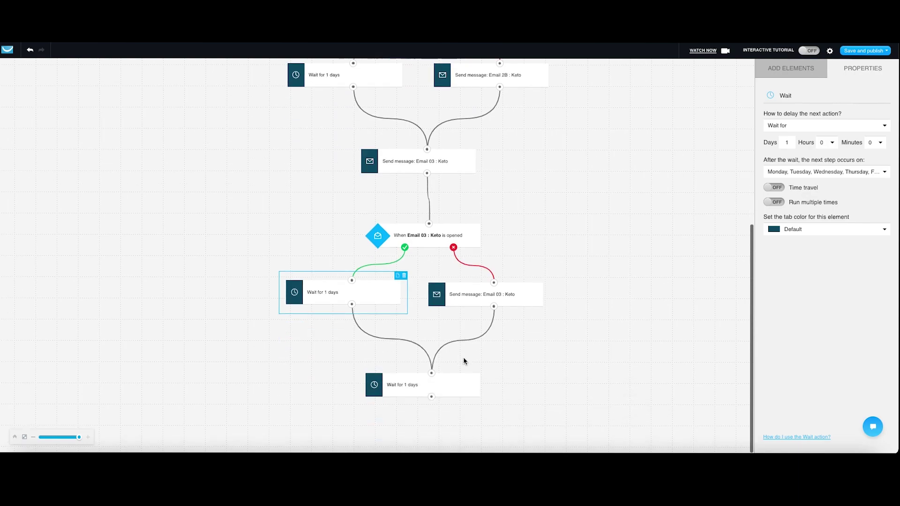
click(459, 385)
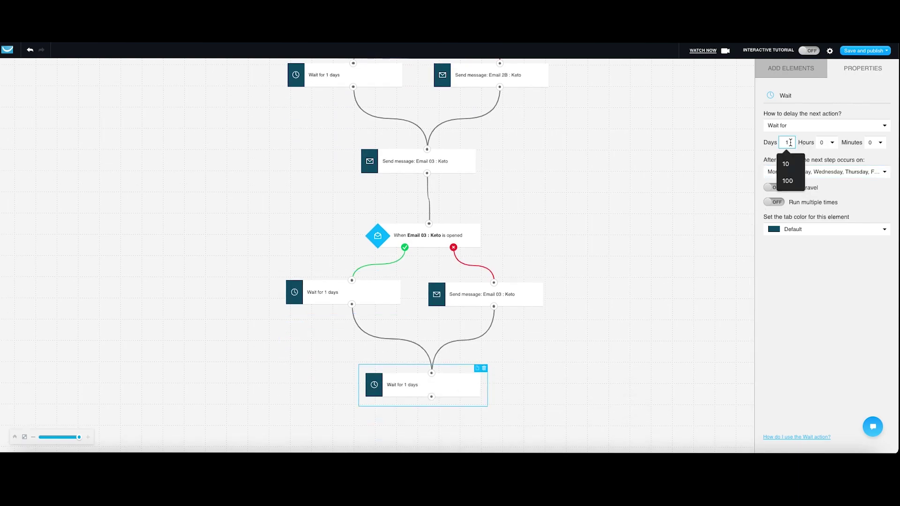
text(00)
click(675, 223)
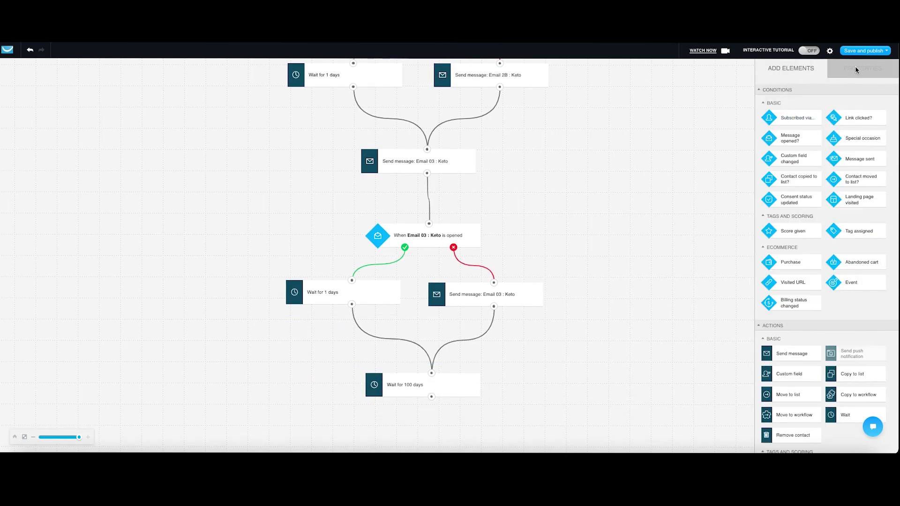
Place a Move to list action below the 100-day Wait action and connect the two.
scroll(850, 402, down, 3)
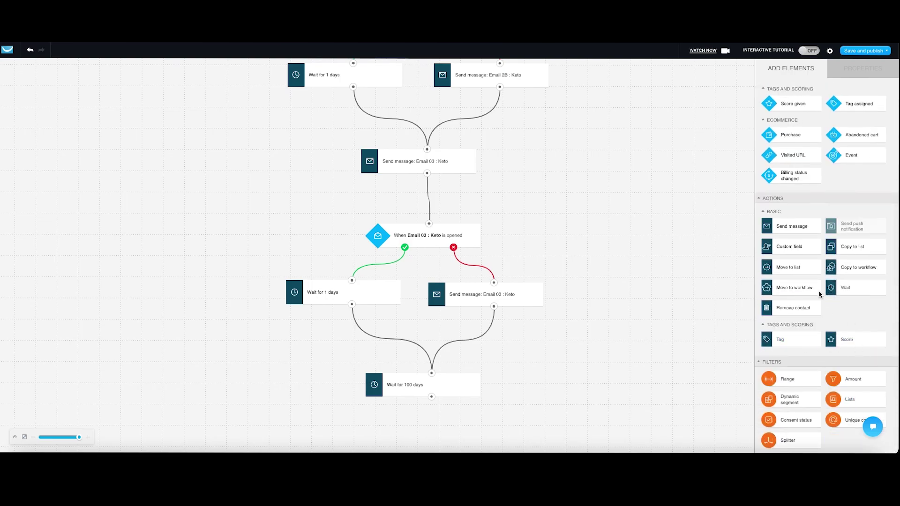
drag(793, 267, 519, 415)
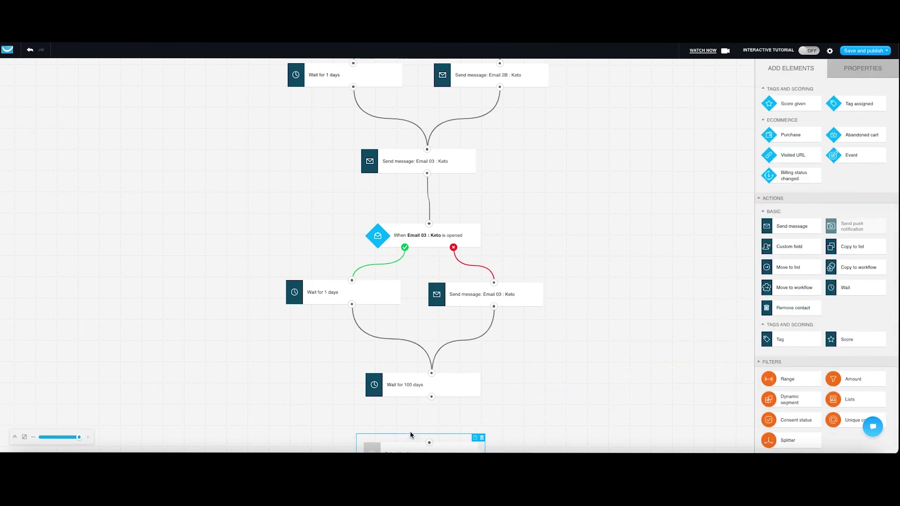
scroll(519, 415, down, 2)
drag(436, 389, 445, 385)
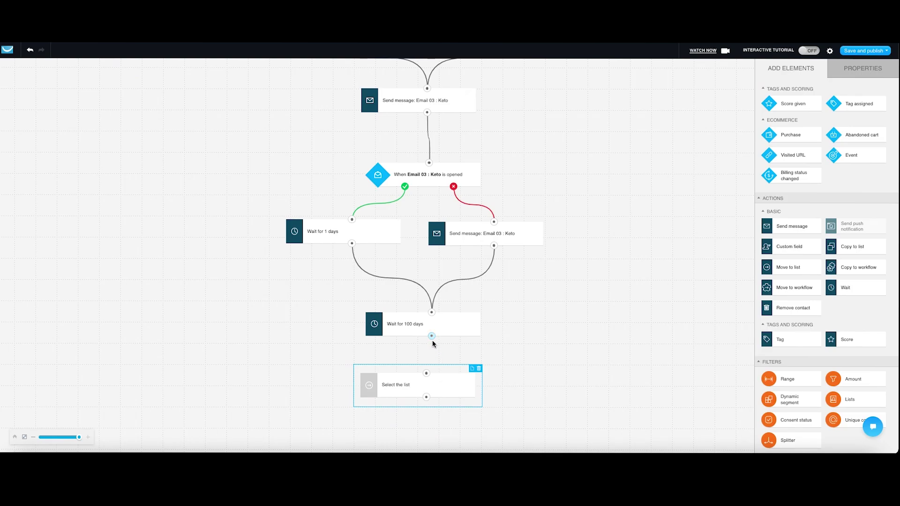
mouse_move(431, 340)
mouse_down()
mouse_move(429, 362)
mouse_move(428, 351)
mouse_up()
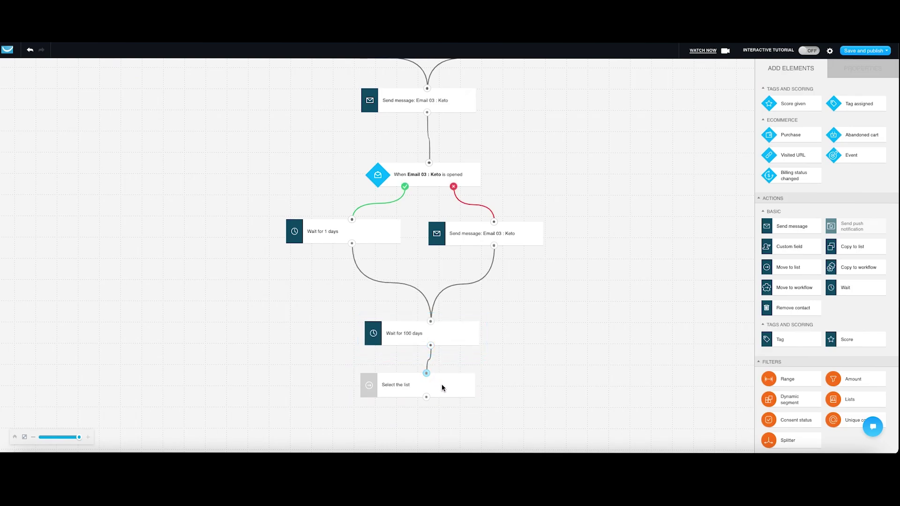
drag(445, 386, 454, 386)
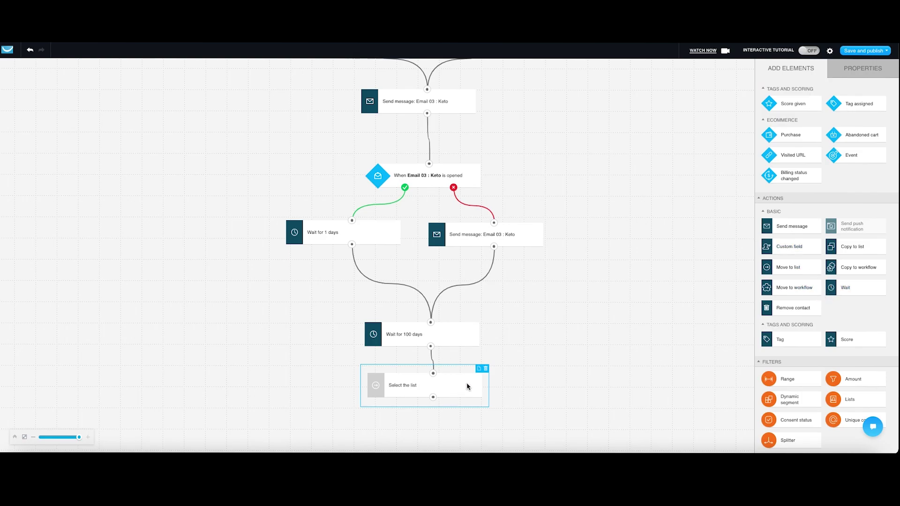
Set the Move to list action's target list to HEALTH_01 and align it with the 100-day Wait action above.
click(864, 72)
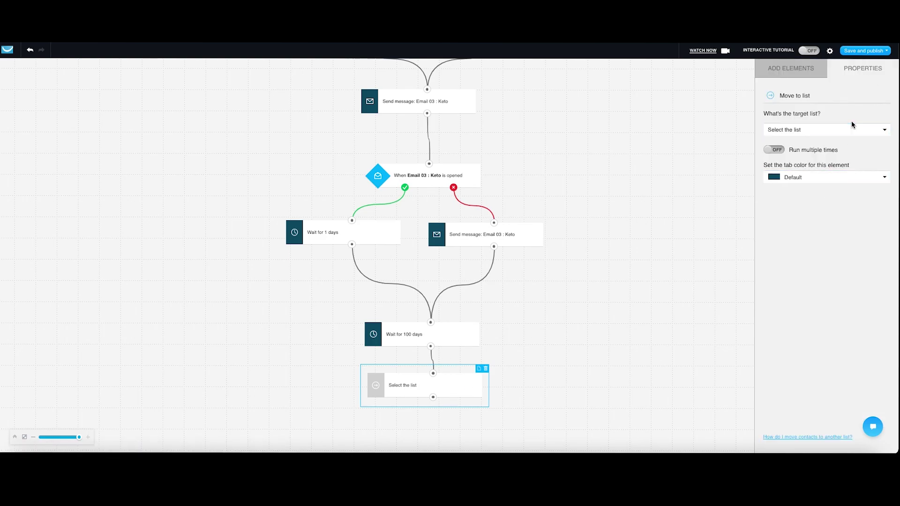
click(851, 134)
scroll(807, 194, down, 5)
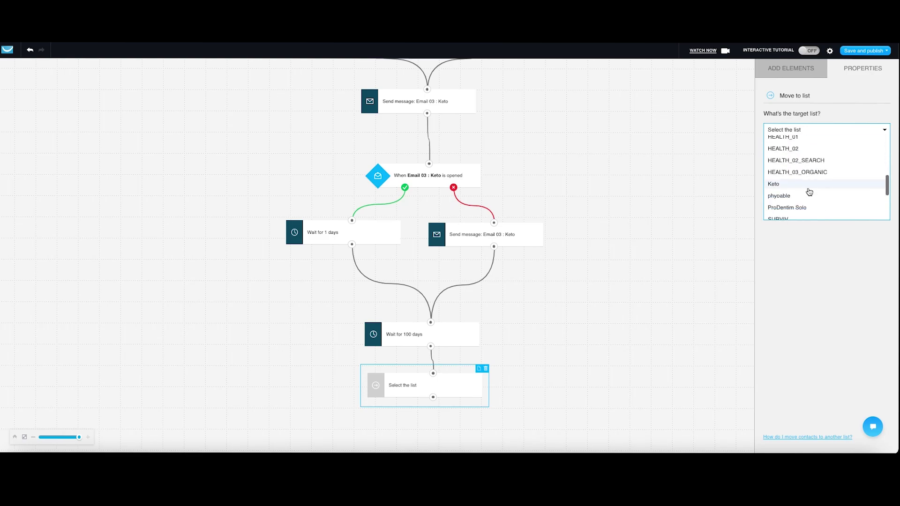
click(808, 191)
click(603, 342)
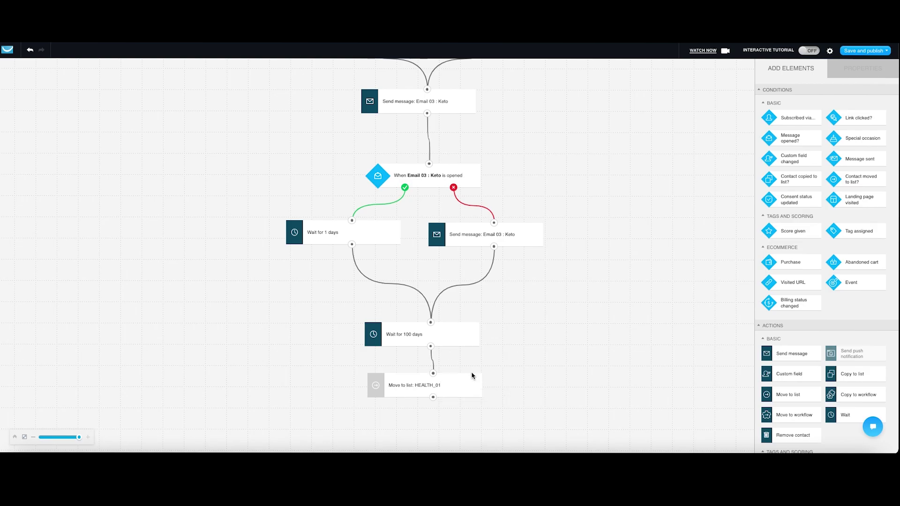
drag(452, 382, 450, 392)
drag(459, 337, 458, 363)
Review the whole Keto workflow from the subscription trigger through the email branches to the final Move to list action.
scroll(491, 358, up, 5)
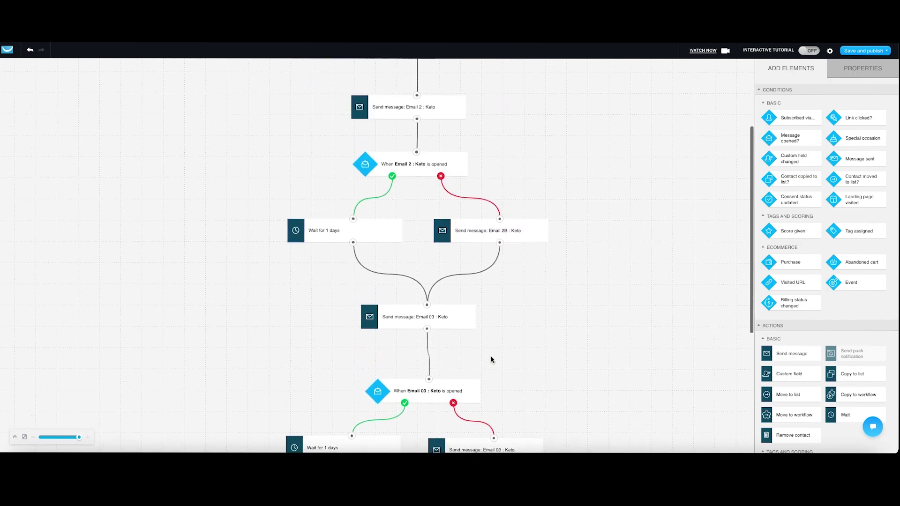
scroll(491, 358, down, 5)
scroll(491, 359, up, 2)
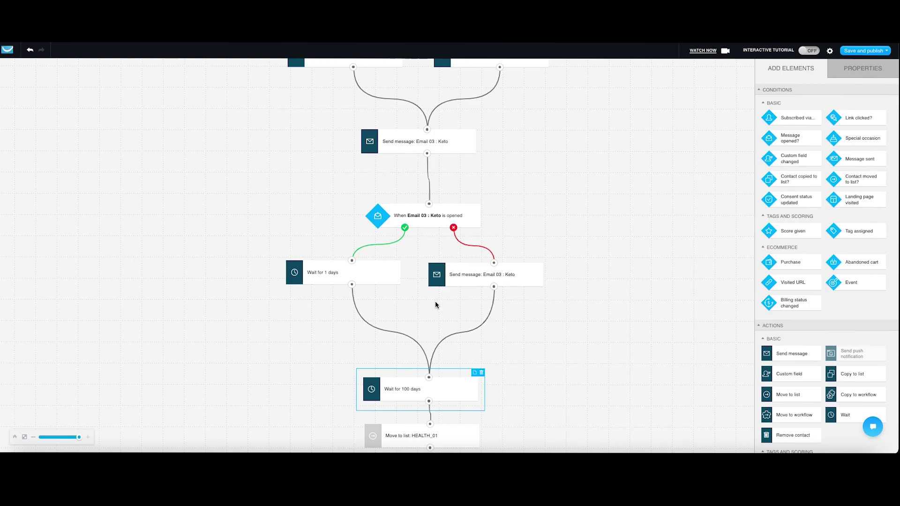
scroll(434, 327, down, 2)
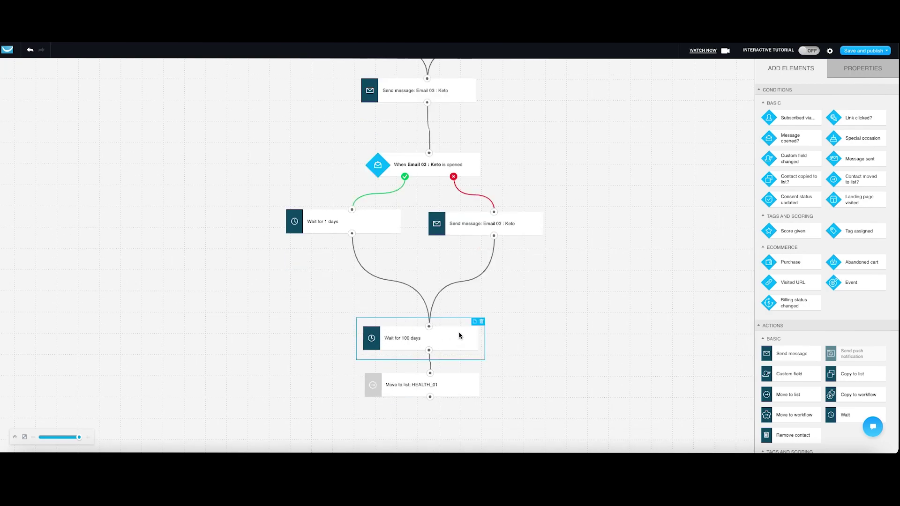
scroll(464, 291, up, 5)
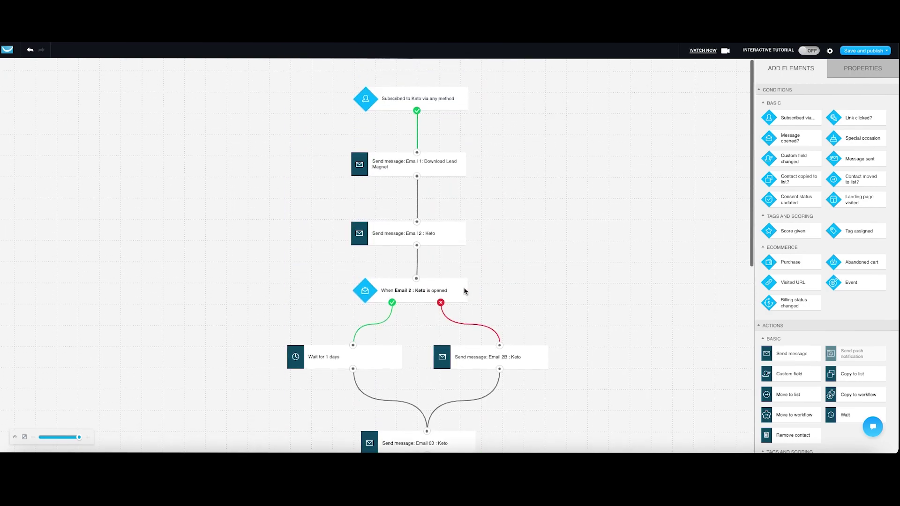
scroll(464, 291, down, 14)
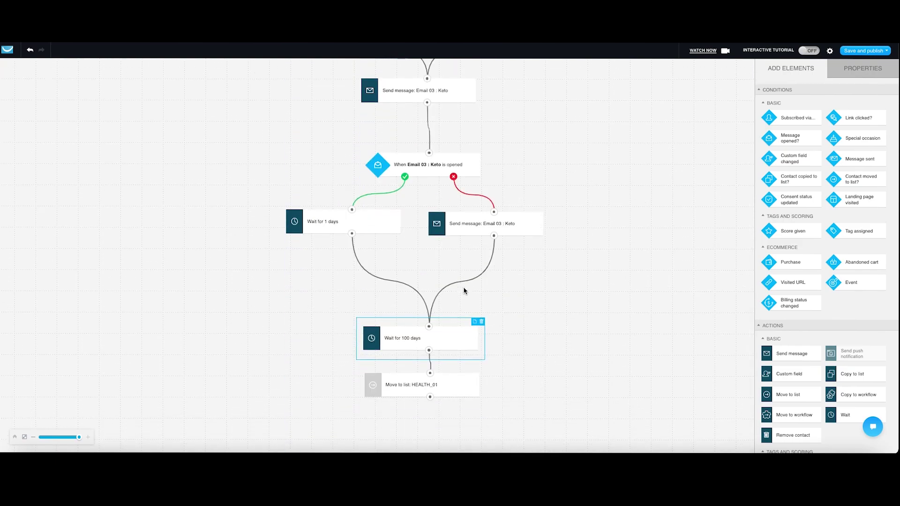
scroll(491, 283, up, 10)
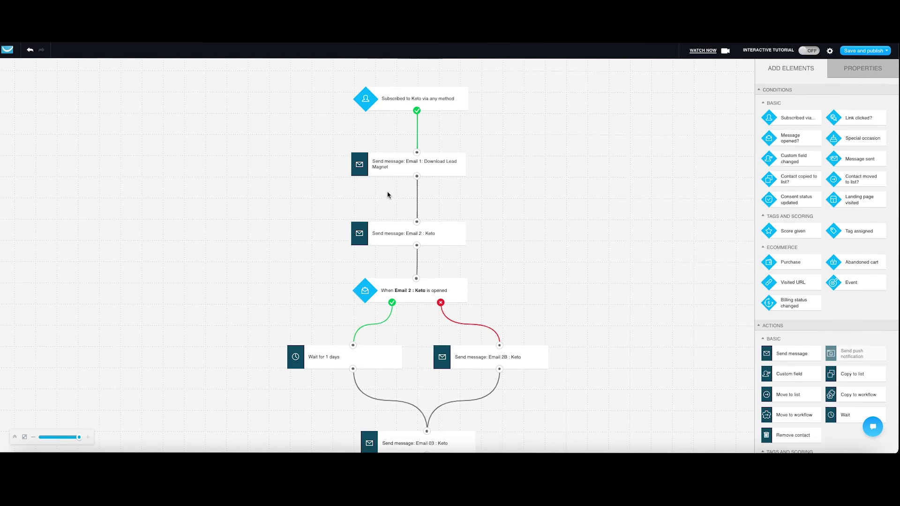
scroll(432, 417, down, 5)
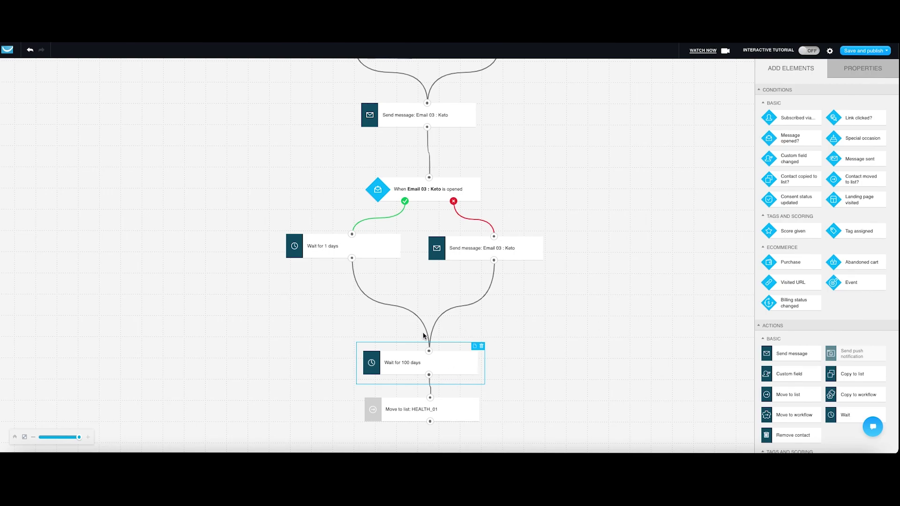
scroll(469, 331, up, 7)
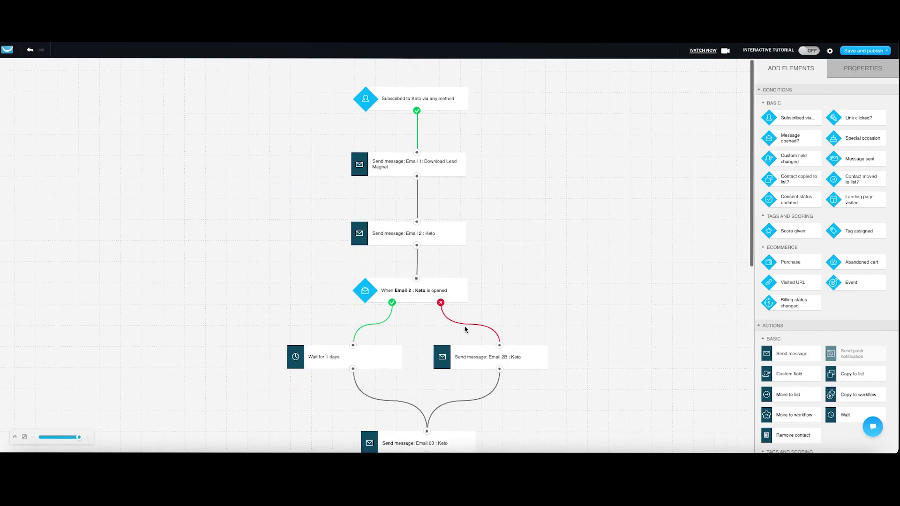
scroll(535, 181, down, 8)
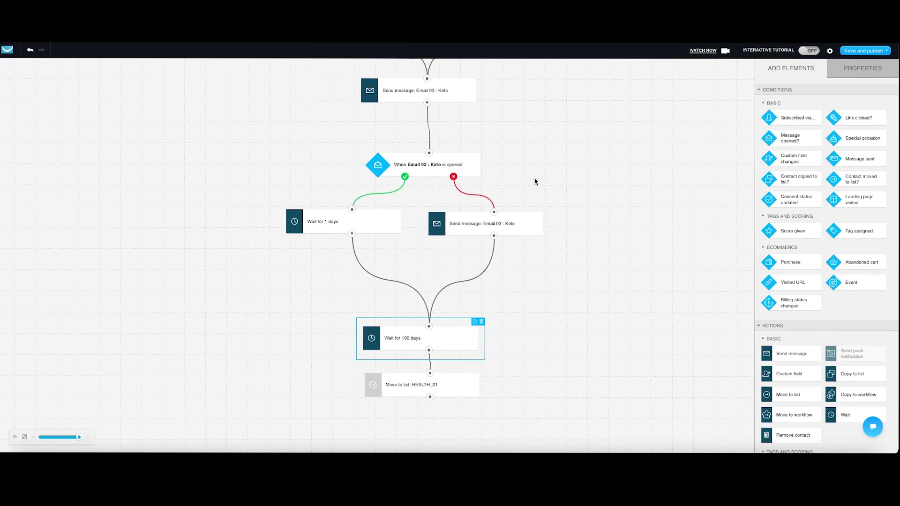
scroll(535, 181, up, 10)
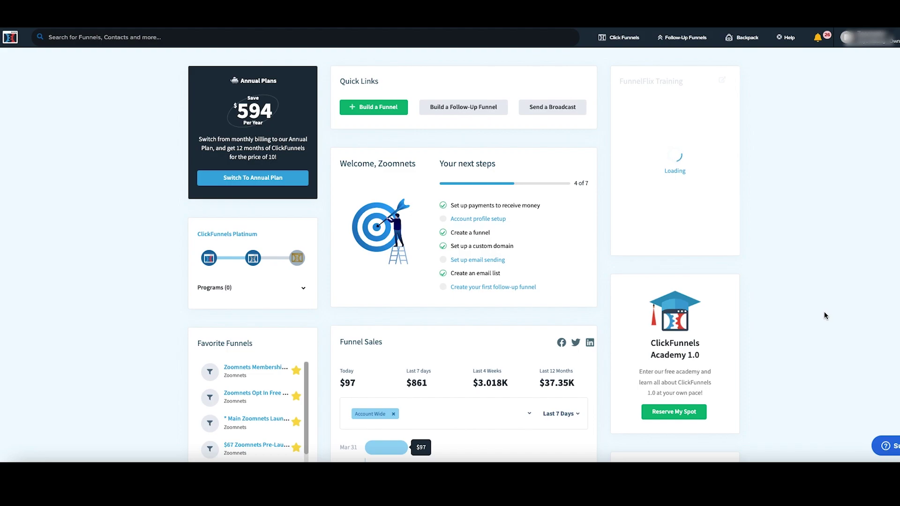
Switch to ClickFunnels and start adding a new GetResponse integration in the account's integration settings.
click(865, 37)
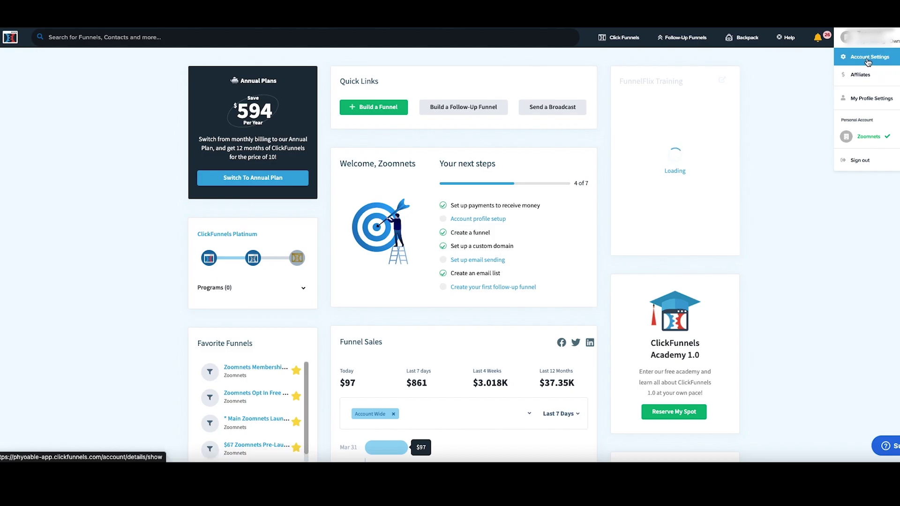
click(868, 58)
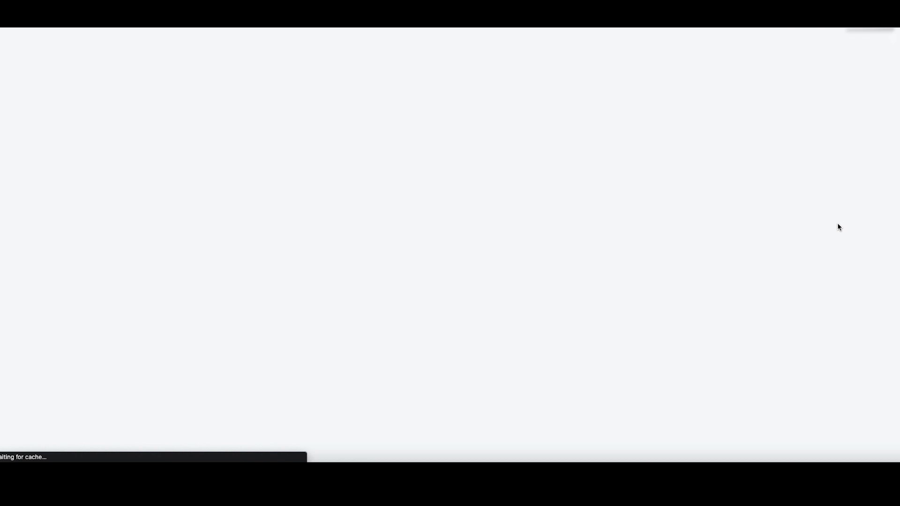
scroll(811, 224, down, 2)
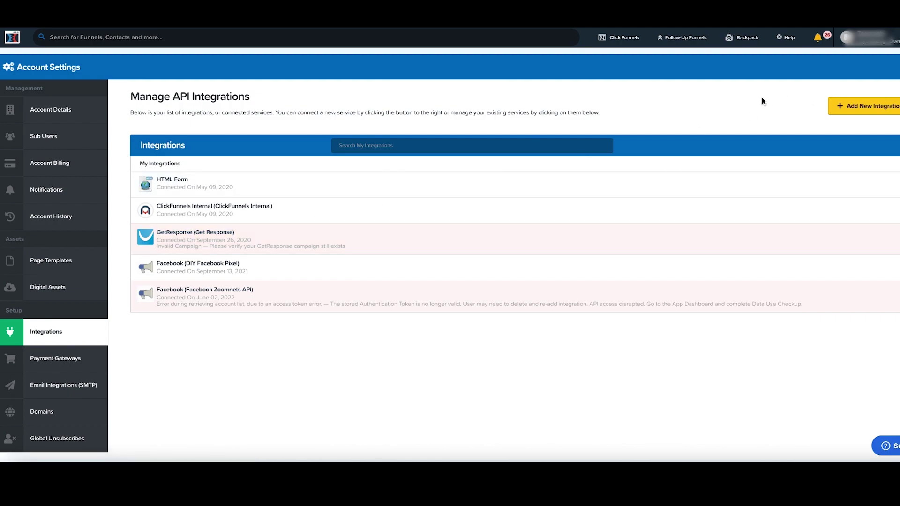
click(853, 112)
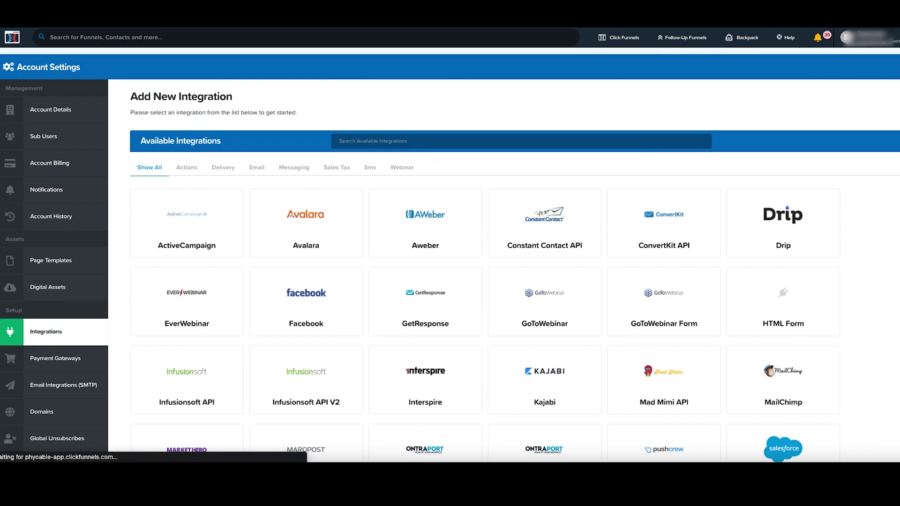
click(450, 302)
Give the new GetResponse integration the nickname "Get Response".
click(188, 142)
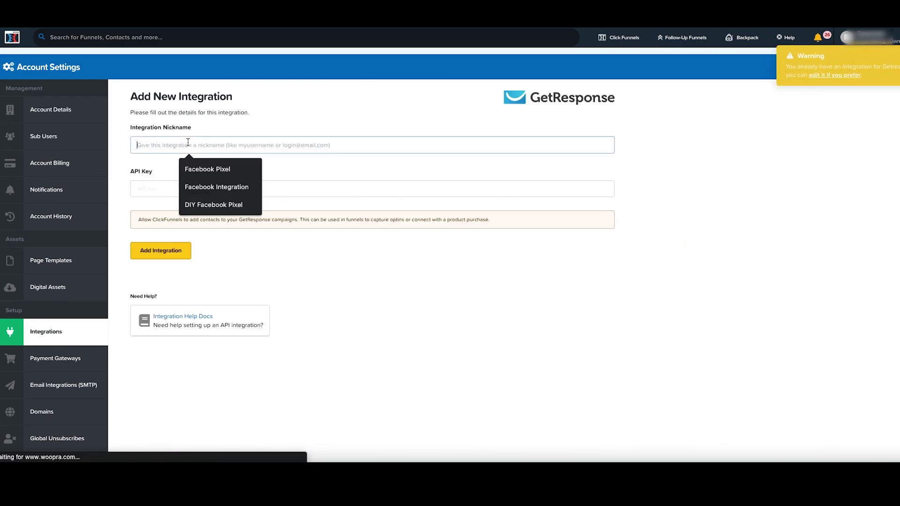
click(266, 125)
click(229, 148)
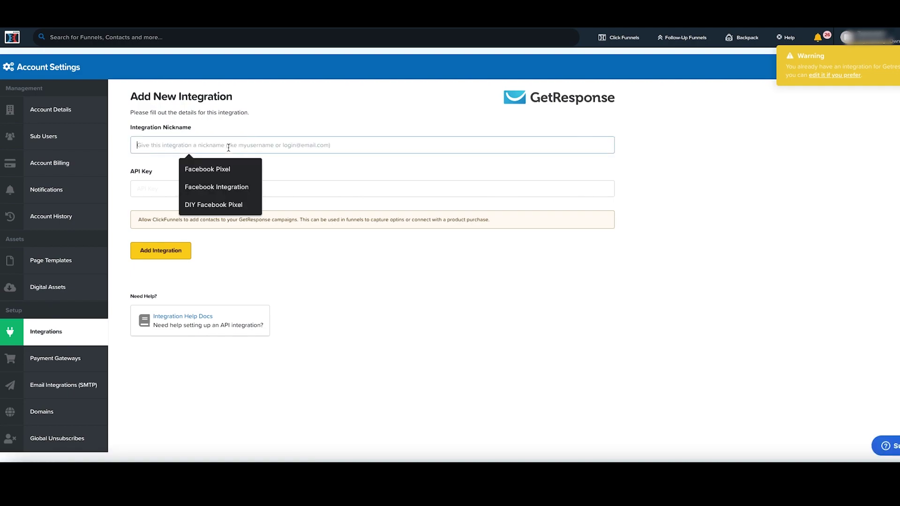
text(G)
key(BackSpace)
text(Get Response)
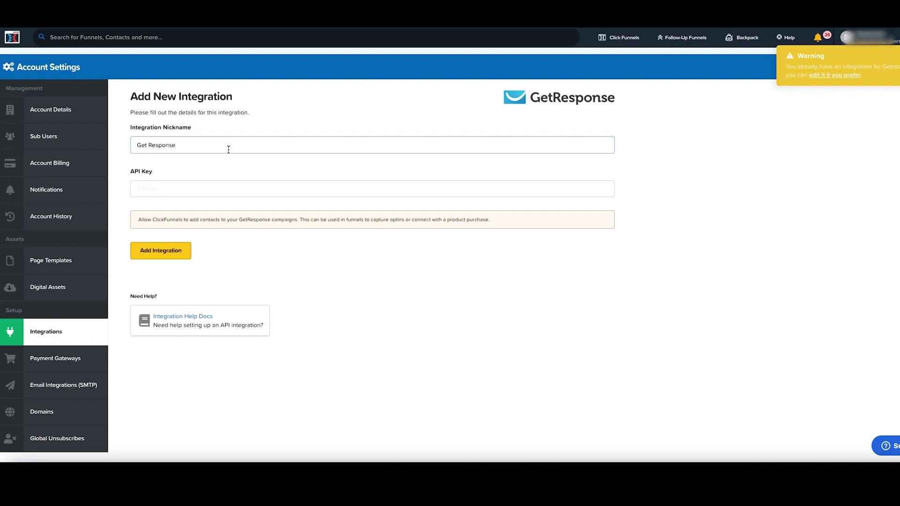
click(171, 189)
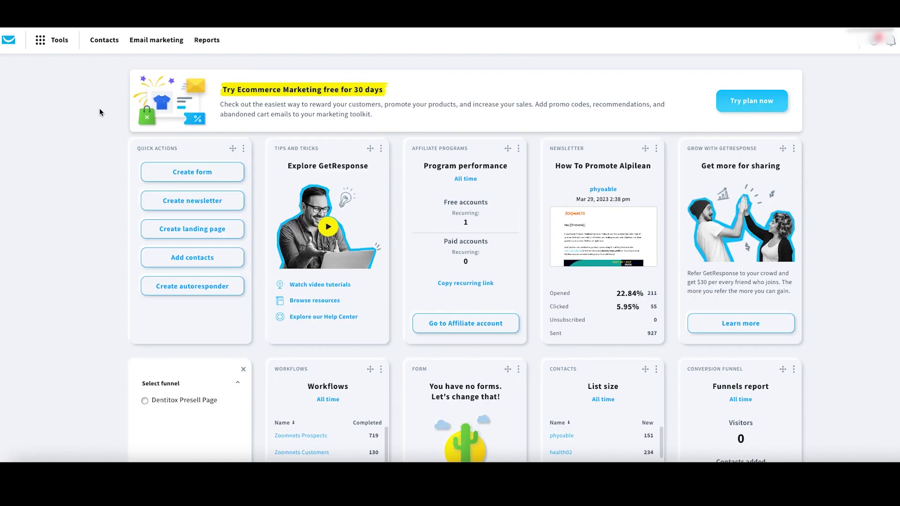
Switch to GetResponse, generate a new API key named "keto" and copy it.
click(42, 42)
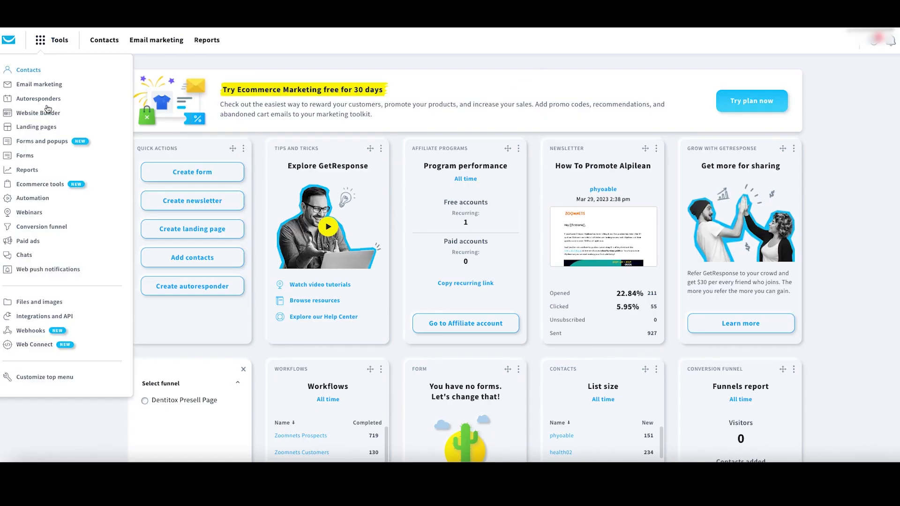
click(37, 320)
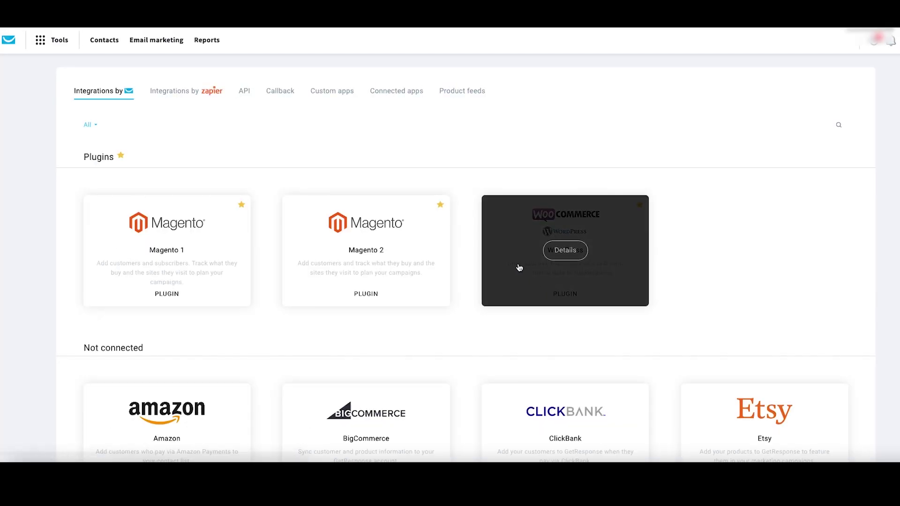
click(244, 92)
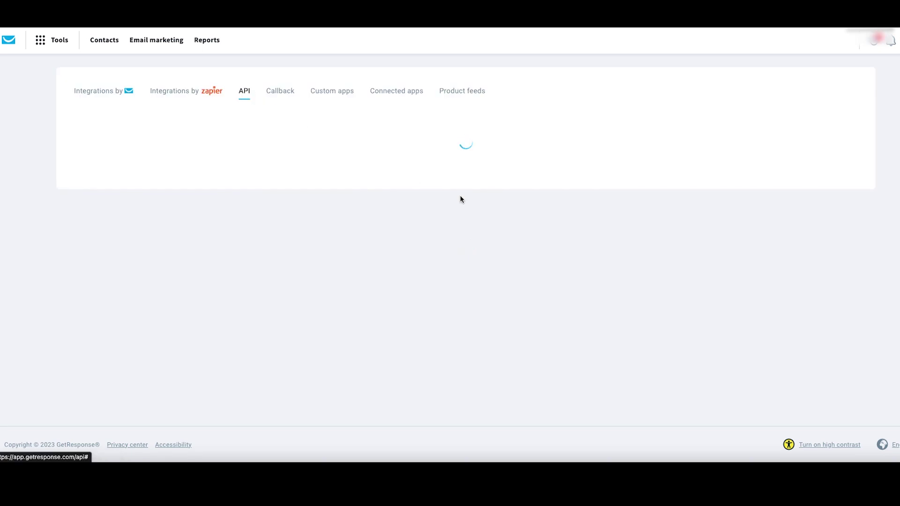
click(608, 131)
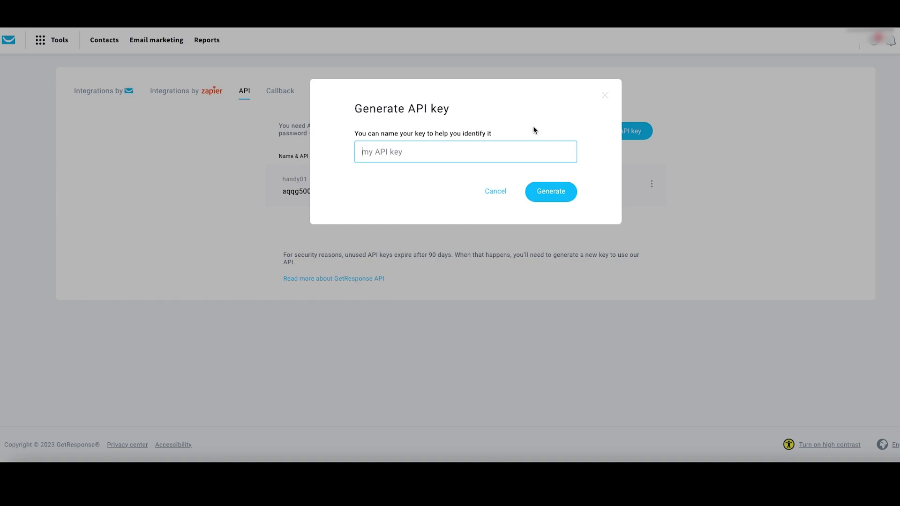
text(keto)
click(562, 191)
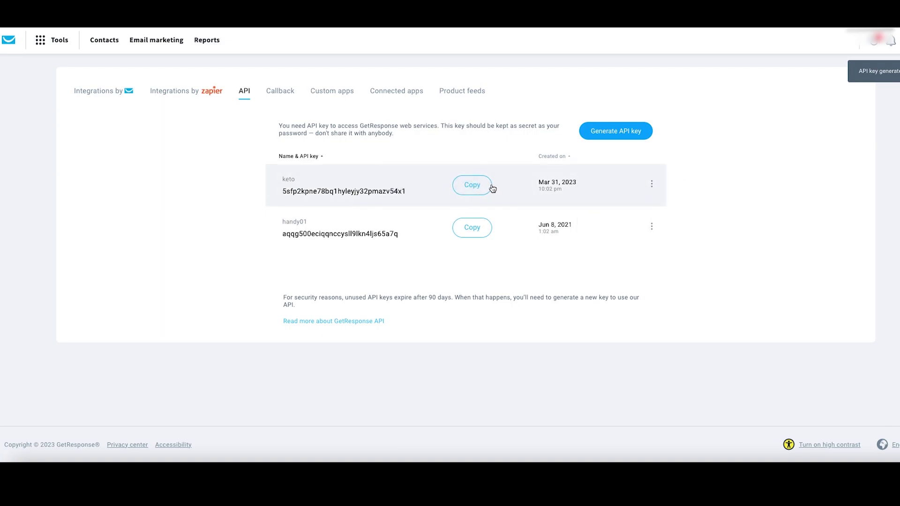
click(488, 188)
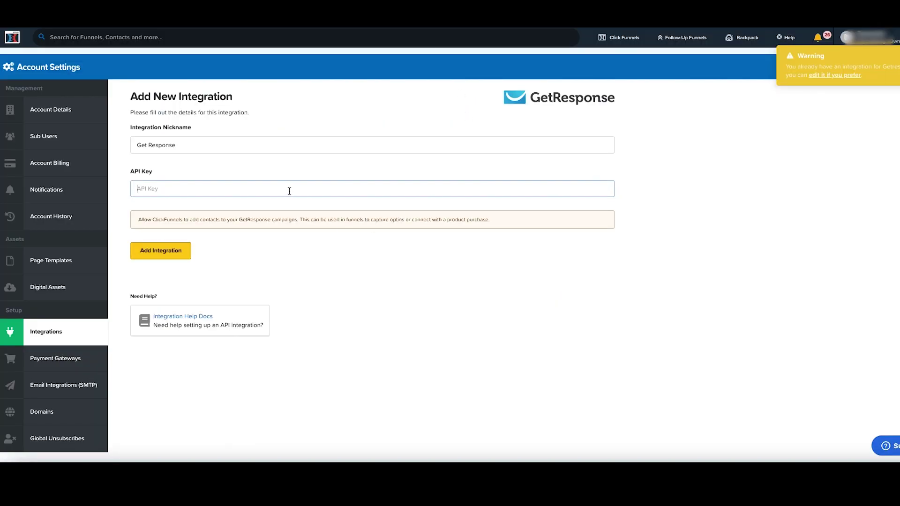
Return to ClickFunnels, paste the API key into the GetResponse integration form and add the integration.
key(ctrl+v)
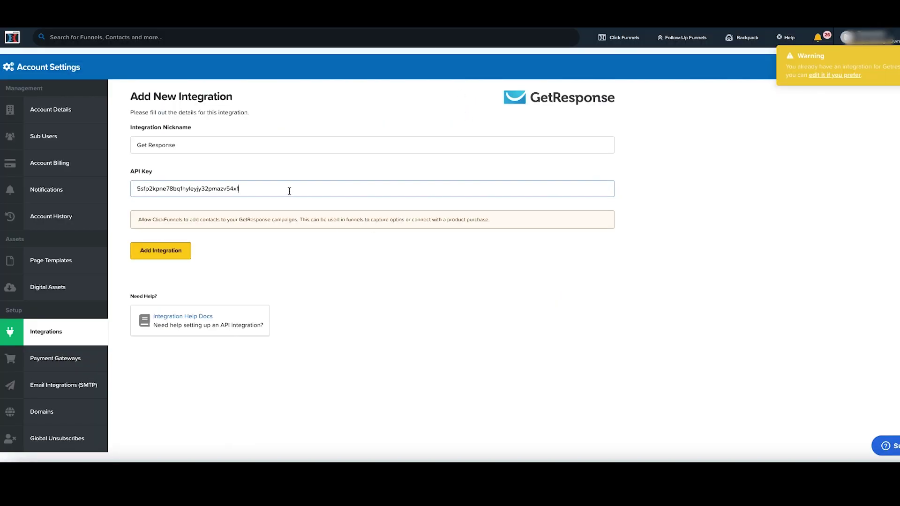
click(171, 252)
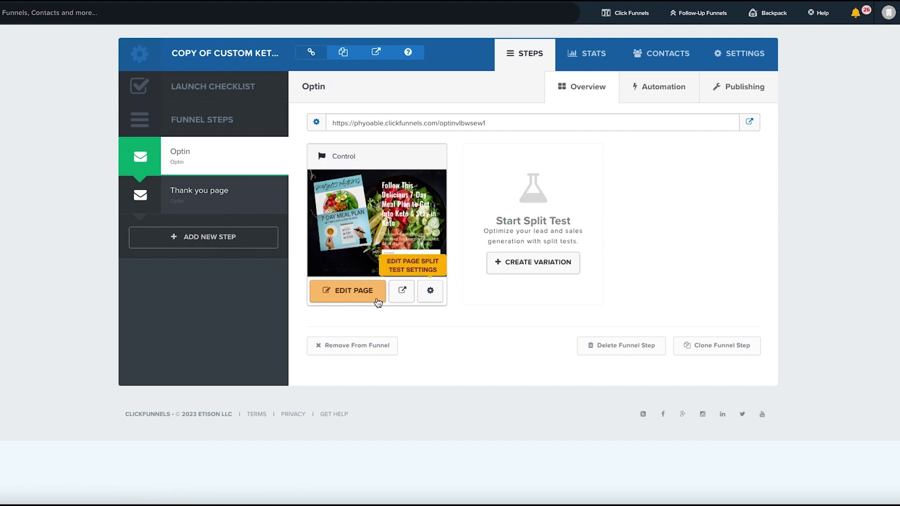
Preview the Optin funnel page and look over its 7-day meal plan offer and both sign-up forms.
click(402, 292)
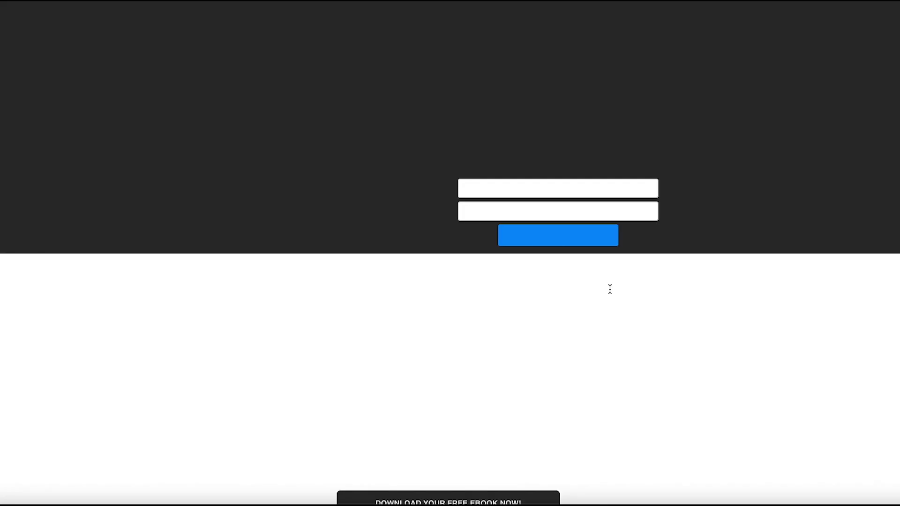
scroll(692, 280, down, 3)
scroll(692, 280, up, 1)
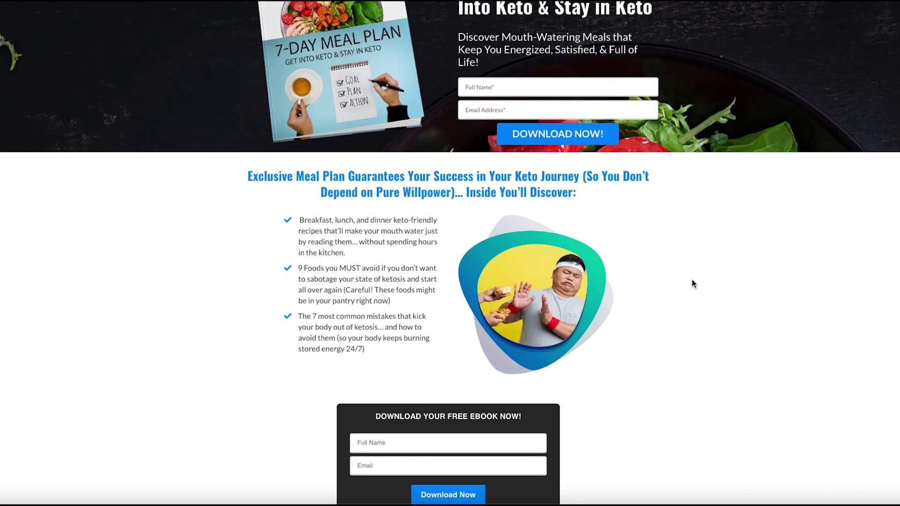
scroll(693, 280, up, 2)
scroll(692, 280, down, 4)
scroll(693, 280, up, 4)
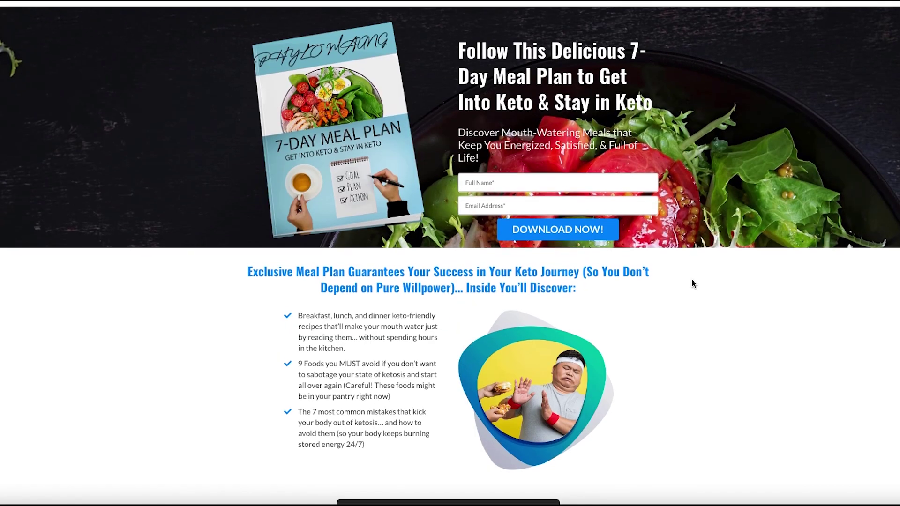
scroll(691, 280, down, 4)
scroll(692, 280, up, 4)
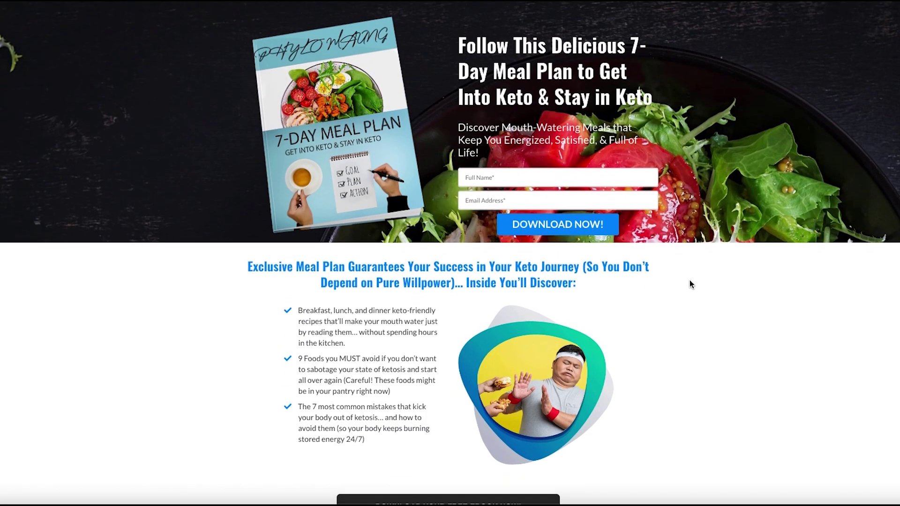
scroll(691, 280, down, 4)
scroll(690, 281, up, 4)
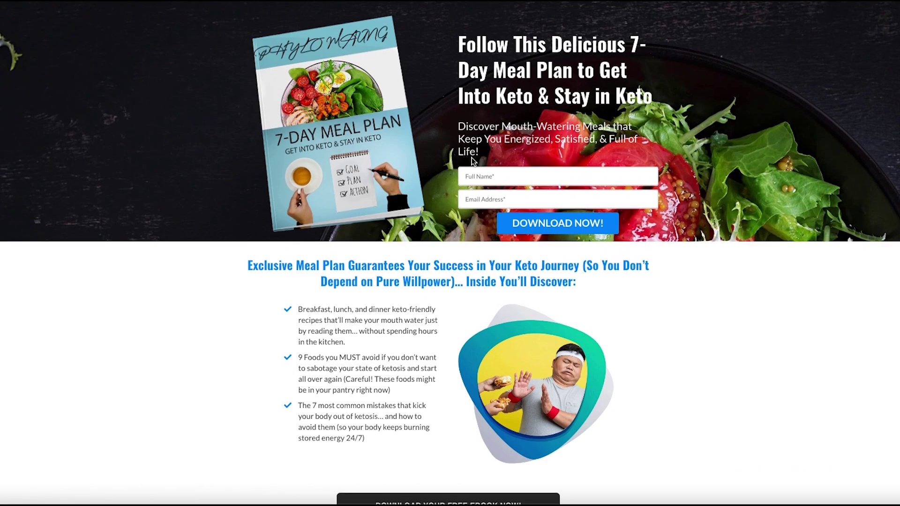
scroll(497, 185, down, 2)
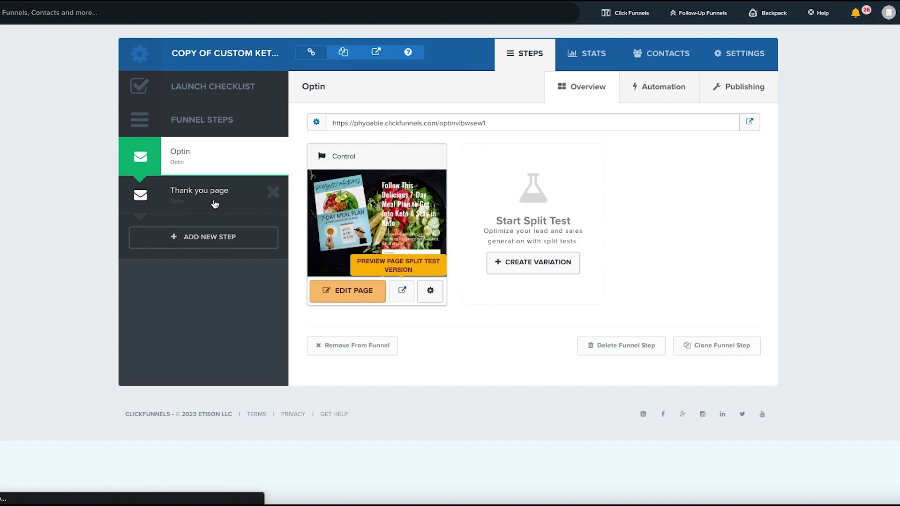
Preview the funnel's Thank you page, examine its custom keto plan offer and Customize Your Plan buttons, and close the preview.
click(215, 203)
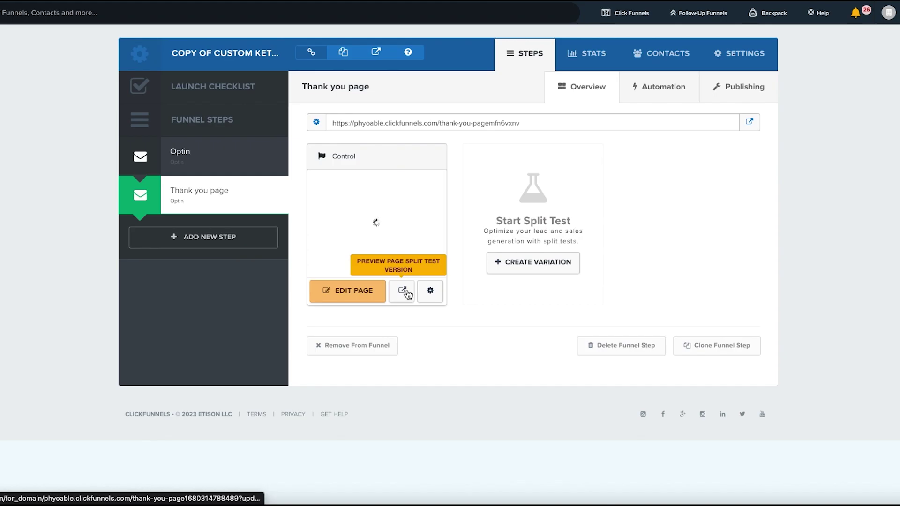
click(407, 290)
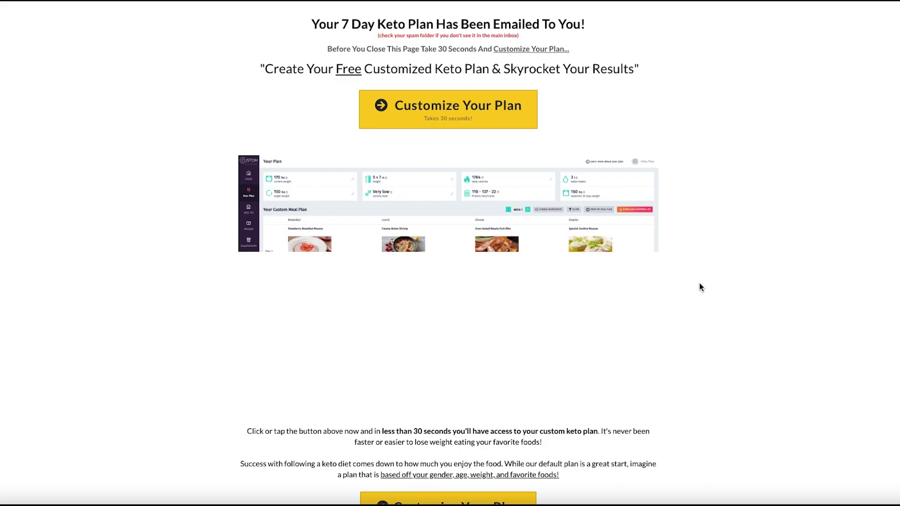
scroll(699, 283, down, 2)
scroll(699, 284, up, 2)
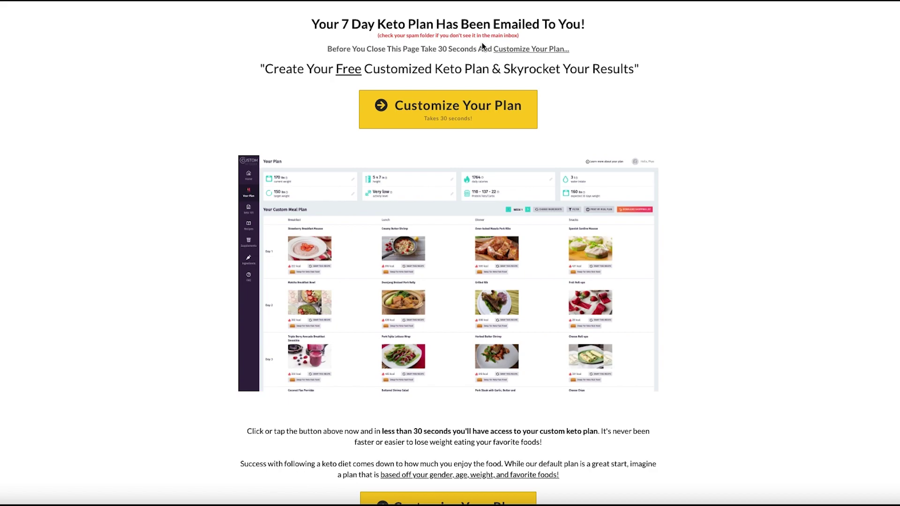
scroll(597, 143, down, 2)
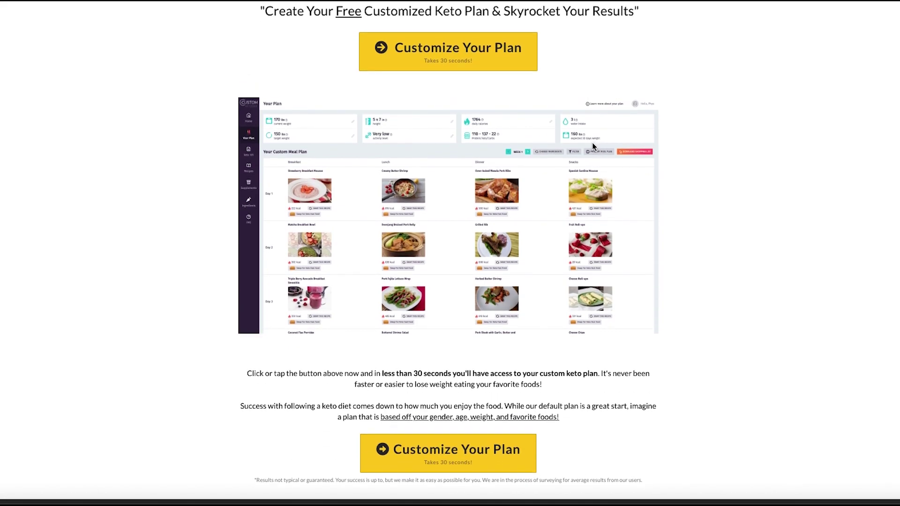
scroll(598, 148, up, 2)
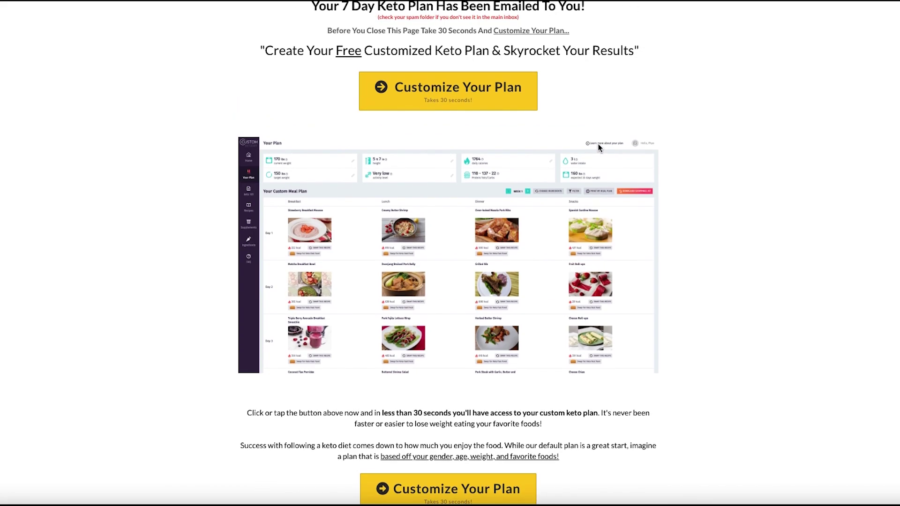
scroll(582, 265, down, 1)
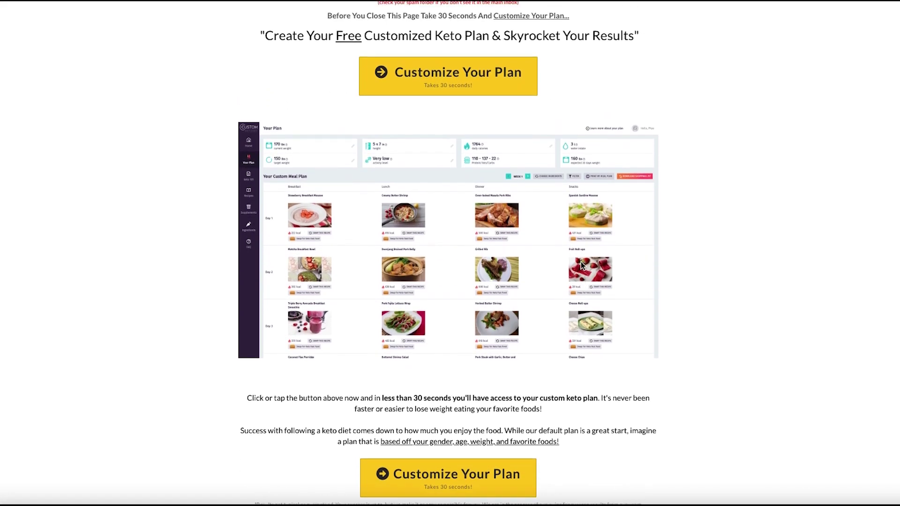
scroll(582, 265, up, 1)
scroll(582, 265, down, 1)
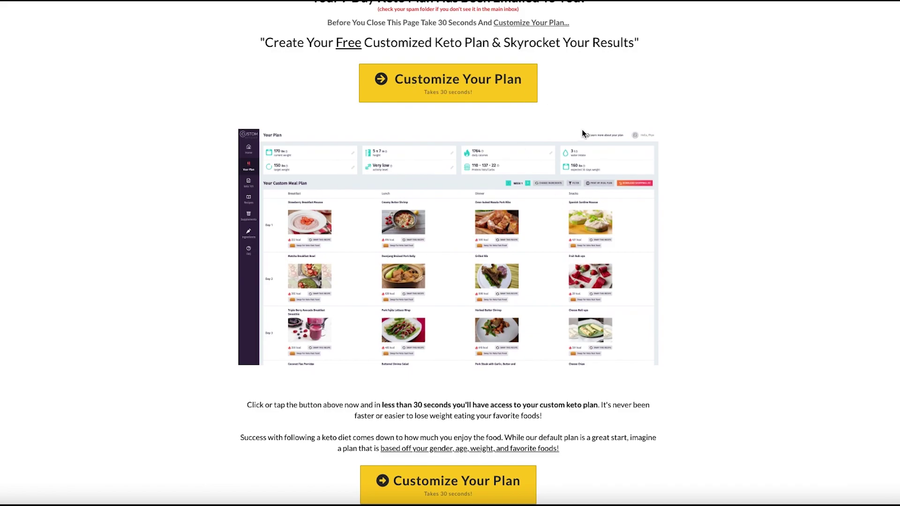
scroll(582, 137, down, 2)
scroll(566, 143, up, 1)
scroll(567, 143, down, 1)
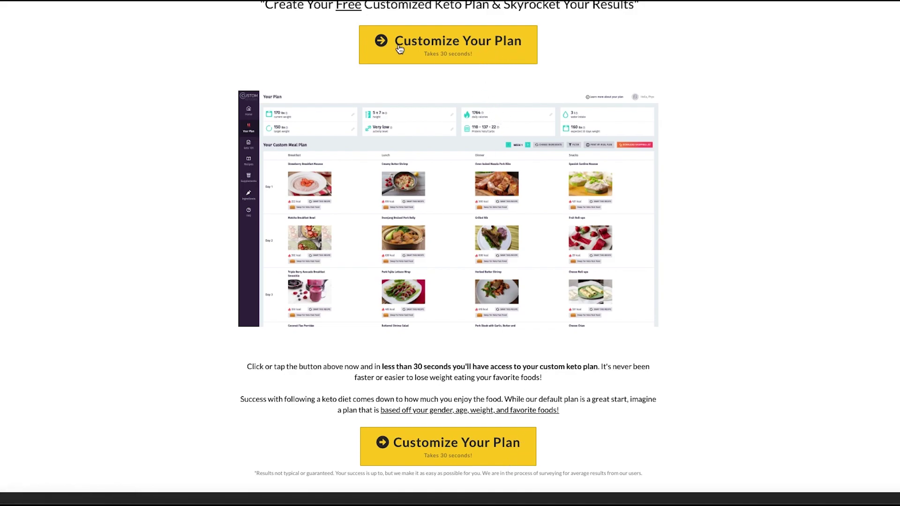
key(ctrl+w)
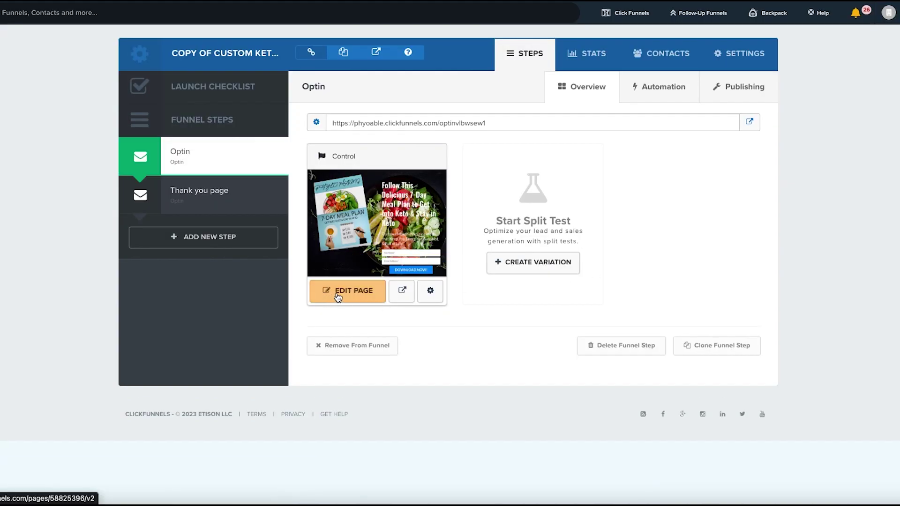
Open the Optin page for editing and choose Get Response as its email integration.
click(348, 294)
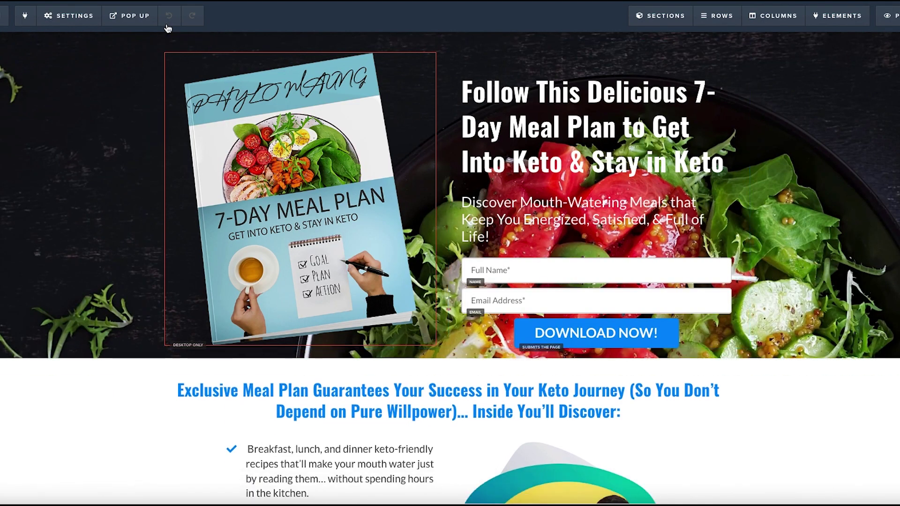
mouse_move(86, 22)
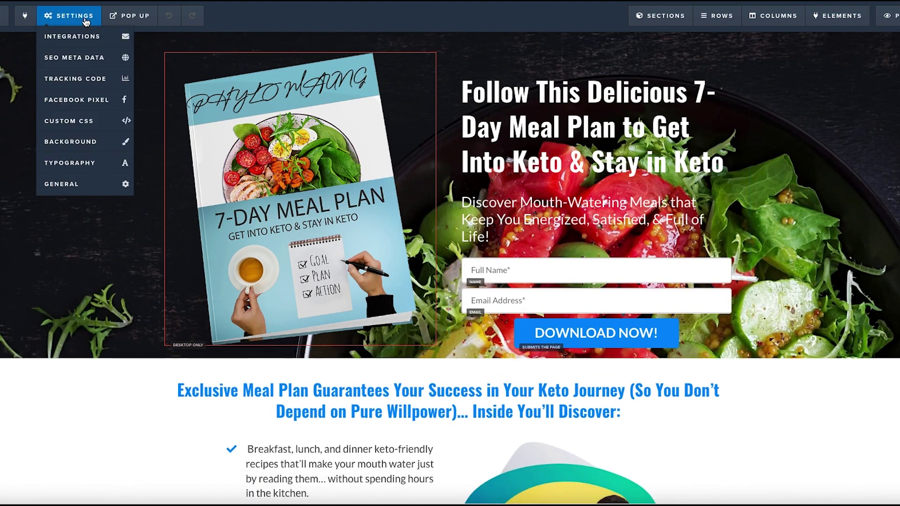
click(91, 44)
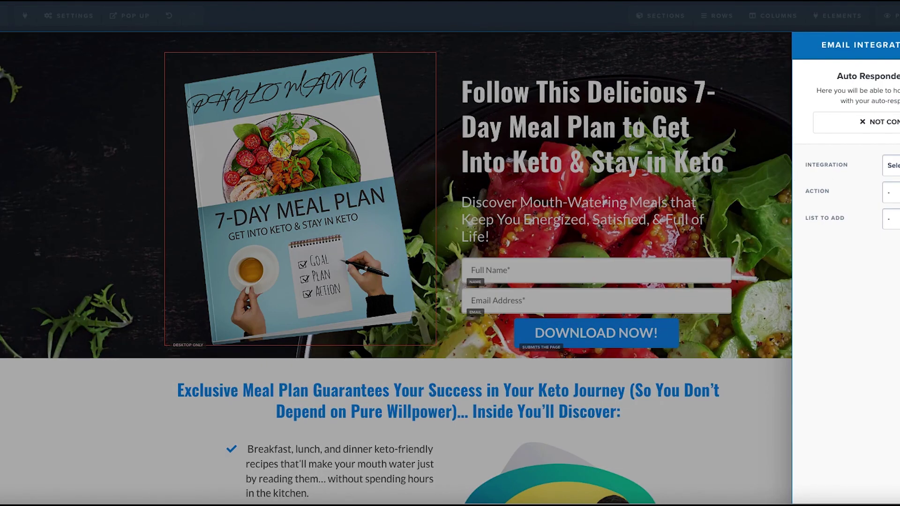
click(891, 165)
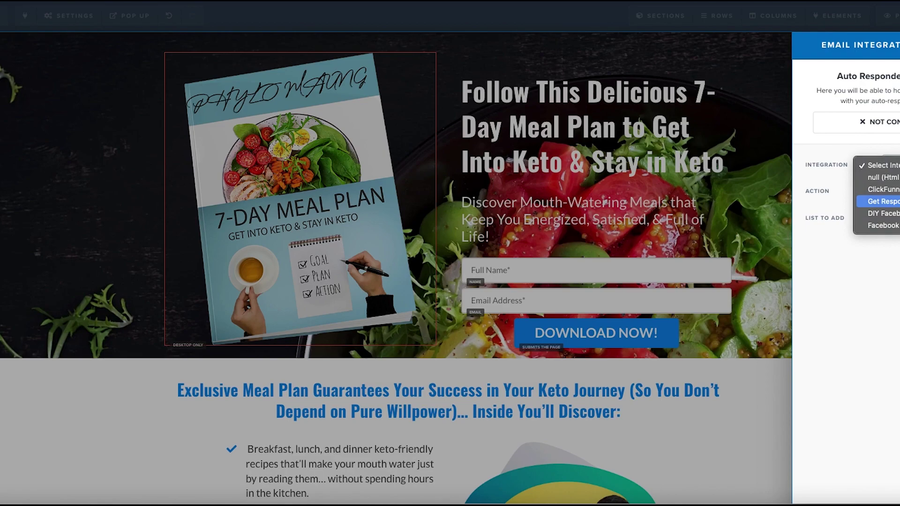
click(884, 201)
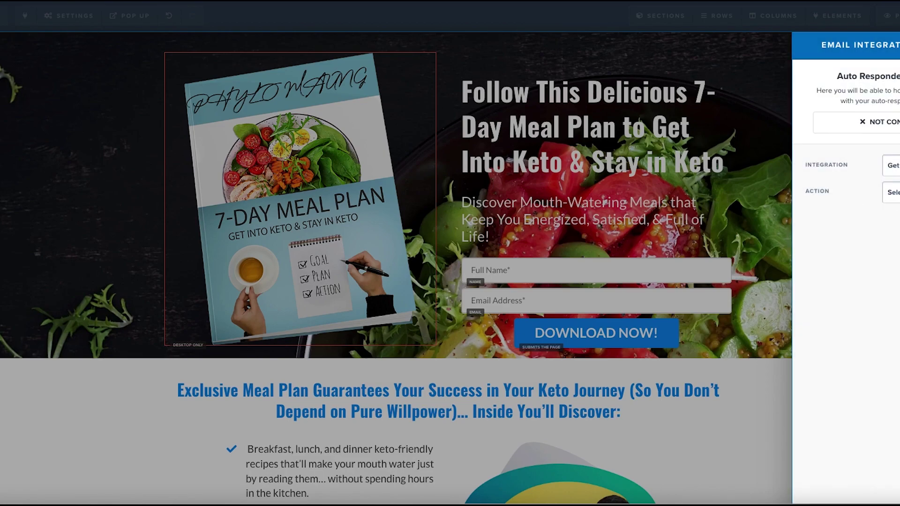
Set the integration's action to the add option with Keto as the list to add, and close the integration settings.
click(891, 192)
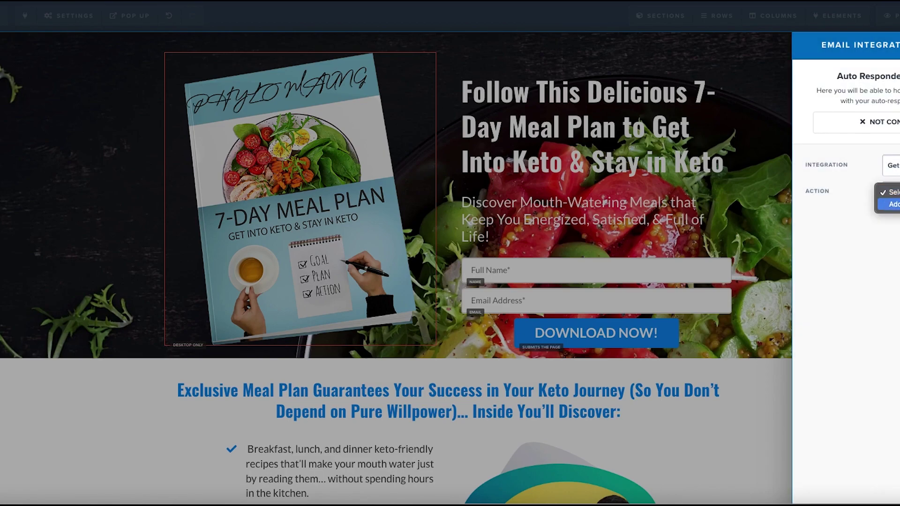
click(891, 202)
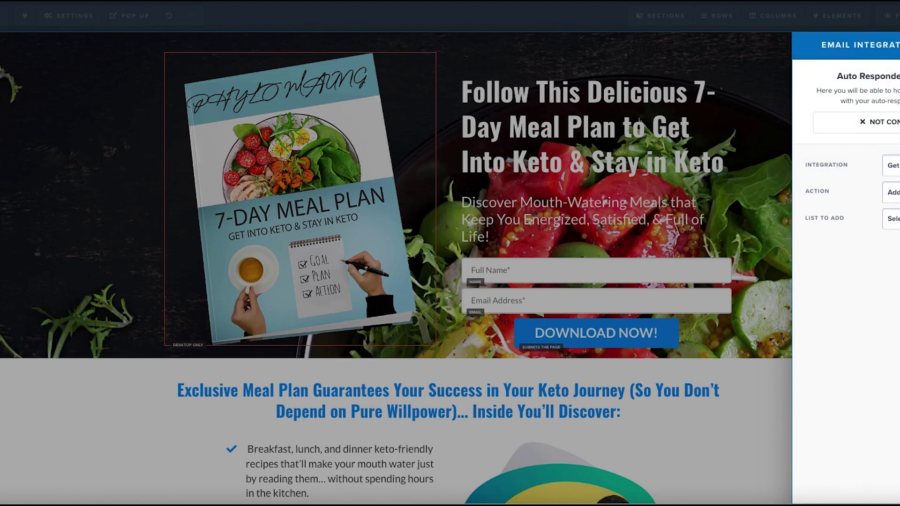
click(891, 219)
scroll(888, 312, down, 2)
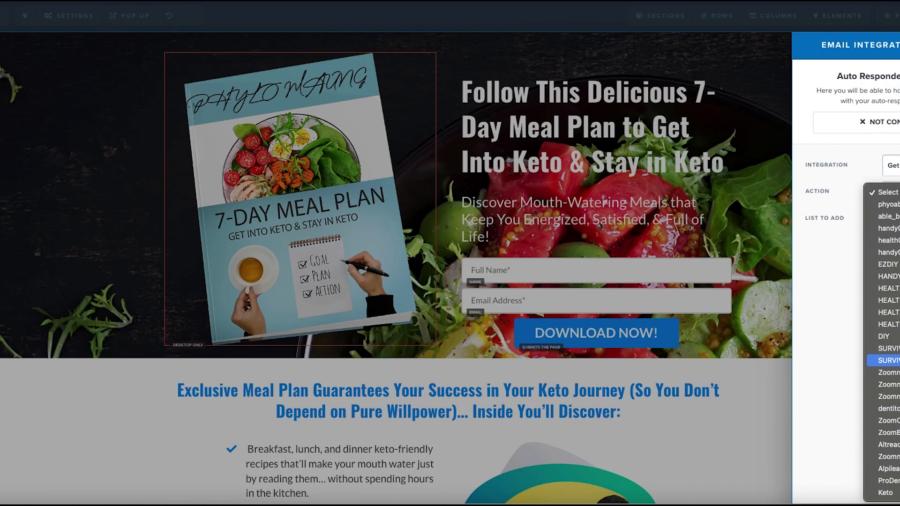
click(886, 493)
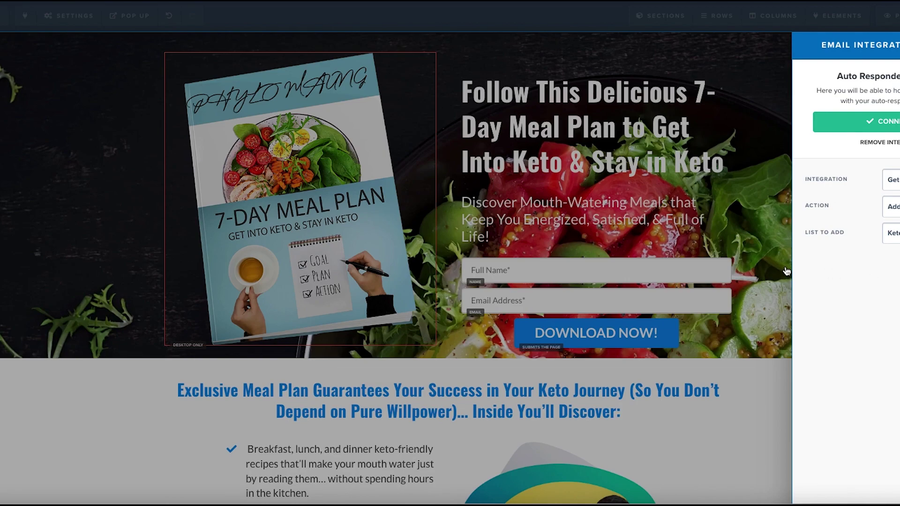
click(622, 97)
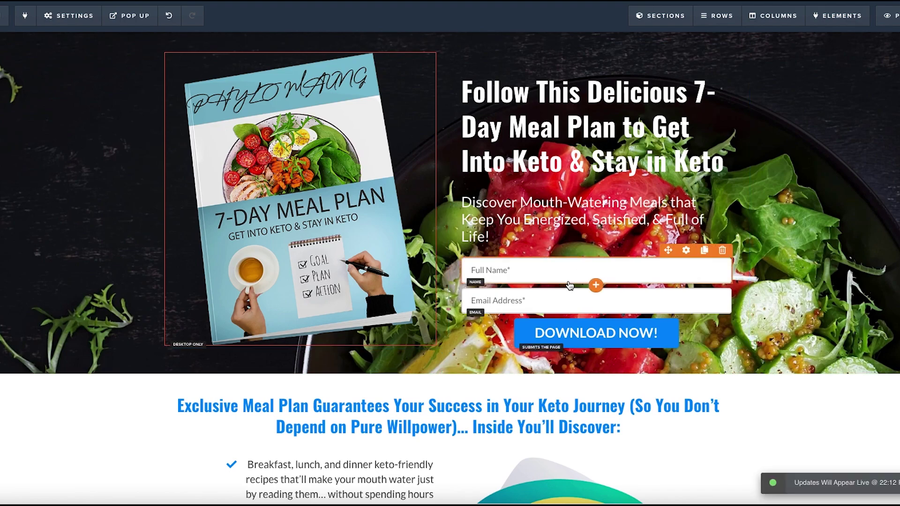
Check the action assigned to the Download Now button in the lower free ebook form.
scroll(568, 281, down, 5)
scroll(568, 281, down, 6)
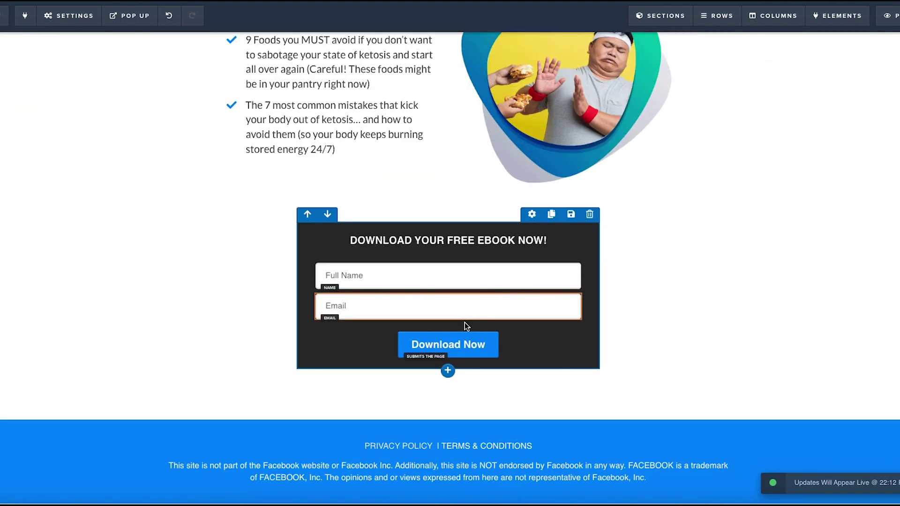
click(462, 347)
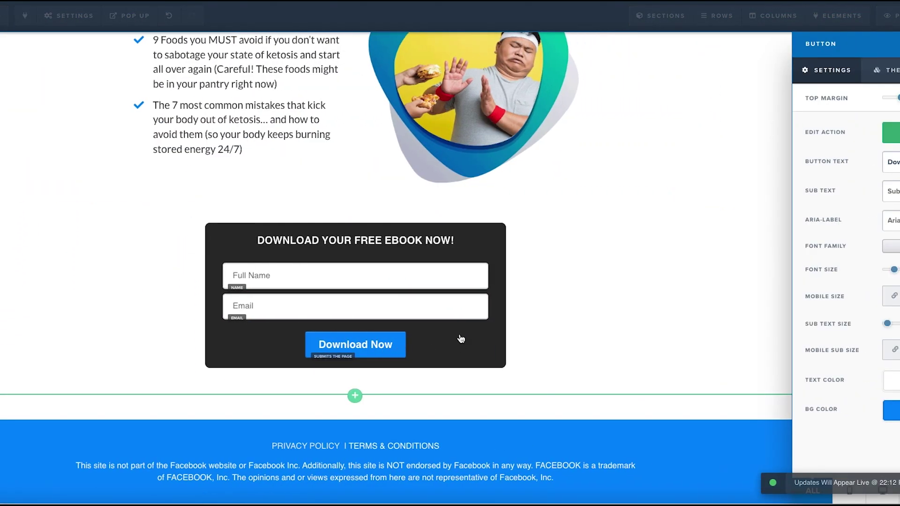
click(890, 132)
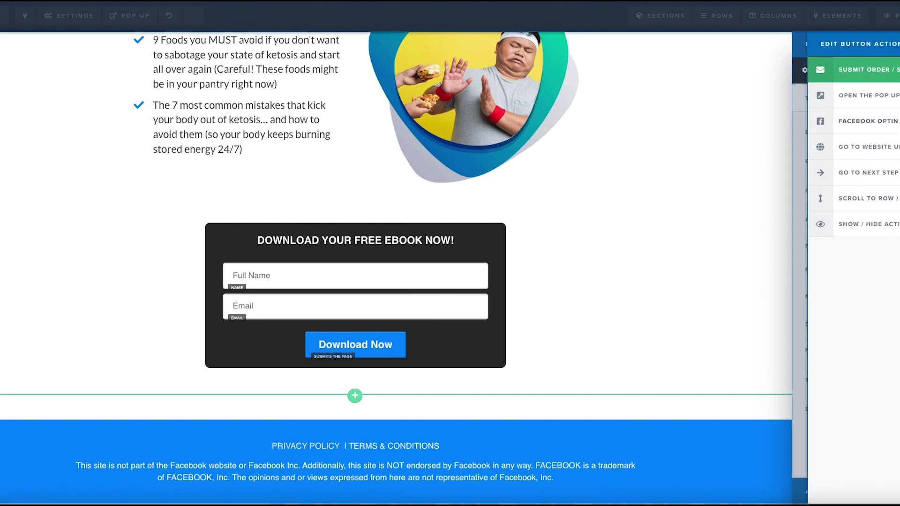
click(703, 129)
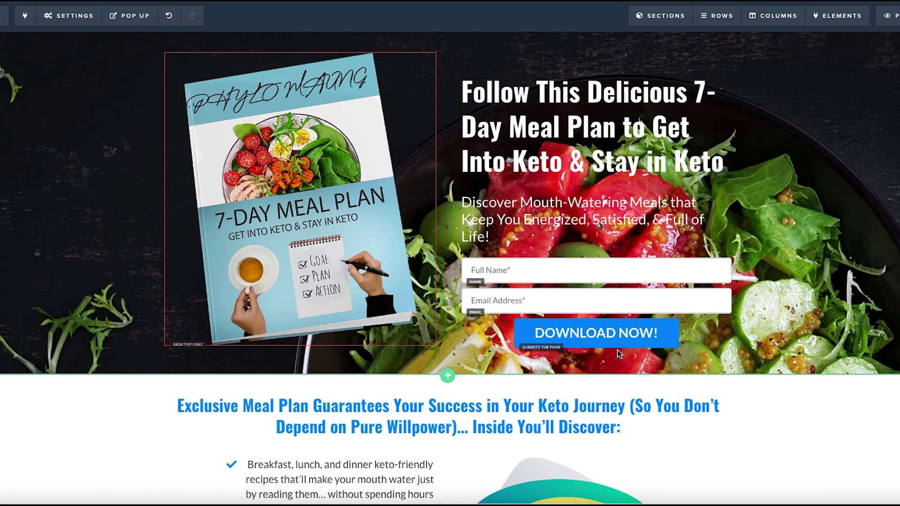
Check the action assigned to the DOWNLOAD NOW! button in the hero section's form.
click(618, 351)
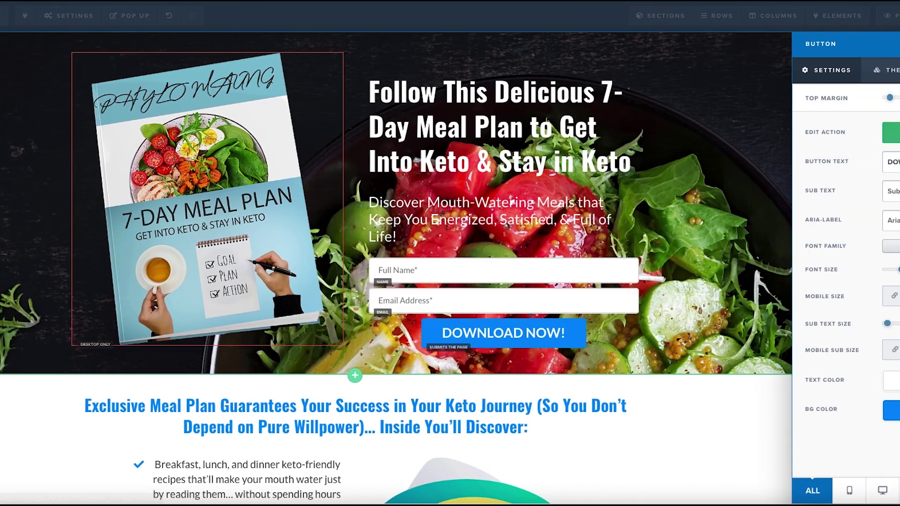
click(892, 133)
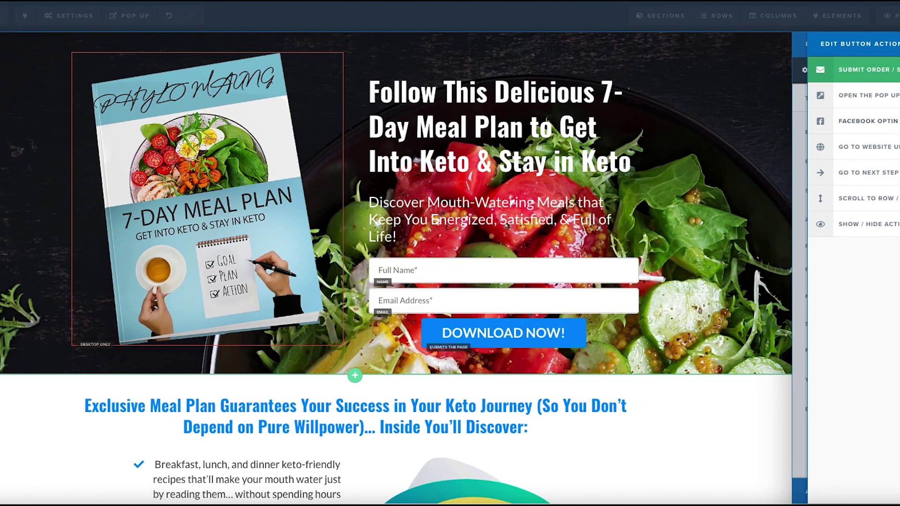
click(633, 134)
Review the Optin page's general settings, including where visitors go on submit, and look over the rest of the page.
click(69, 15)
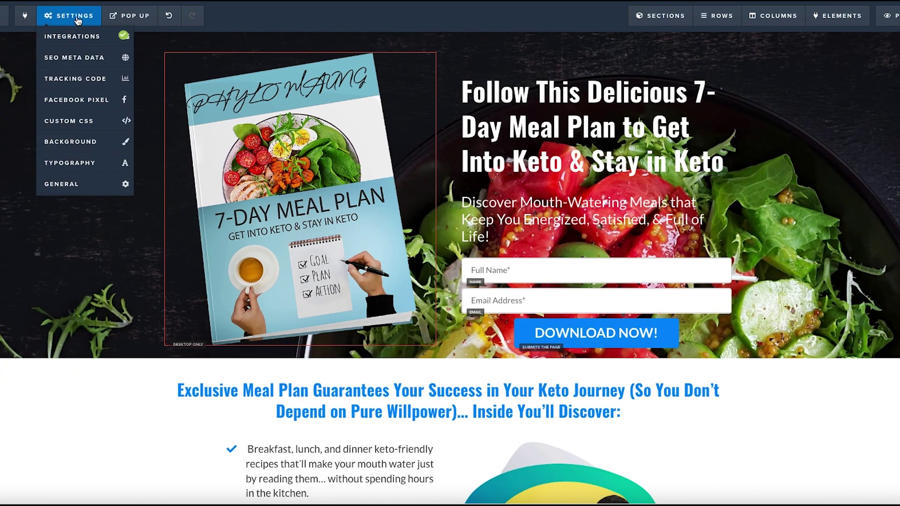
click(97, 181)
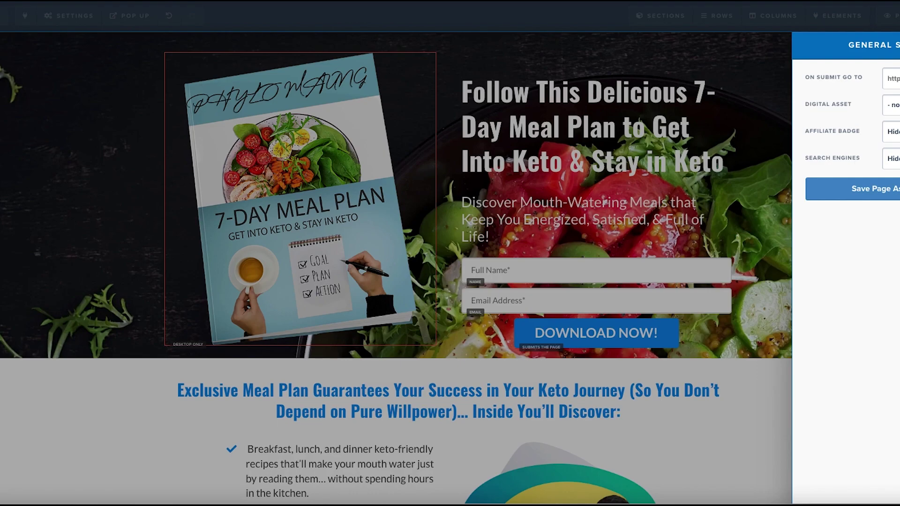
click(743, 84)
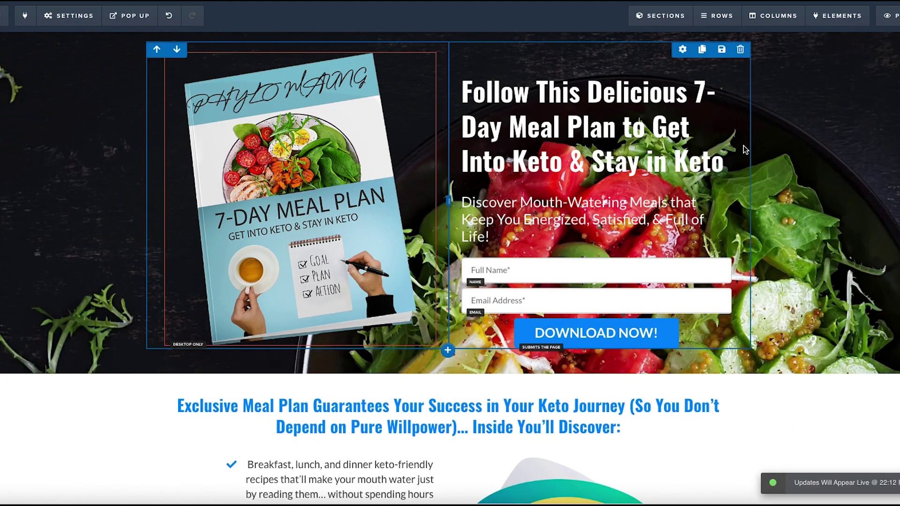
scroll(752, 155, down, 10)
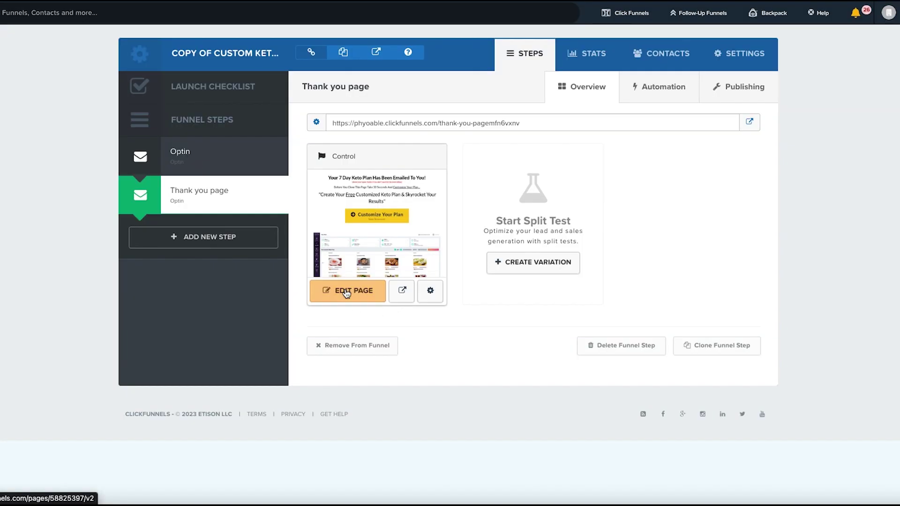
Open the Thank you page for editing with its upper Customize Your Plan button's settings, and copy the ClickBank link from the HOP LINK note.
click(346, 293)
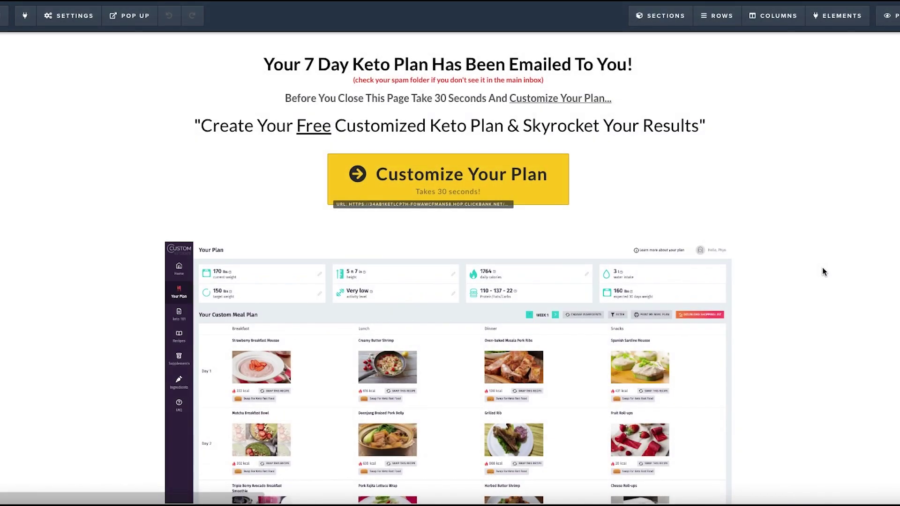
click(473, 188)
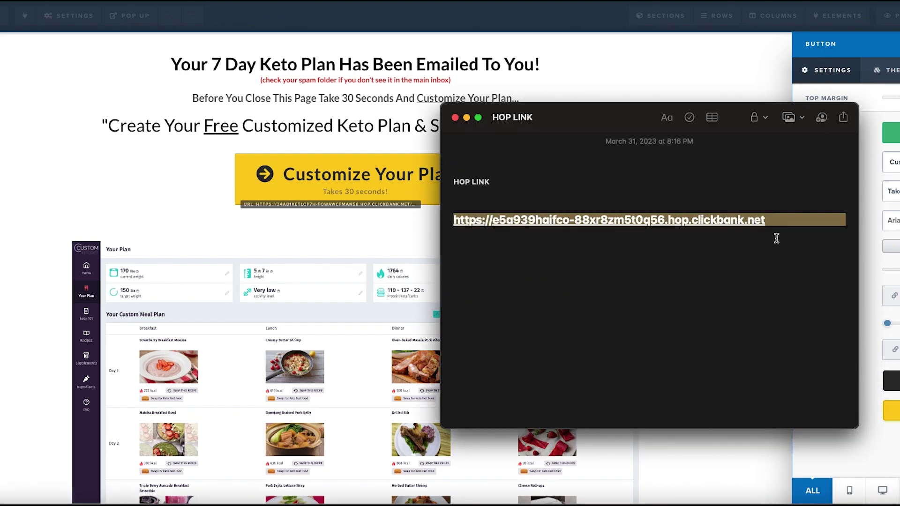
click(776, 223)
double_click(775, 215)
triple_click(775, 215)
key(ctrl+c)
click(466, 117)
click(894, 134)
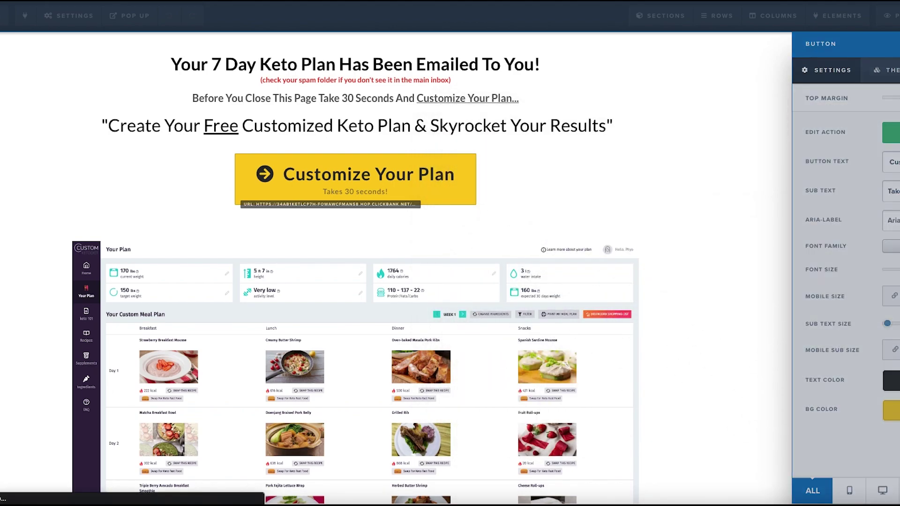
triple_click(890, 176)
key(BackSpace)
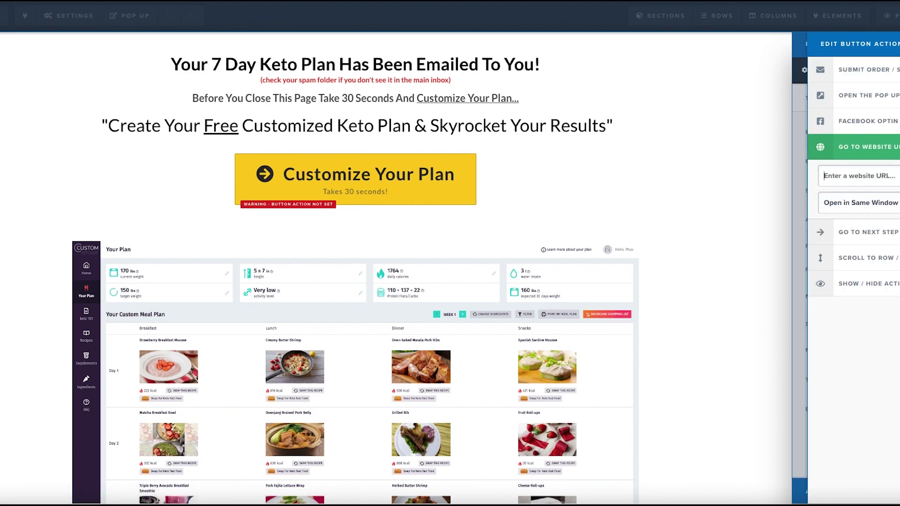
text(https://e5a939haifco-88xr8zmst0q56.hop.clickbank.net)
click(770, 203)
Replace the website URL of the Customize Your Plan button above the disclaimer with the copied ClickBank hop link.
scroll(770, 202, down, 8)
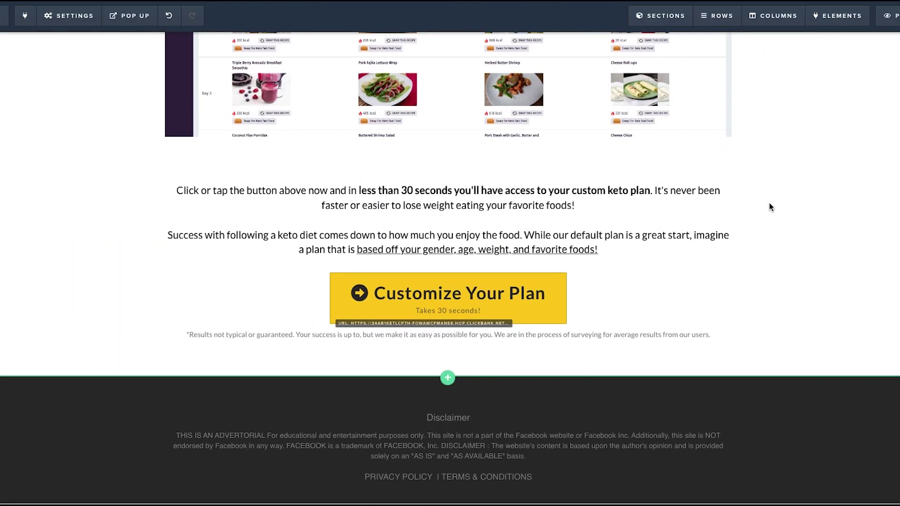
click(483, 296)
click(889, 132)
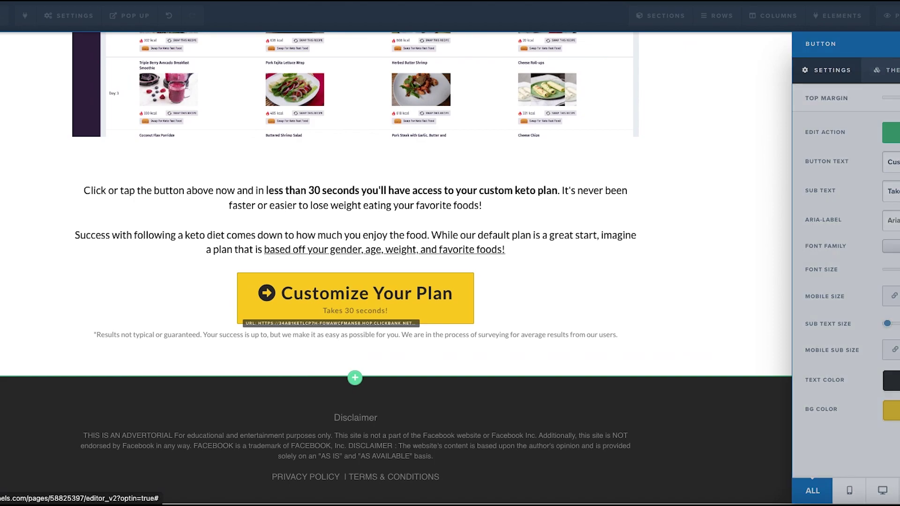
drag(824, 176, 841, 176)
key(ctrl+a)
key(BackSpace)
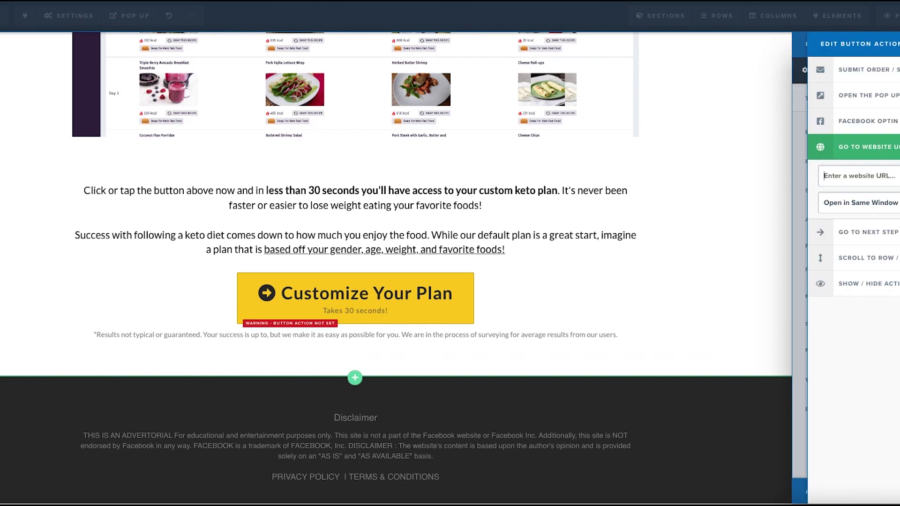
key(ctrl+v)
click(767, 188)
Check the link assigned to both Customize Your Plan buttons on the thank-you page.
scroll(829, 190, up, 10)
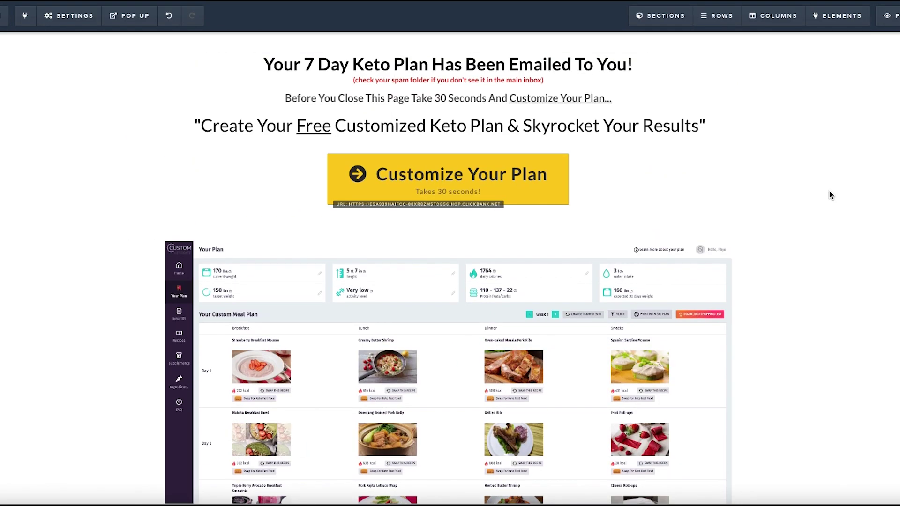
scroll(829, 190, down, 3)
scroll(829, 190, up, 3)
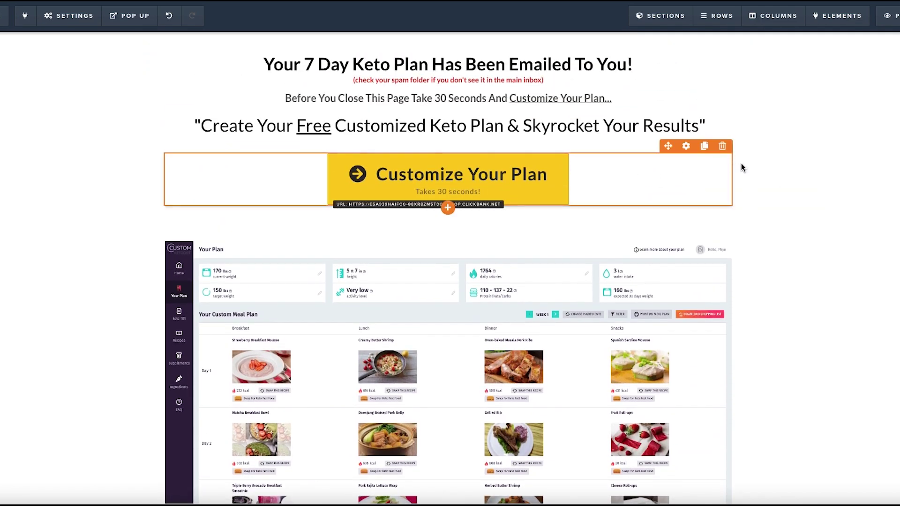
scroll(765, 183, down, 9)
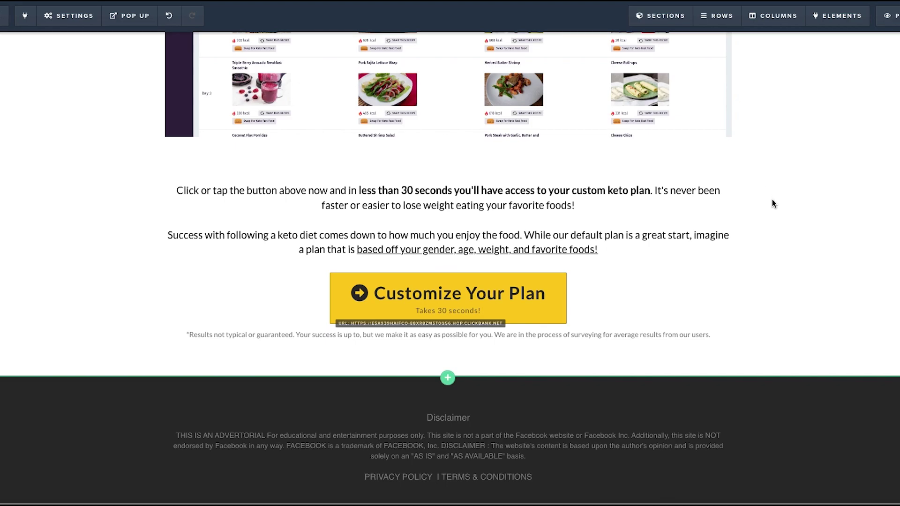
scroll(765, 229, up, 1)
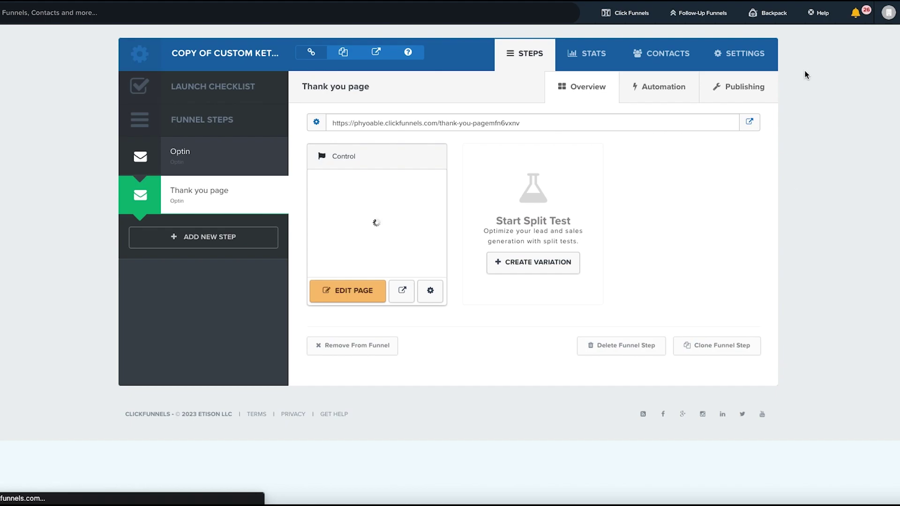
click(754, 58)
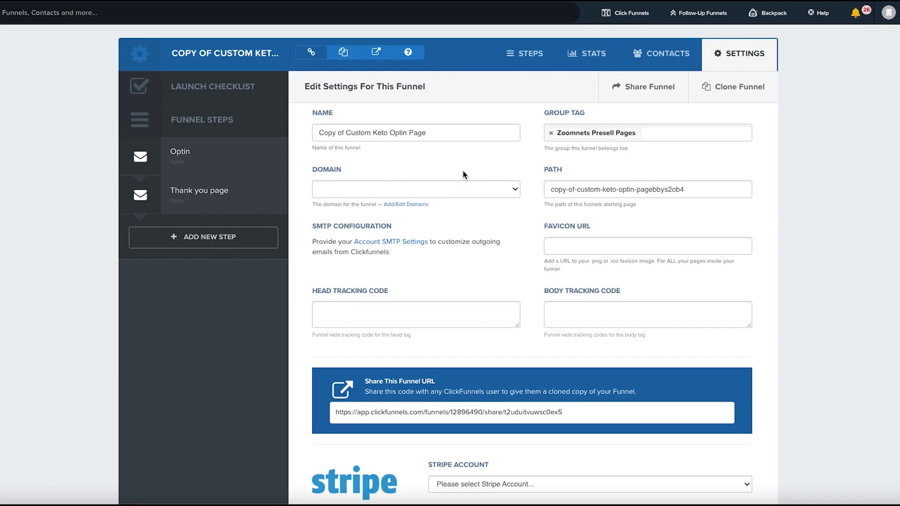
click(478, 185)
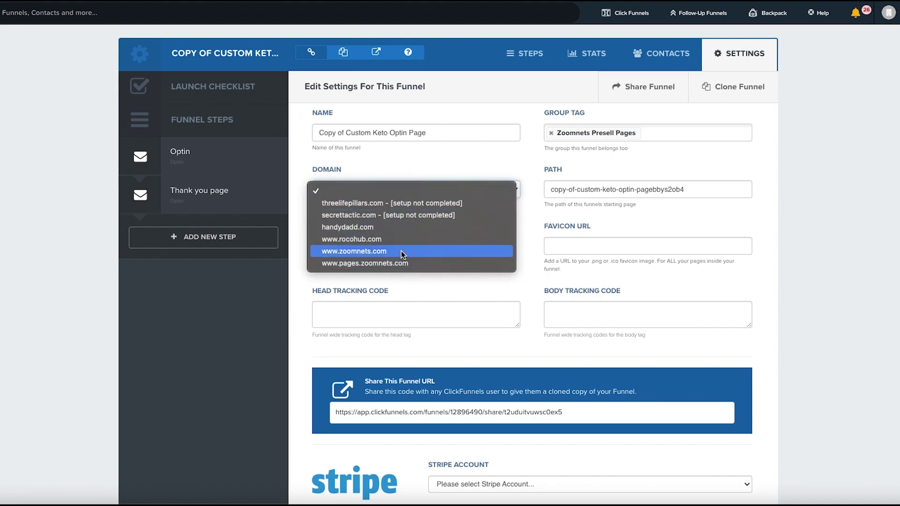
click(392, 203)
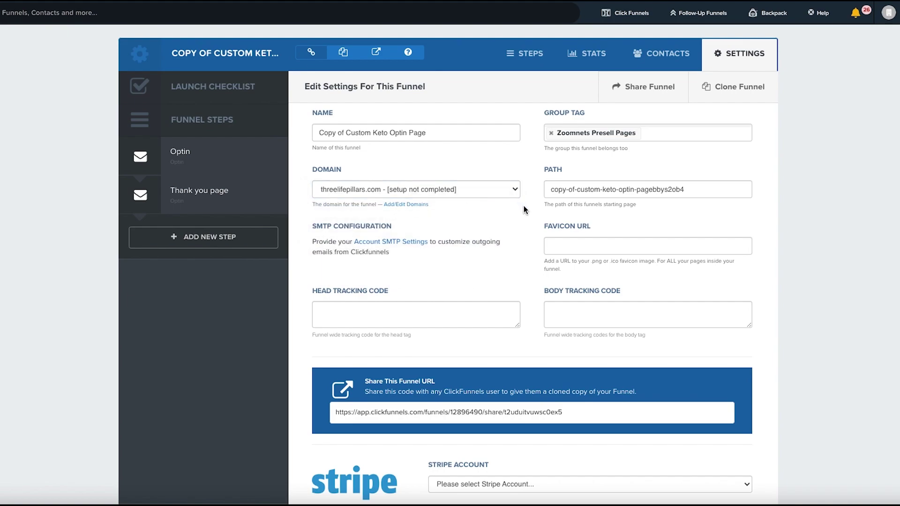
click(496, 190)
click(379, 225)
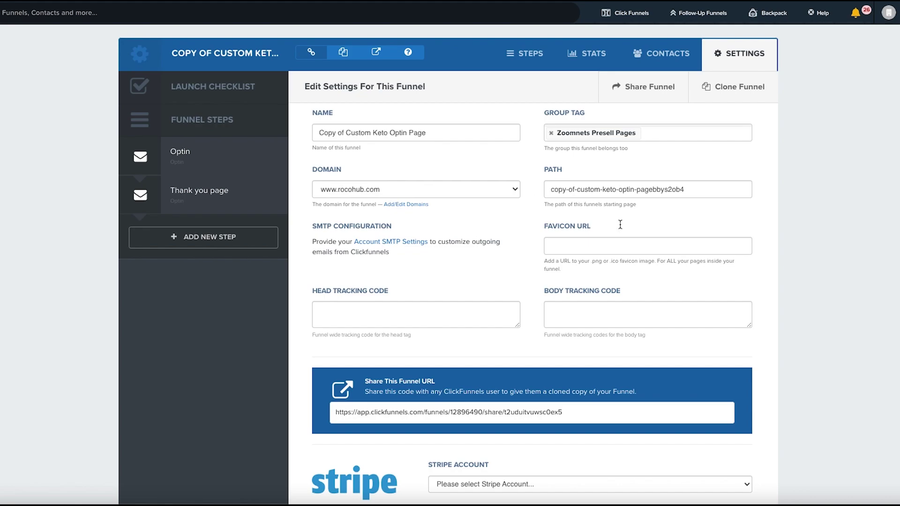
scroll(826, 308, down, 5)
scroll(830, 307, down, 20)
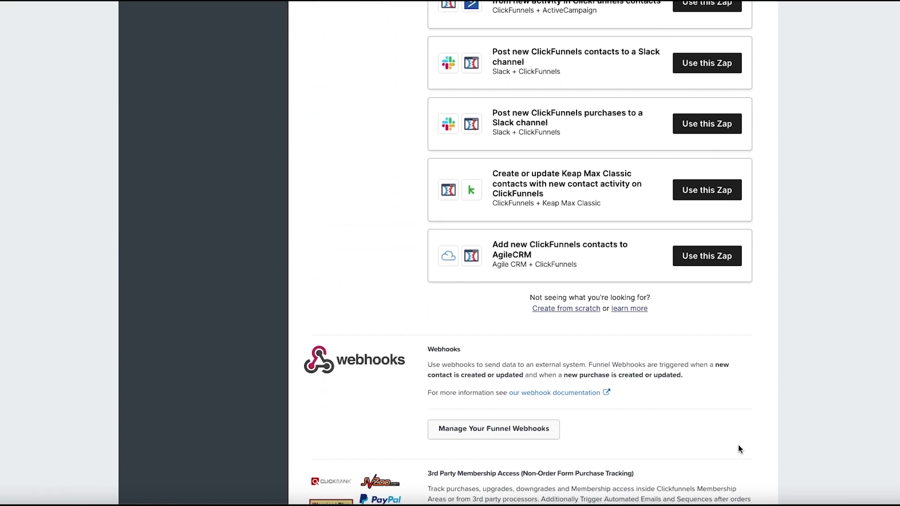
click(696, 423)
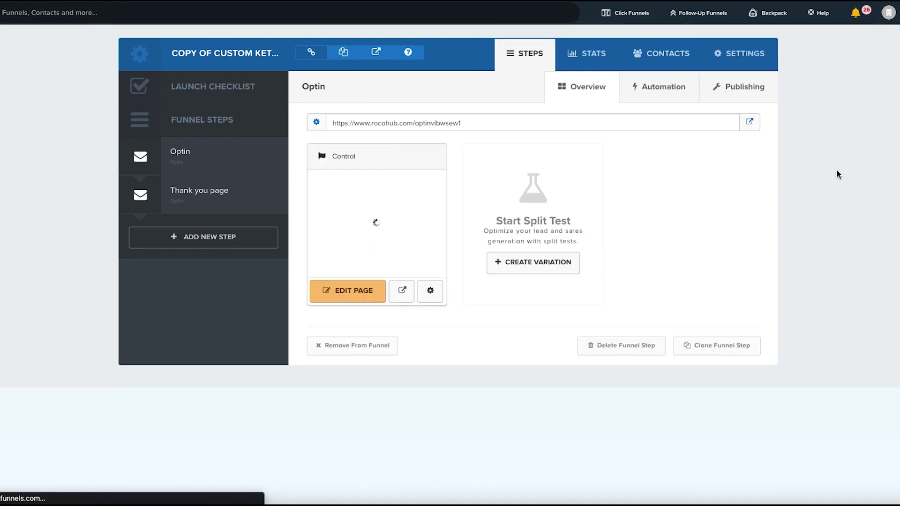
triple_click(435, 123)
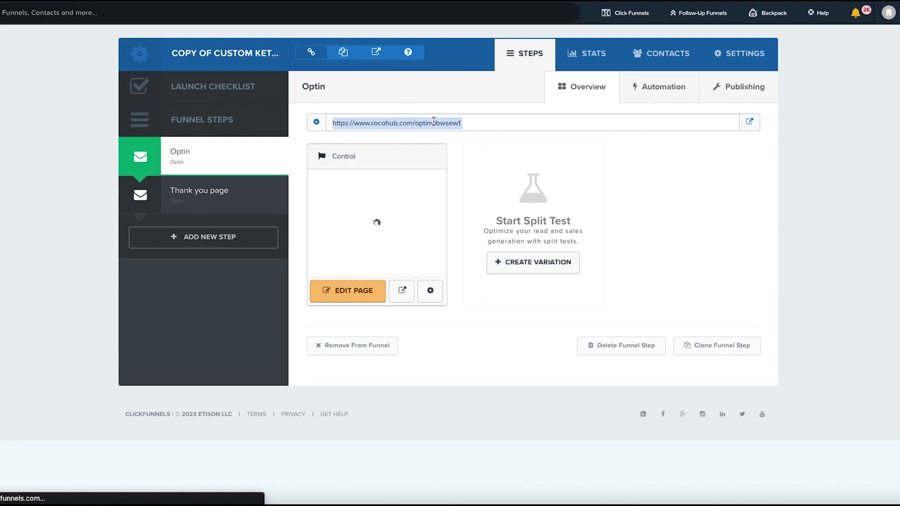
click(866, 155)
click(749, 122)
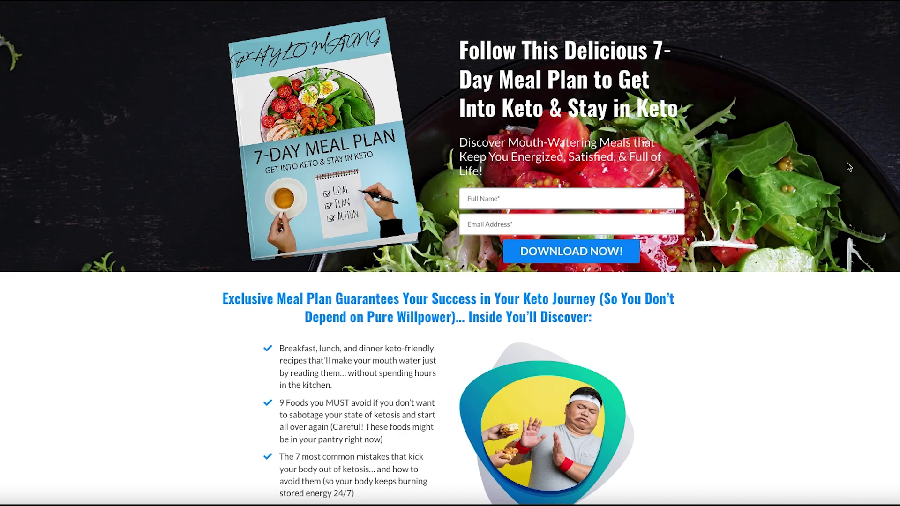
scroll(848, 162, down, 2)
scroll(848, 162, up, 2)
scroll(846, 163, down, 6)
scroll(846, 168, up, 6)
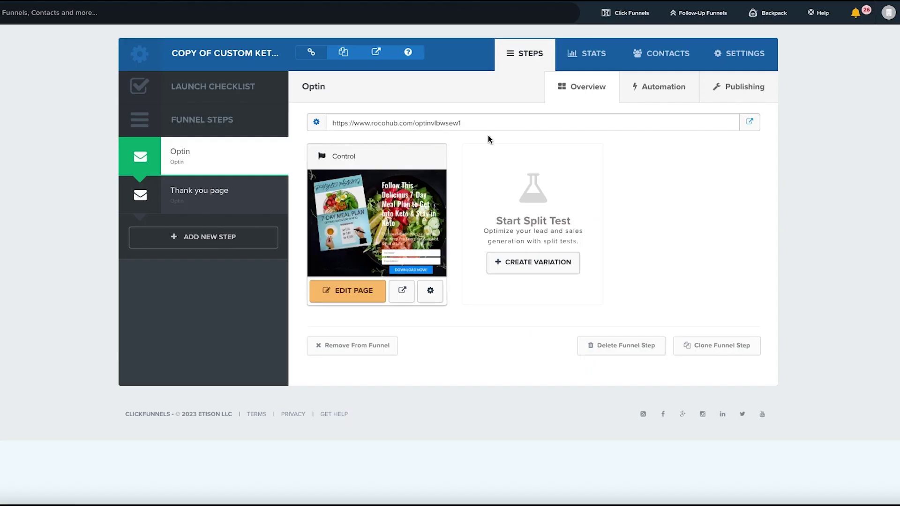
Copy the Optin page's URL into the HOP LINK note below the ClickBank link, and remove the stray empty box.
click(406, 123)
key(super+c)
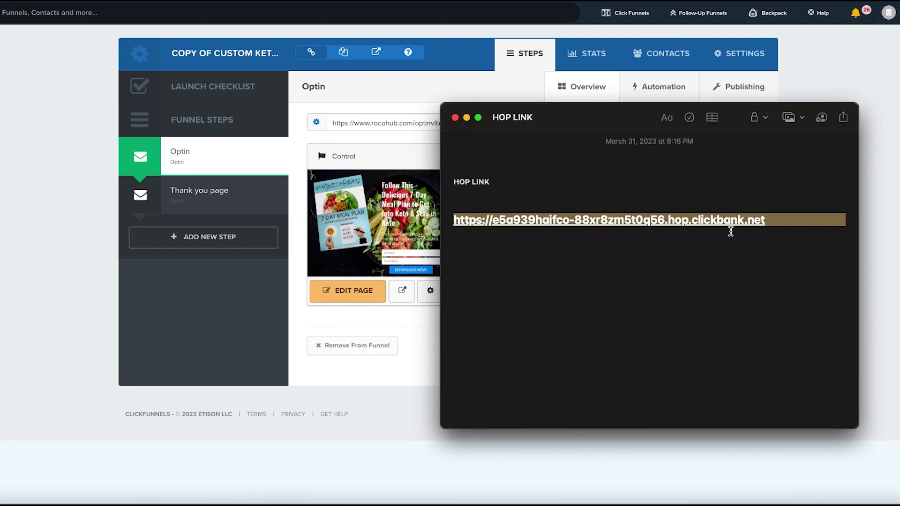
click(774, 239)
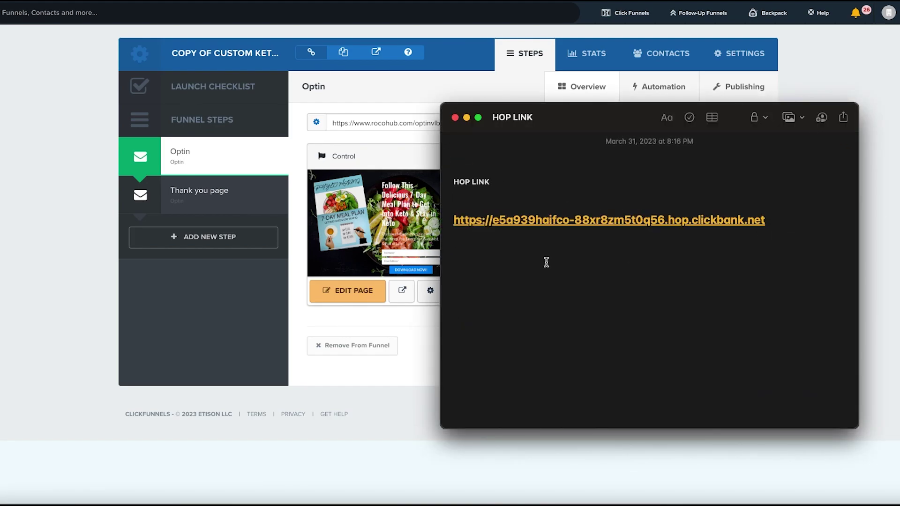
key(super+v)
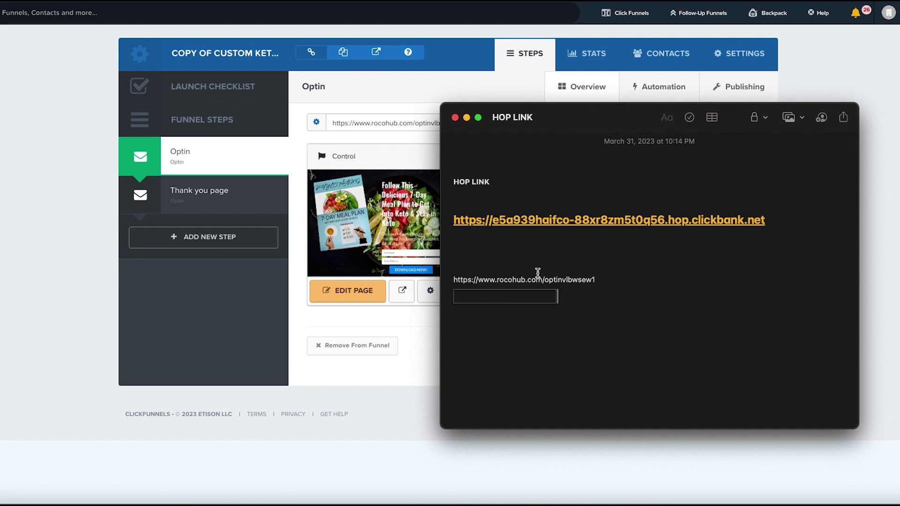
click(560, 296)
key(BackSpace)
key(BackSpace)
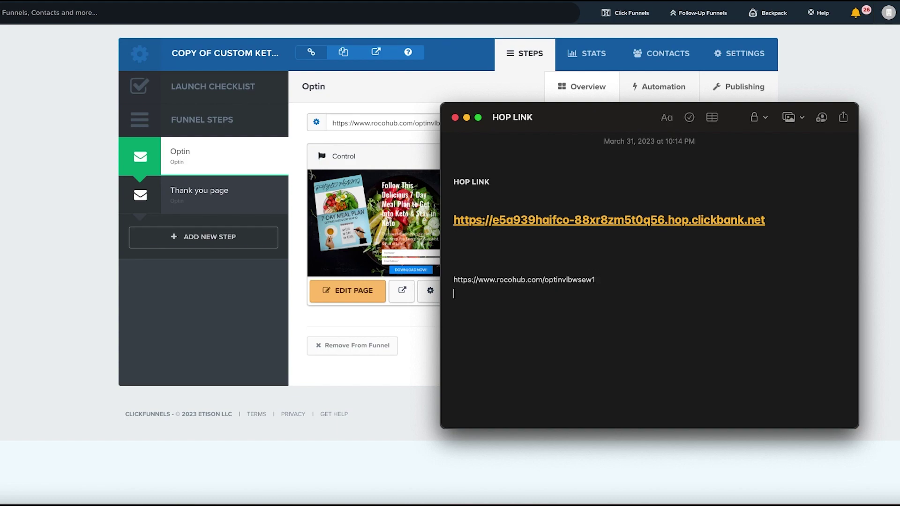
Add the heading "SEND TRAFFIC TO THIS LINK" above the rocohub.com link in the HOP LINK note.
key(Return)
key(Return)
key(Return)
click(494, 259)
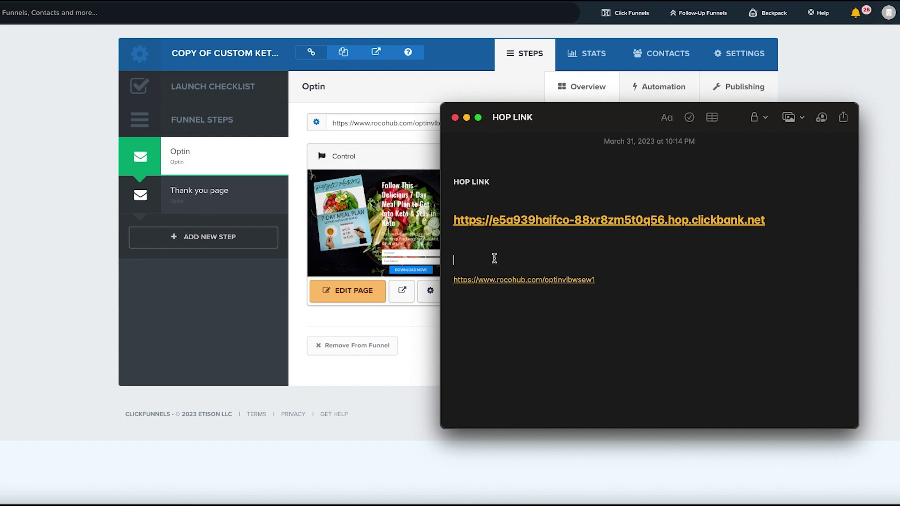
text(LINK)
key(BackSpace)
key(BackSpace)
key(BackSpace)
key(BackSpace)
text(SEND TRAFFIC TO THIS LINK)
Add the line "BRIDGE PAGE LINK/ OPTIN PAGE" below the traffic heading and select the rocohub.com link.
key(Return)
text(B)
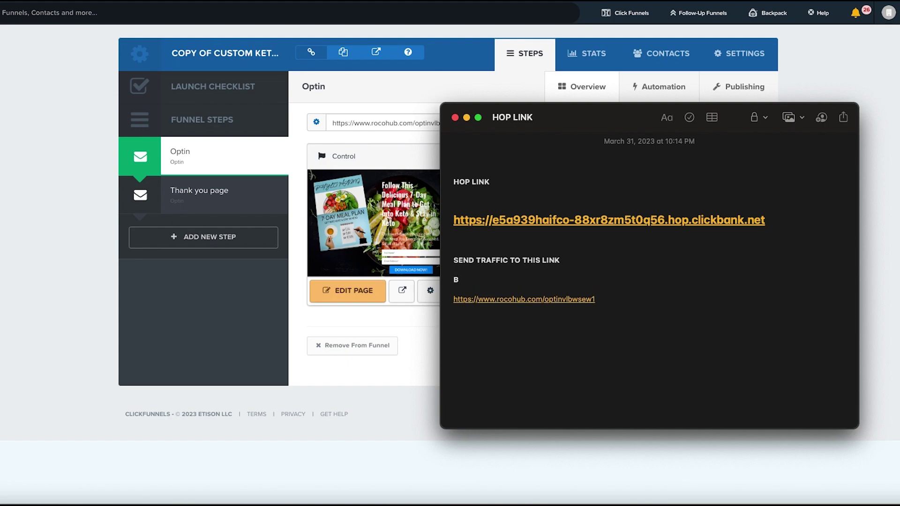
text(RIDGE PAGE LINK/ OPTIN PAGE)
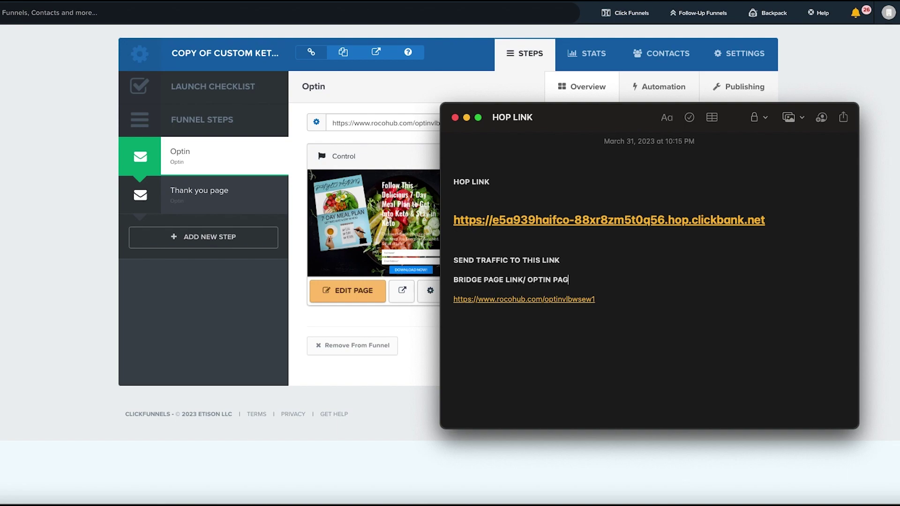
triple_click(610, 301)
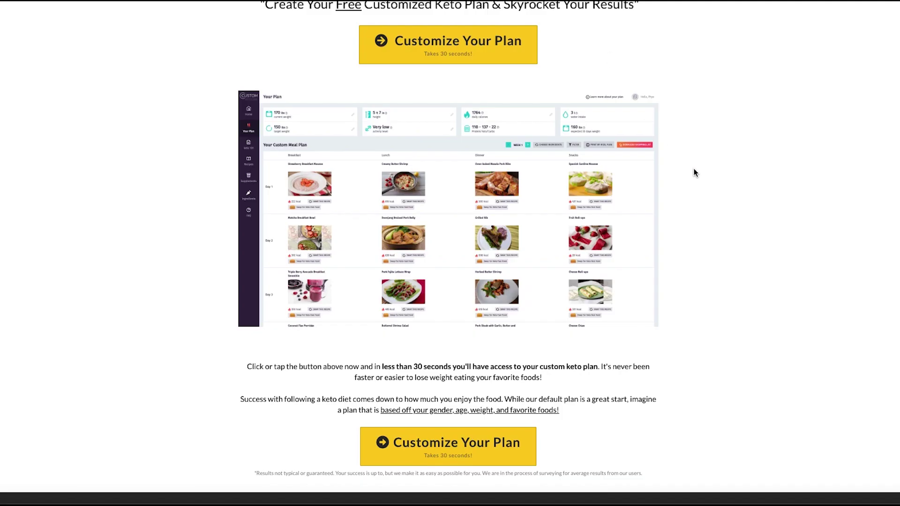
Review the keto plan page and follow its upper Customize Your Plan link.
scroll(695, 173, down, 2)
scroll(696, 173, up, 2)
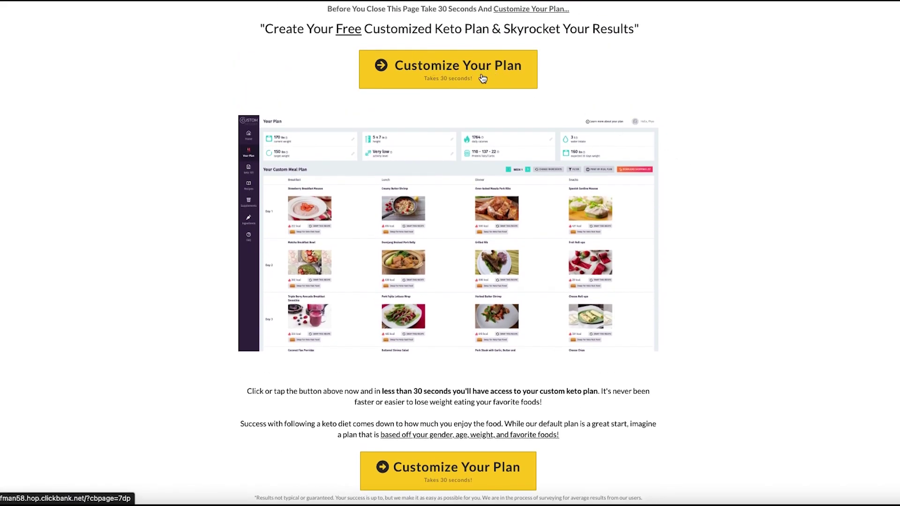
click(448, 70)
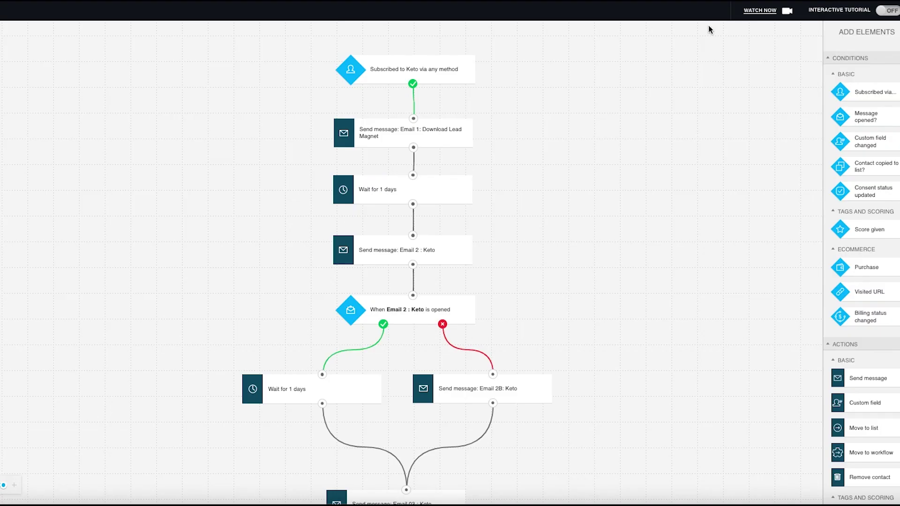
Review the Keto email automation workflow from the subscription trigger down to the final move-to-list action.
scroll(677, 118, down, 1)
scroll(677, 118, up, 10)
scroll(422, 160, down, 2)
scroll(440, 148, down, 3)
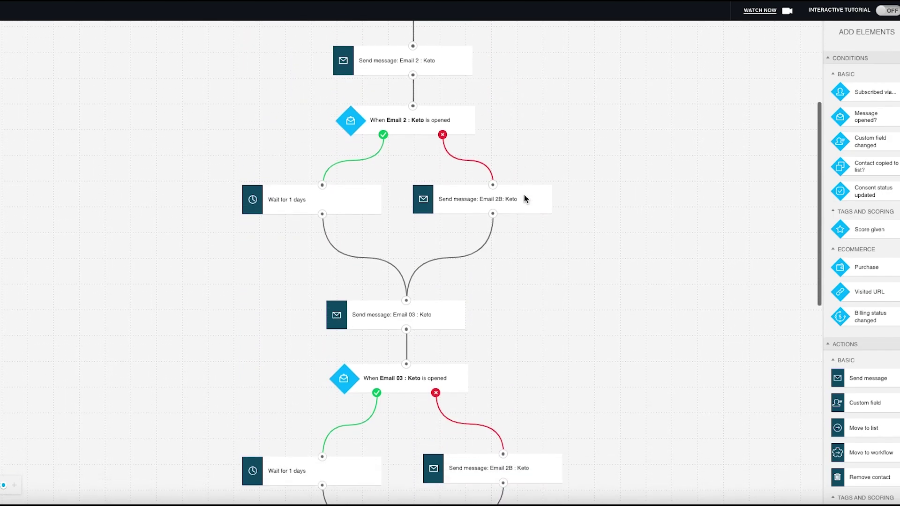
scroll(538, 134, down, 8)
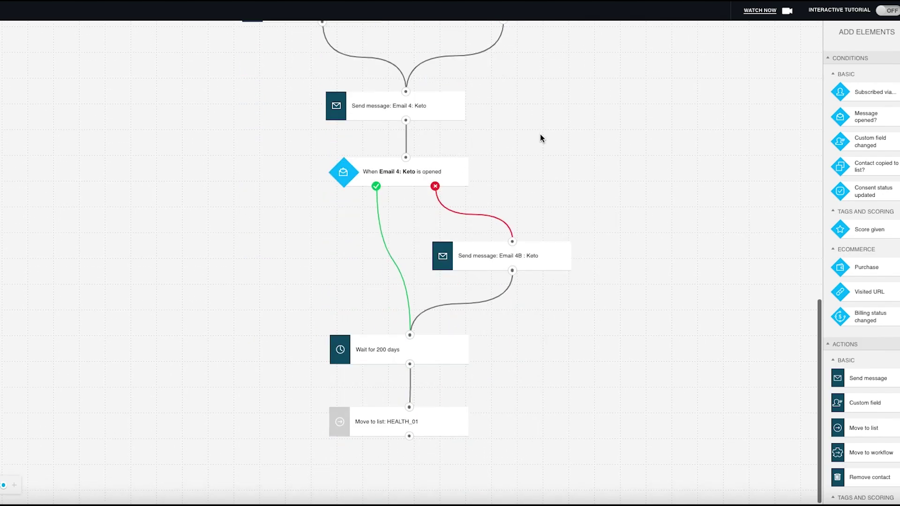
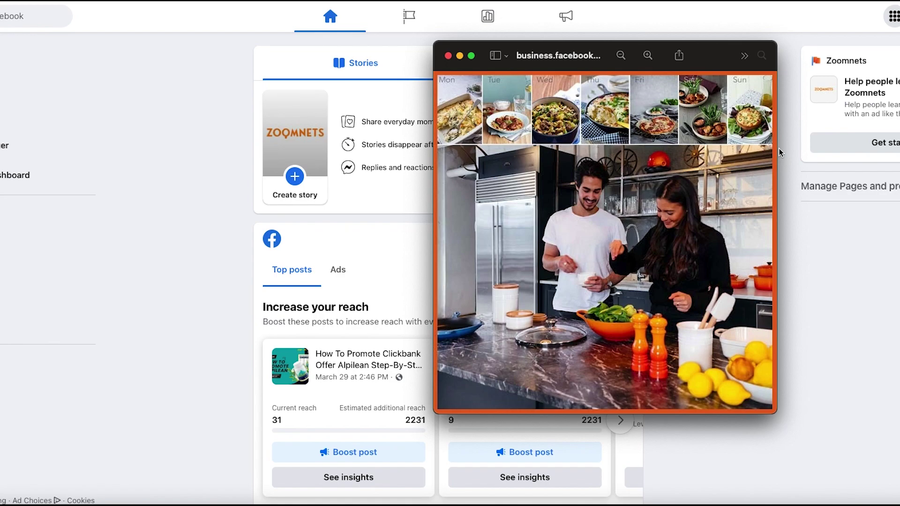
Minimize the ad image preview, search Facebook for "keto diet" and restrict the results to pages.
click(459, 56)
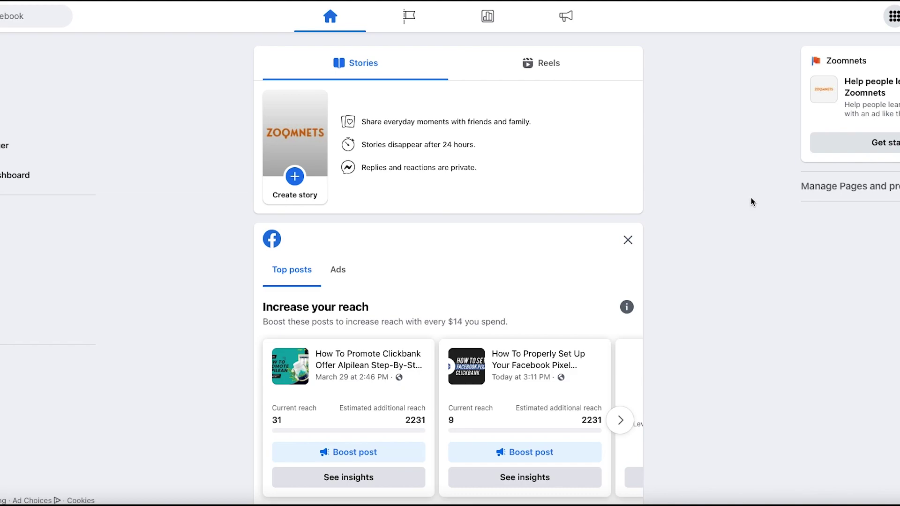
click(2, 16)
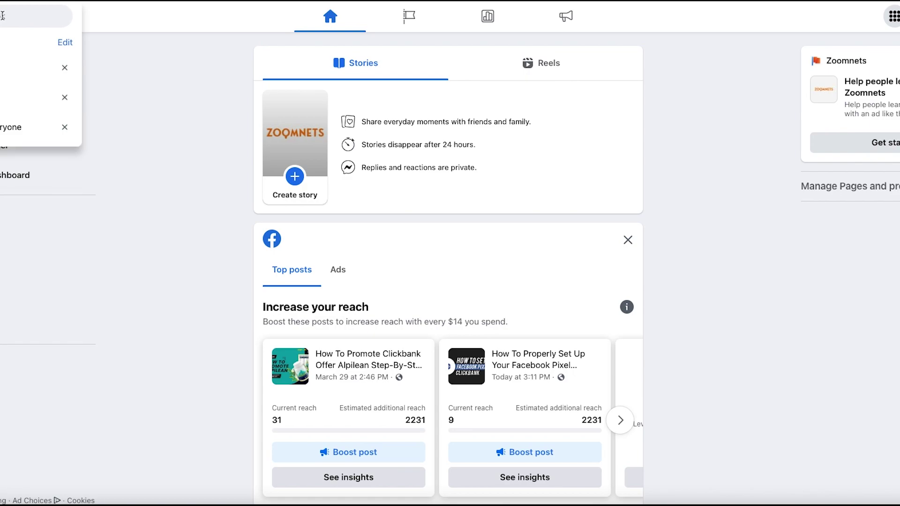
text(keto die)
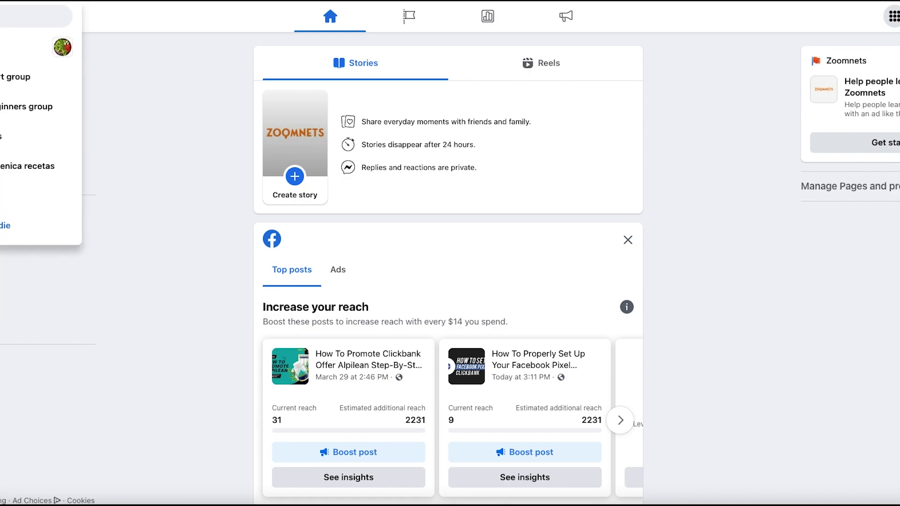
text(t)
key(Return)
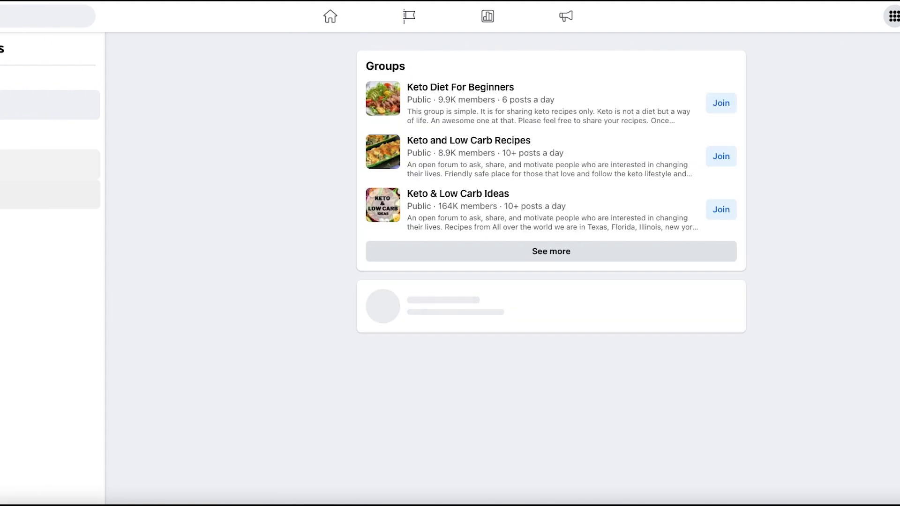
click(47, 283)
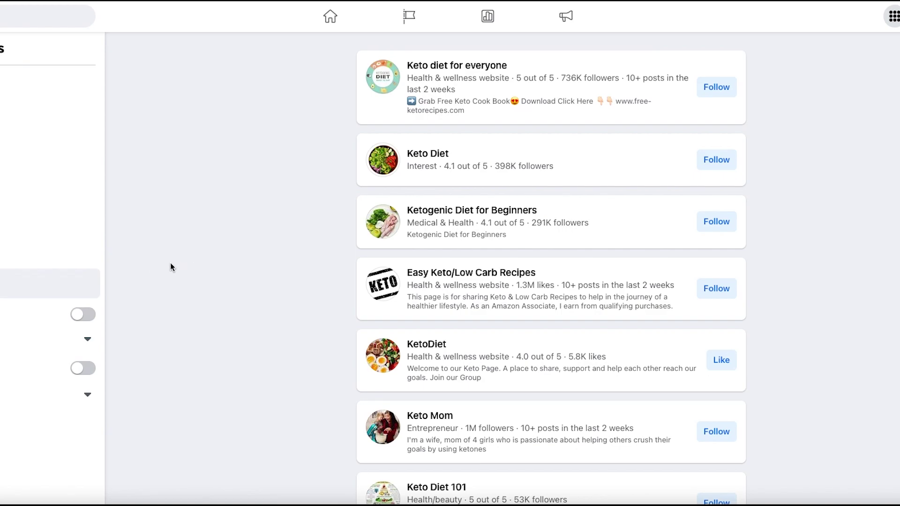
Browse the keto pages in the results and open the "Keto Diet" interest page.
scroll(352, 256, down, 15)
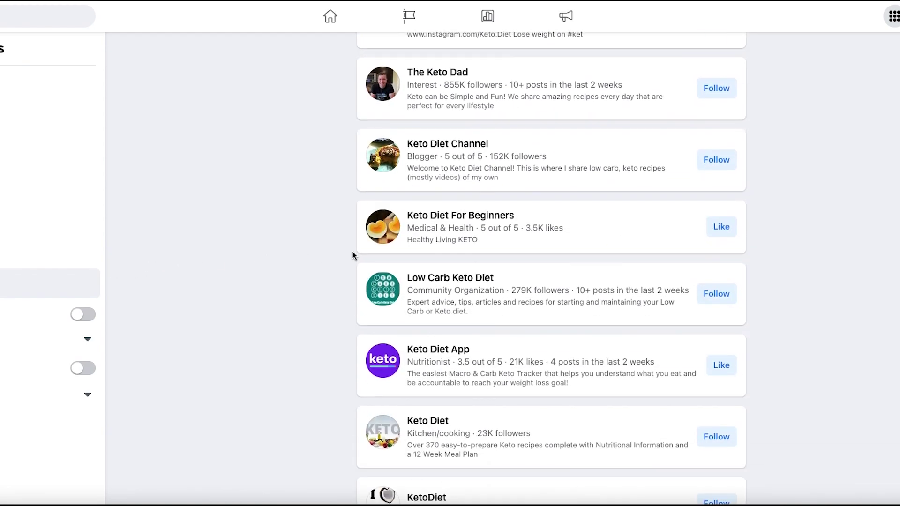
scroll(354, 253, up, 15)
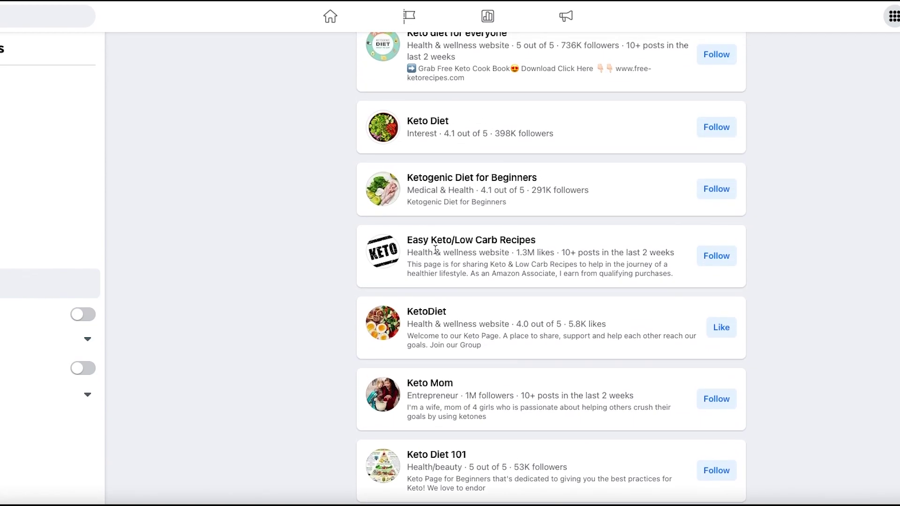
scroll(439, 251, up, 1)
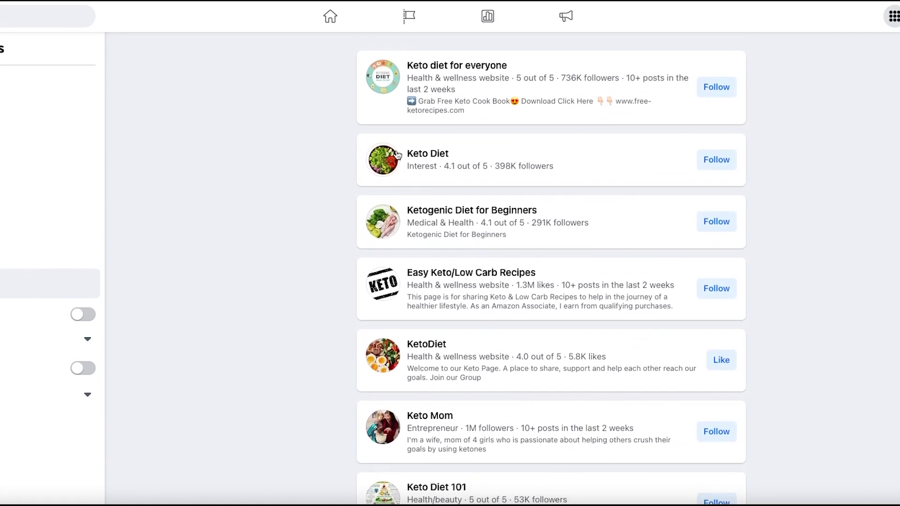
click(424, 160)
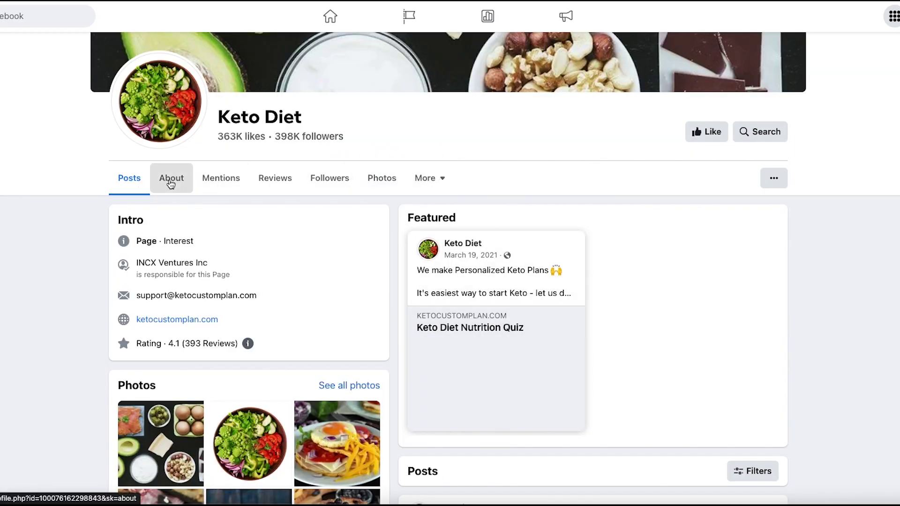
Open the Keto Diet page's full transparency information and go to its ads in the Ad Library.
click(171, 182)
click(174, 280)
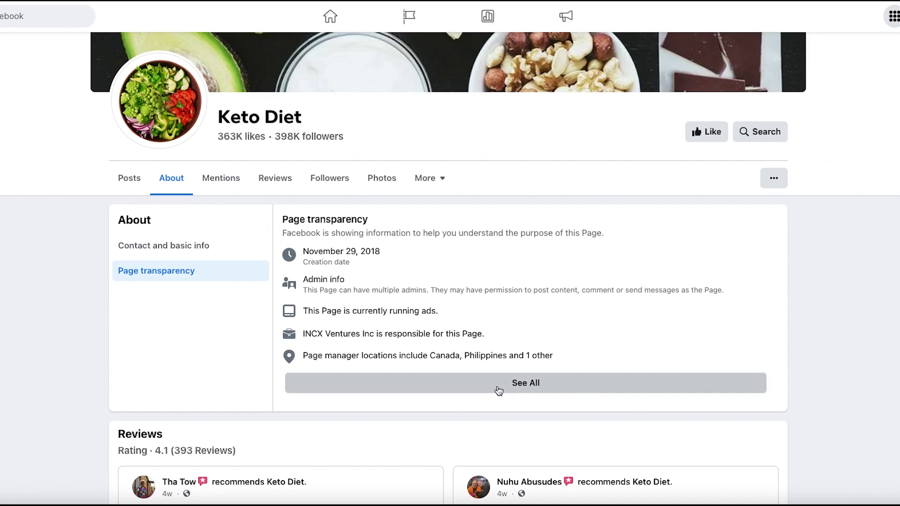
click(523, 382)
scroll(539, 384, down, 2)
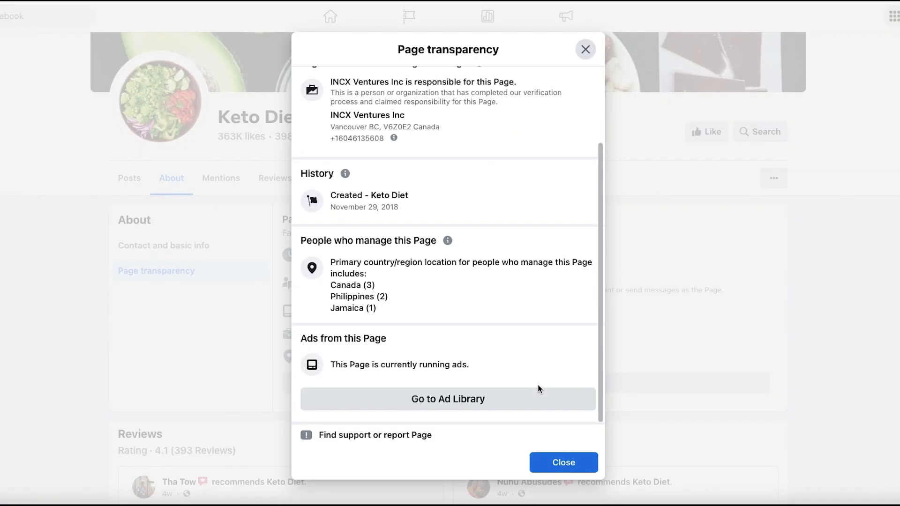
click(435, 404)
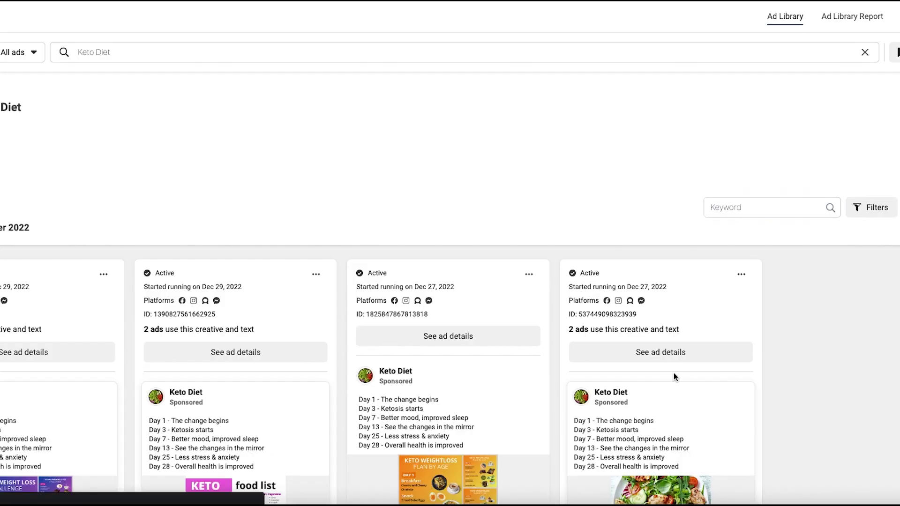
Examine the Keto Diet page's active ads in the Ad Library, comparing their start dates, copy and images.
scroll(674, 376, down, 5)
scroll(674, 373, up, 5)
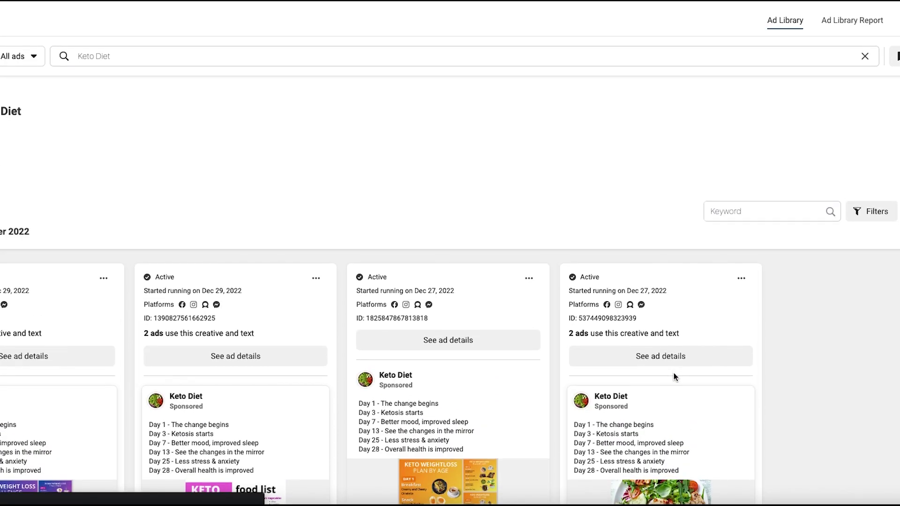
scroll(674, 373, down, 1)
scroll(674, 373, down, 10)
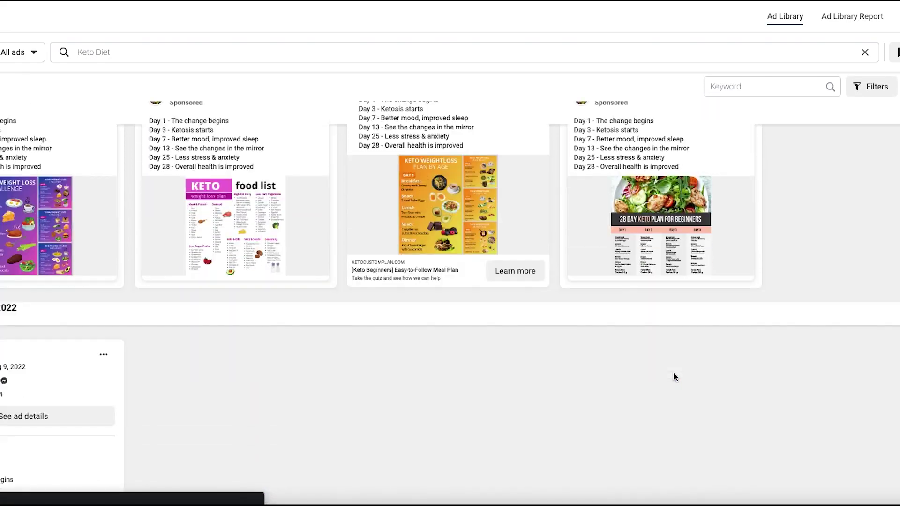
scroll(674, 374, down, 10)
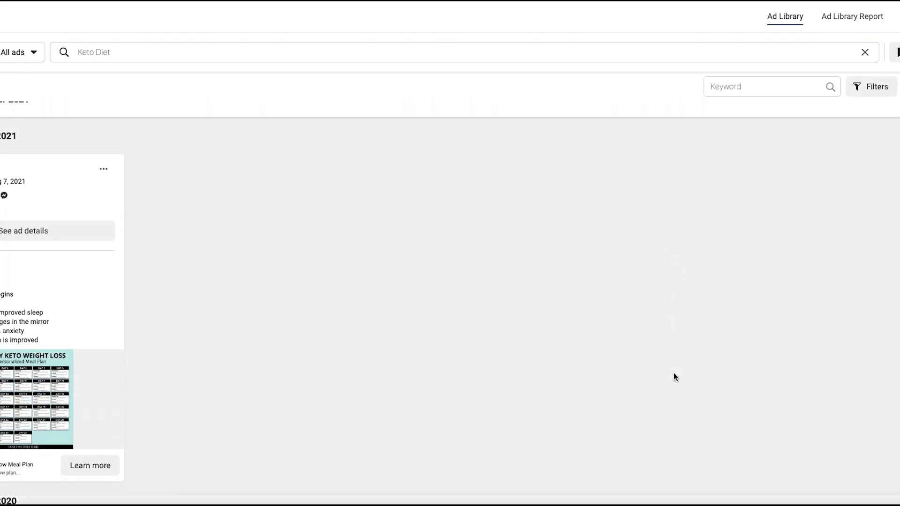
scroll(674, 373, up, 10)
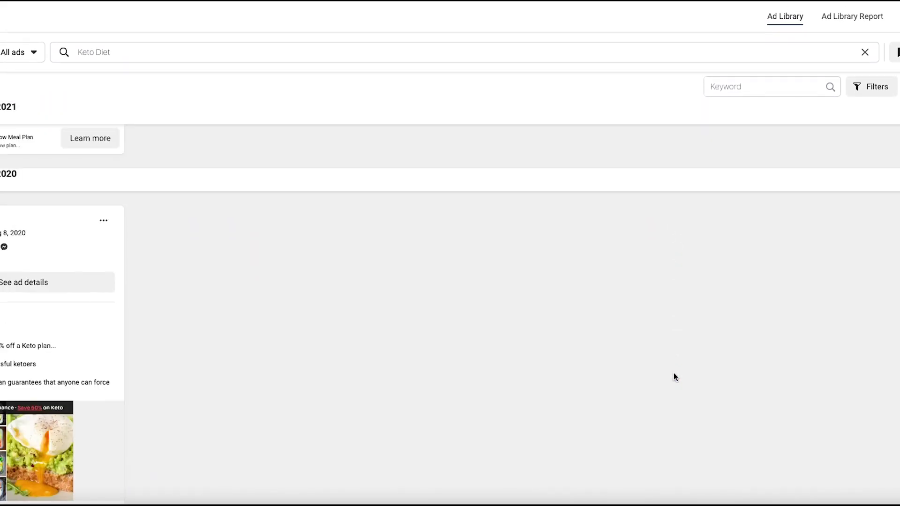
scroll(674, 373, up, 10)
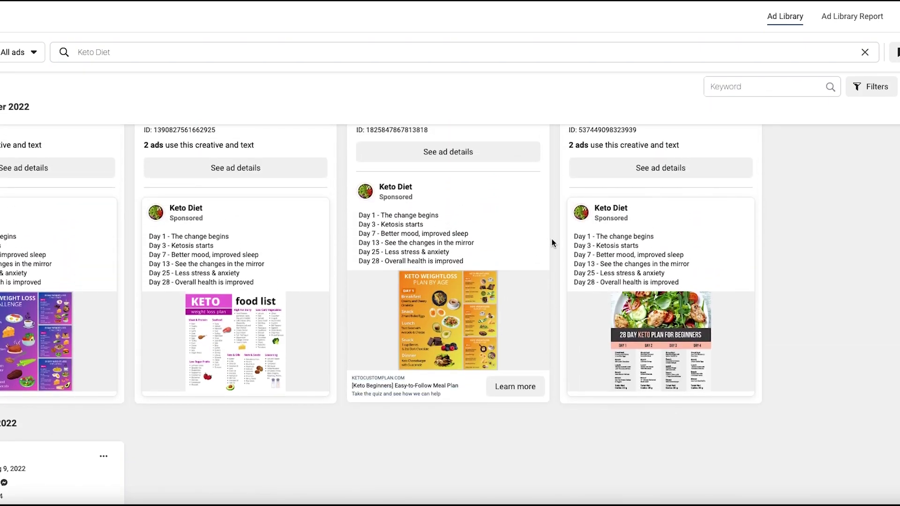
scroll(552, 238, up, 2)
scroll(555, 241, down, 2)
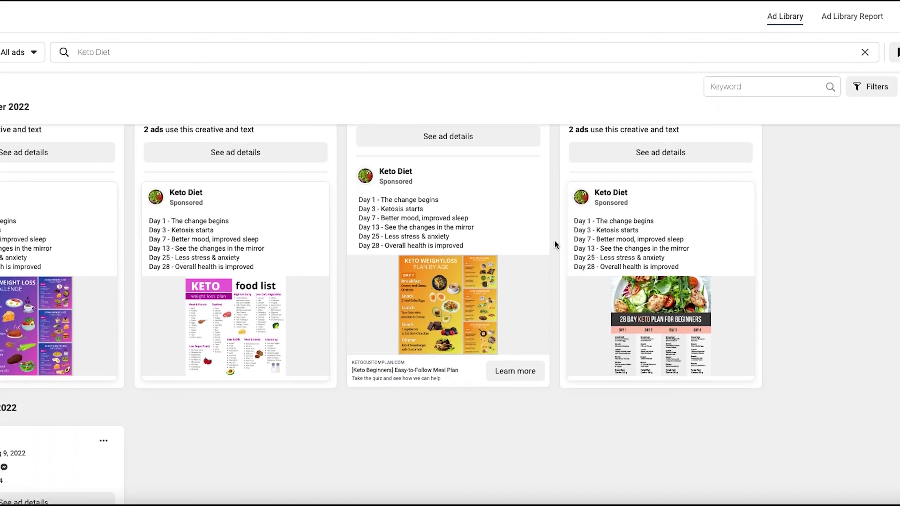
scroll(555, 241, up, 1)
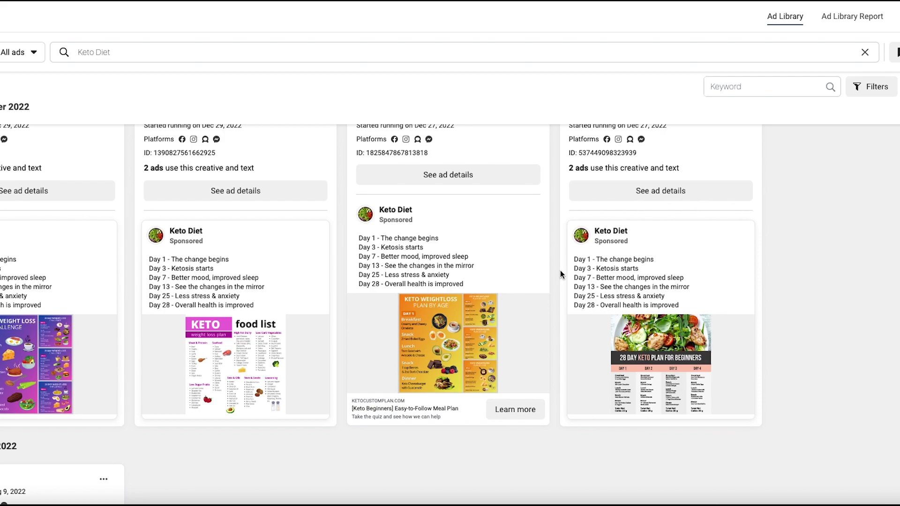
scroll(559, 272, up, 1)
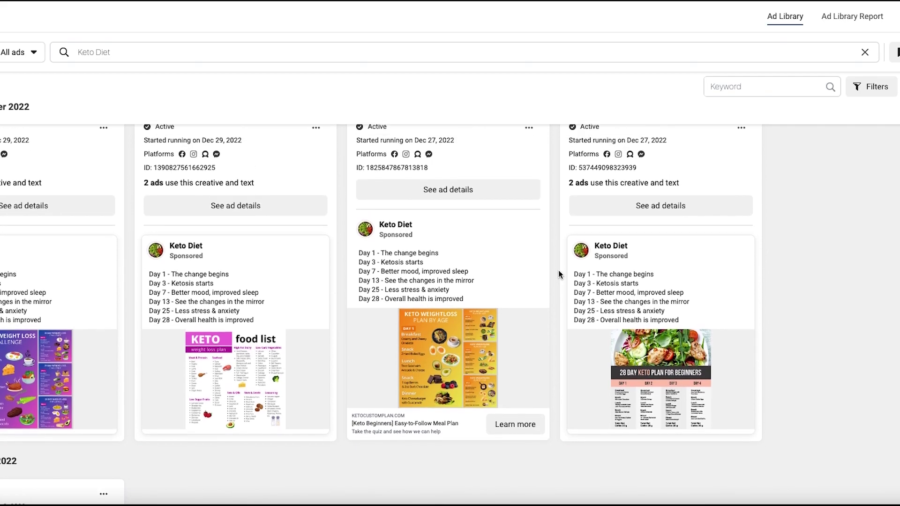
Inspect the details of the orange "Keto Weightloss Plan by Age" ad and return to the ad list.
click(439, 196)
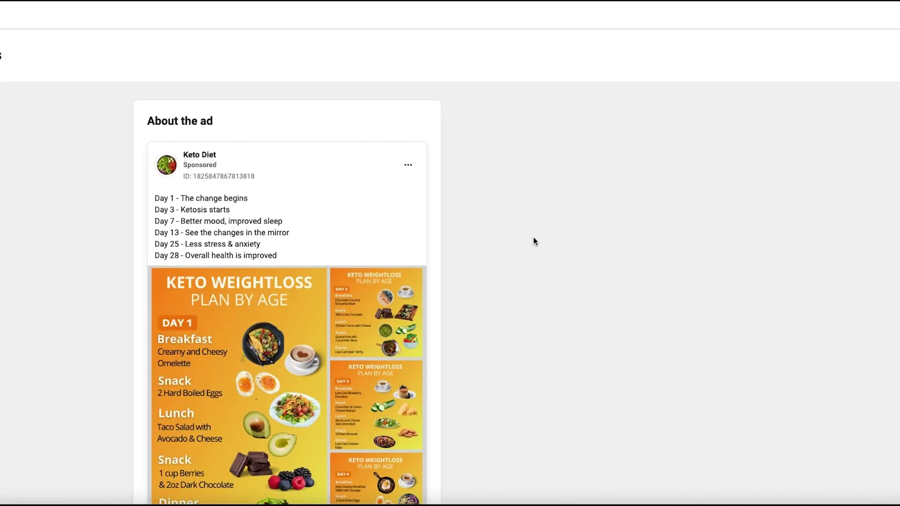
scroll(350, 264, down, 2)
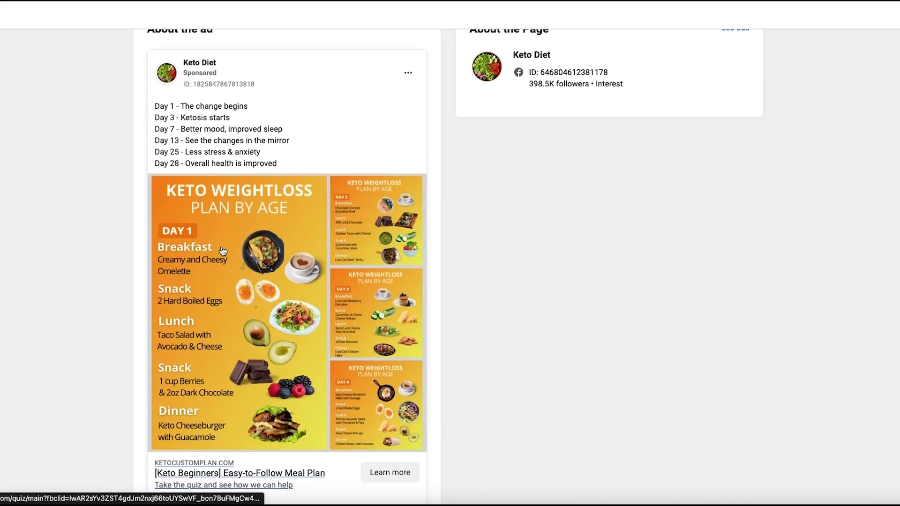
scroll(204, 253, down, 1)
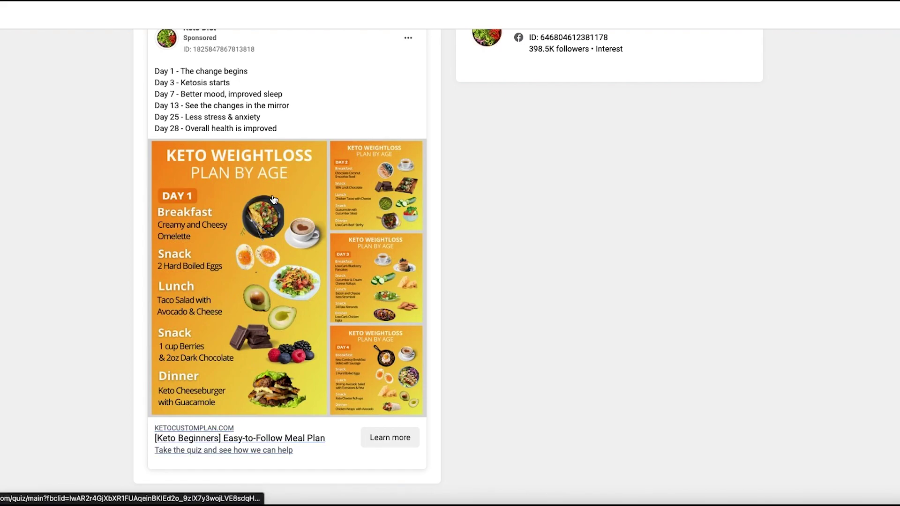
scroll(274, 197, up, 2)
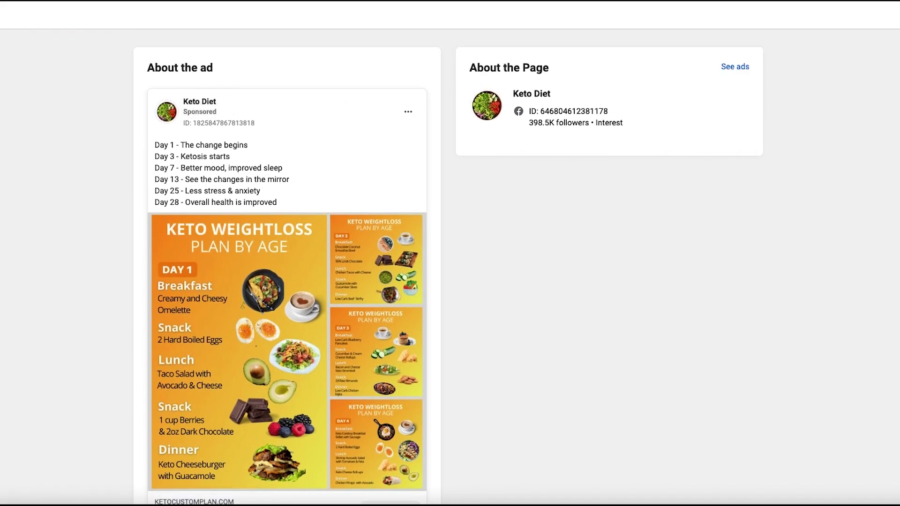
key(Escape)
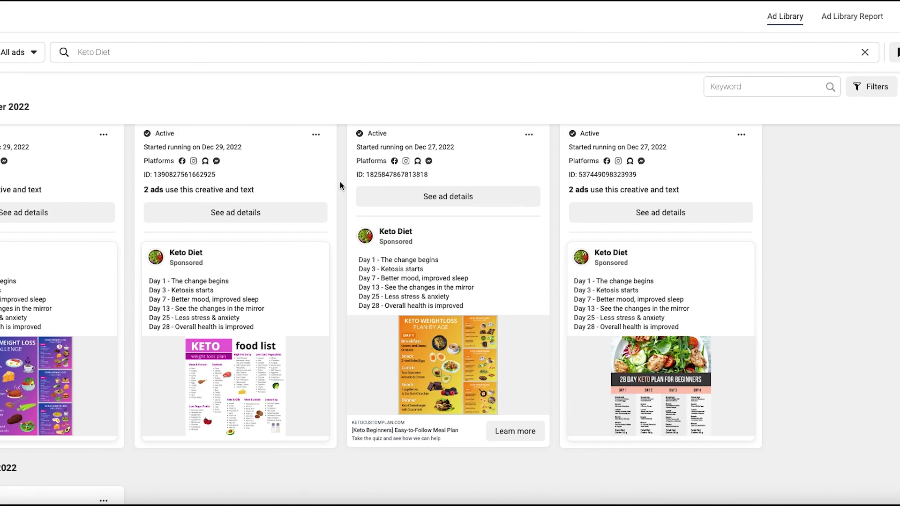
scroll(342, 185, down, 5)
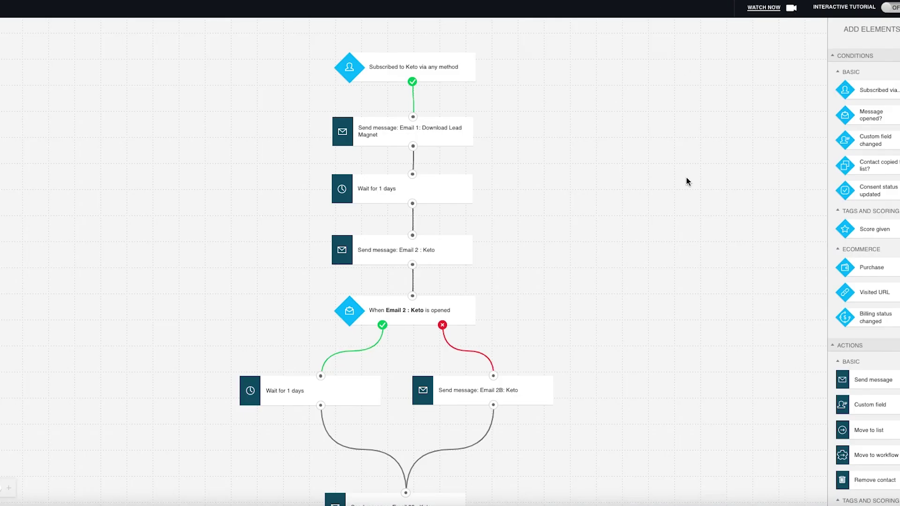
Look through the keto email workflow and the 7-Day Meal Plan opt-in page, including its sign-up form and benefit list.
scroll(682, 173, down, 8)
scroll(682, 173, up, 3)
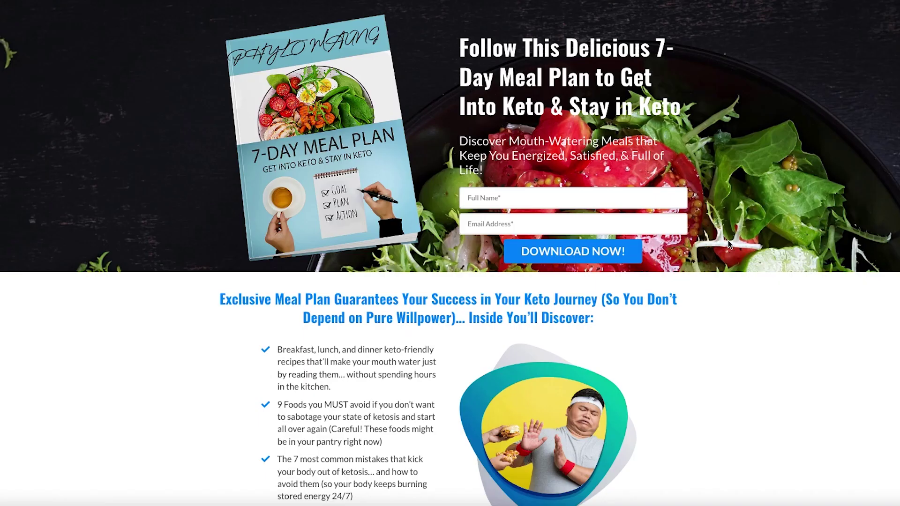
scroll(737, 240, down, 1)
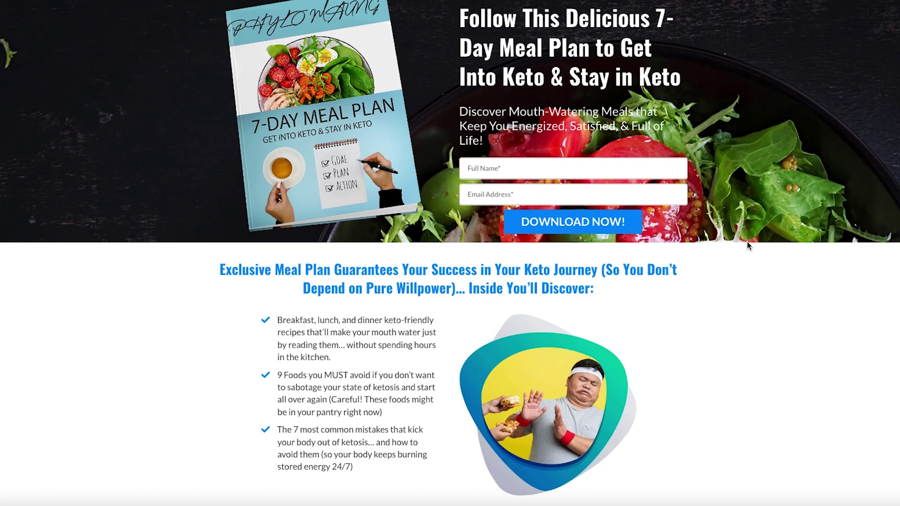
scroll(748, 245, up, 1)
scroll(749, 244, down, 2)
scroll(748, 246, up, 1)
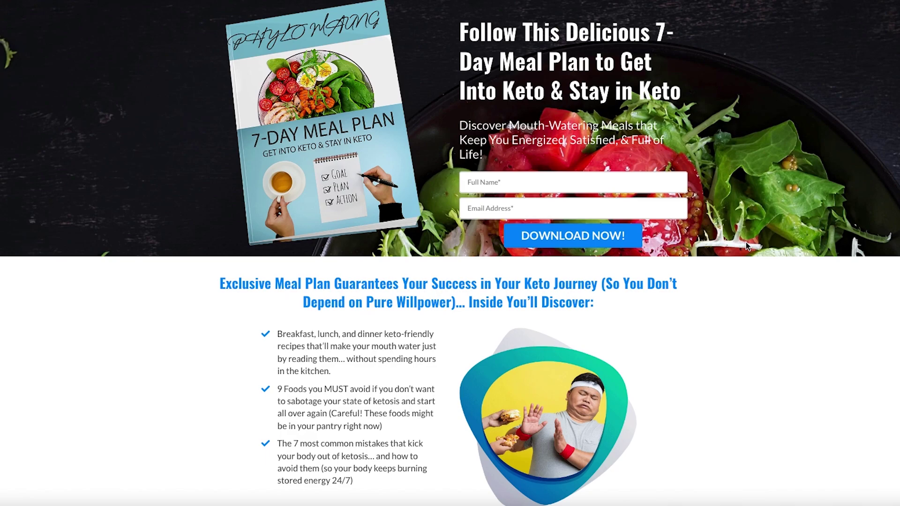
scroll(747, 242, down, 5)
scroll(746, 242, up, 4)
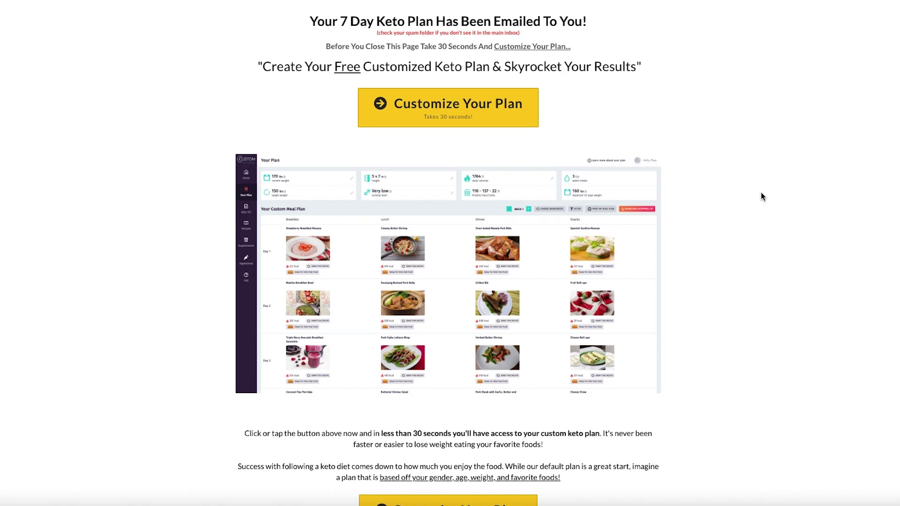
Look over the "Customize Your Plan" thank-you page and put away the hop link note.
scroll(761, 196, down, 2)
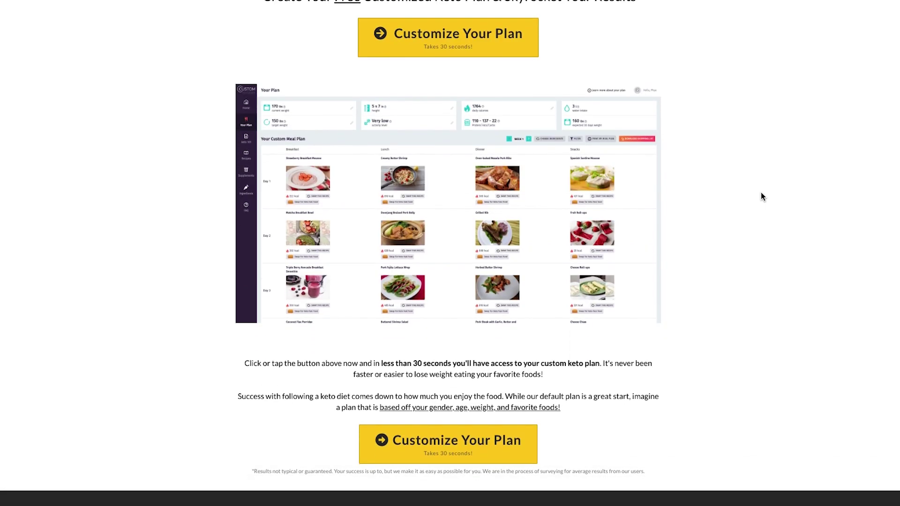
scroll(751, 194, up, 1)
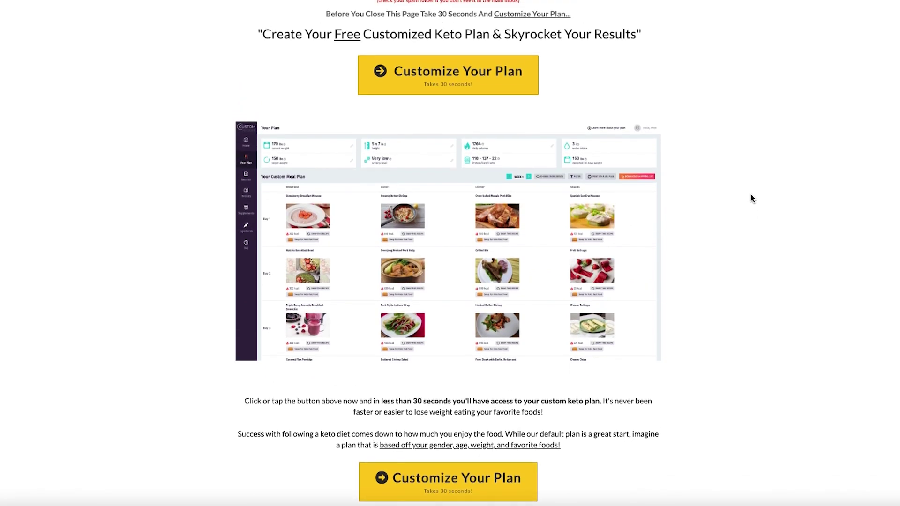
scroll(750, 197, up, 1)
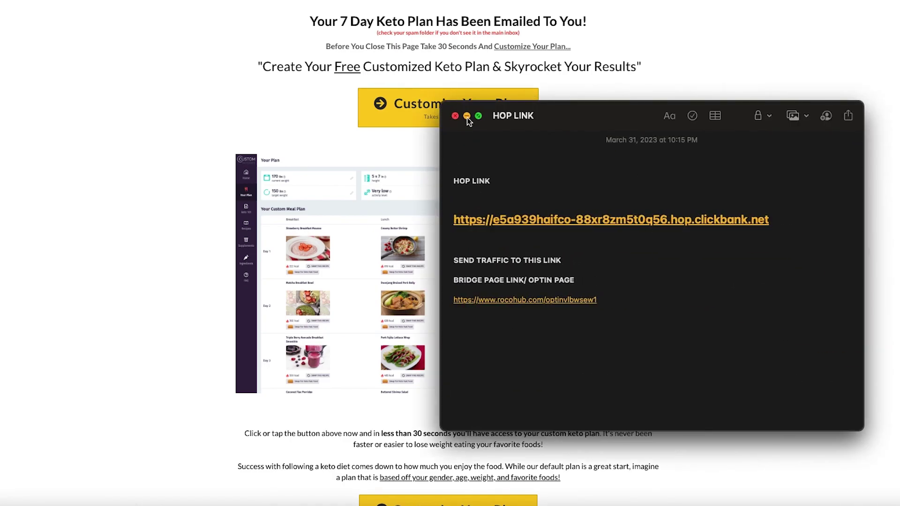
click(467, 116)
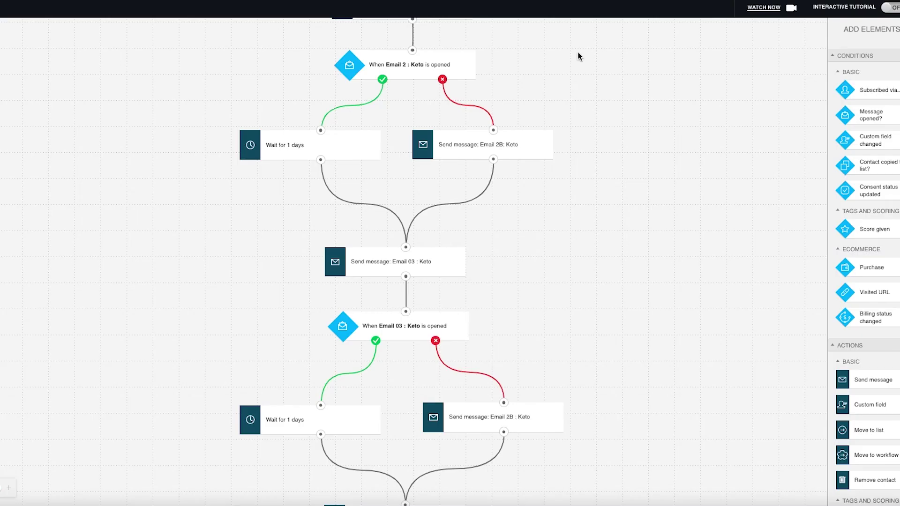
Review the keto email automation from the subscription trigger through the follow-up emails to the final list move.
scroll(465, 150, up, 5)
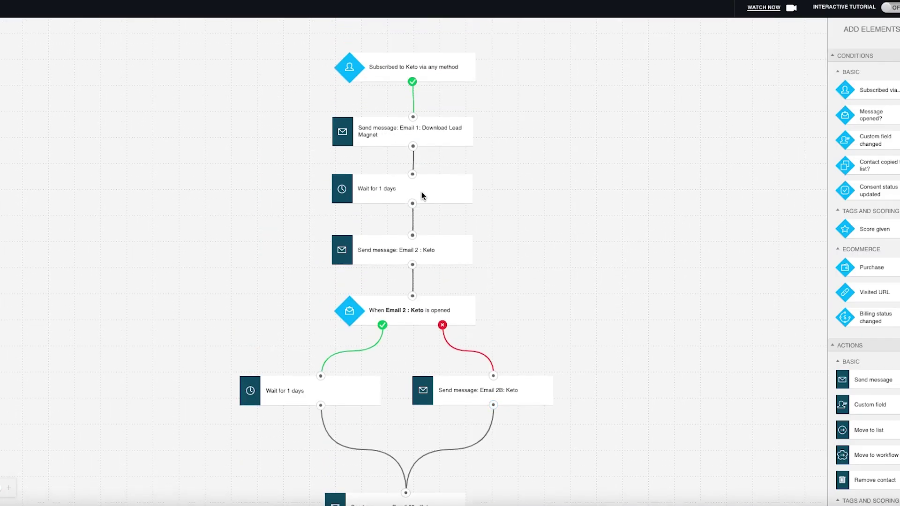
scroll(422, 196, down, 14)
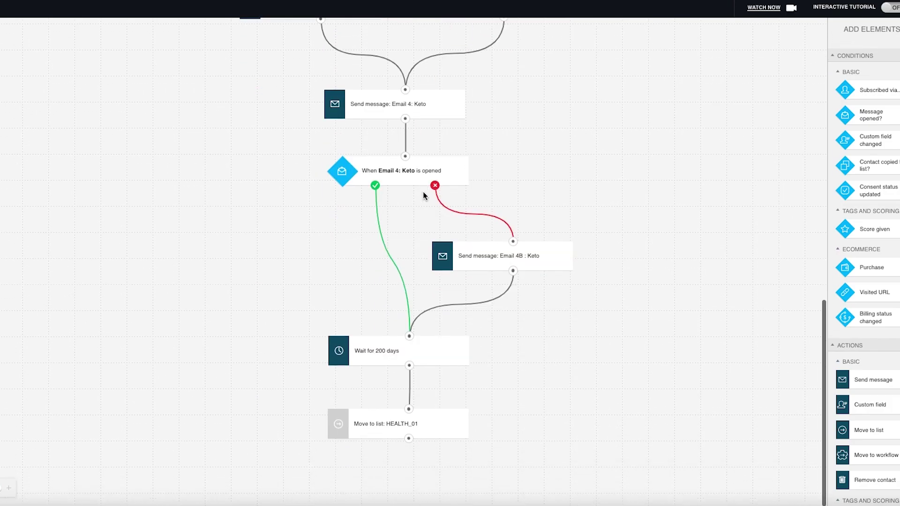
scroll(424, 196, up, 10)
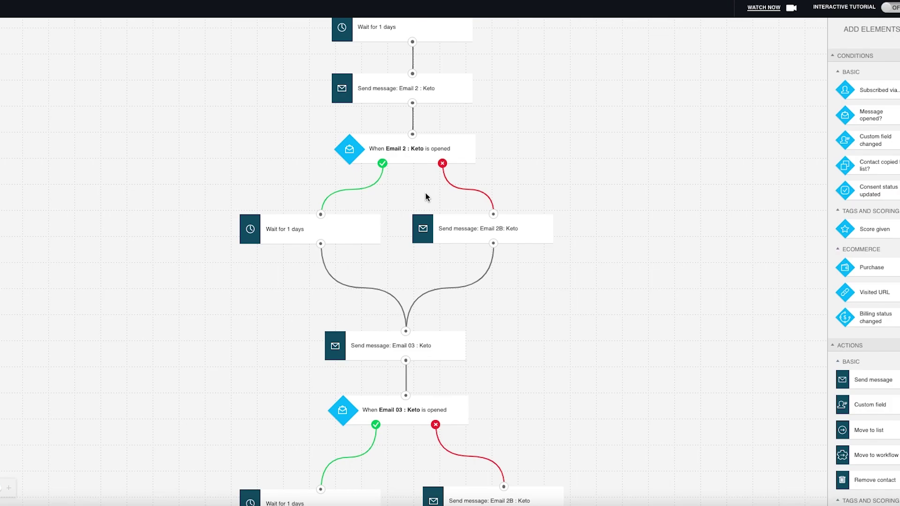
scroll(426, 196, down, 1)
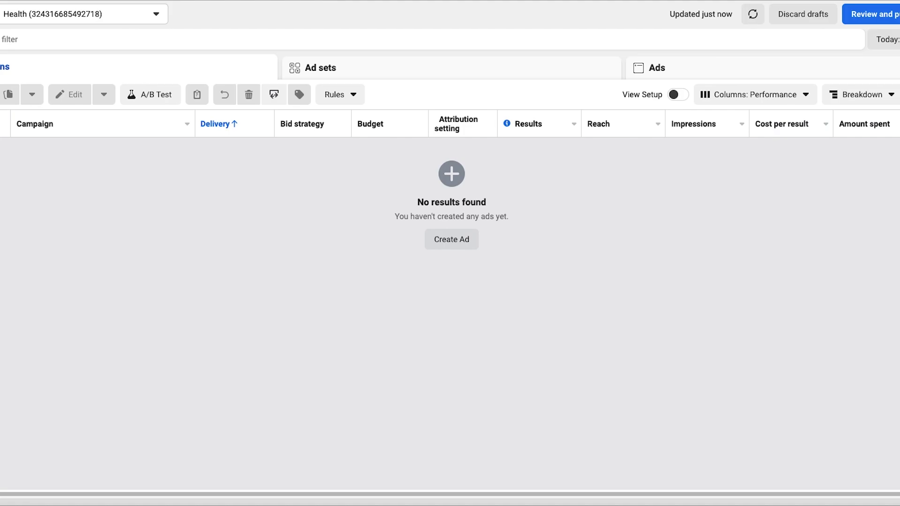
Create a new ad campaign in Meta Ads Manager with Sales as its objective.
click(452, 239)
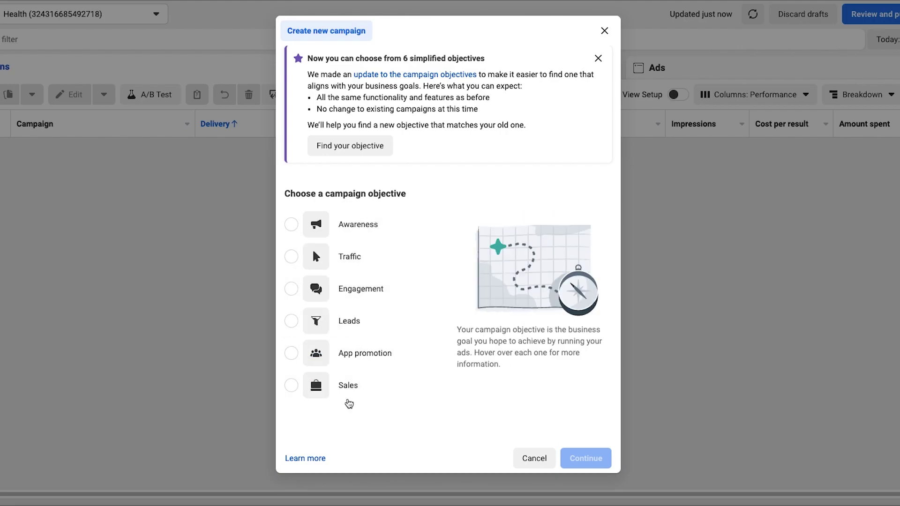
click(353, 389)
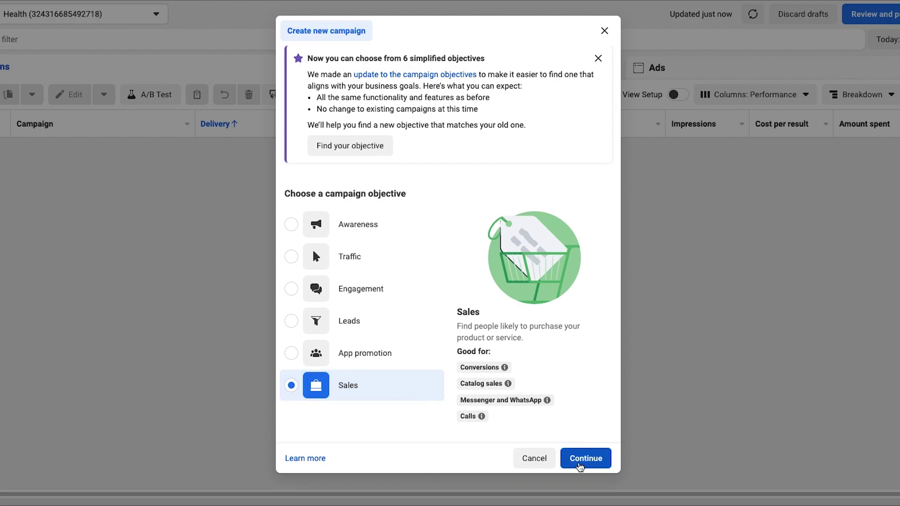
click(580, 461)
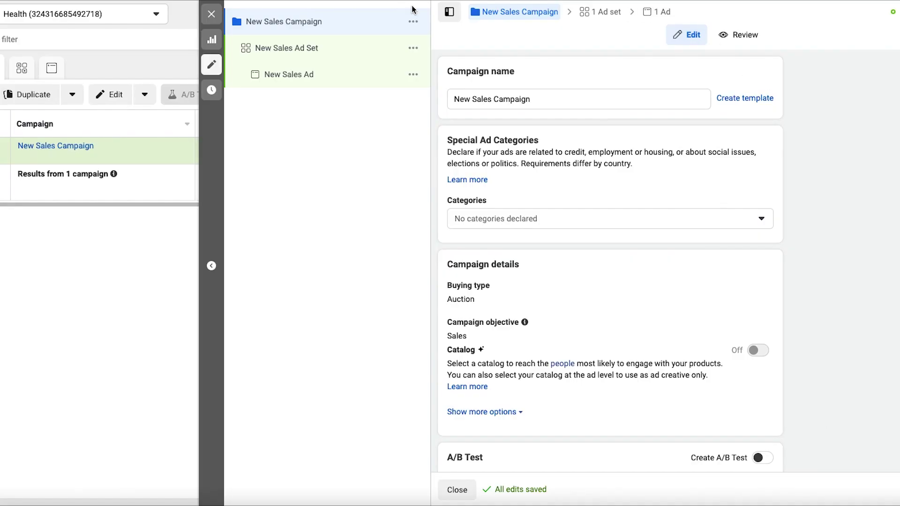
Name the campaign "Keto Diet".
triple_click(555, 96)
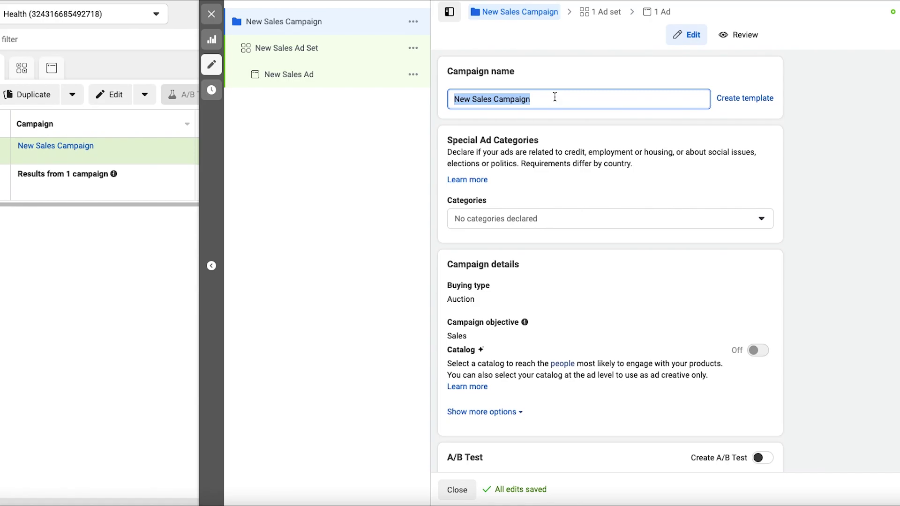
text(Keto D)
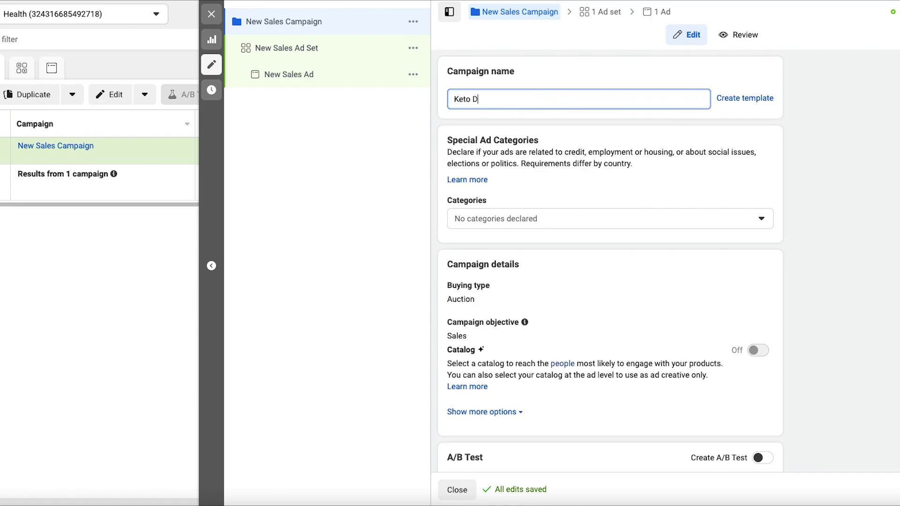
text(iet)
Turn on Advantage campaign budget for the Keto Diet campaign and check its budget and bid strategy settings.
scroll(749, 195, down, 1)
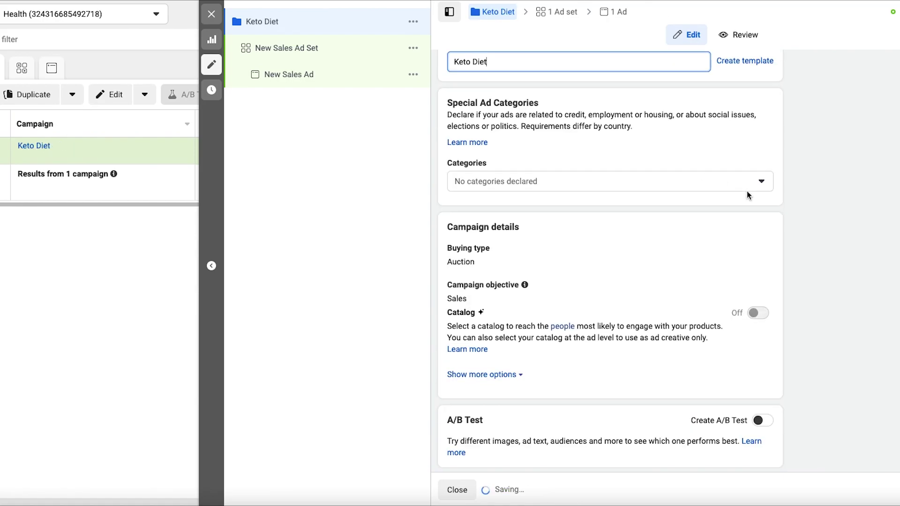
scroll(747, 190, down, 3)
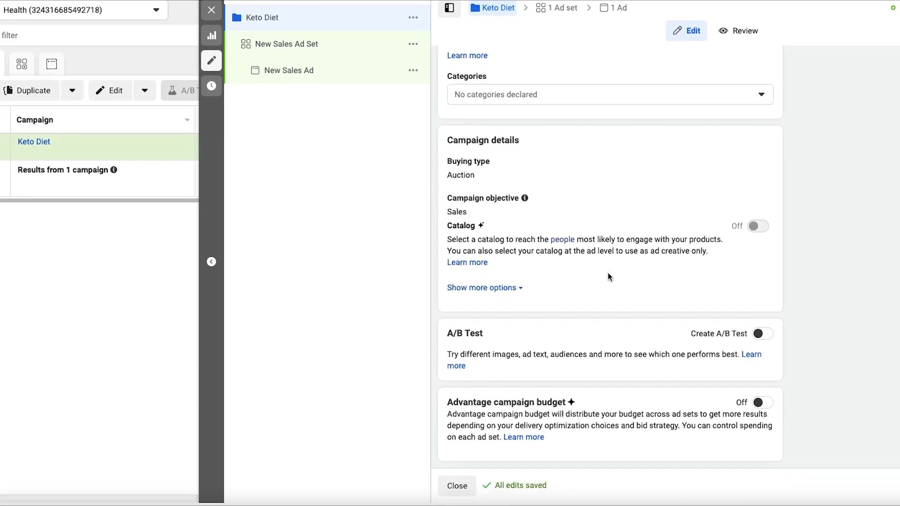
click(763, 407)
scroll(787, 408, down, 5)
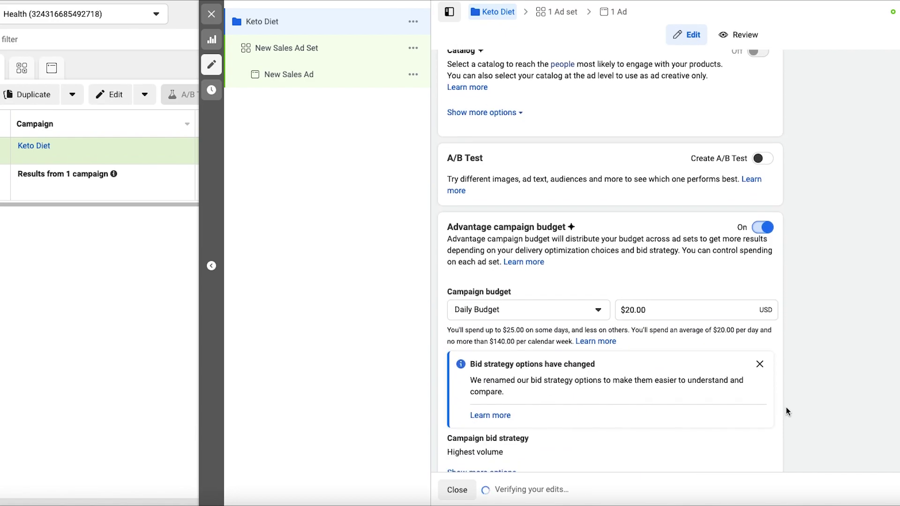
scroll(788, 412, down, 1)
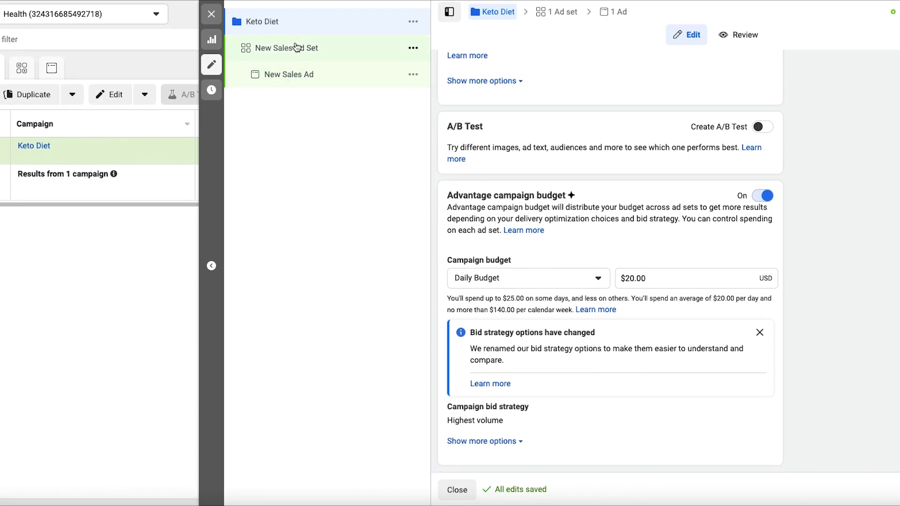
Open the new sales ad set and set its conversion event to Purchase.
click(304, 50)
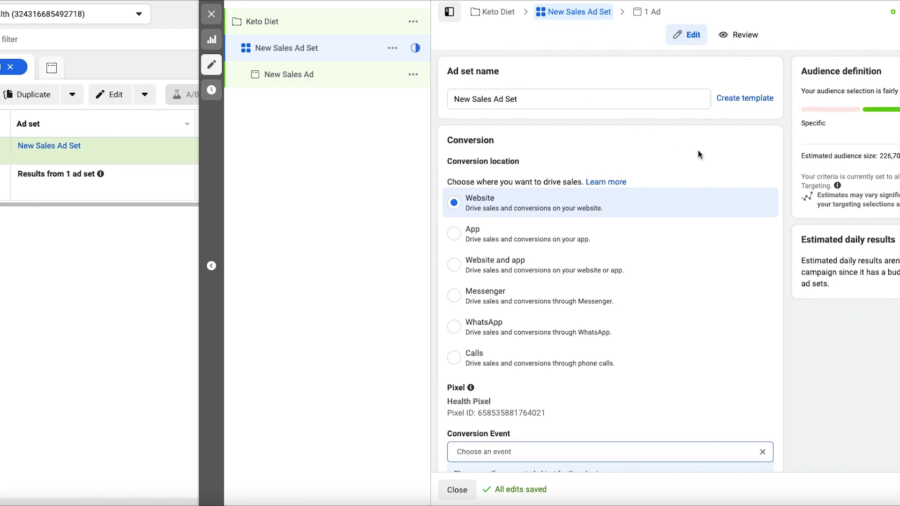
scroll(698, 155, down, 8)
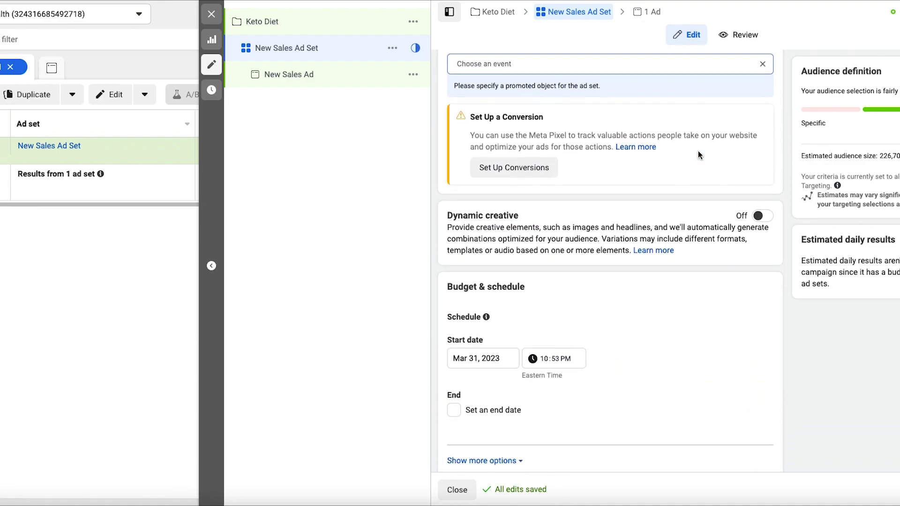
scroll(699, 155, up, 8)
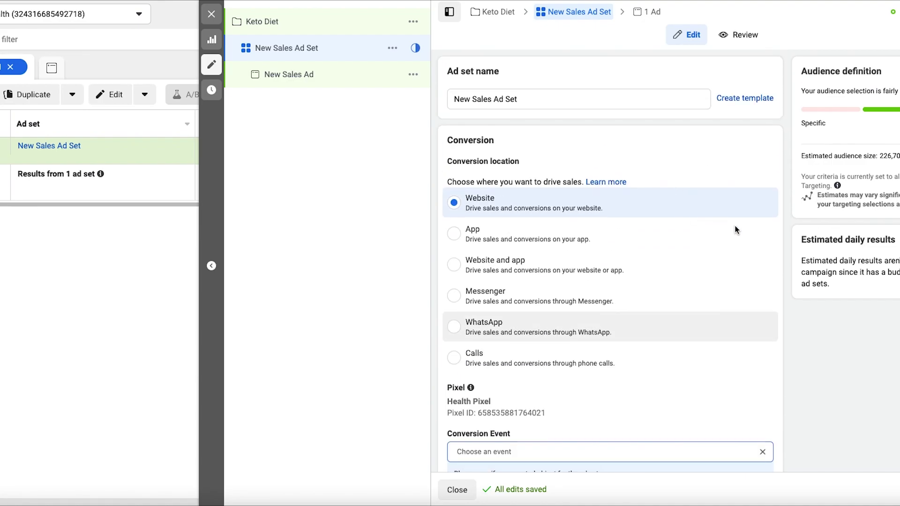
scroll(735, 229, down, 3)
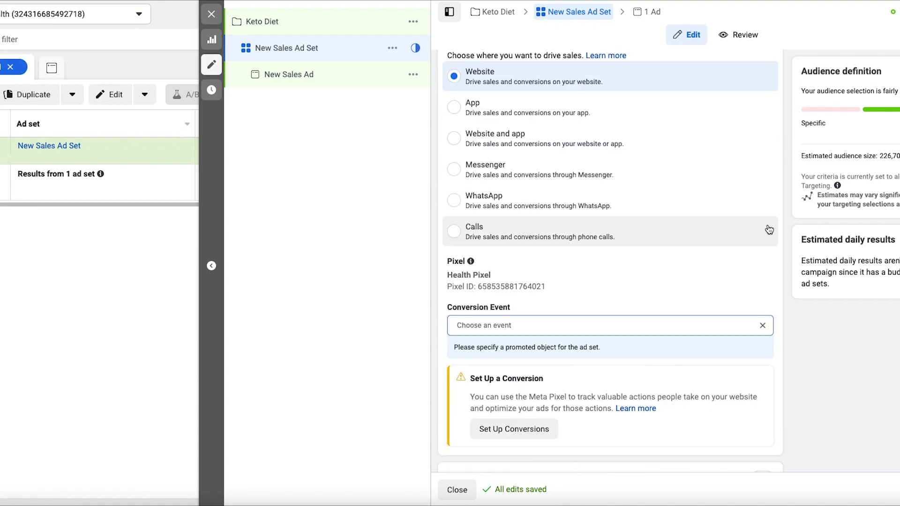
click(506, 324)
scroll(542, 333, down, 2)
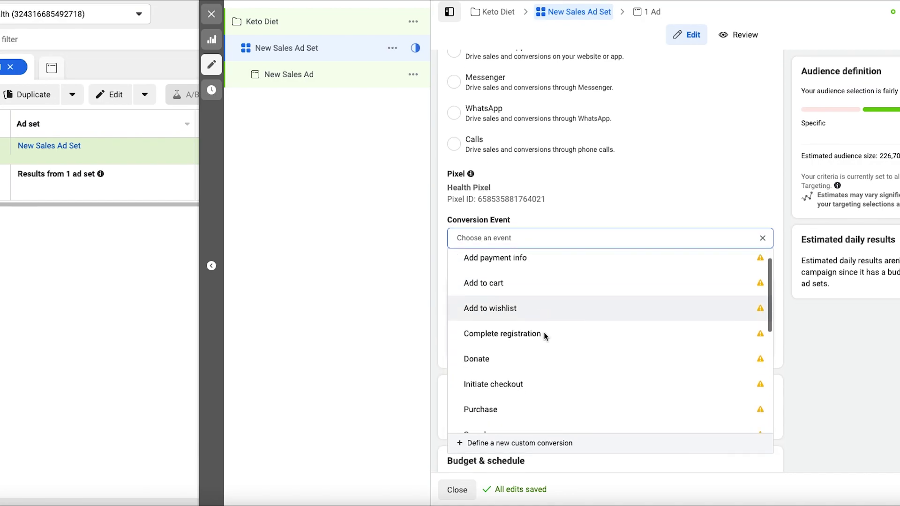
scroll(516, 352, down, 1)
click(496, 374)
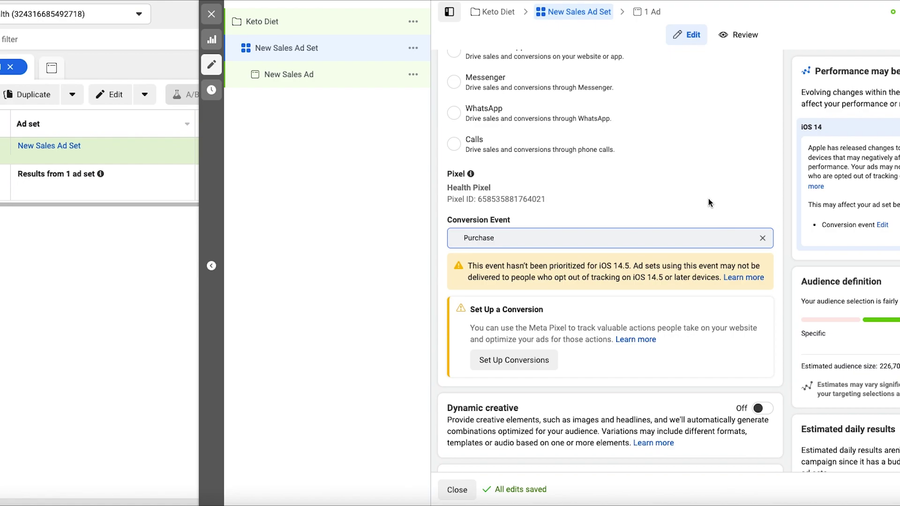
Enable dynamic creative for the ad set and accept its explanatory notice.
scroll(712, 196, down, 1)
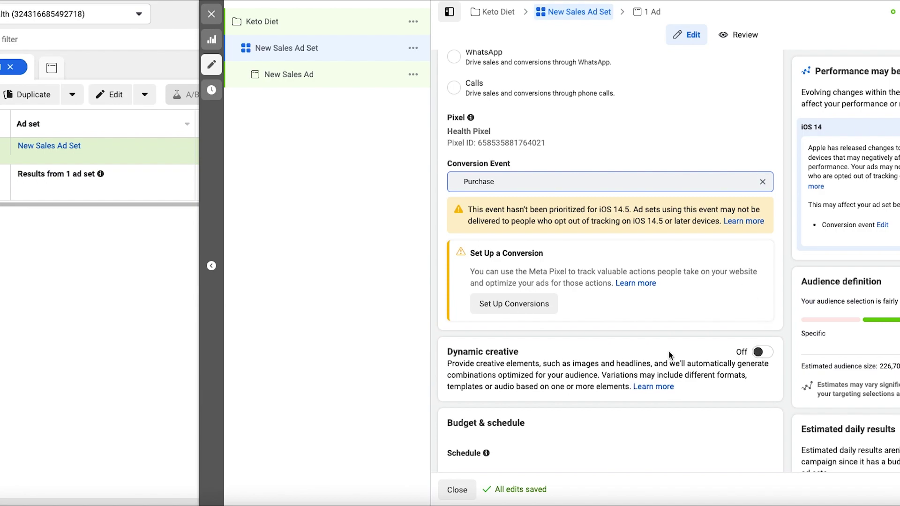
click(762, 352)
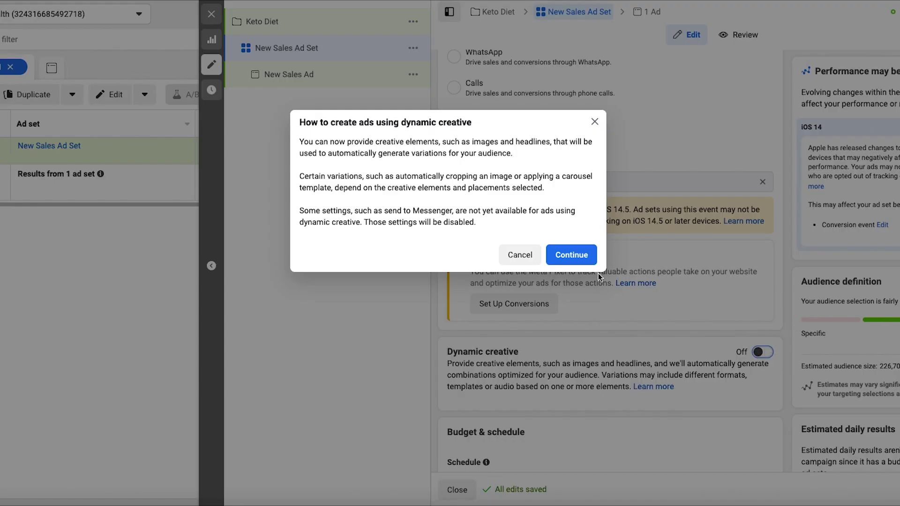
click(569, 252)
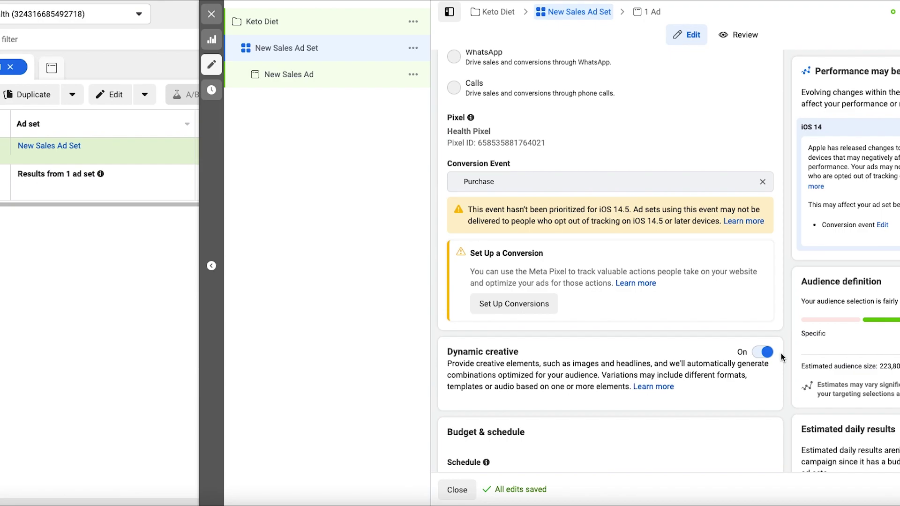
Review the ad set's schedule and its audience settings for location, age, gender, detailed targeting and languages.
scroll(778, 353, down, 10)
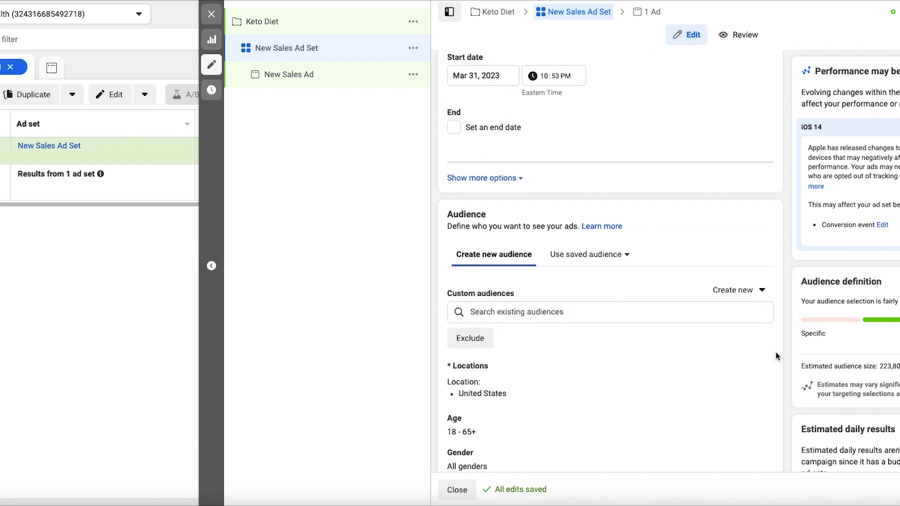
scroll(776, 357, up, 4)
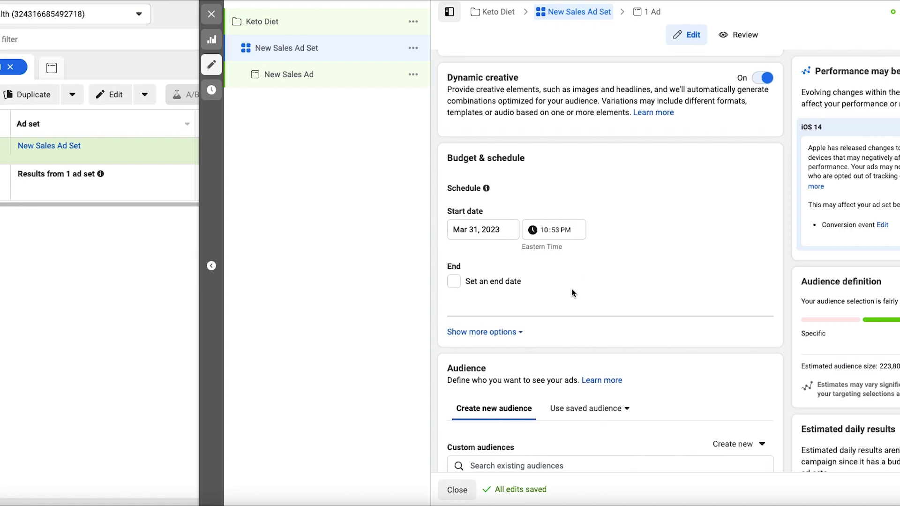
scroll(572, 289, down, 6)
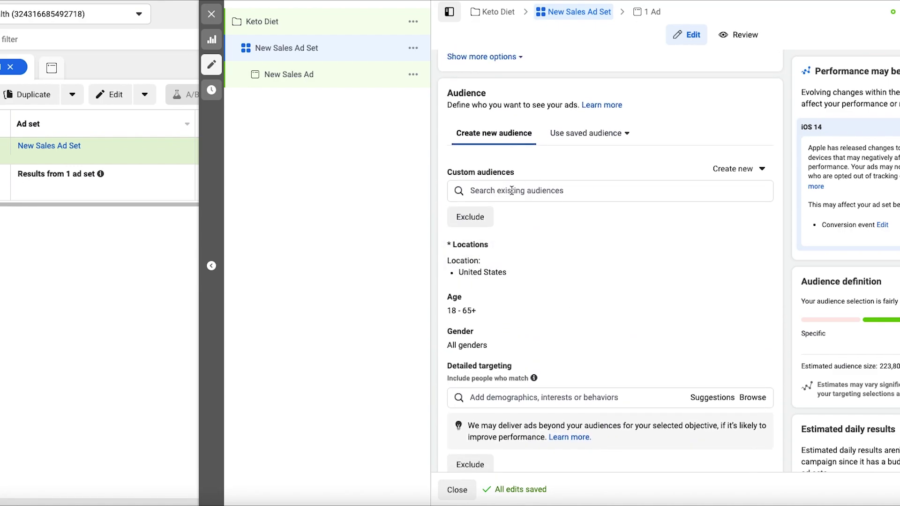
scroll(512, 191, down, 3)
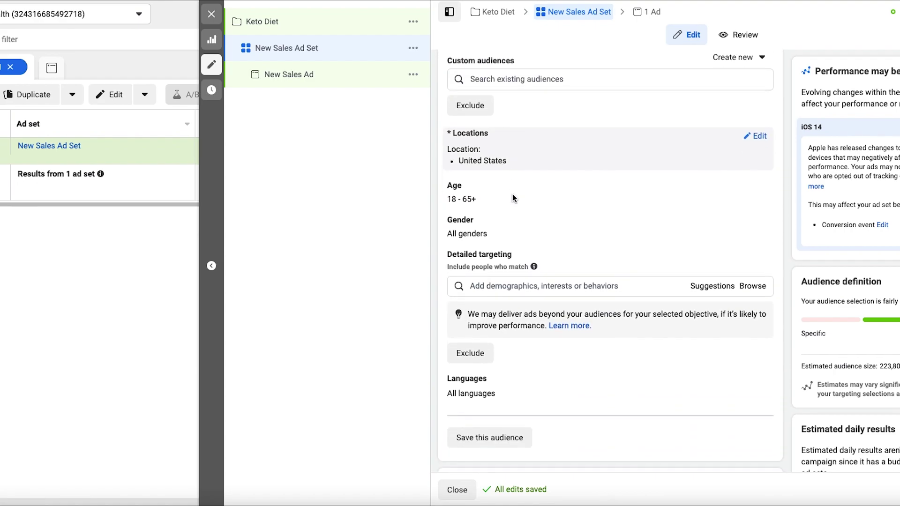
scroll(556, 237, up, 1)
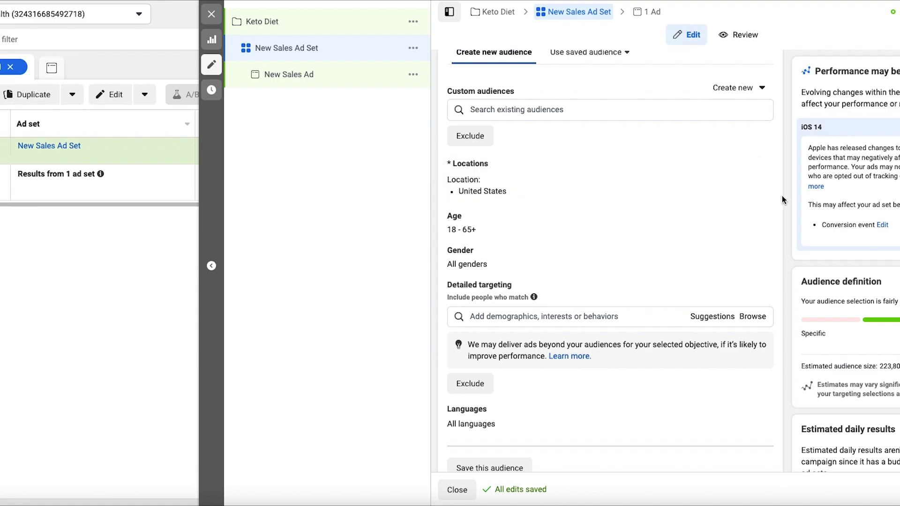
Search detailed targeting for "health" and add the Health & wellness (personal care) interest to the ad set.
click(563, 313)
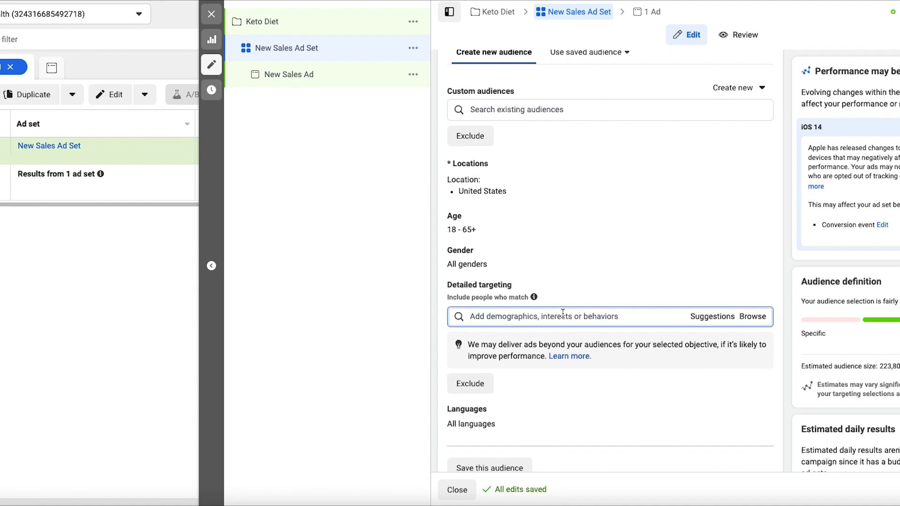
text(we)
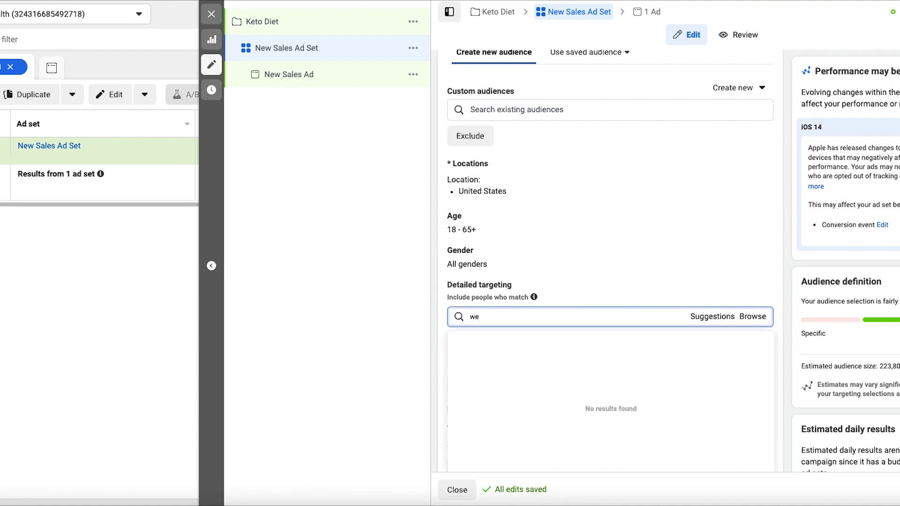
key(BackSpace)
key(BackSpace)
text(health)
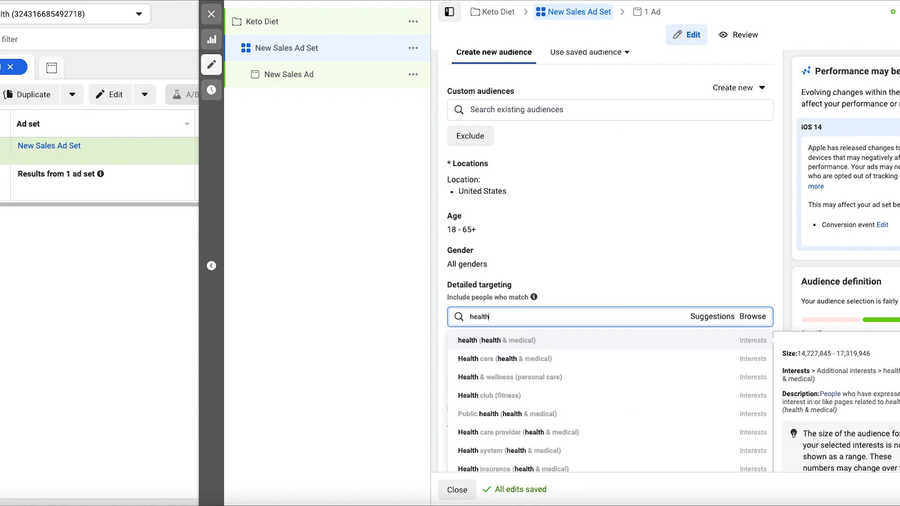
click(533, 378)
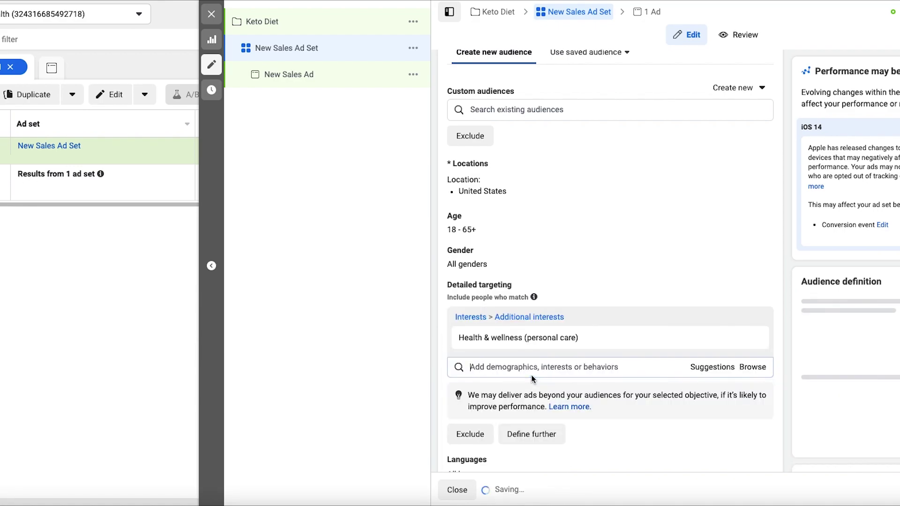
Search the detailed targeting options for "weight" interests, then clear the search.
text(weight)
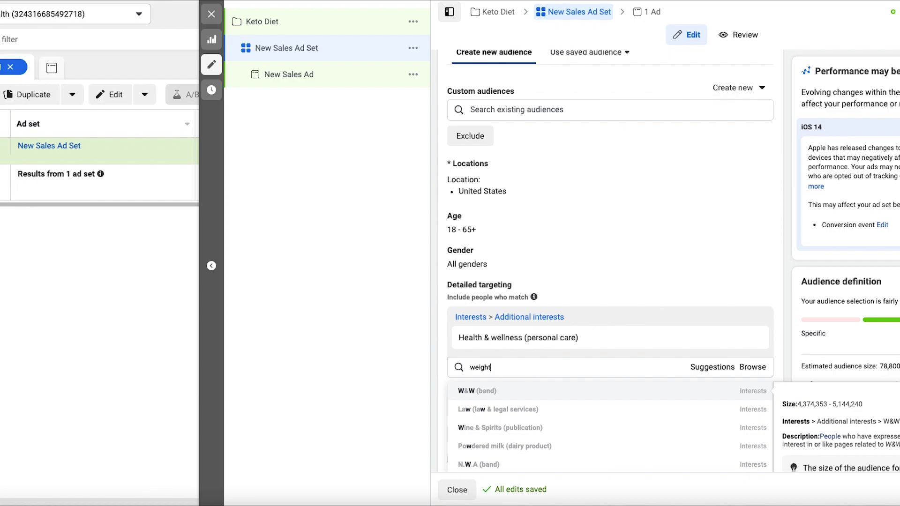
text(lo)
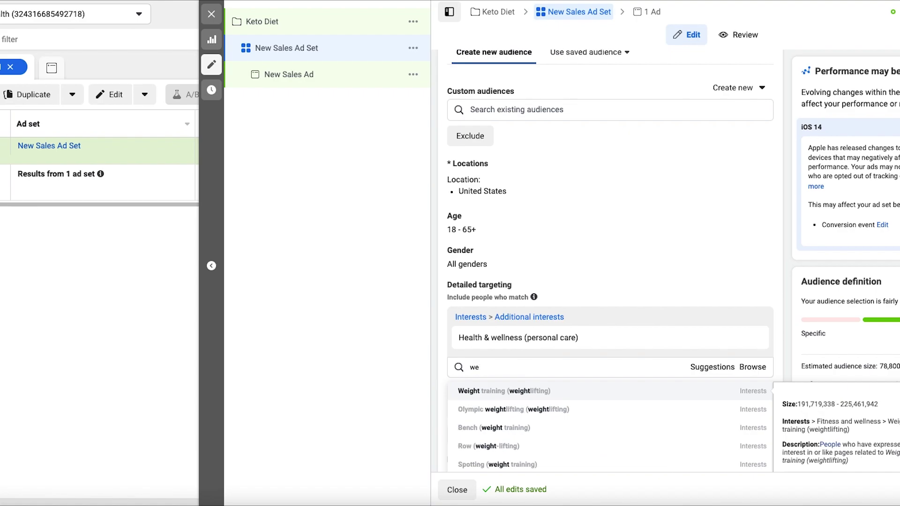
key(BackSpace)
key(BackSpace)
text(k)
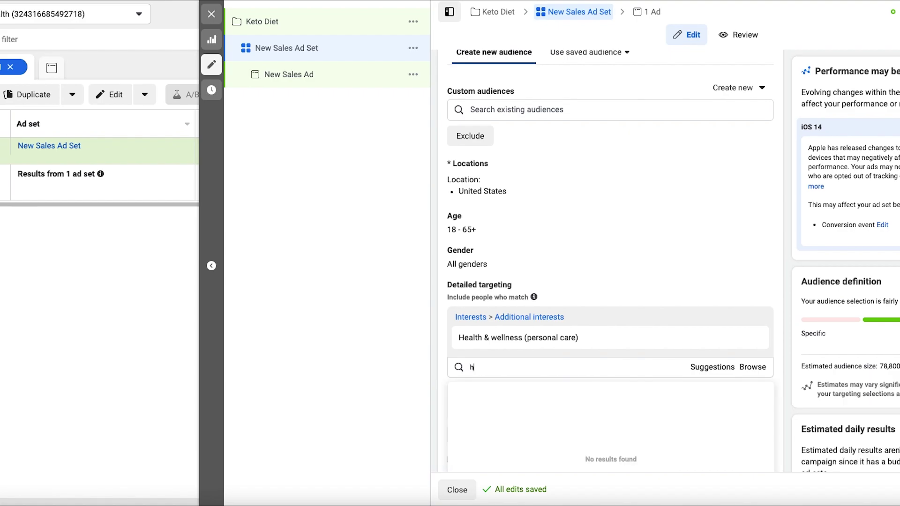
key(BackSpace)
text(di)
key(BackSpace)
key(BackSpace)
Search the interests for "health" again and add Health And Beauty (cosmetics) to the detailed targeting.
text(health)
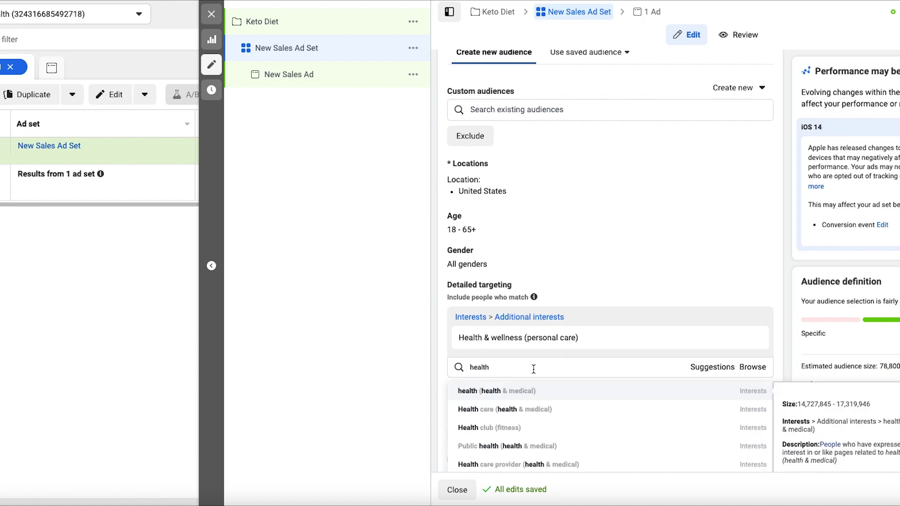
scroll(588, 392, down, 2)
scroll(588, 392, up, 3)
scroll(708, 363, down, 2)
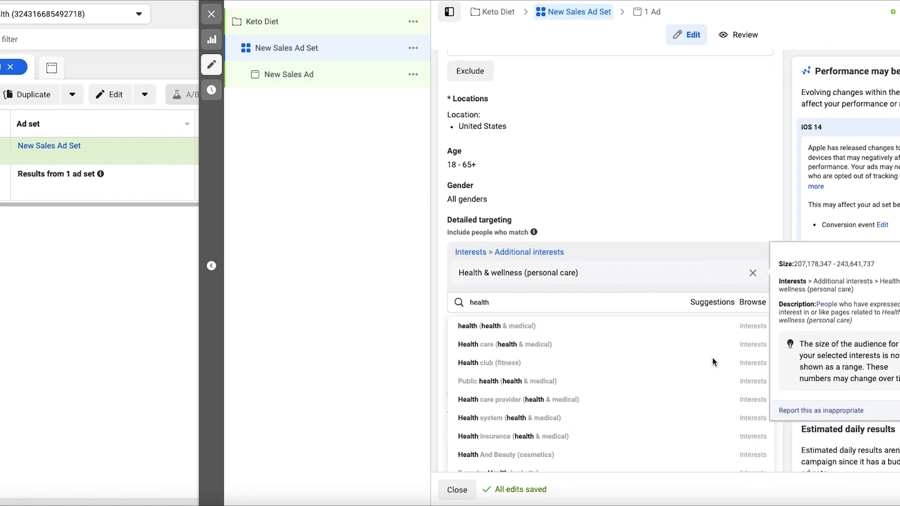
scroll(619, 383, down, 3)
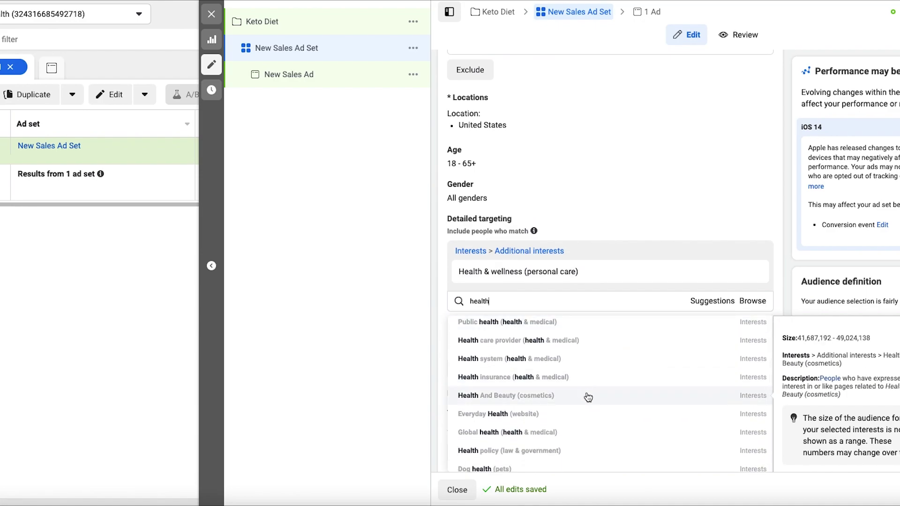
click(588, 398)
Search the interests for "well" and add EatingWell (publication) to the detailed targeting.
click(563, 327)
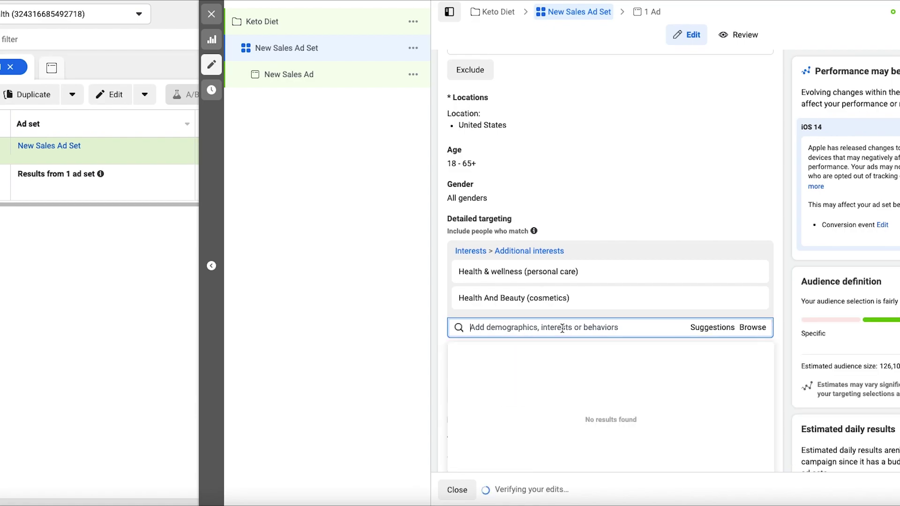
text(welln)
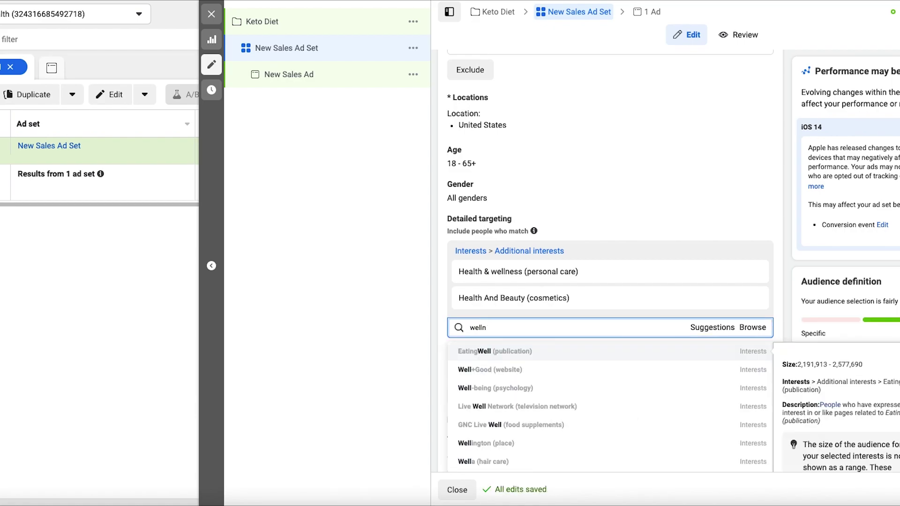
key(BackSpace)
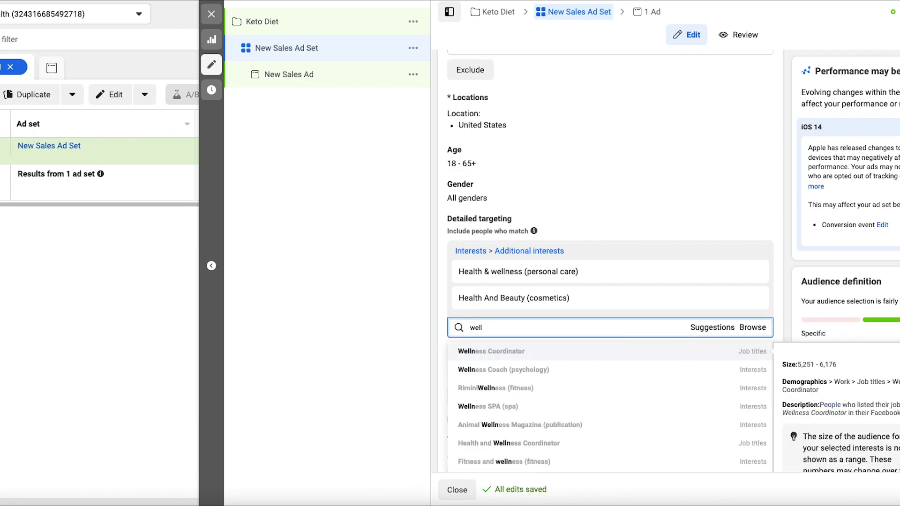
click(540, 355)
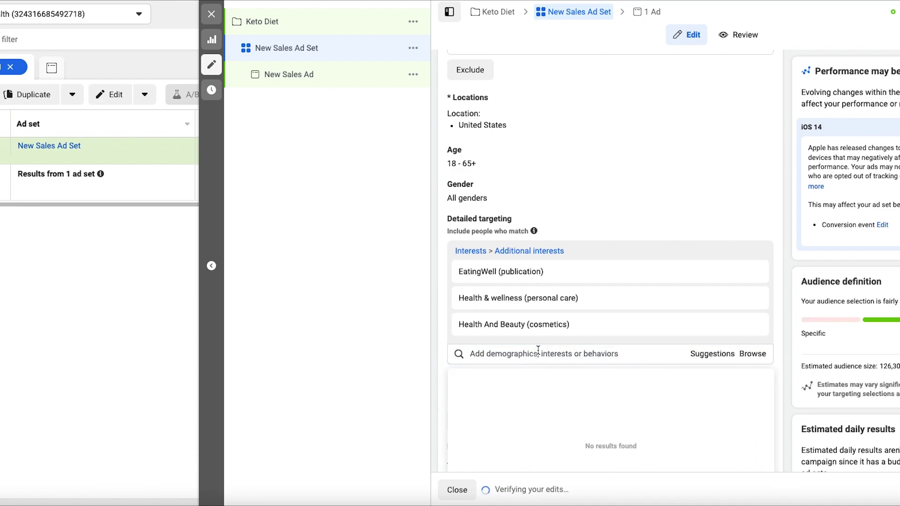
Search the detailed targeting for "diet" and look through the suggested interests.
text(diet)
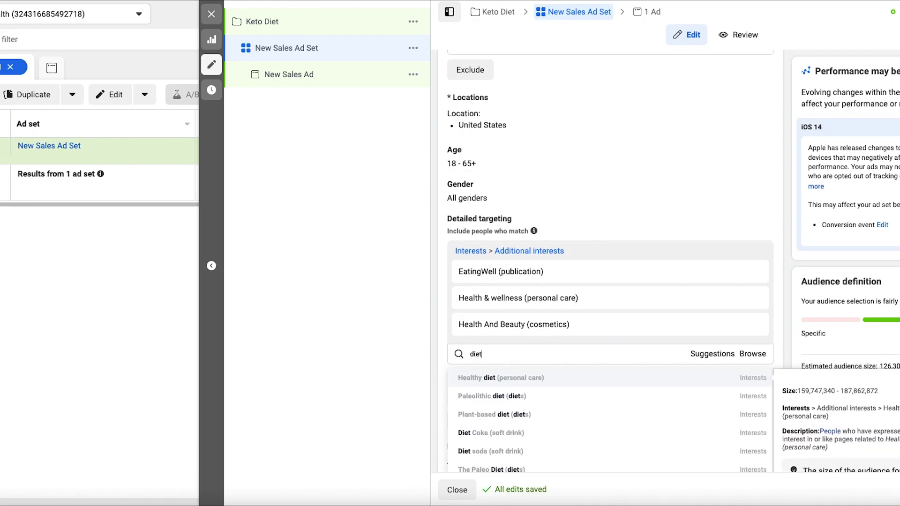
scroll(542, 354, down, 5)
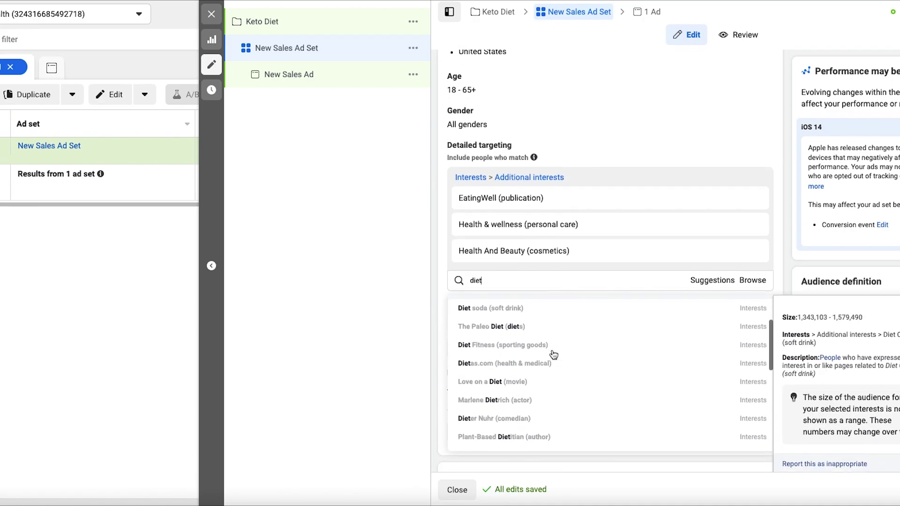
scroll(554, 355, up, 3)
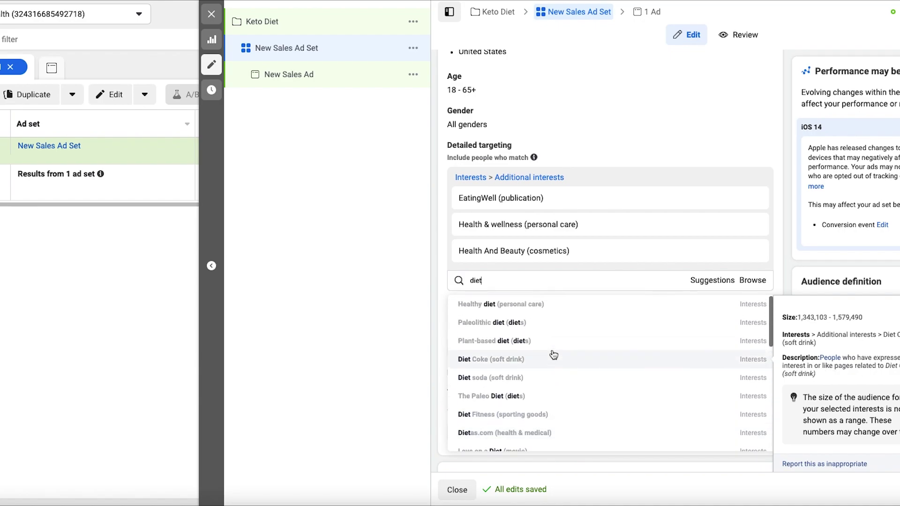
Replace the search term with "keto" and add the Ketone (science) interest to the detailed targeting.
key(BackSpace)
key(BackSpace)
key(BackSpace)
key(BackSpace)
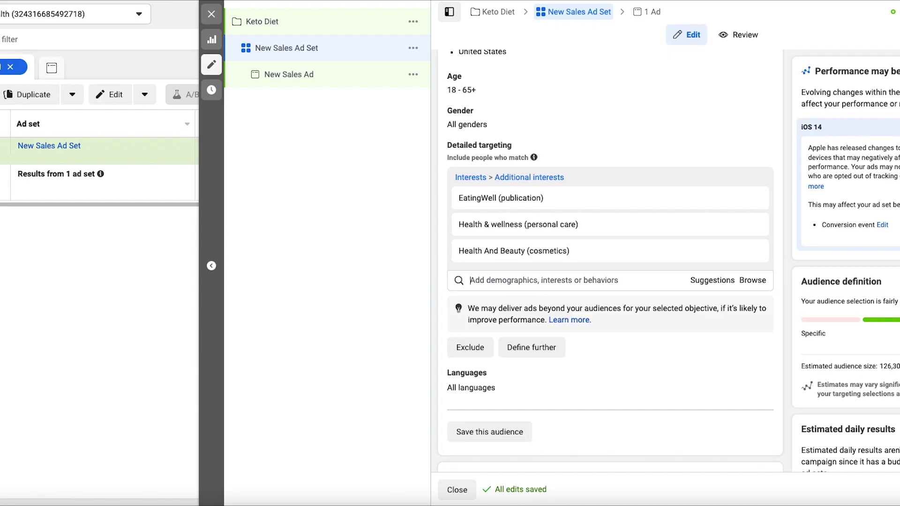
text(keto)
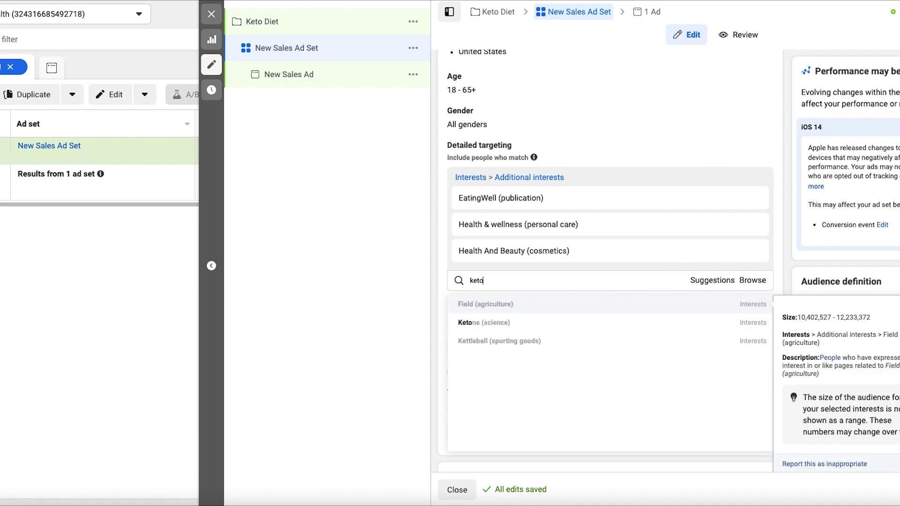
click(511, 322)
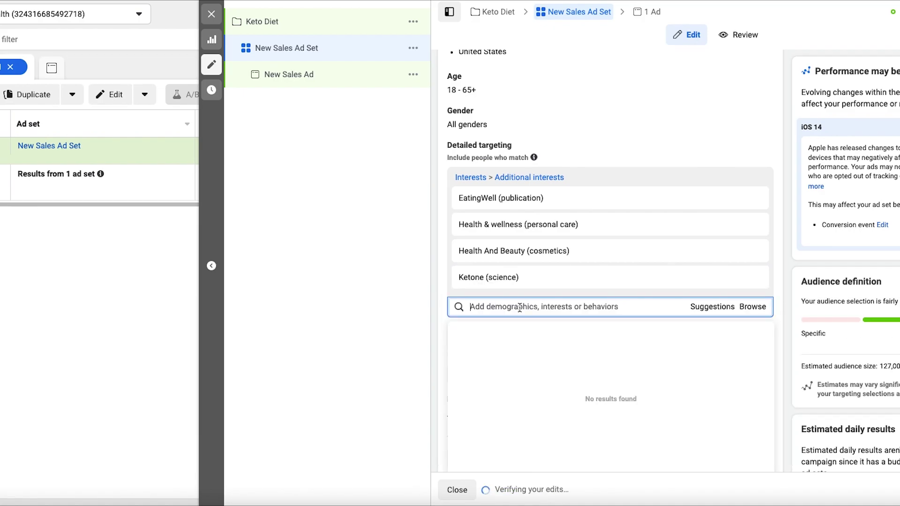
Search the detailed targeting for keto diet and "ketogen" interests, then clear the search.
text(keto die)
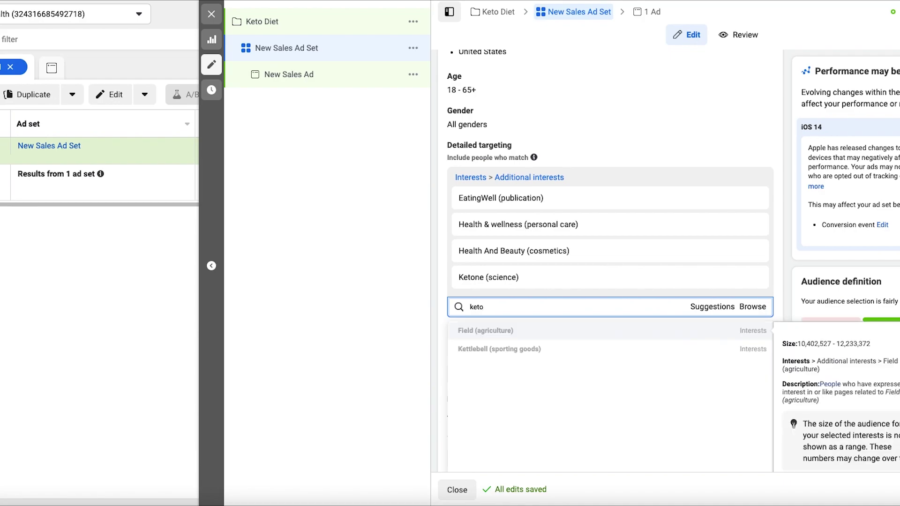
text(gen)
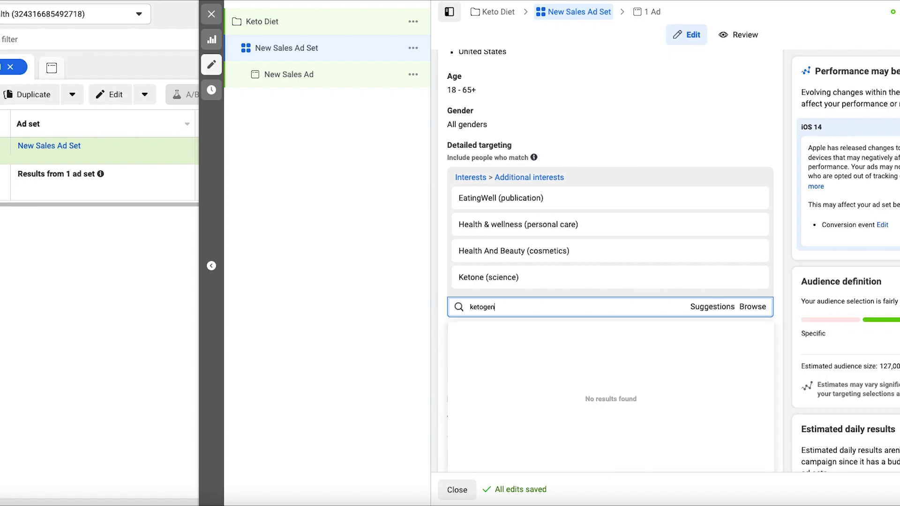
key(BackSpace)
key(BackSpace)
key(BackSpace)
key(BackSpace)
key(BackSpace)
key(BackSpace)
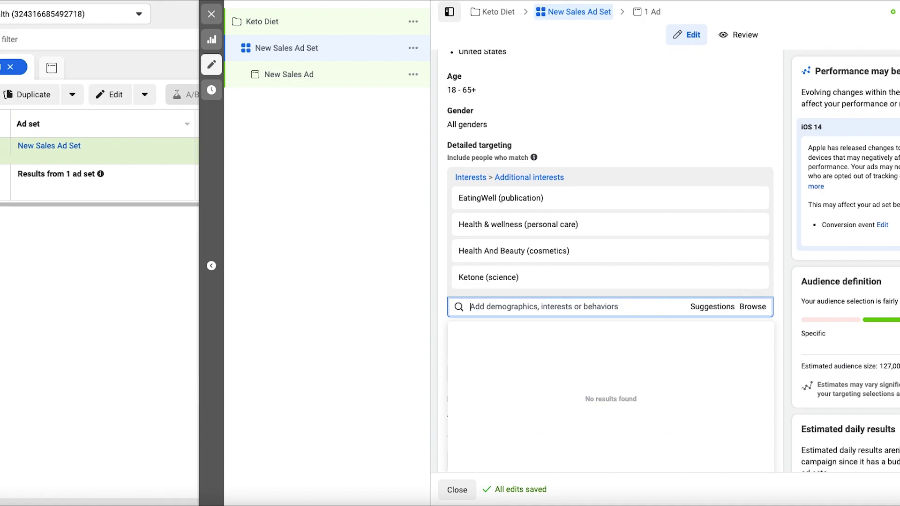
Search the interests for "paleo" and add The Paleo Diet (diets) to the detailed targeting.
text(f)
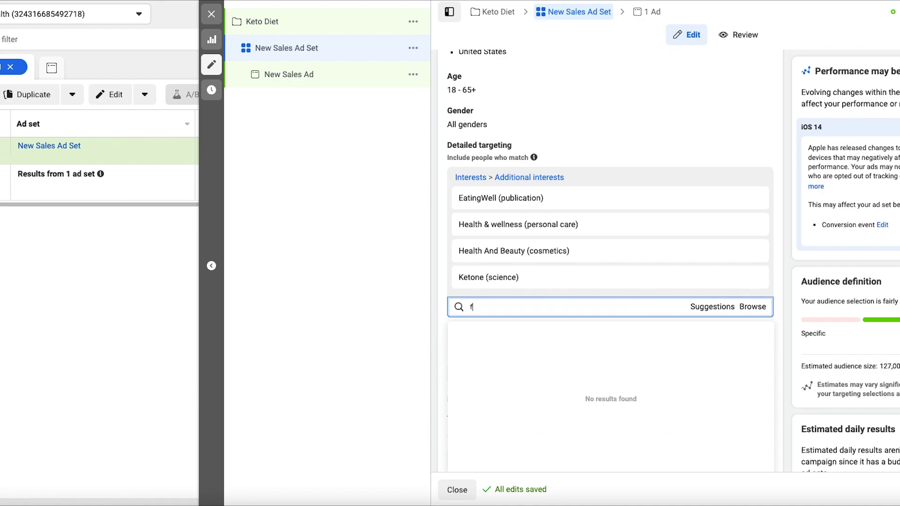
key(BackSpace)
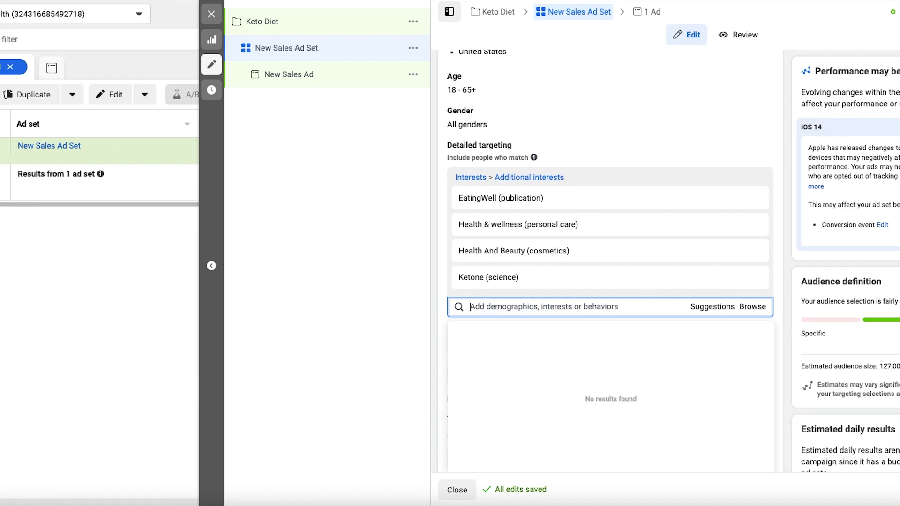
text(paleo)
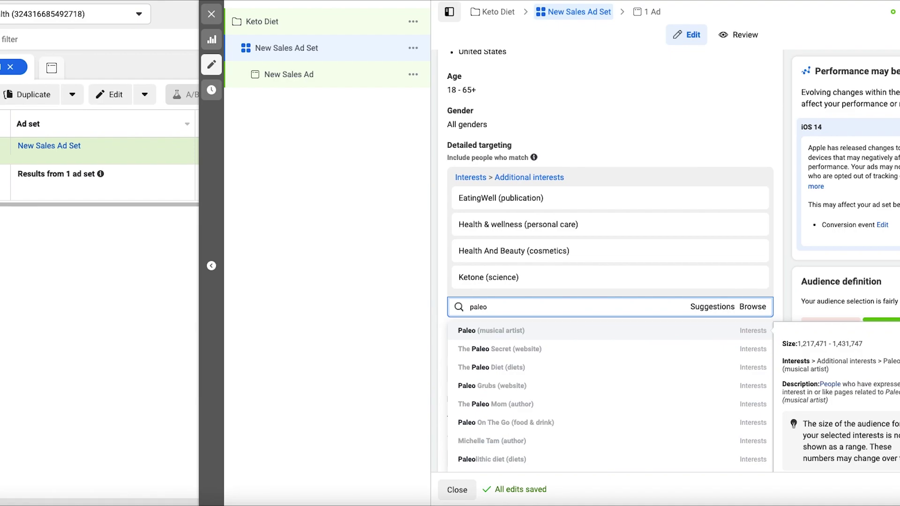
click(498, 367)
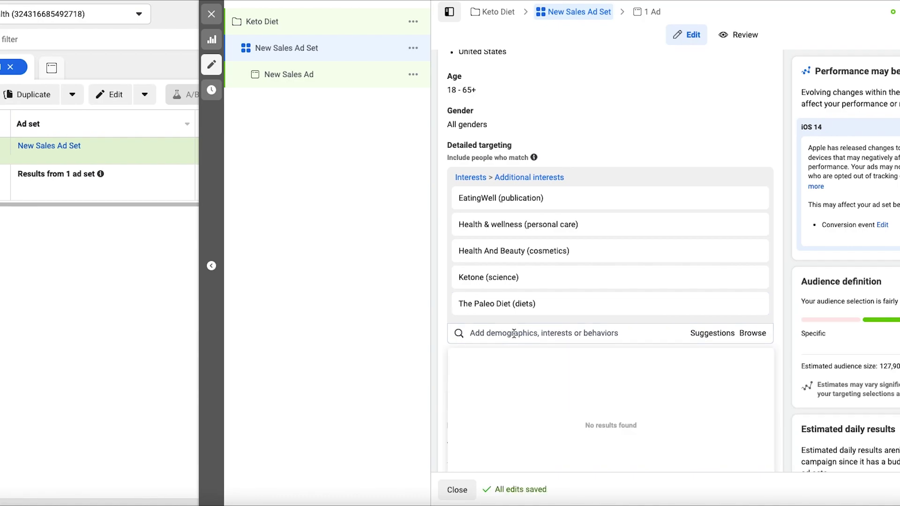
Search the detailed targeting for "The keto" and clear the term.
click(514, 334)
text(K)
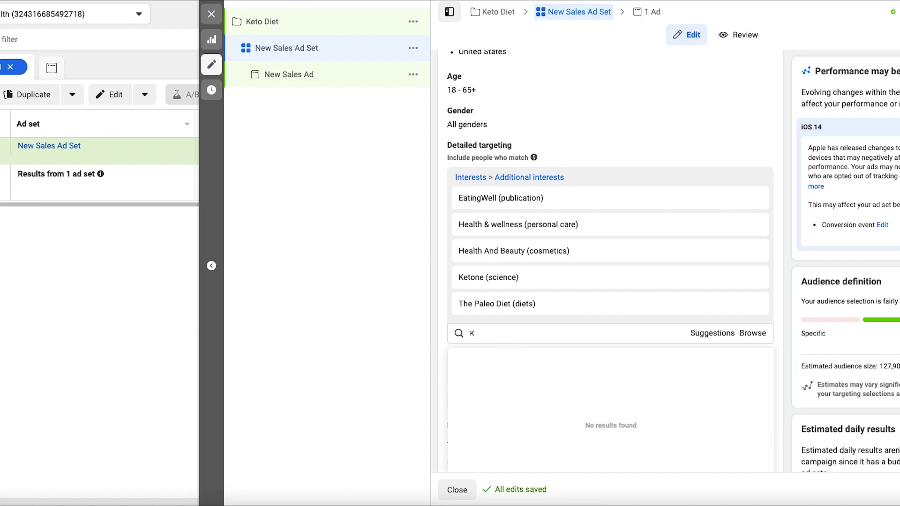
key(BackSpace)
text(The keto)
key(BackSpace)
key(BackSpace)
key(BackSpace)
key(BackSpace)
key(BackSpace)
Search the interests for "diet" and add Healthy diet (personal care) to the detailed targeting.
text(di)
scroll(605, 389, down, 3)
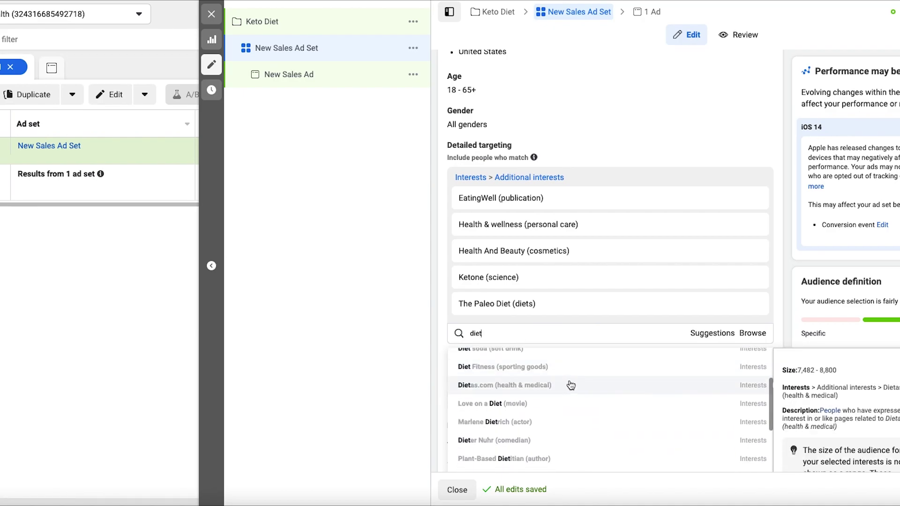
scroll(561, 385, down, 2)
scroll(563, 385, down, 4)
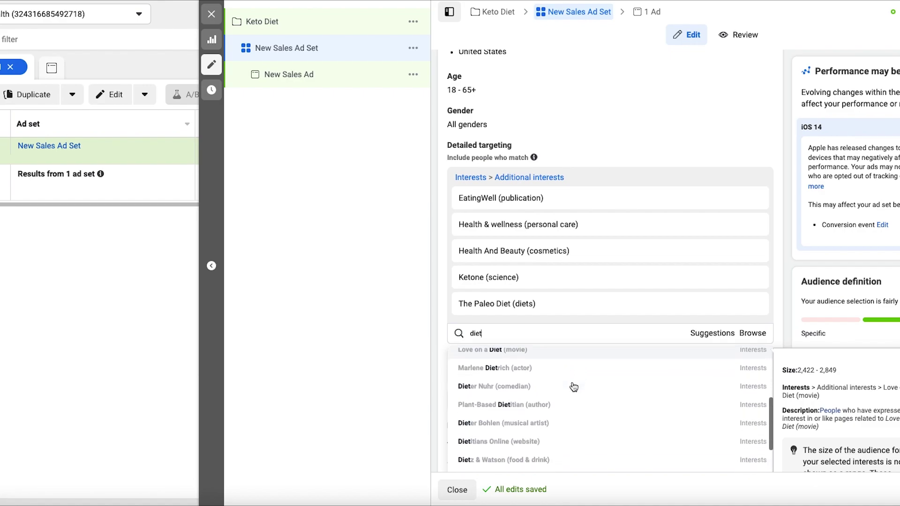
scroll(570, 388, up, 1)
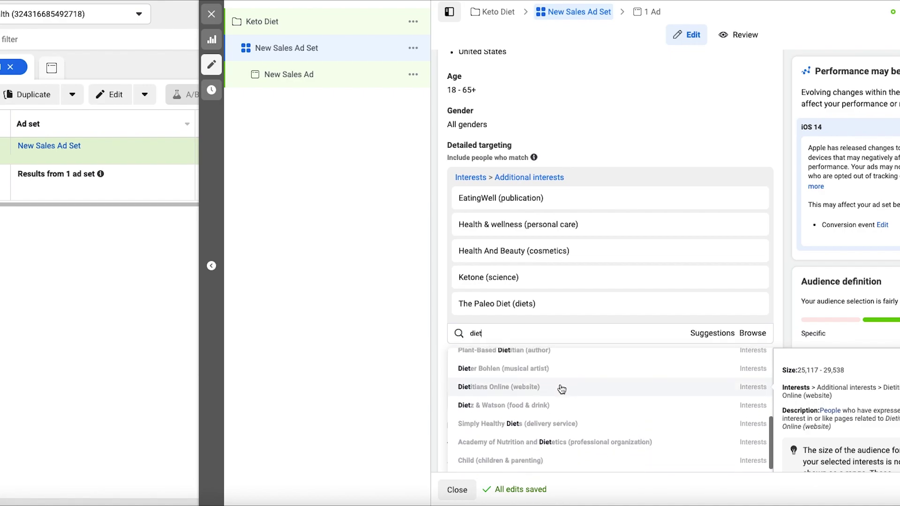
scroll(564, 389, down, 4)
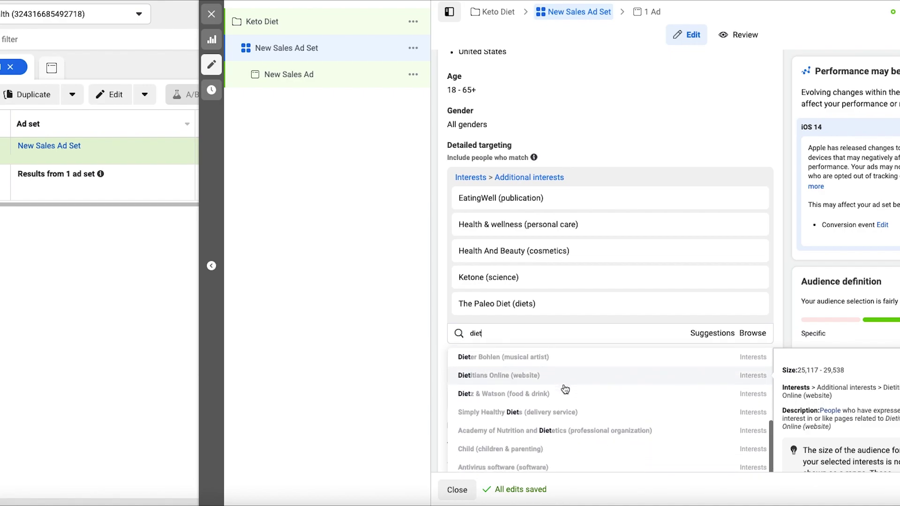
scroll(565, 390, down, 5)
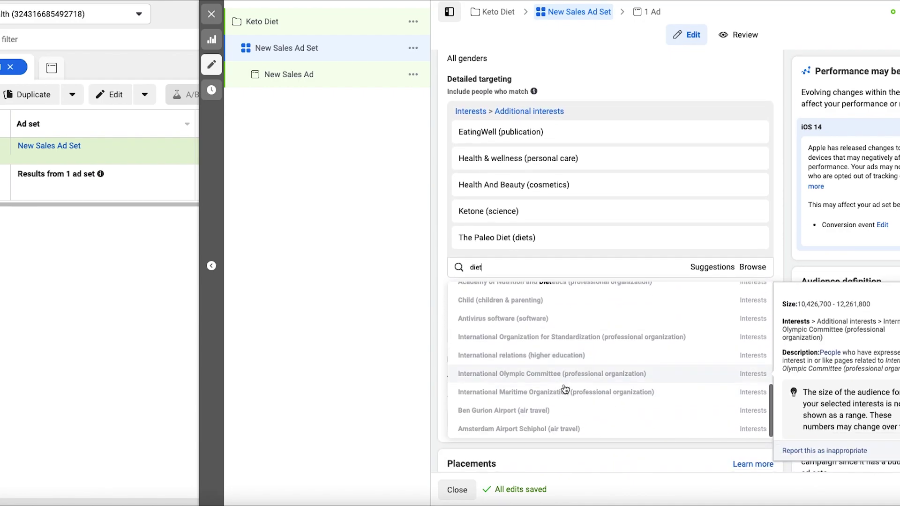
scroll(565, 389, up, 8)
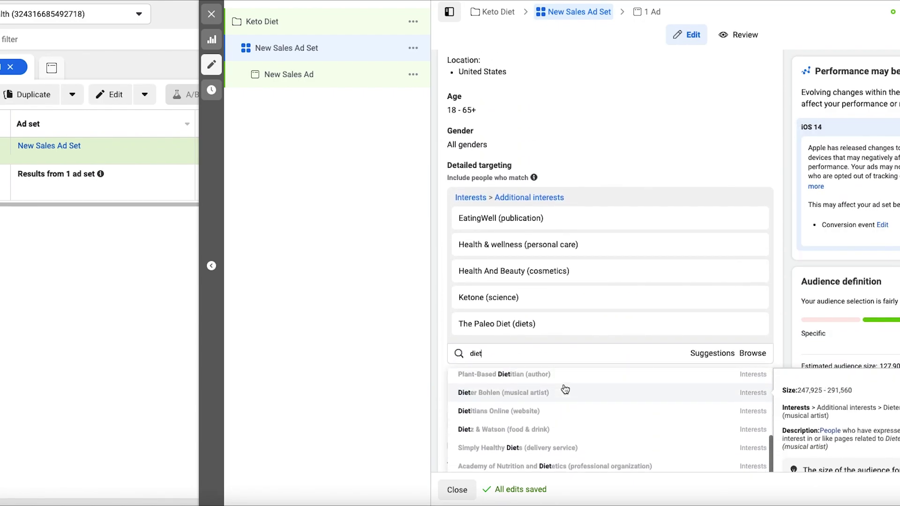
scroll(565, 389, up, 2)
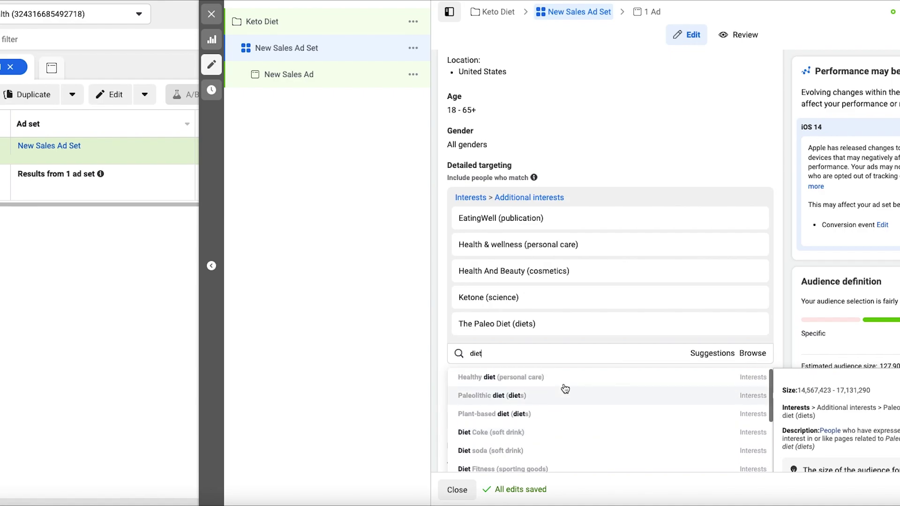
click(515, 379)
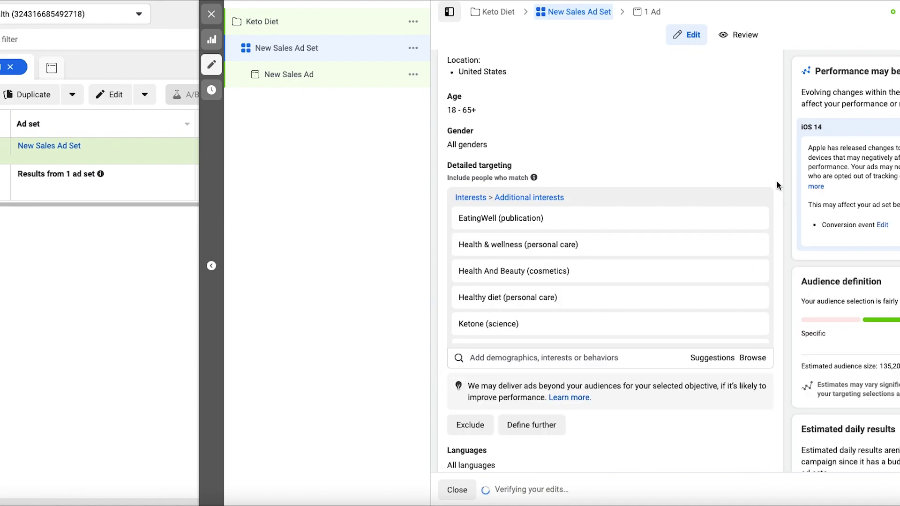
Browse the purchase behavior category and add Engaged Shoppers to the detailed targeting.
scroll(707, 262, down, 1)
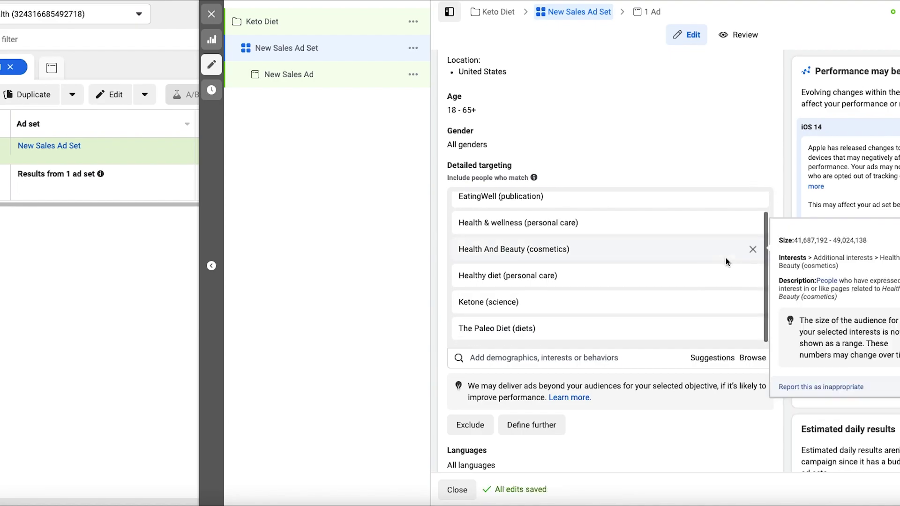
scroll(726, 262, up, 1)
scroll(726, 262, down, 1)
scroll(778, 230, down, 3)
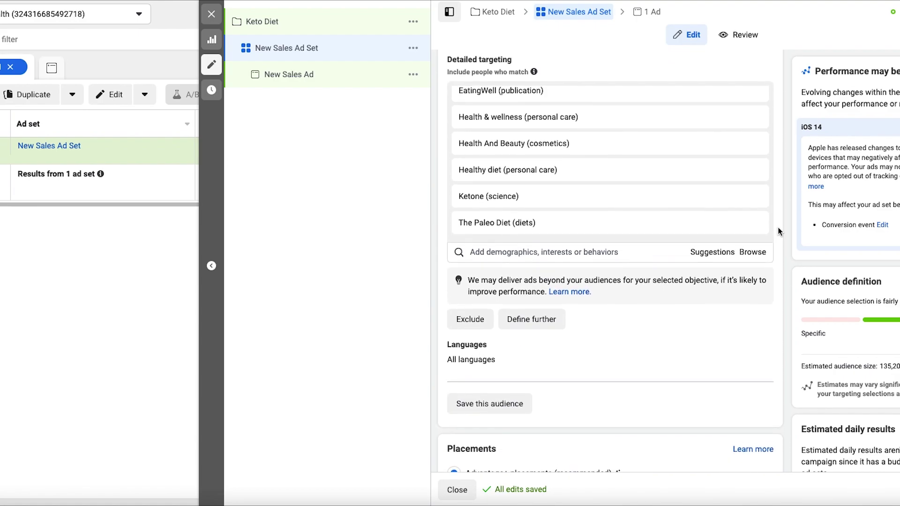
click(607, 252)
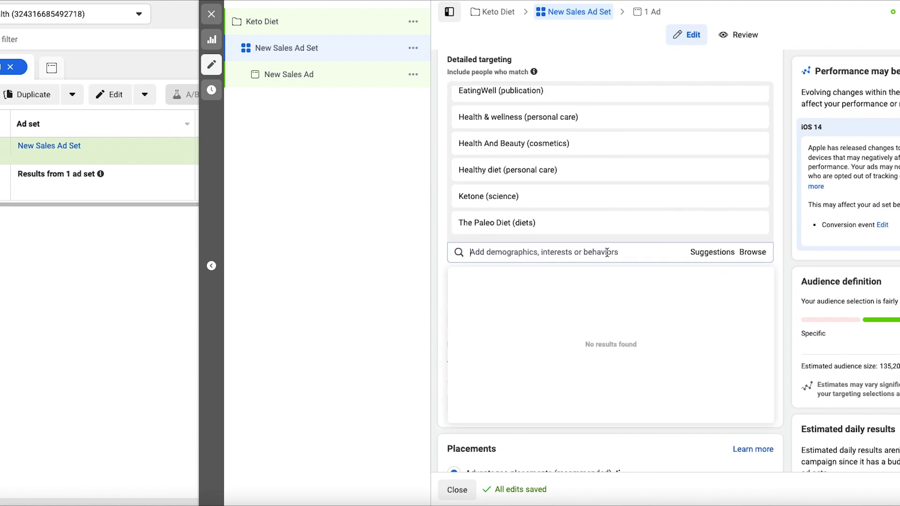
click(753, 252)
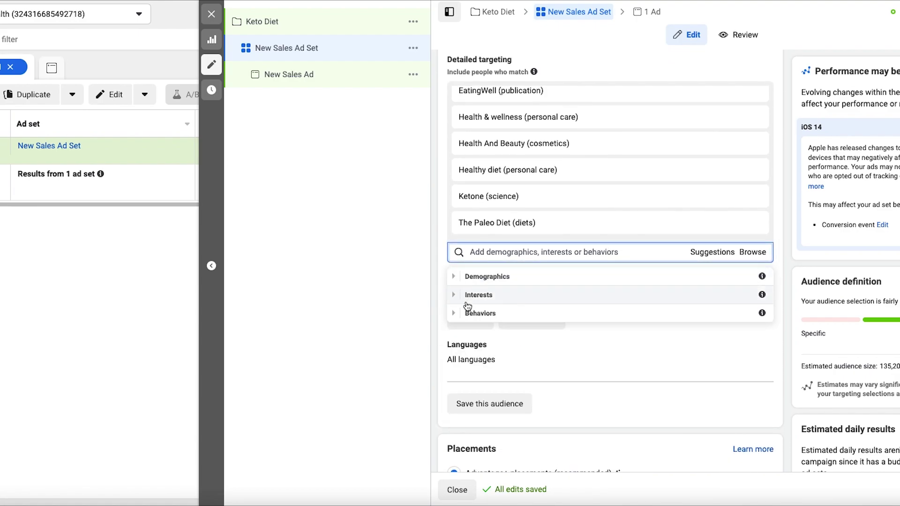
click(462, 313)
scroll(565, 335, down, 1)
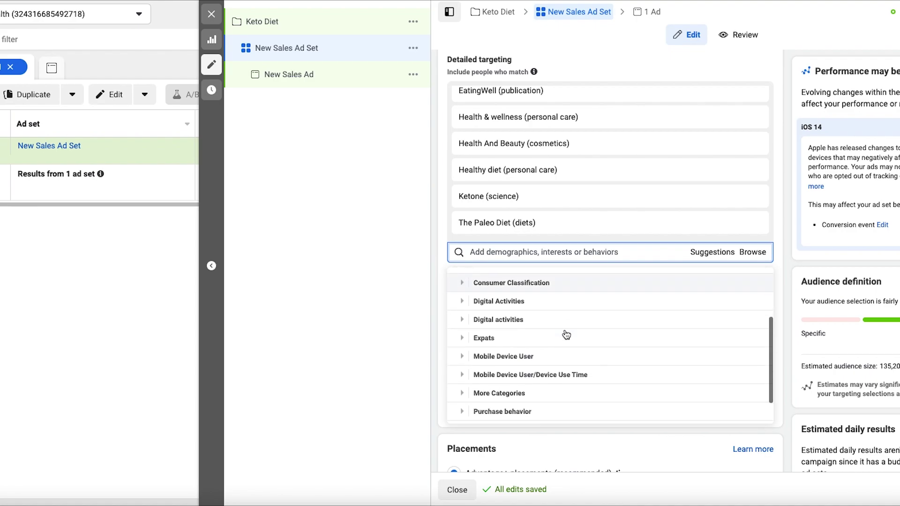
scroll(566, 334, down, 1)
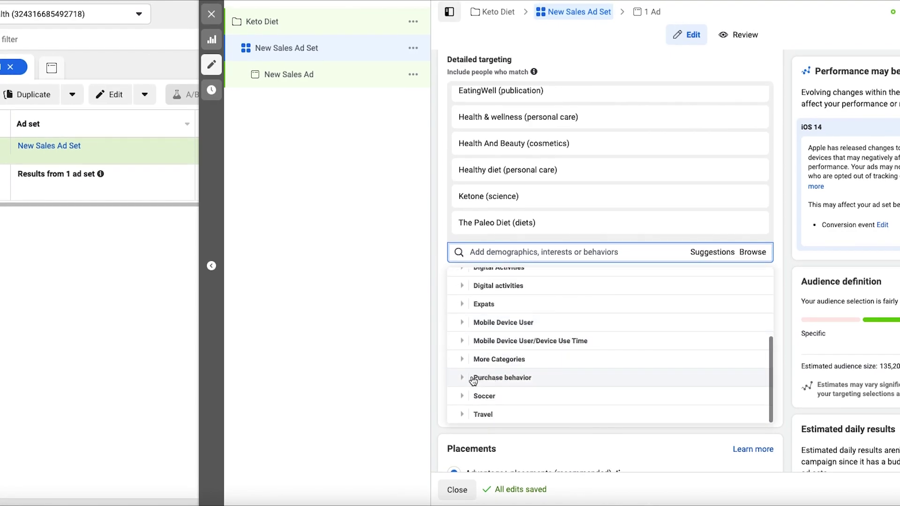
click(463, 378)
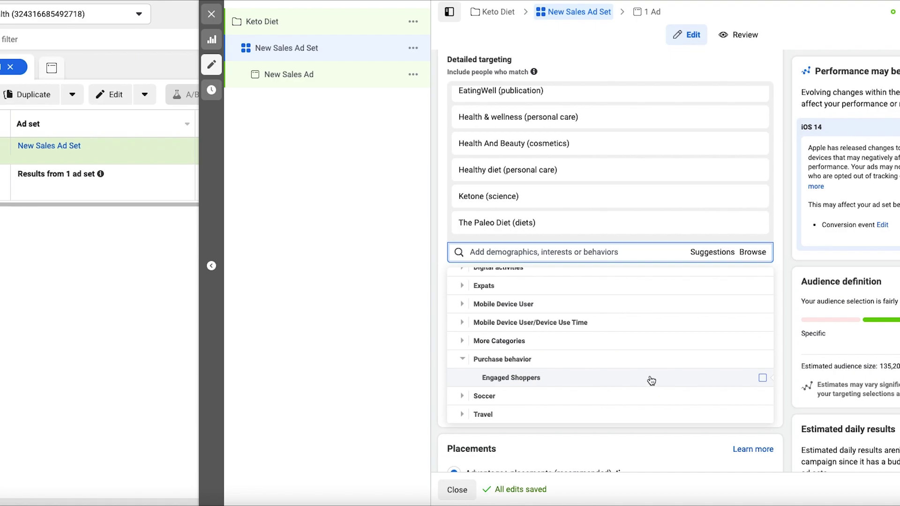
click(763, 378)
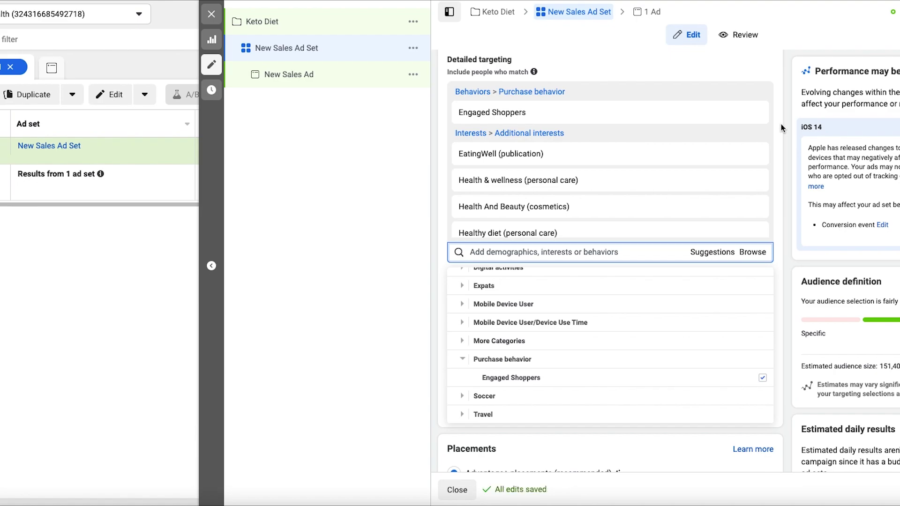
Try adding the top 10%, 10%-25%, 25%-50% and 5% household income groups from the financial demographics.
scroll(654, 333, up, 5)
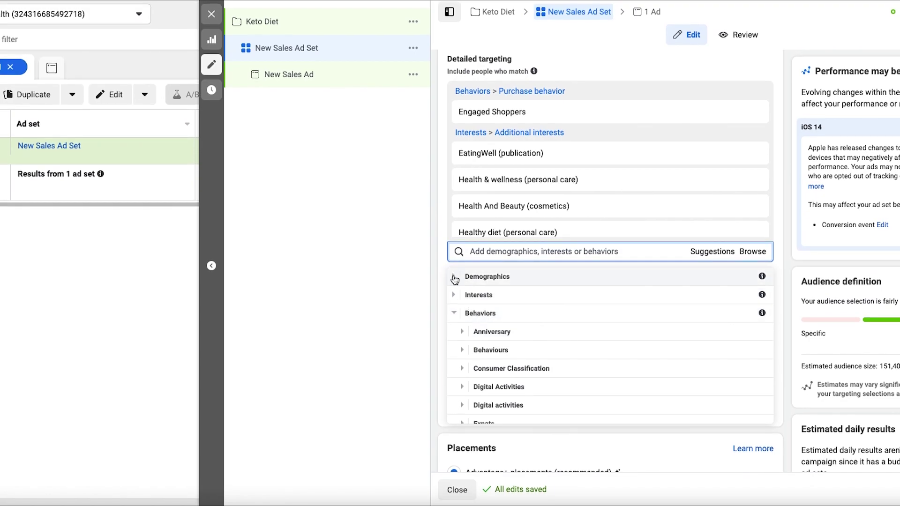
click(454, 277)
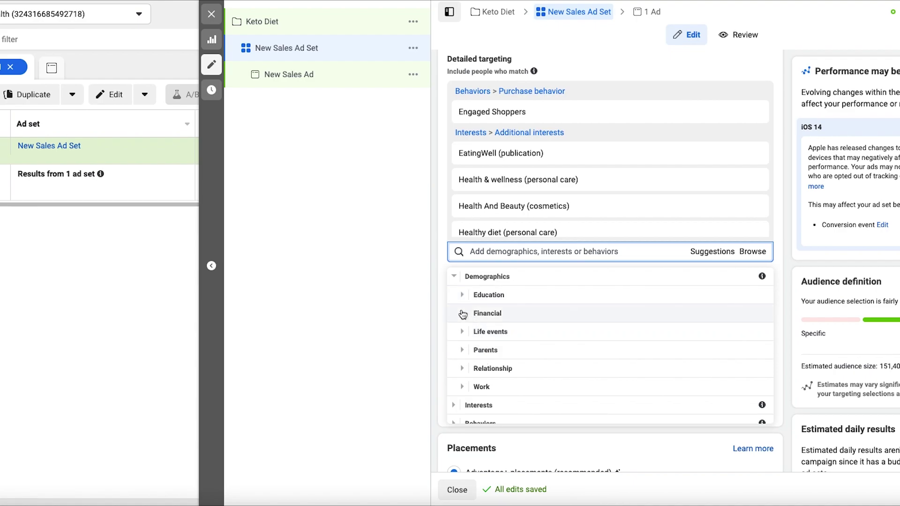
click(462, 313)
click(469, 308)
scroll(473, 307, down, 1)
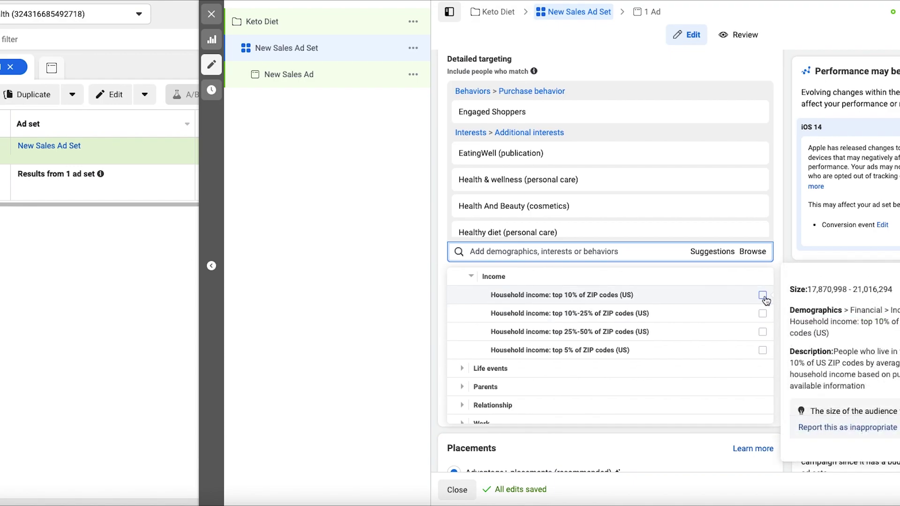
click(762, 314)
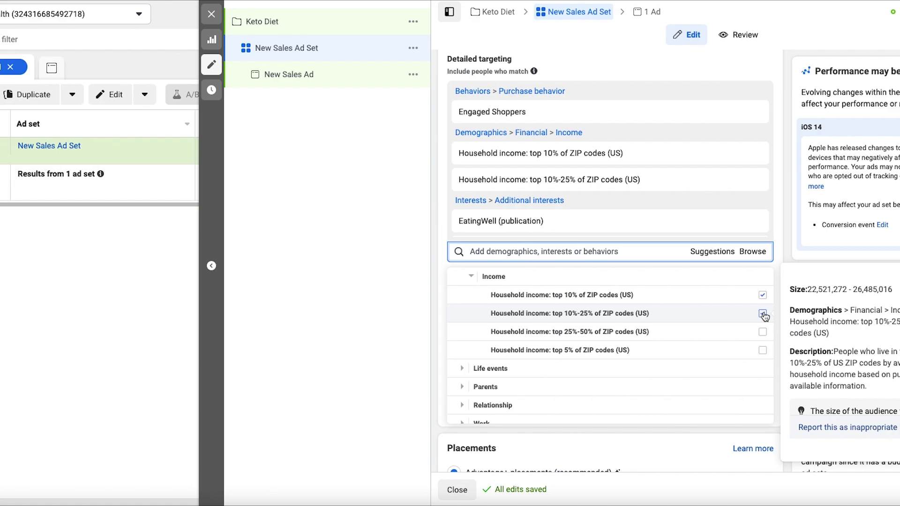
click(763, 332)
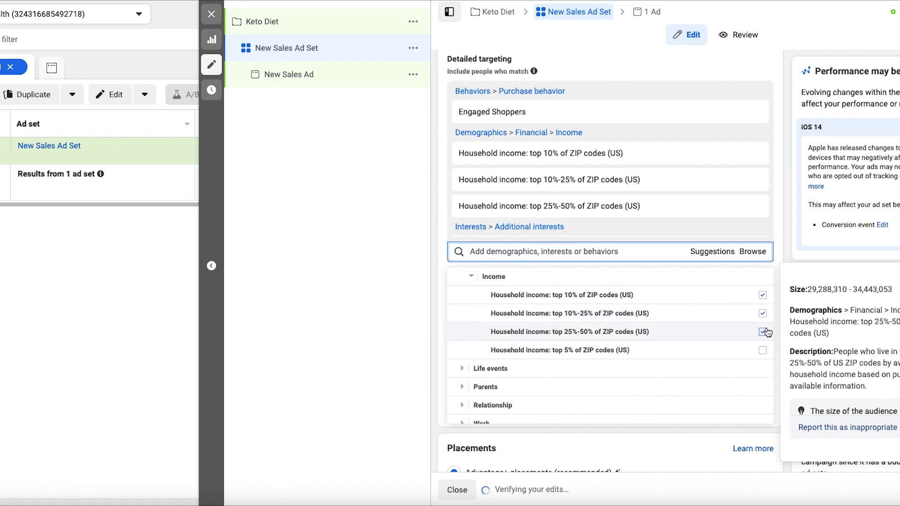
click(762, 350)
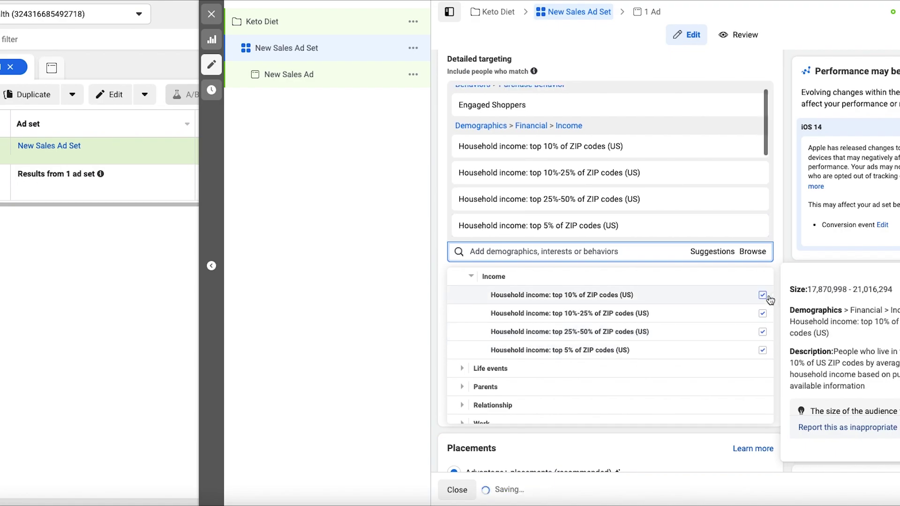
Remove all household income groups from the detailed targeting.
click(763, 295)
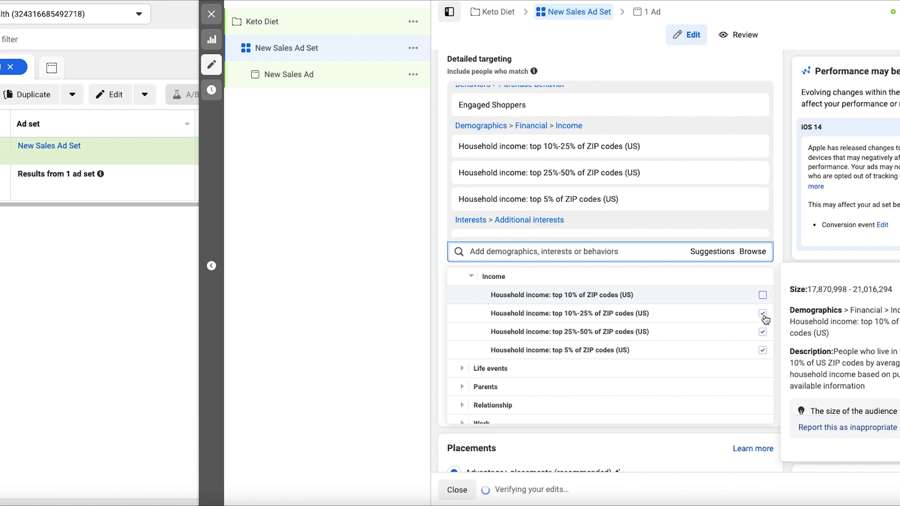
click(763, 313)
click(764, 295)
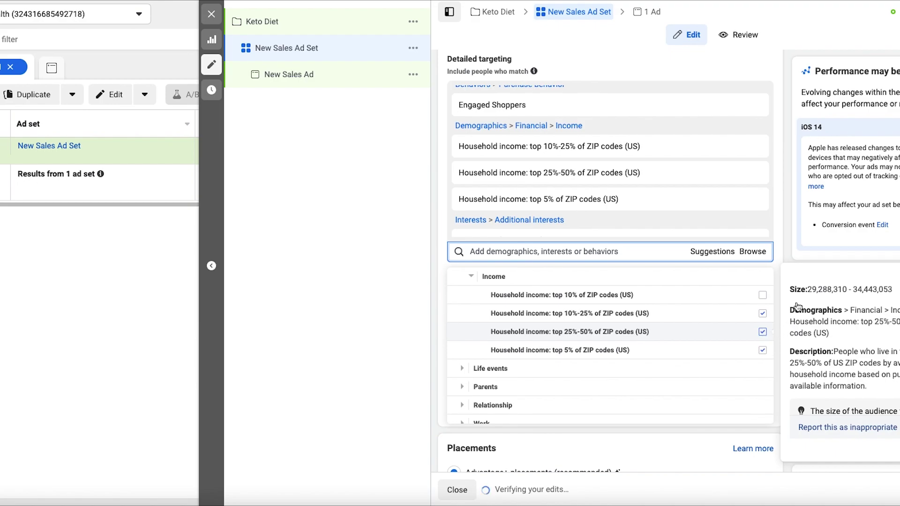
click(780, 265)
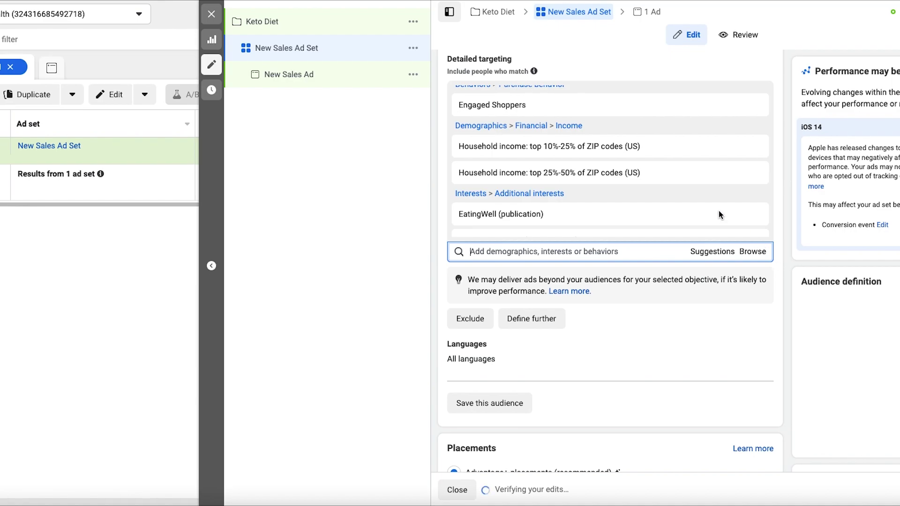
mouse_move(746, 147)
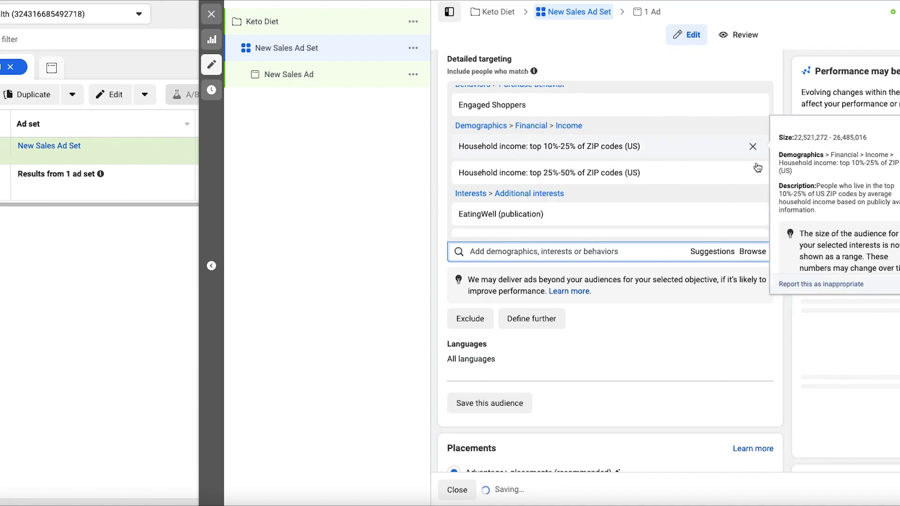
click(753, 147)
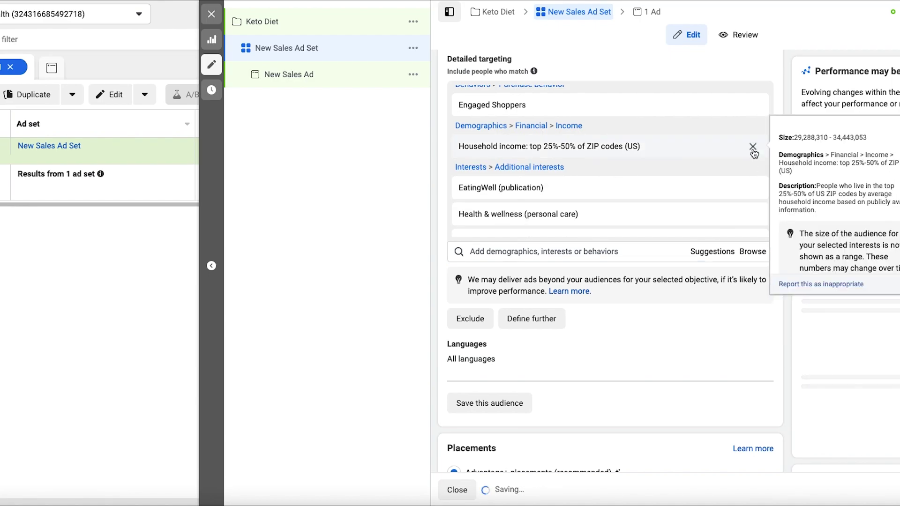
click(753, 149)
scroll(792, 342, down, 2)
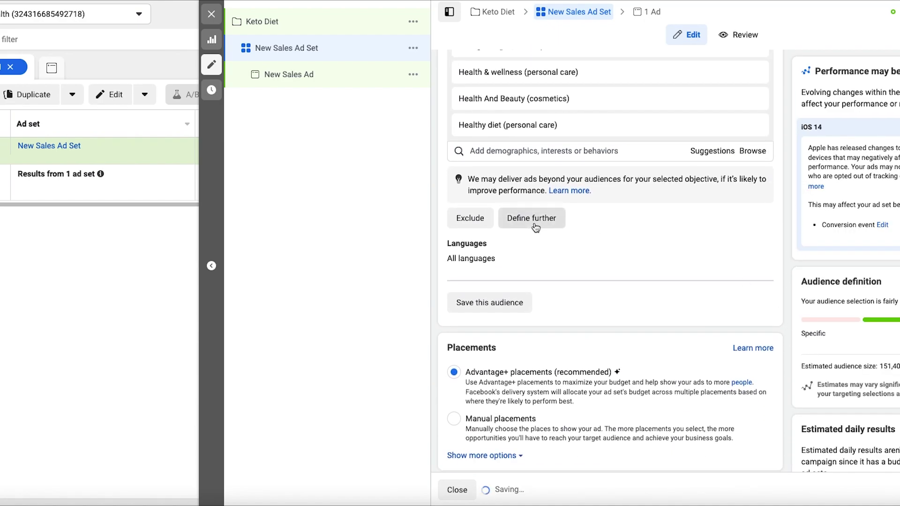
click(535, 223)
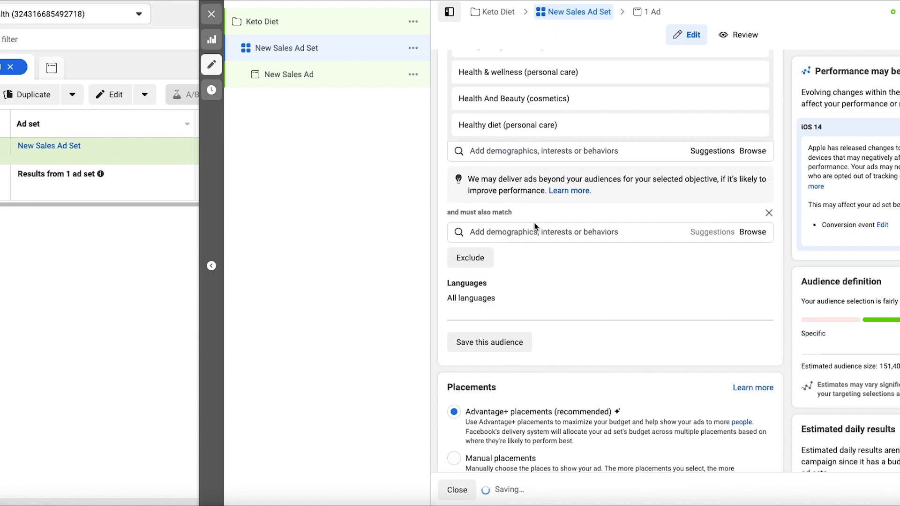
click(770, 215)
Review the ad set's placements, optimization and delivery, conversion and audience targeting settings.
scroll(713, 280, down, 3)
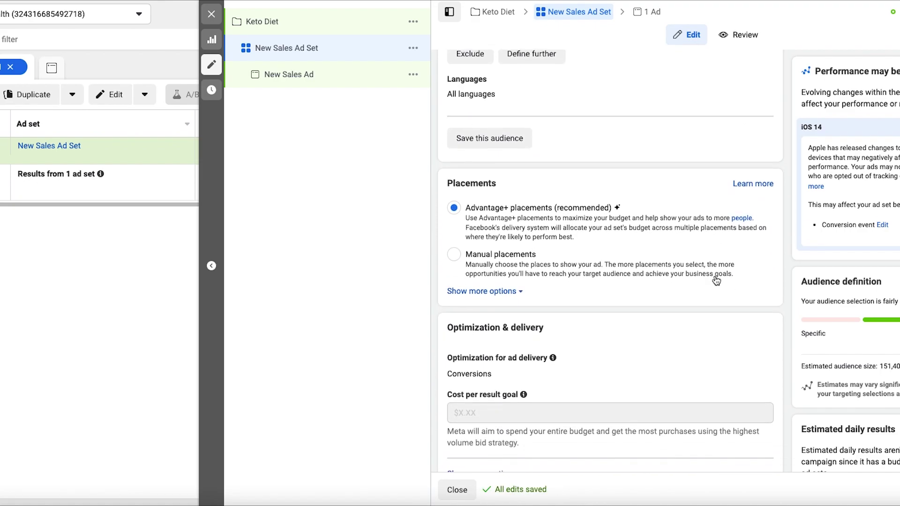
scroll(717, 280, down, 1)
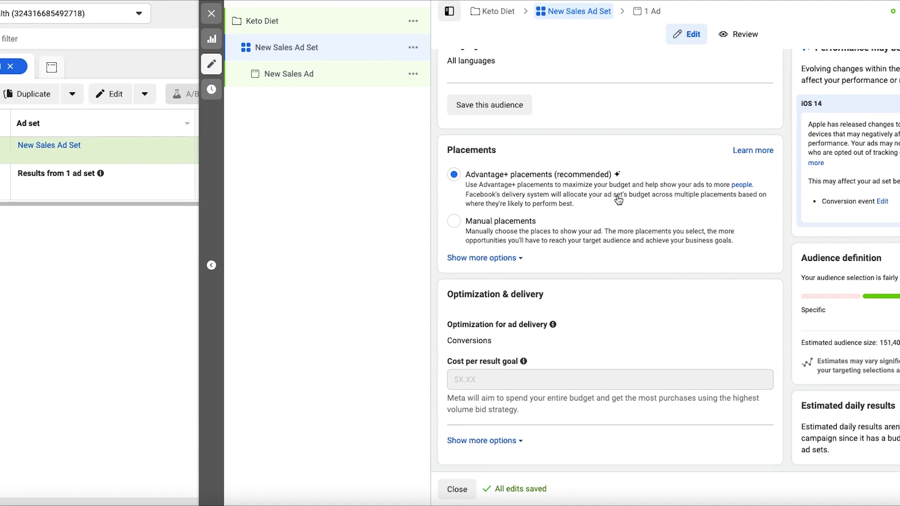
scroll(786, 227, up, 1)
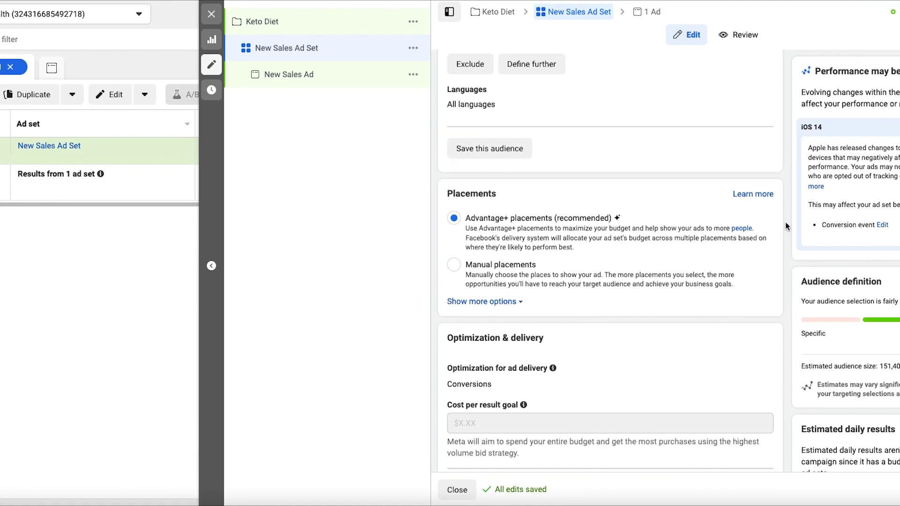
scroll(786, 227, up, 20)
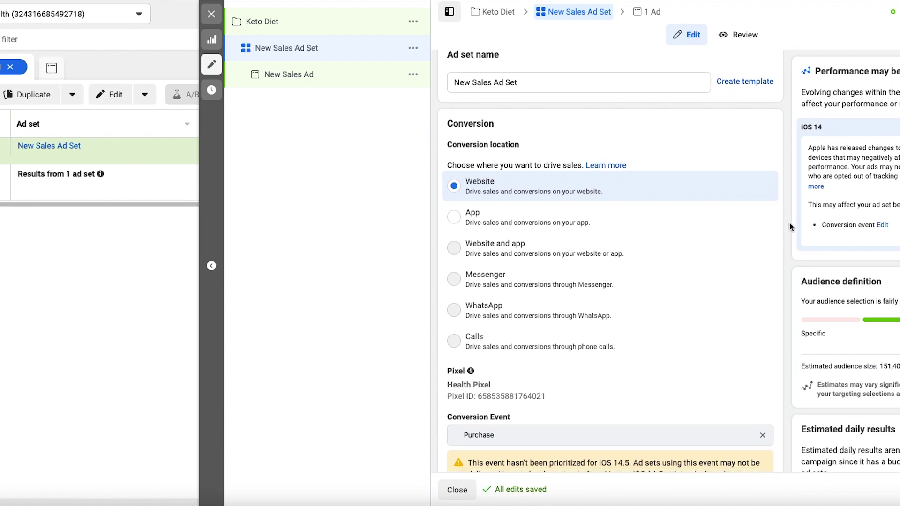
scroll(790, 223, down, 15)
scroll(789, 223, down, 8)
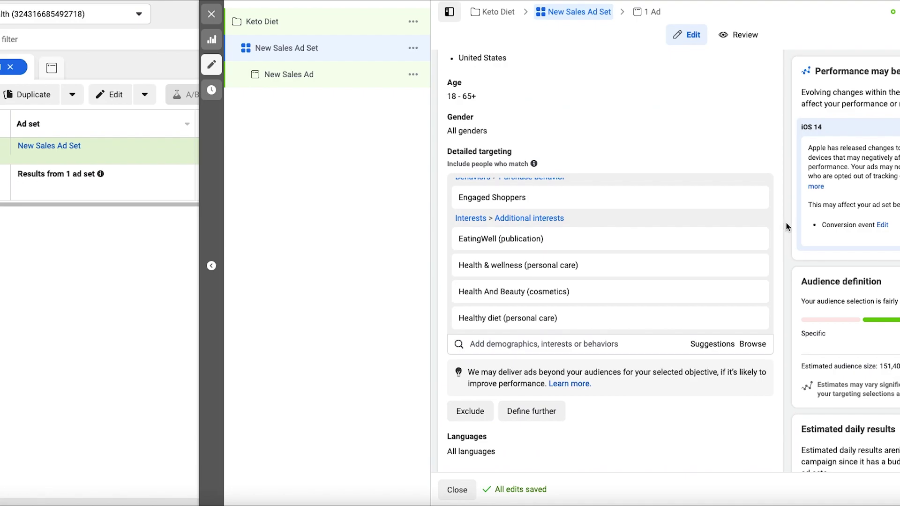
scroll(787, 222, down, 8)
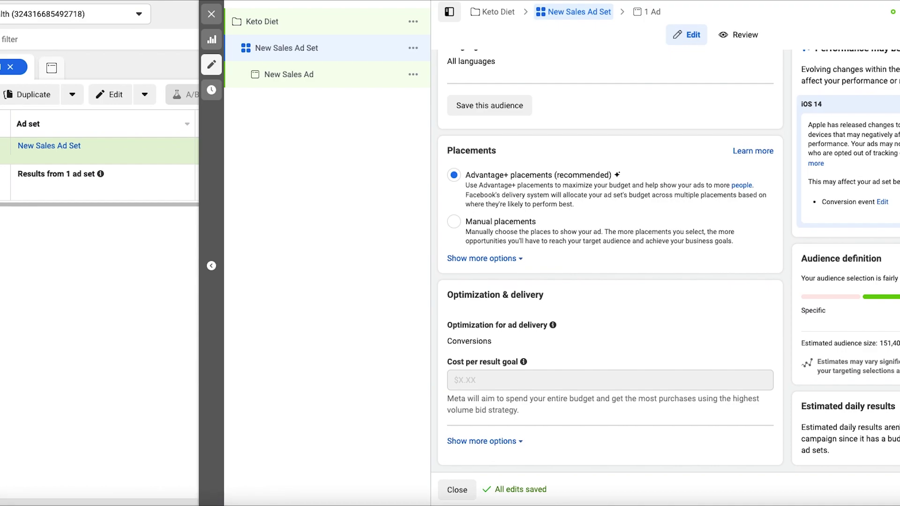
Add the 1080 × 1080 account image of two people cooking in a kitchen as the New Sales Ad's media.
click(289, 74)
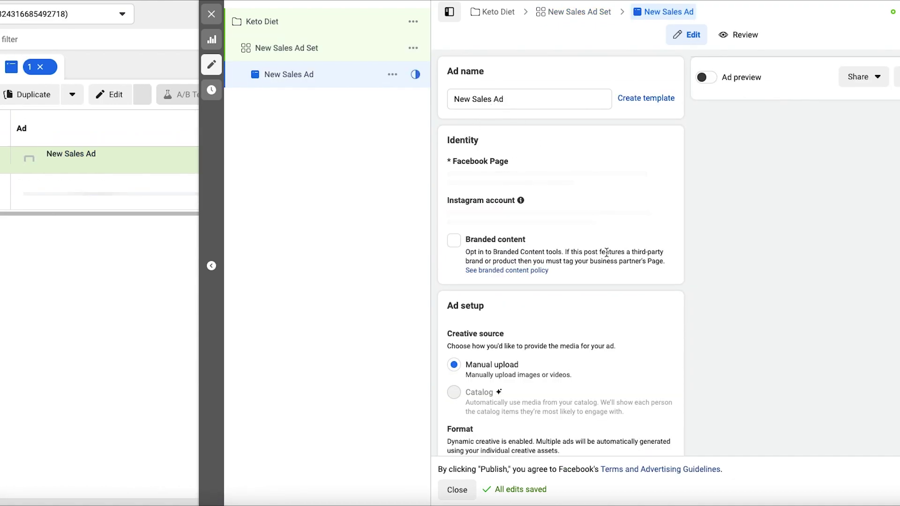
scroll(621, 250, down, 1)
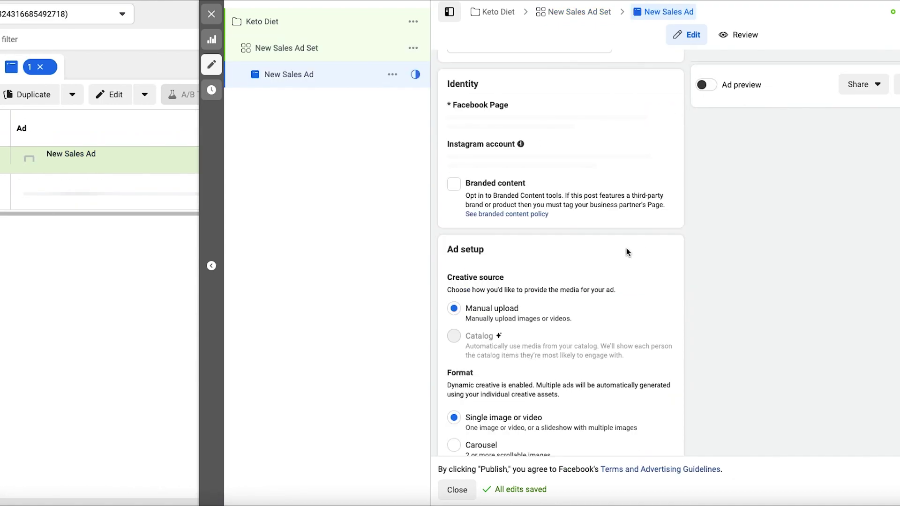
scroll(671, 249, down, 4)
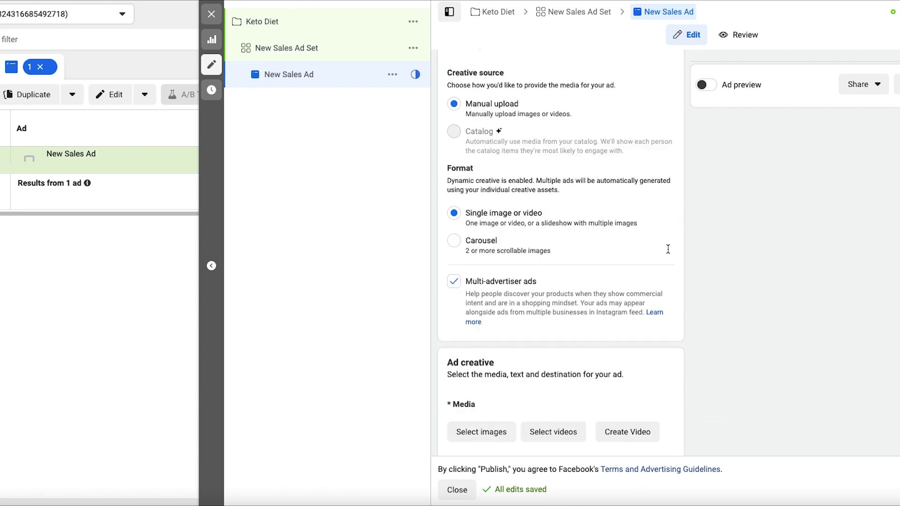
scroll(669, 249, down, 4)
scroll(668, 249, up, 3)
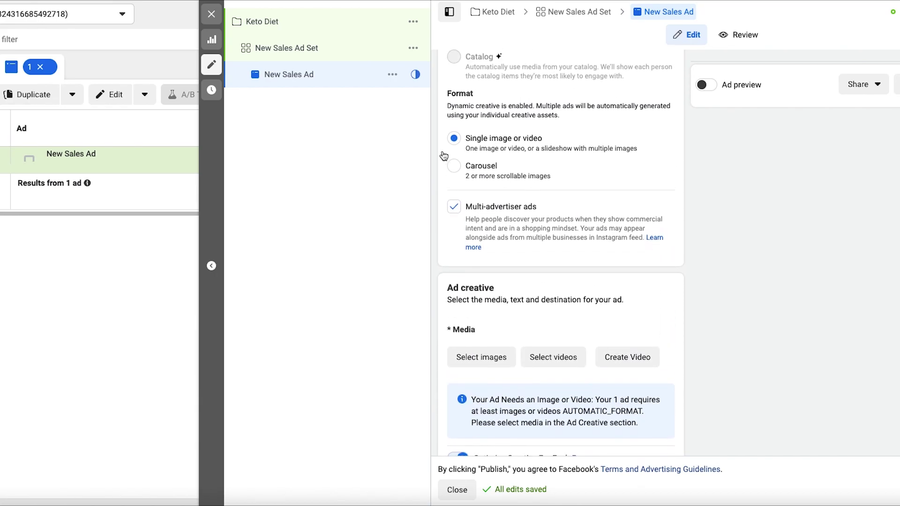
scroll(515, 288, down, 2)
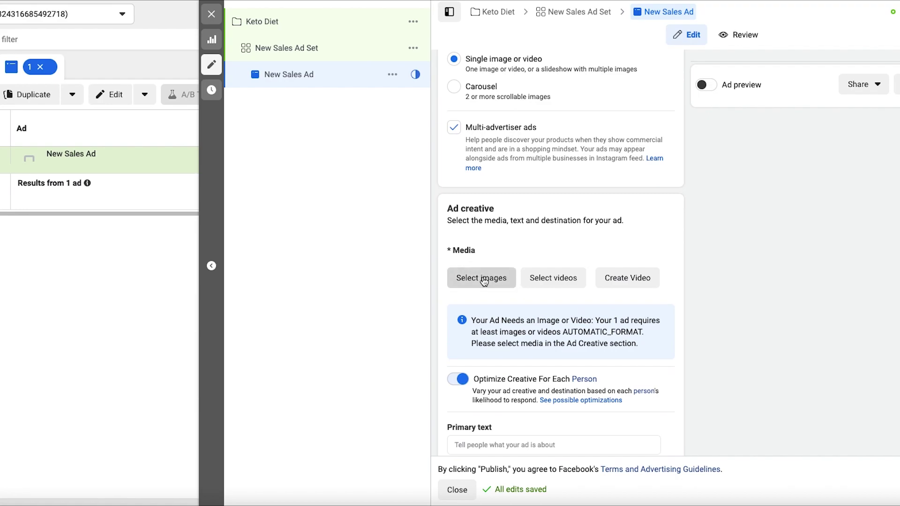
click(483, 278)
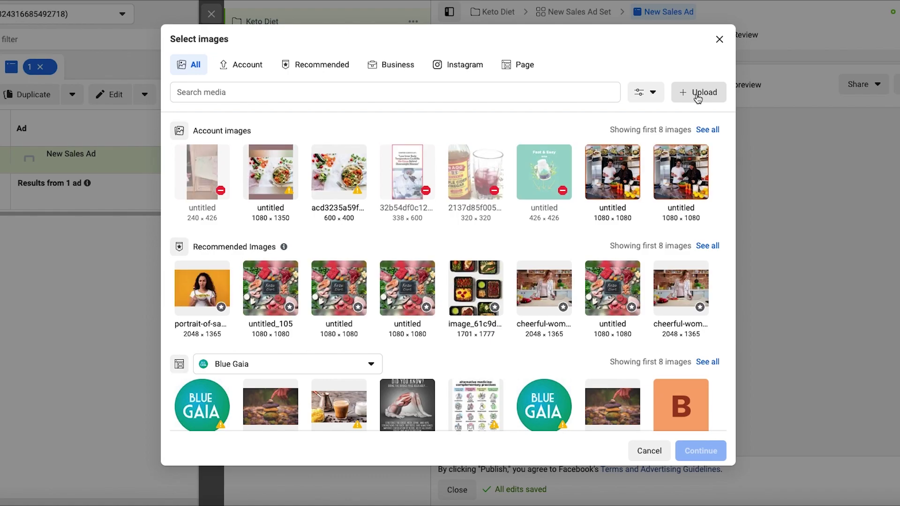
click(615, 175)
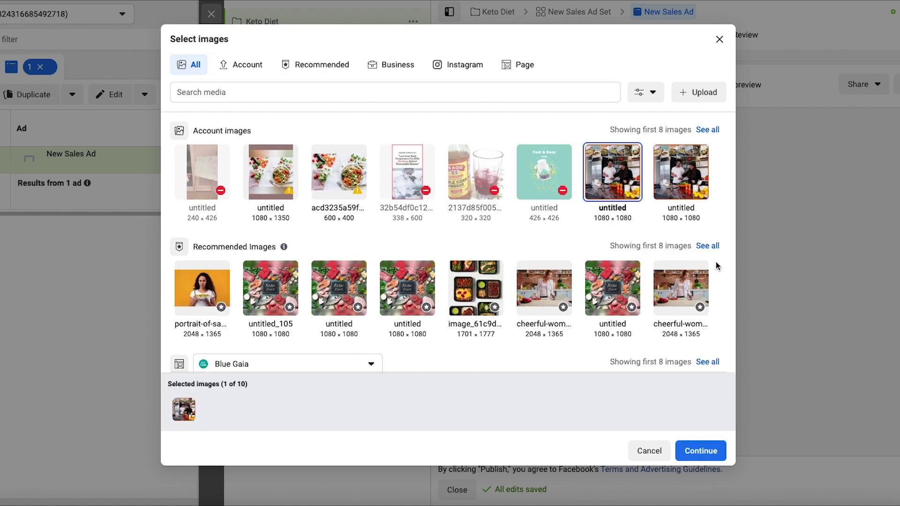
click(703, 451)
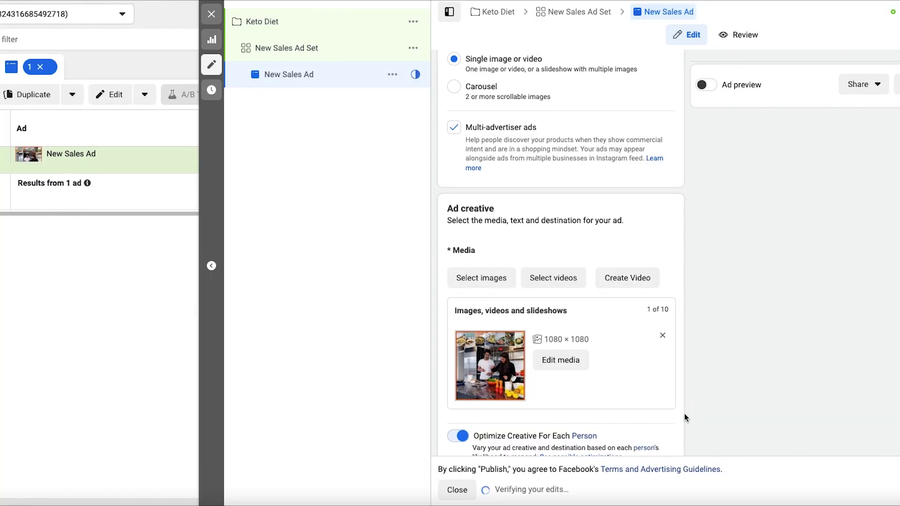
Enter the primary text "Download this free keto diet recipe book" and, after a blank line, "Easy to prepare meals and delicious".
scroll(660, 413, down, 6)
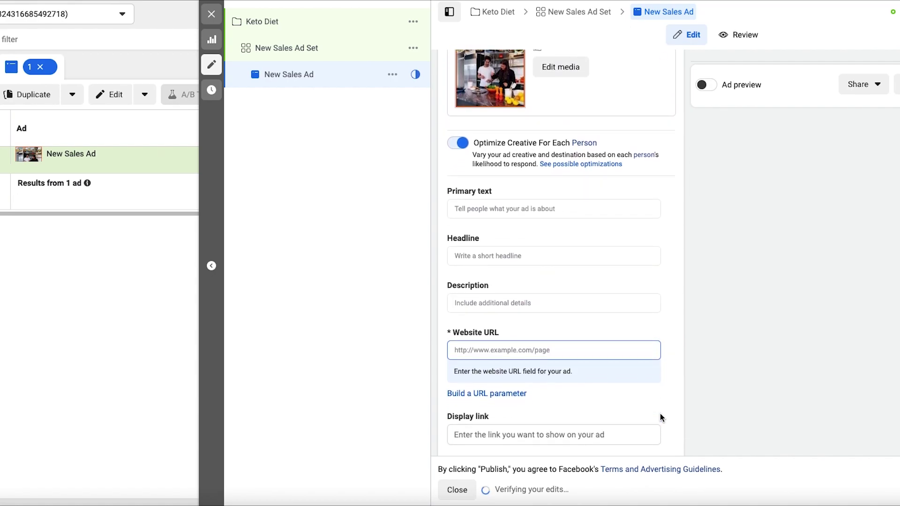
click(528, 209)
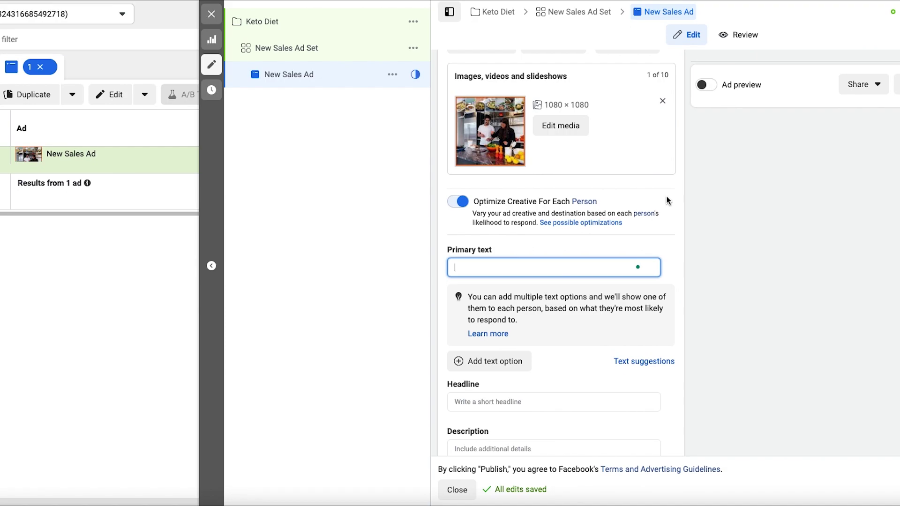
text(Download t)
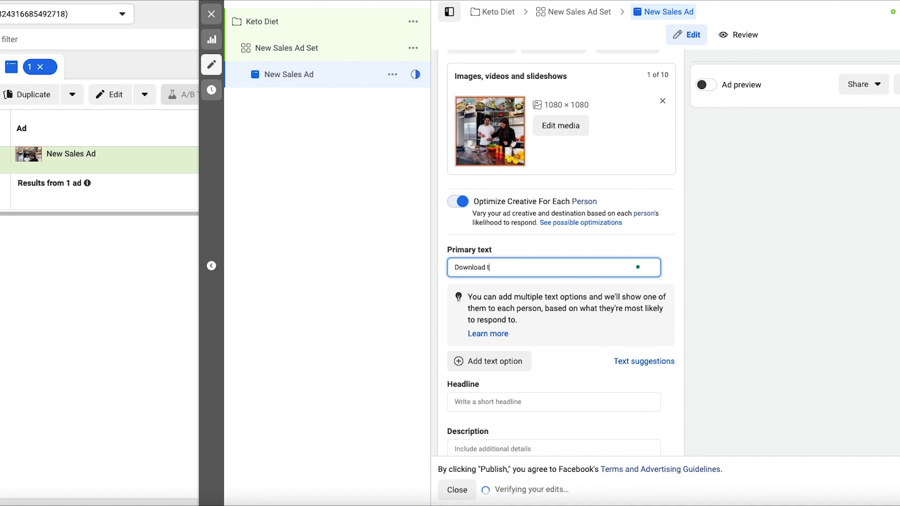
text(his free keto diet recipe)
key(Return)
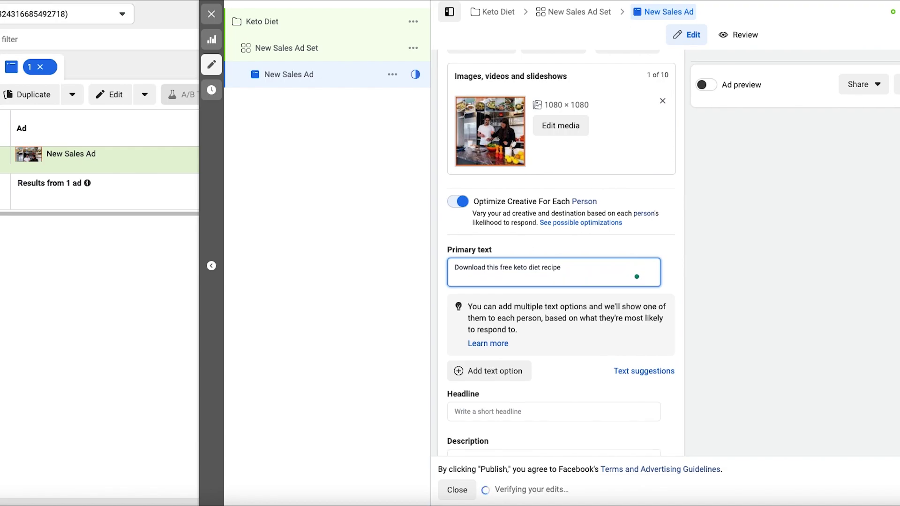
text(Eas)
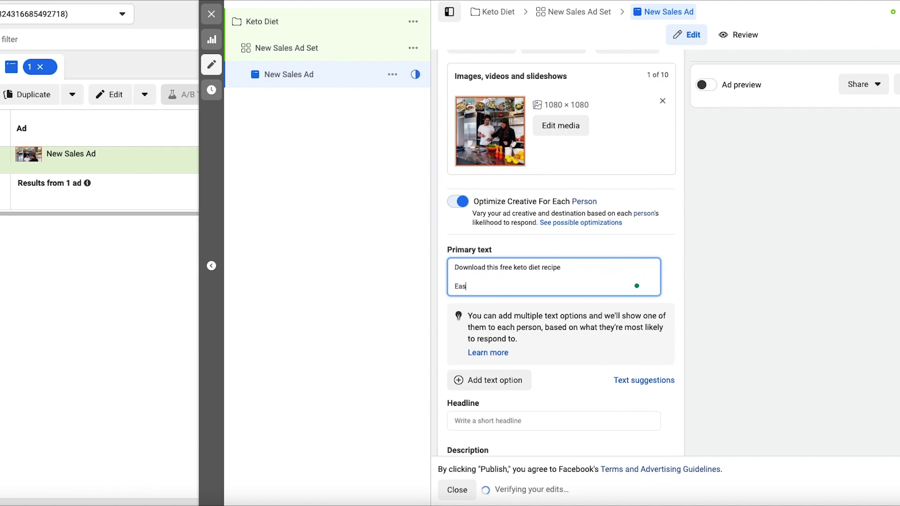
text(y to prepare meal)
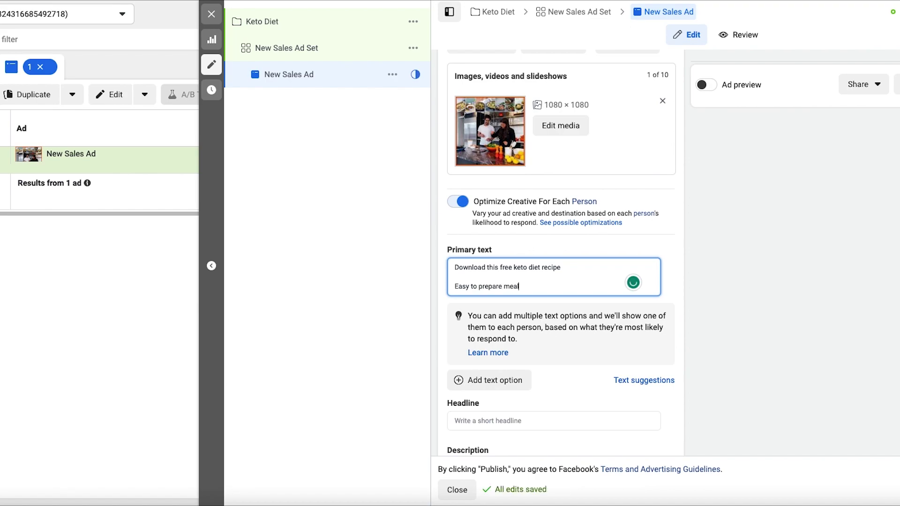
text(s and deli)
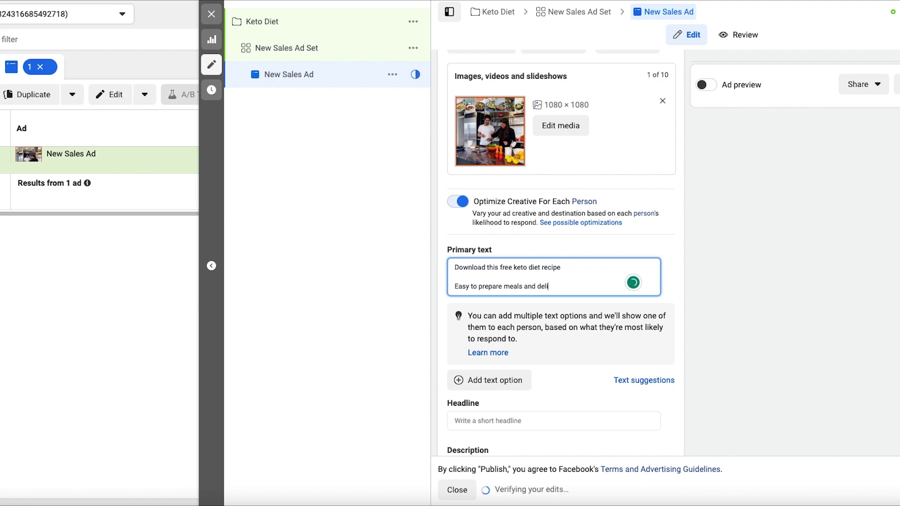
text(cious)
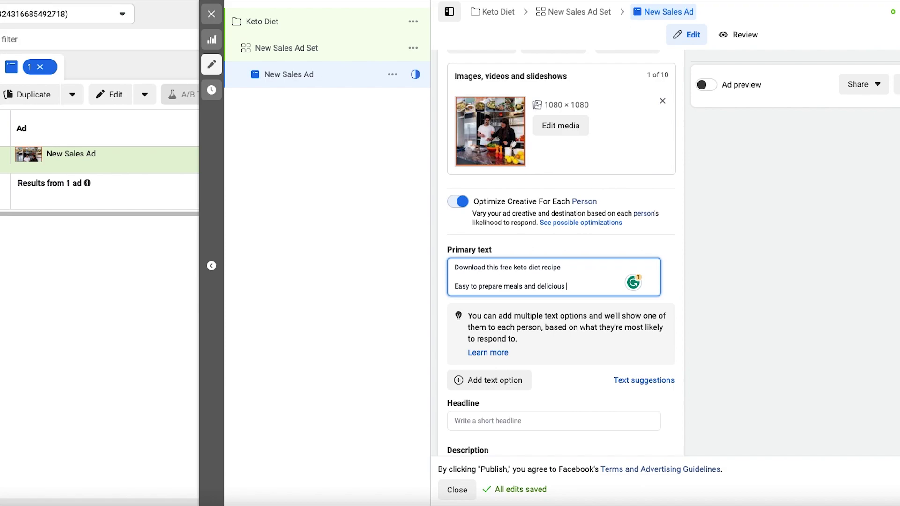
key(Return)
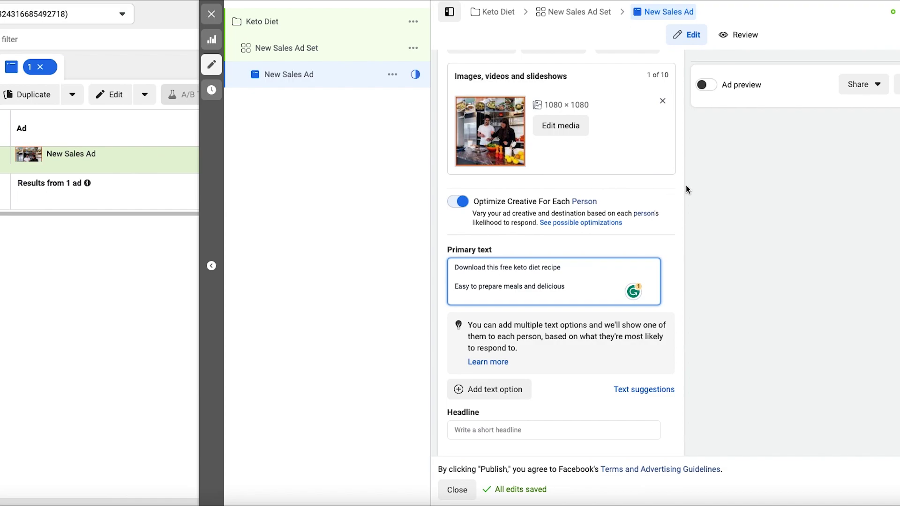
text(book)
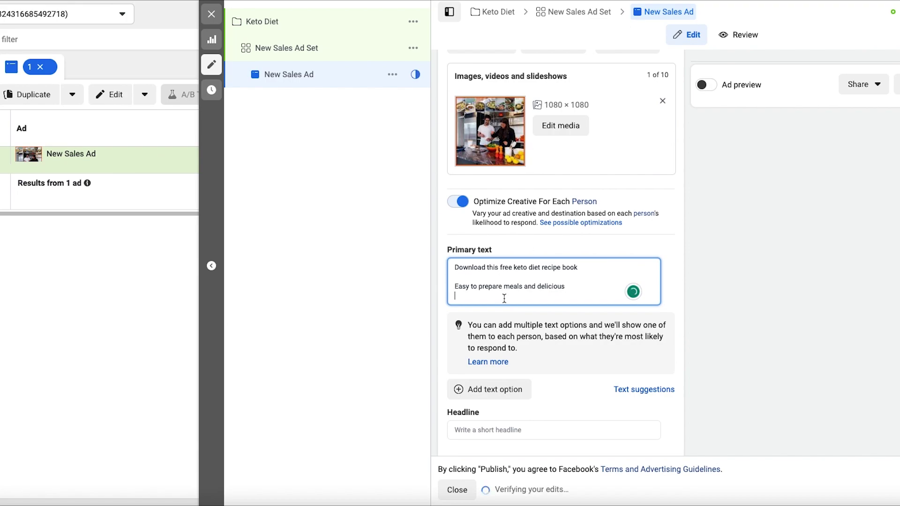
Add the line "No more guessing what to cook" directly below the meals line in the primary text.
key(Return)
text(No more )
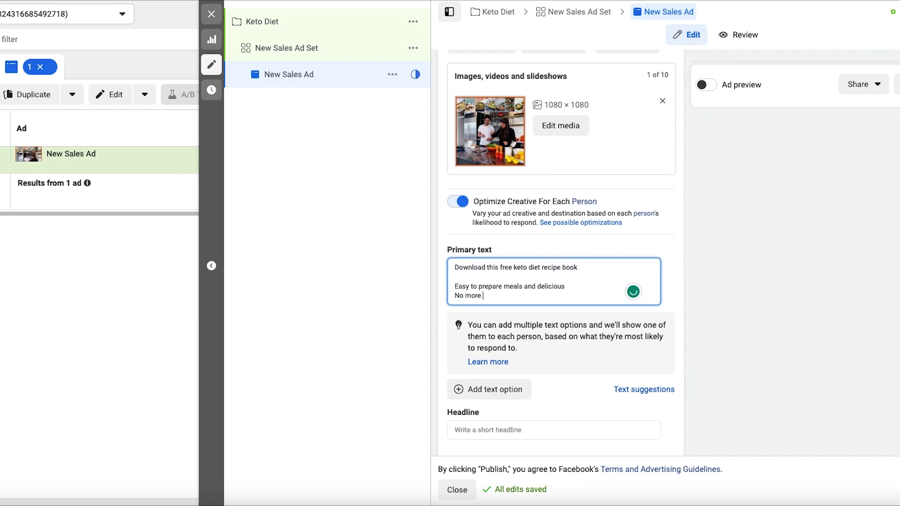
text(guessing what to cook)
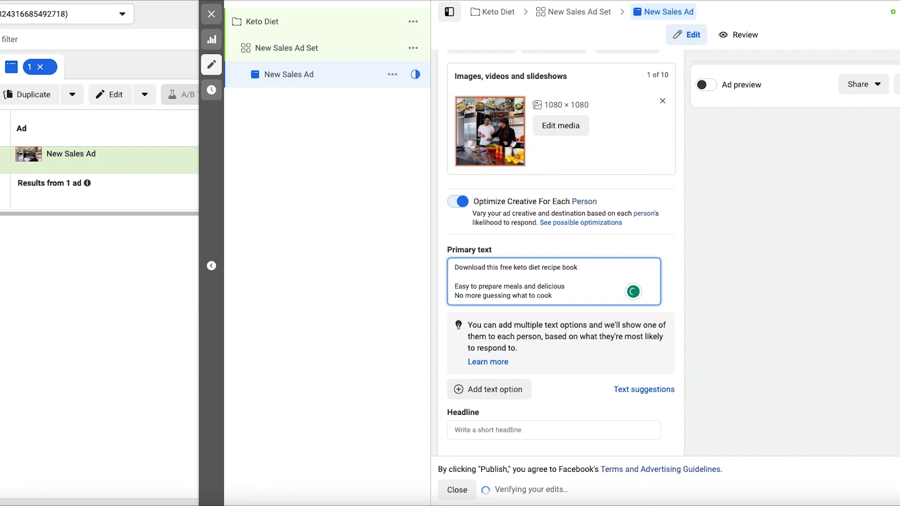
End the primary text, after a blank line, with "This free meal plan includes all the keto recipe you need for a week".
key(Return)
key(Return)
text(Thi)
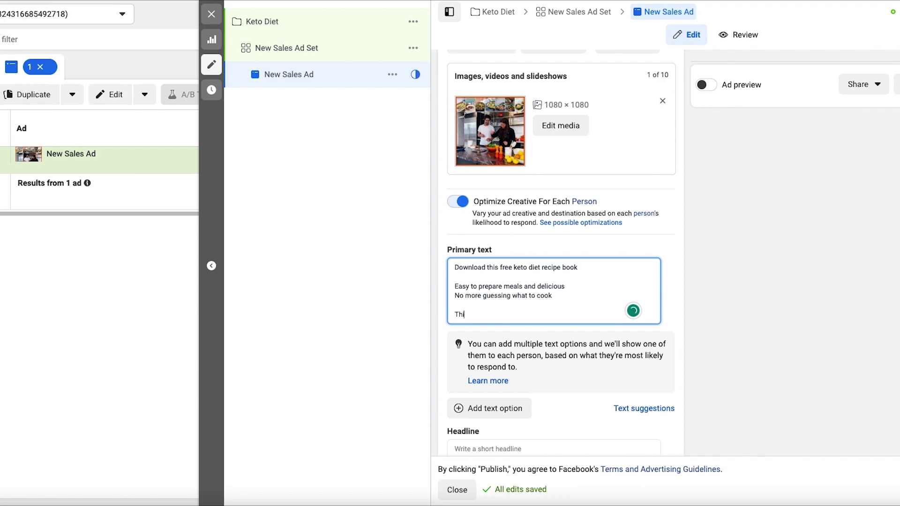
text(s free di)
key(BackSpace)
text(meal plan include)
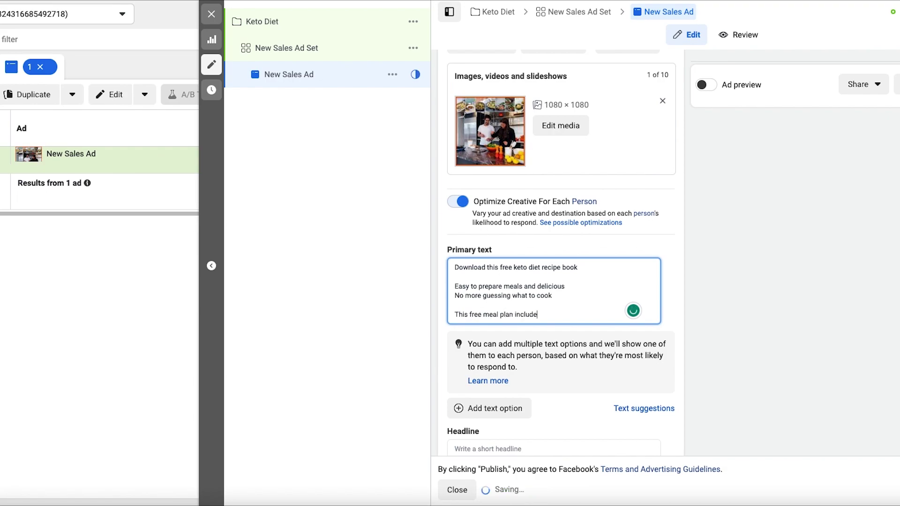
text(s all the keto r)
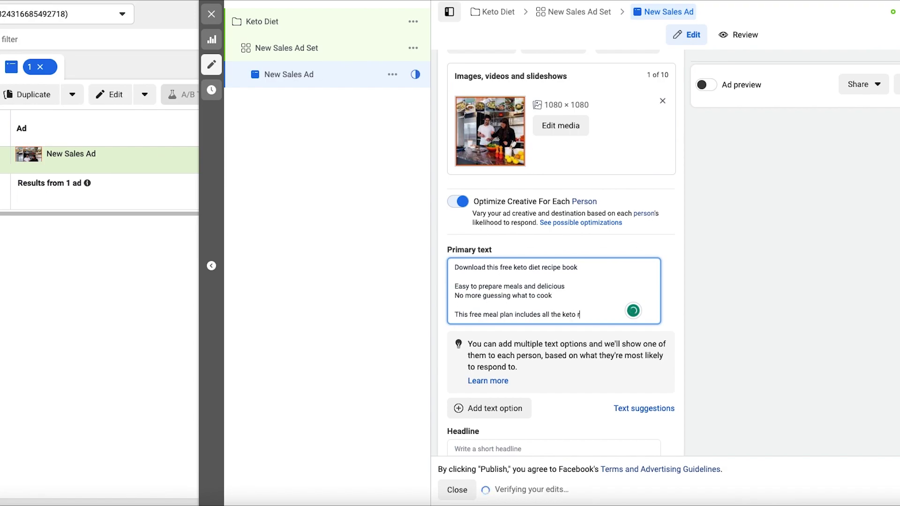
text(ecipe you)
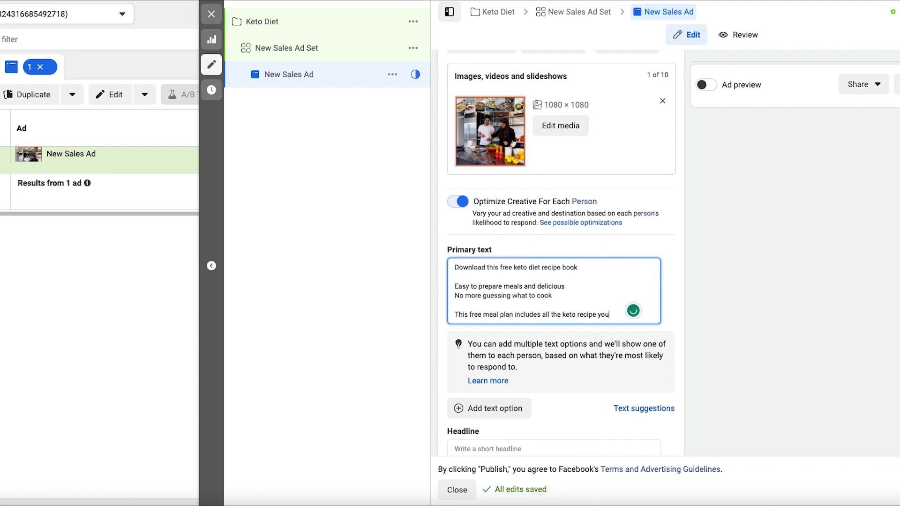
text( need tor a)
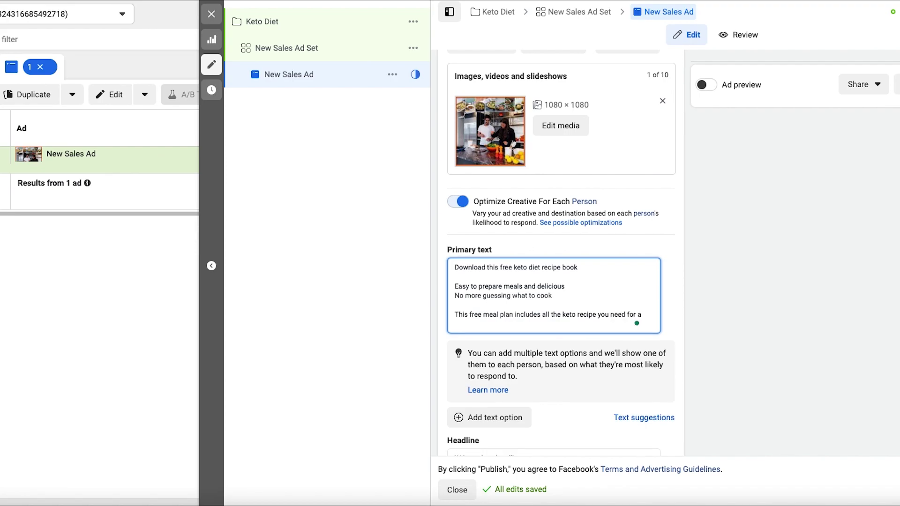
text( week)
Set the ad's headline to "Download recipe book".
scroll(676, 315, down, 4)
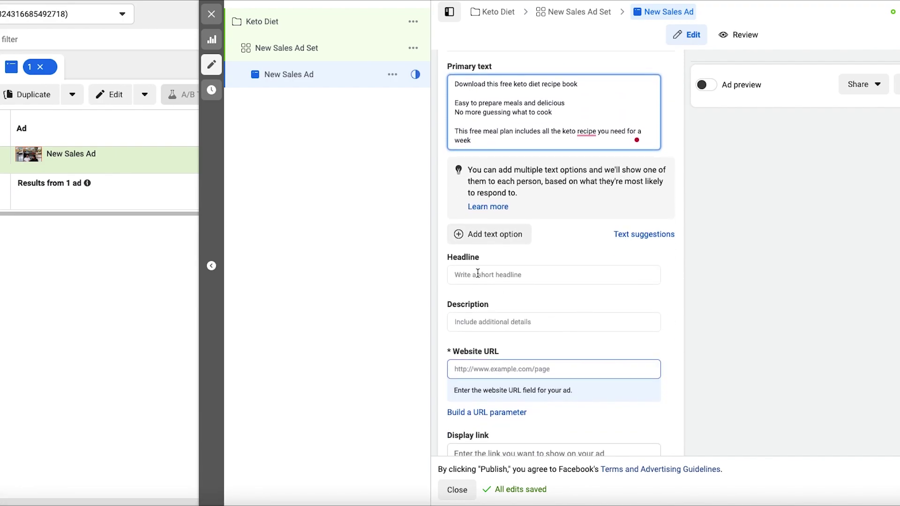
click(478, 274)
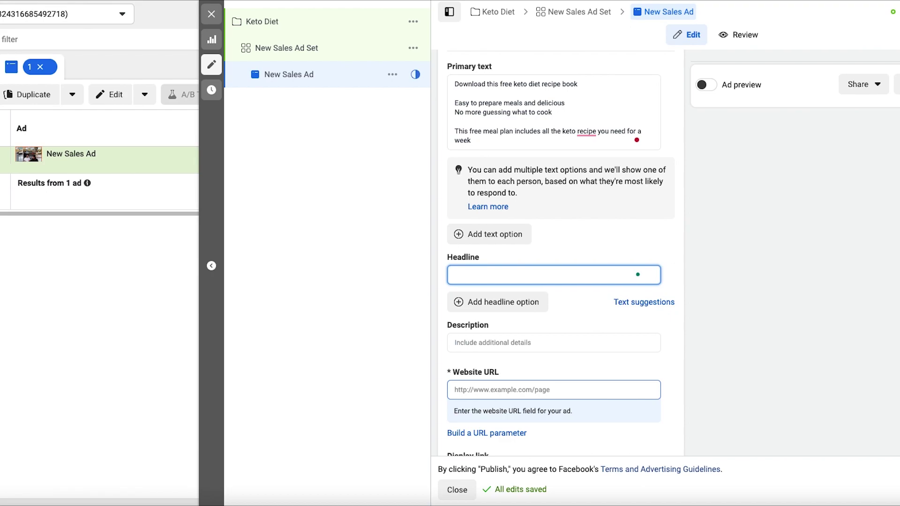
text(Download recipe book)
Set the ad's description to "Done For You Meal Plan".
click(582, 341)
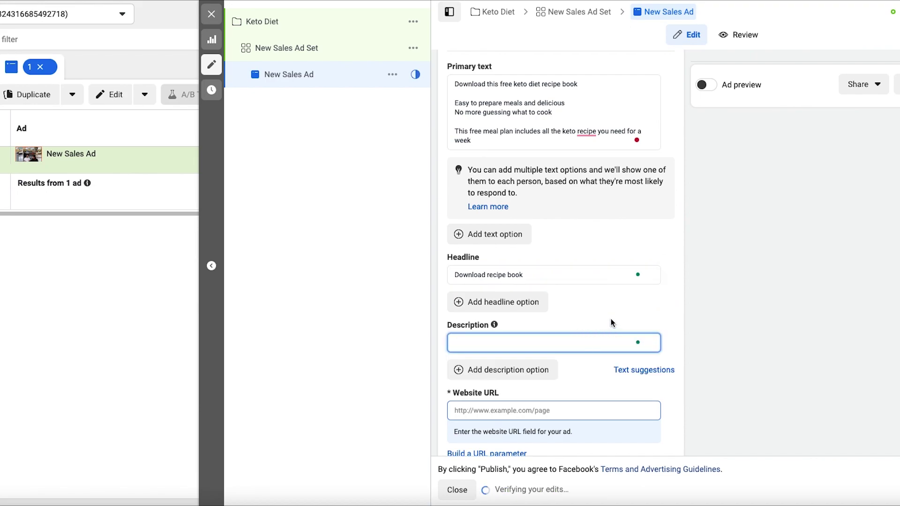
text(Mea)
key(BackSpace)
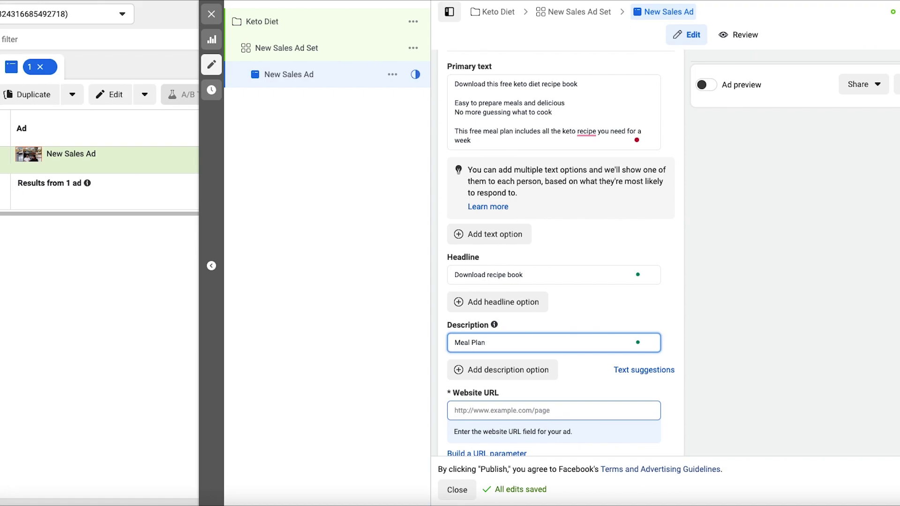
key(Left)
key(Left)
key(Left)
key(Left)
key(Left)
key(Left)
key(Left)
key(Left)
text(Don't)
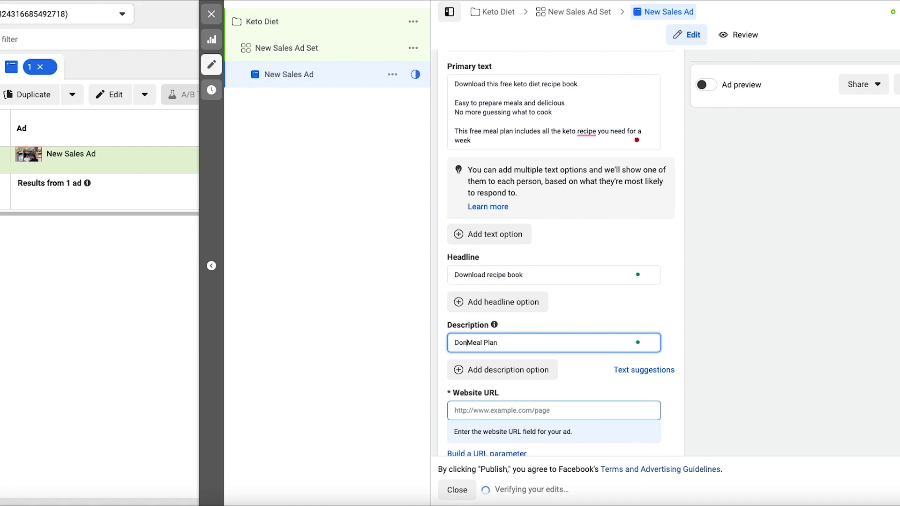
key(BackSpace)
key(BackSpace)
text(e For )
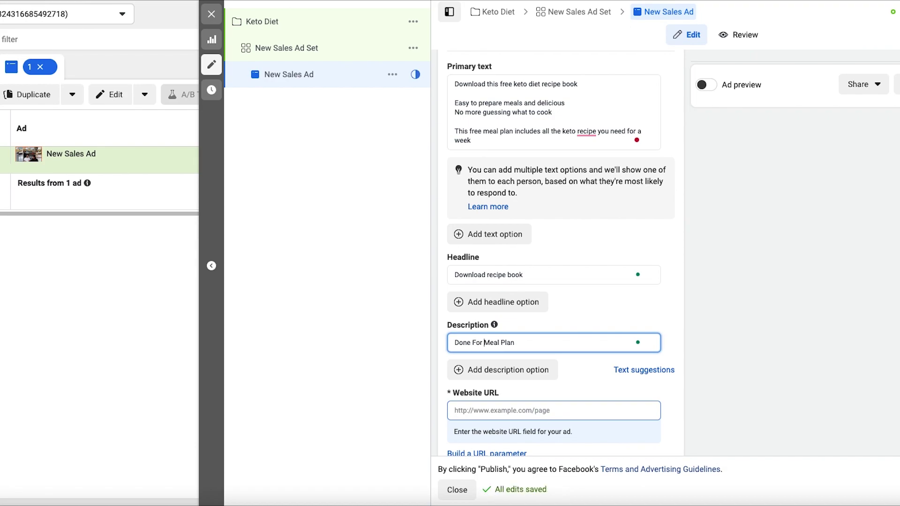
text(You)
click(673, 336)
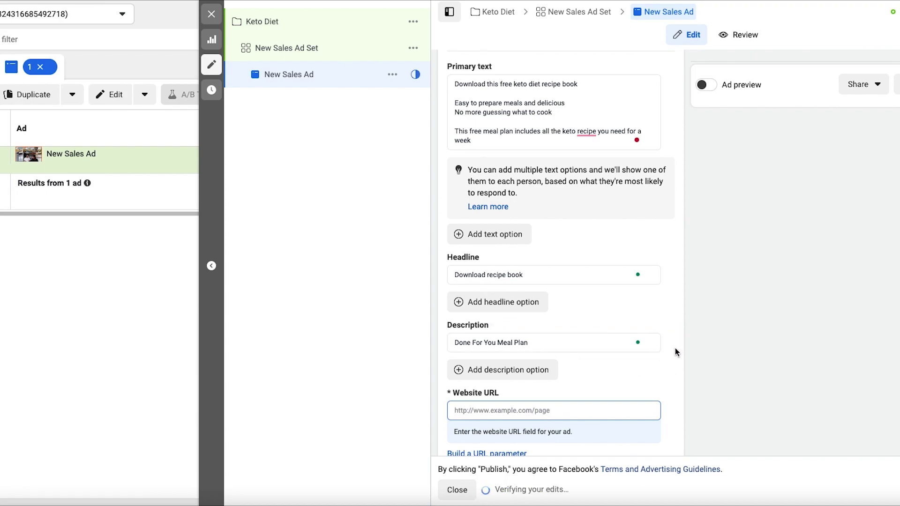
scroll(675, 351, down, 2)
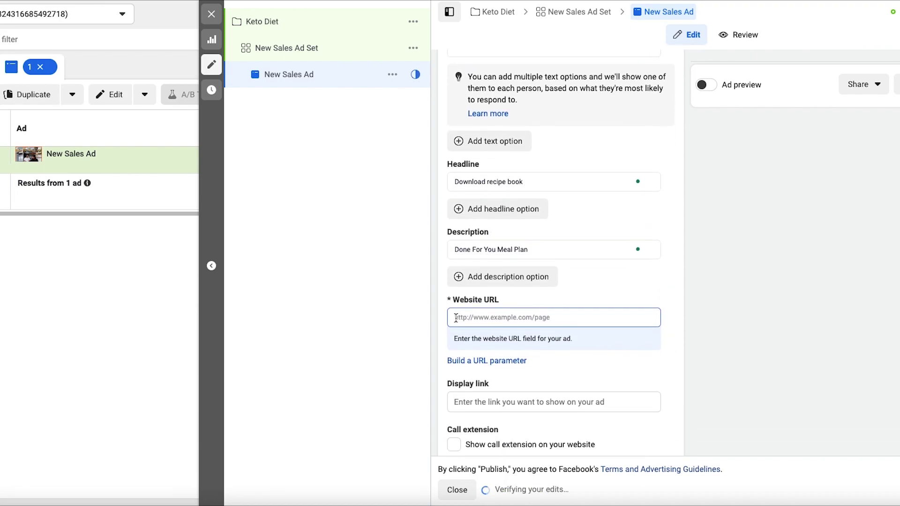
click(491, 320)
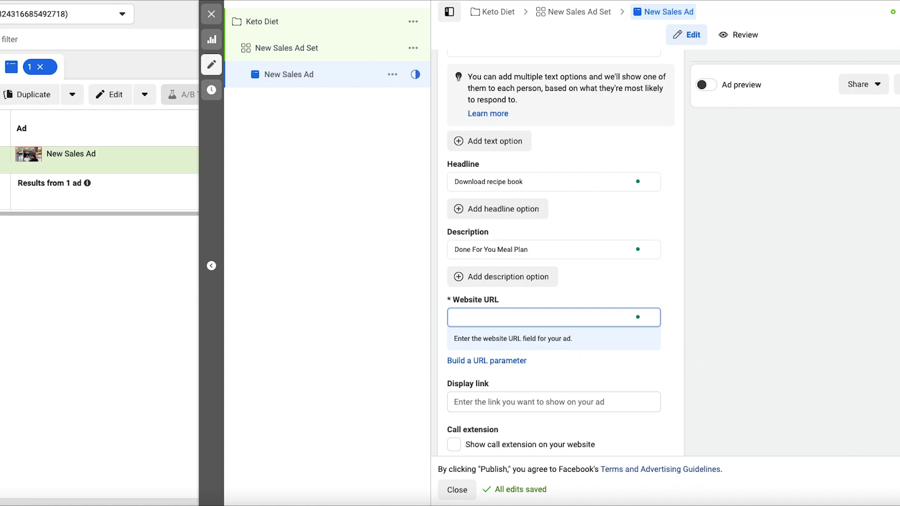
key(super+Tab)
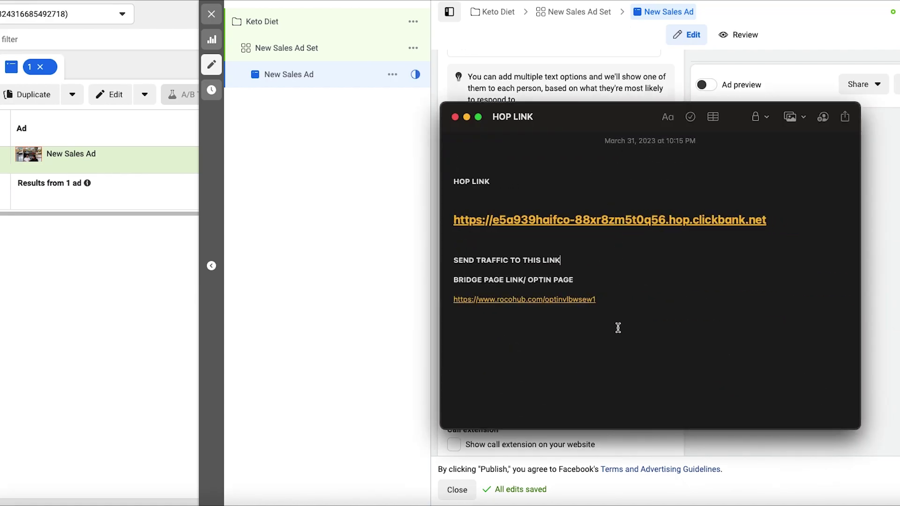
triple_click(606, 299)
key(super+c)
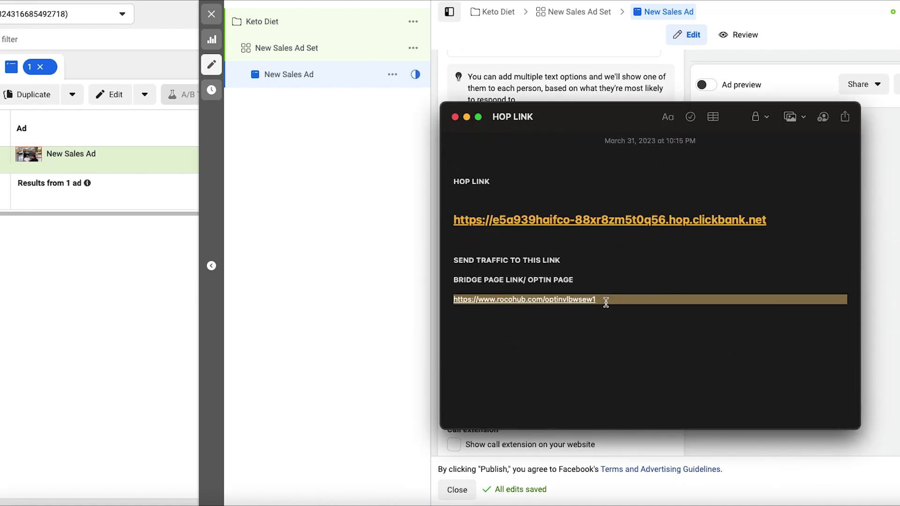
click(608, 301)
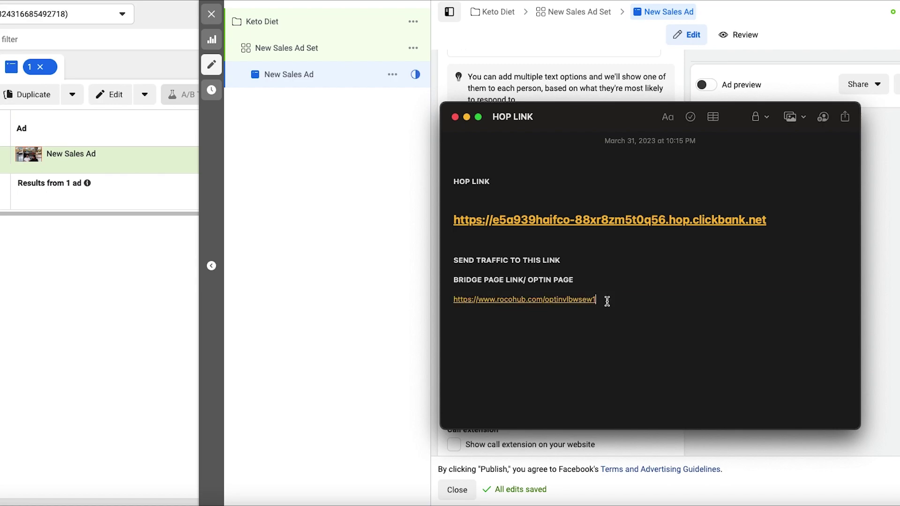
click(467, 117)
click(533, 320)
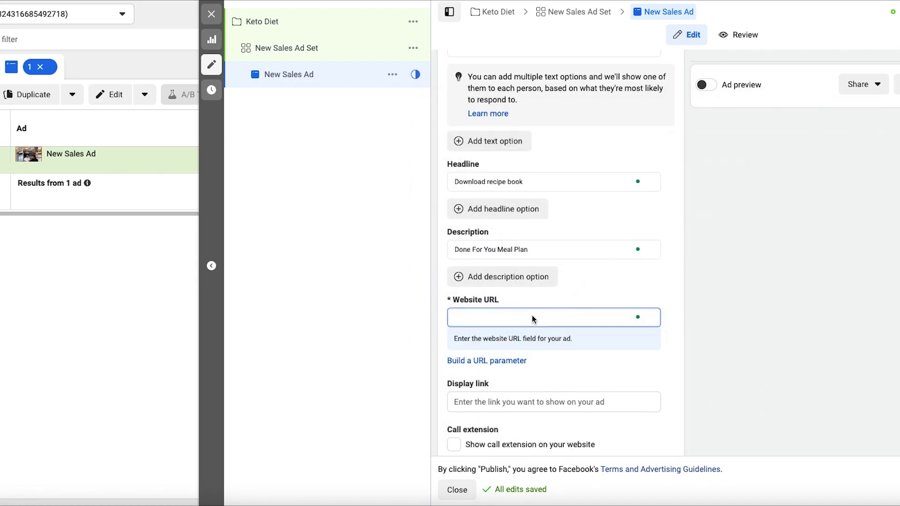
key(super+v)
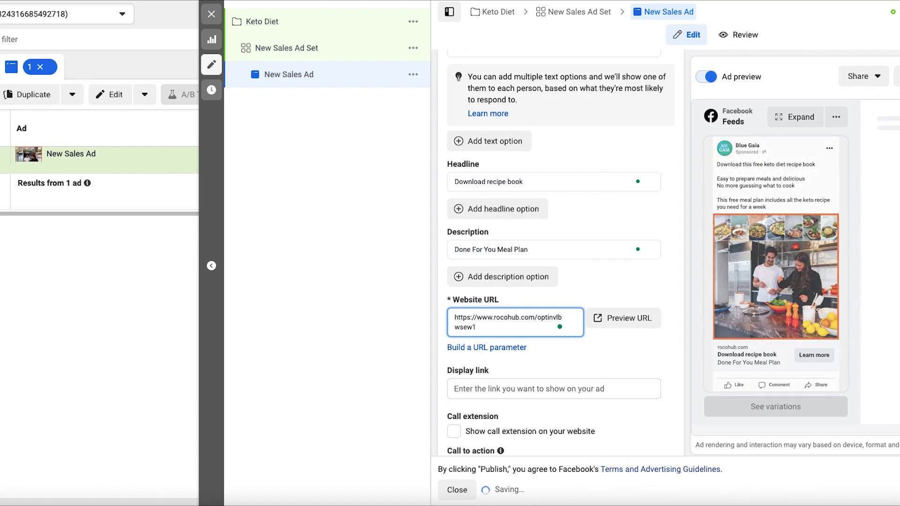
Expand the ad preview and examine how the ad looks across the feed, story and reels placements.
click(795, 117)
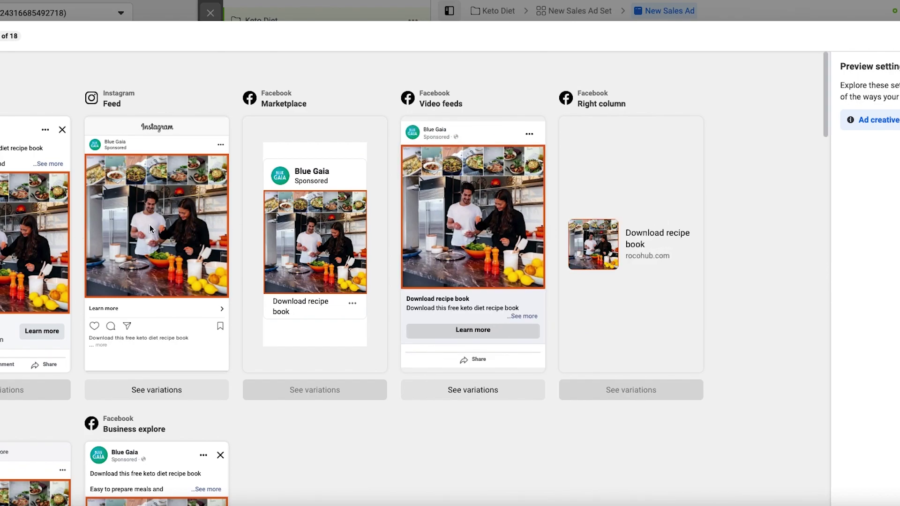
scroll(288, 223, down, 2)
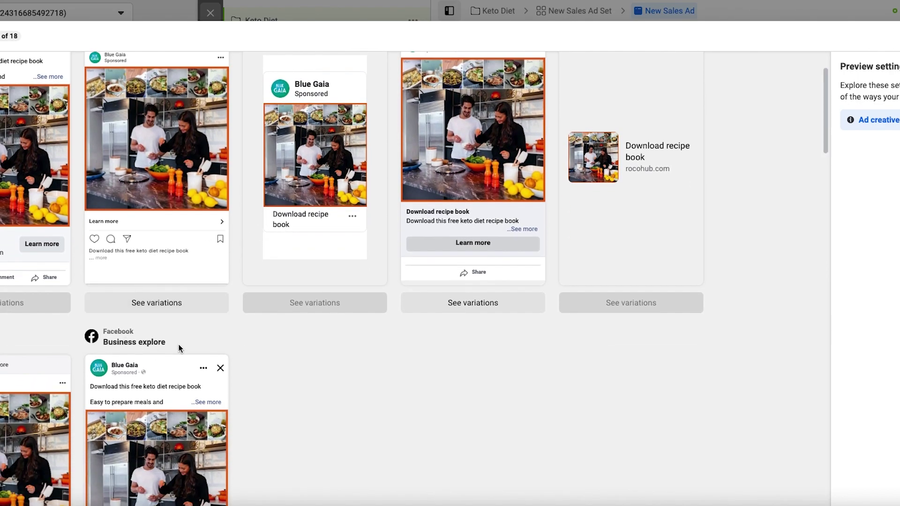
scroll(179, 348, down, 15)
scroll(179, 347, up, 2)
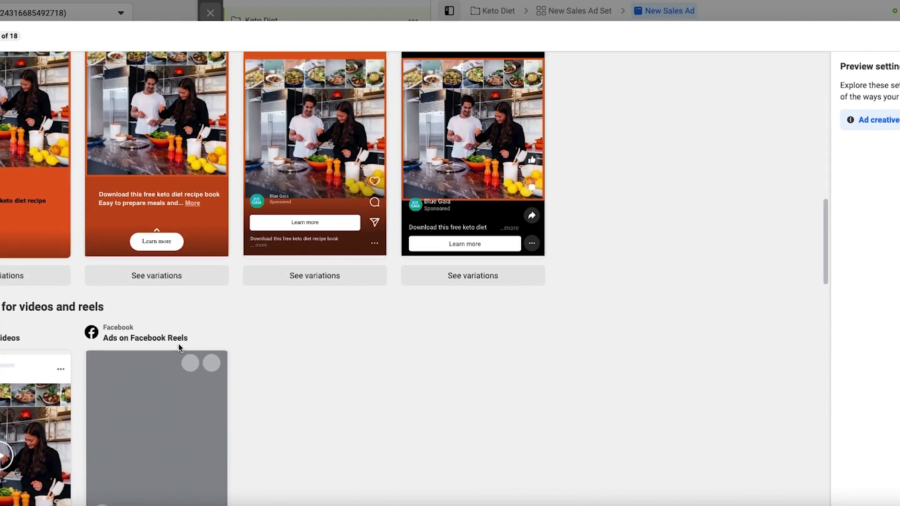
scroll(179, 347, up, 3)
scroll(20, 288, down, 8)
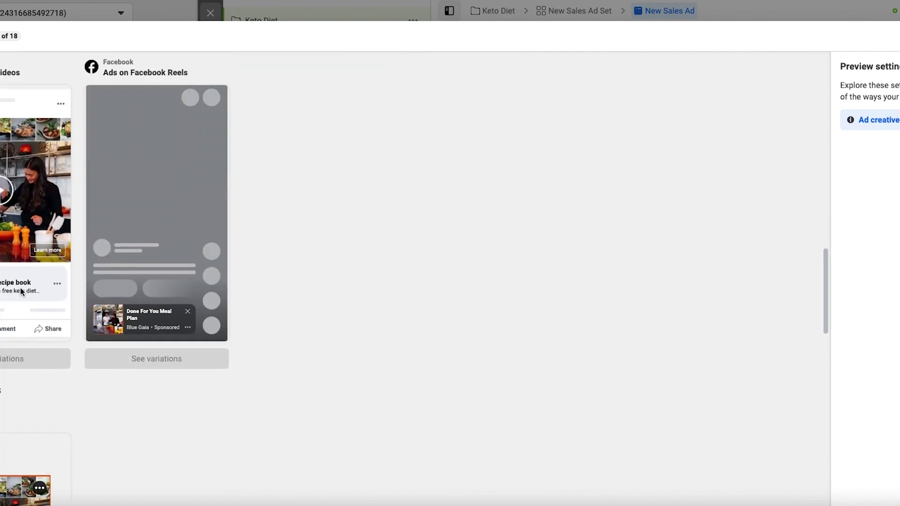
scroll(21, 288, up, 20)
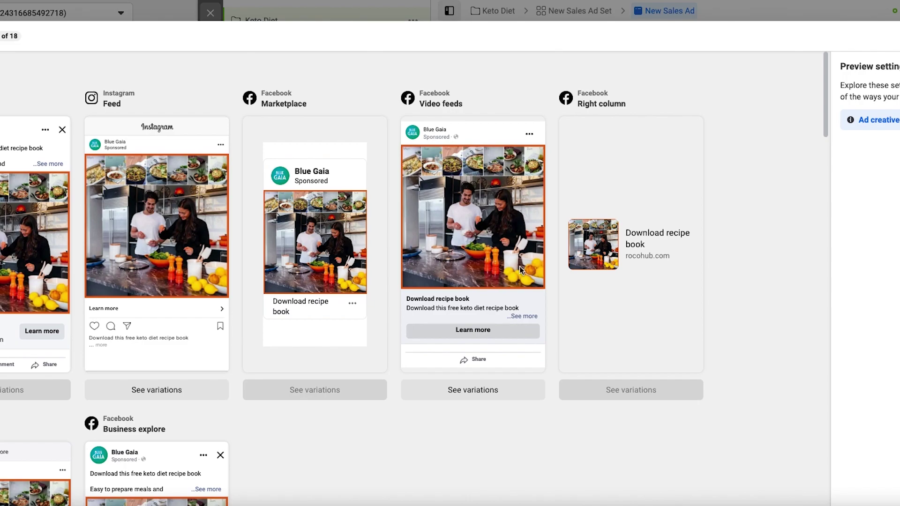
key(Escape)
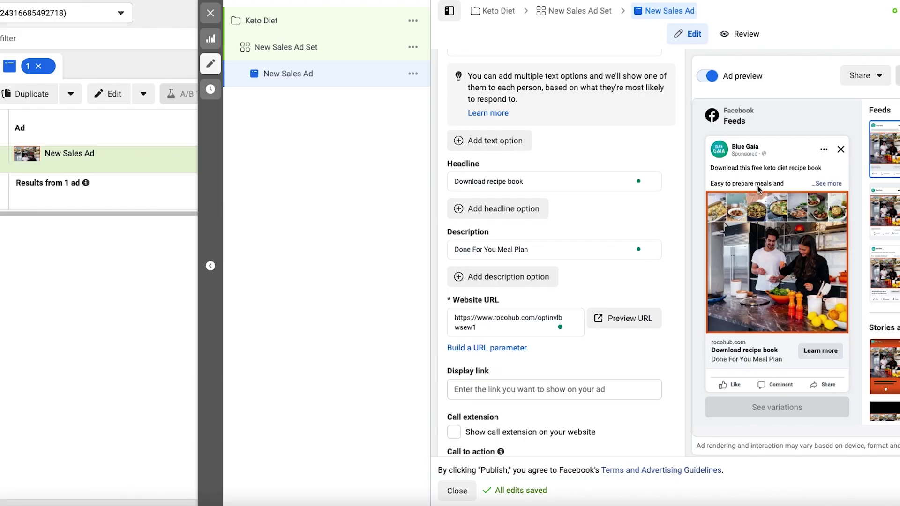
Add two recommended images to the ad's media: the cheerful woman in a kitchen (2048 × 1365) and a 1080 × 1080 Keto Diet picture.
scroll(626, 291, down, 3)
scroll(626, 291, up, 5)
scroll(625, 290, up, 10)
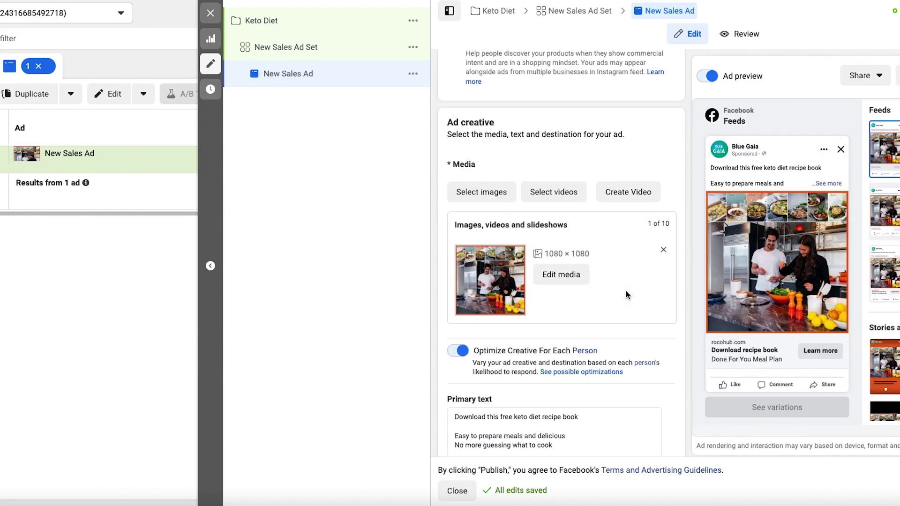
scroll(581, 290, down, 3)
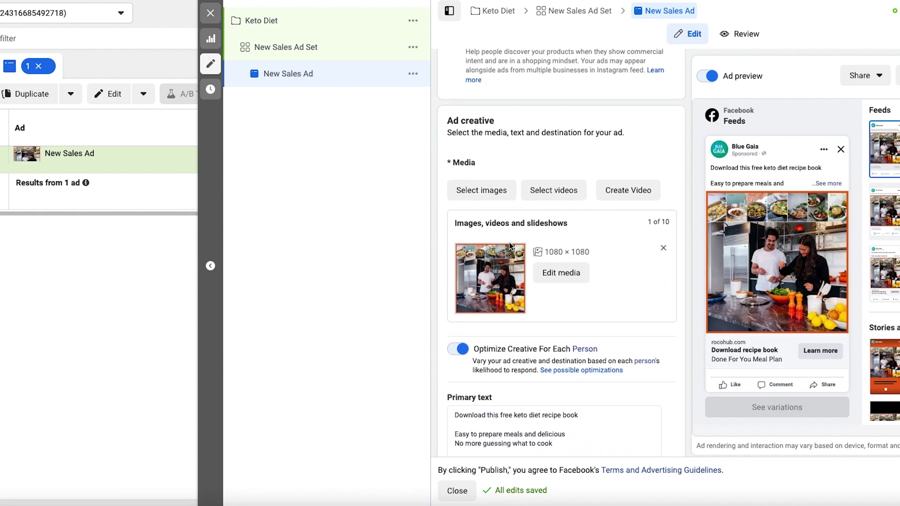
click(487, 196)
scroll(270, 228, down, 2)
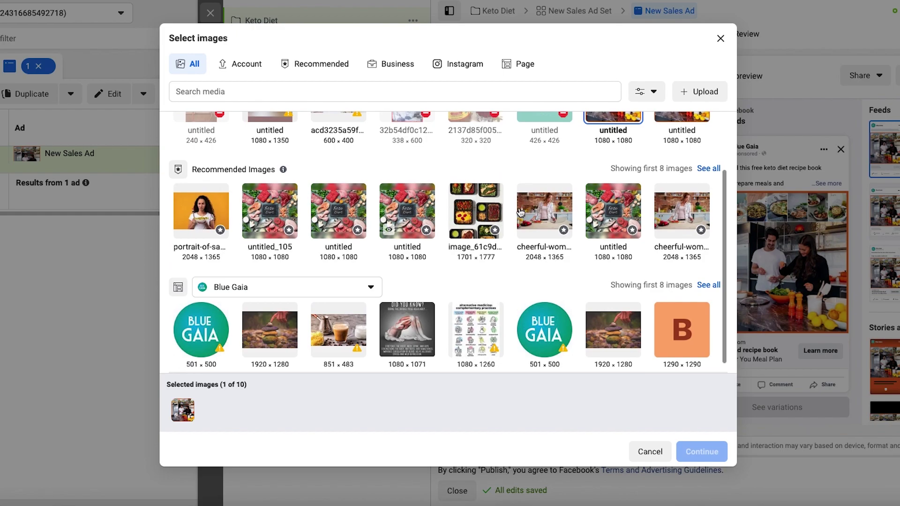
click(525, 224)
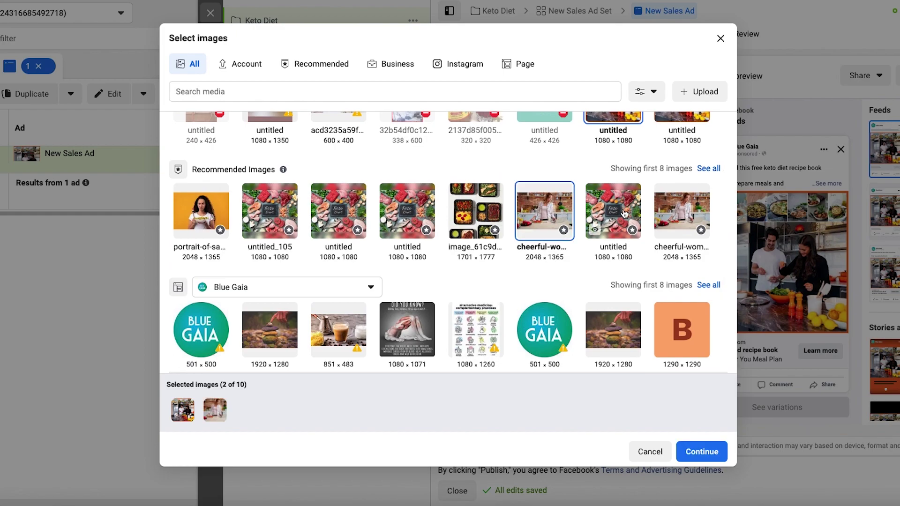
click(624, 214)
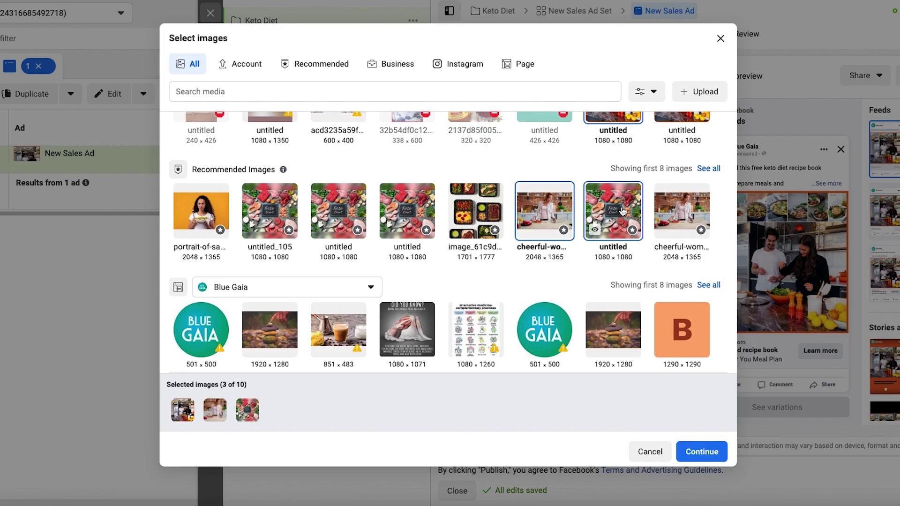
click(704, 451)
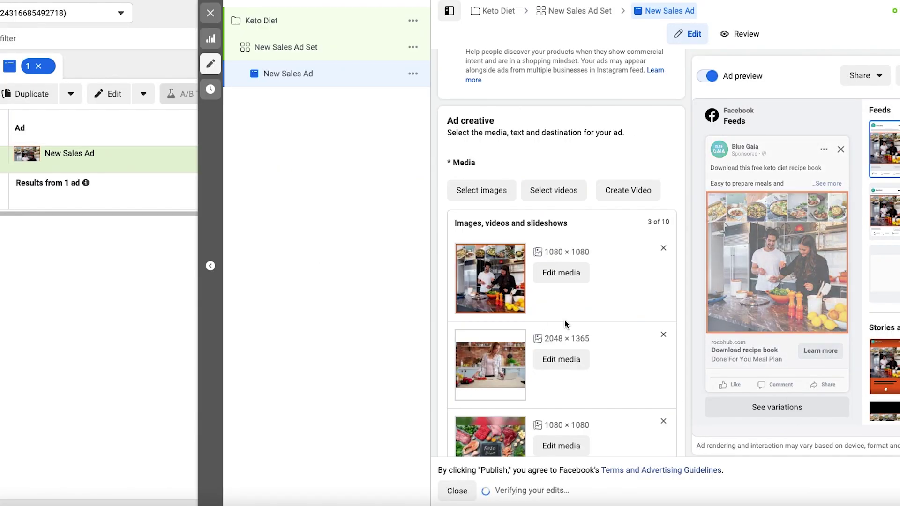
Add a second primary text option that starts with "Download free meal plan".
scroll(565, 319, down, 3)
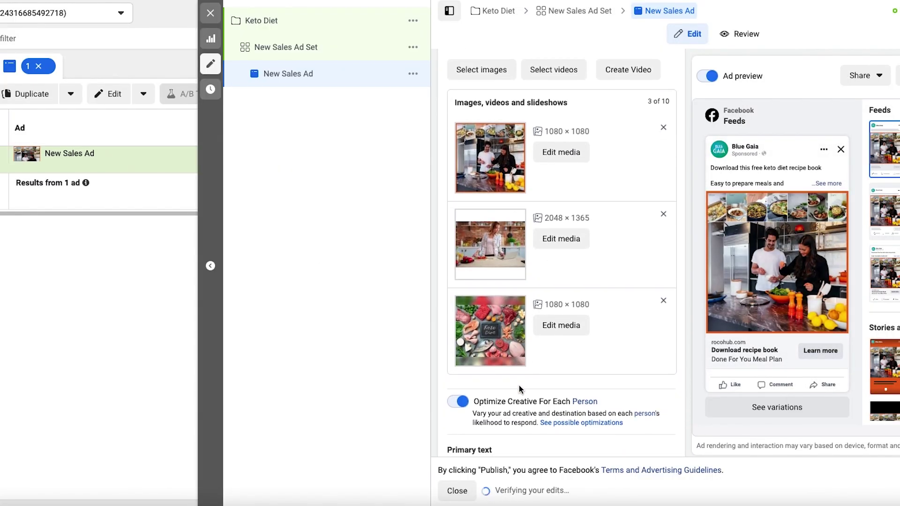
scroll(519, 385, down, 10)
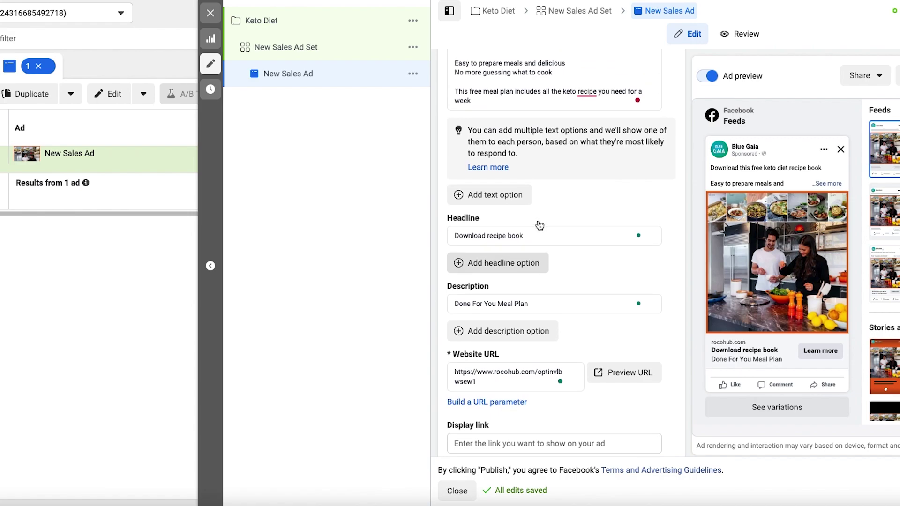
scroll(540, 226, up, 2)
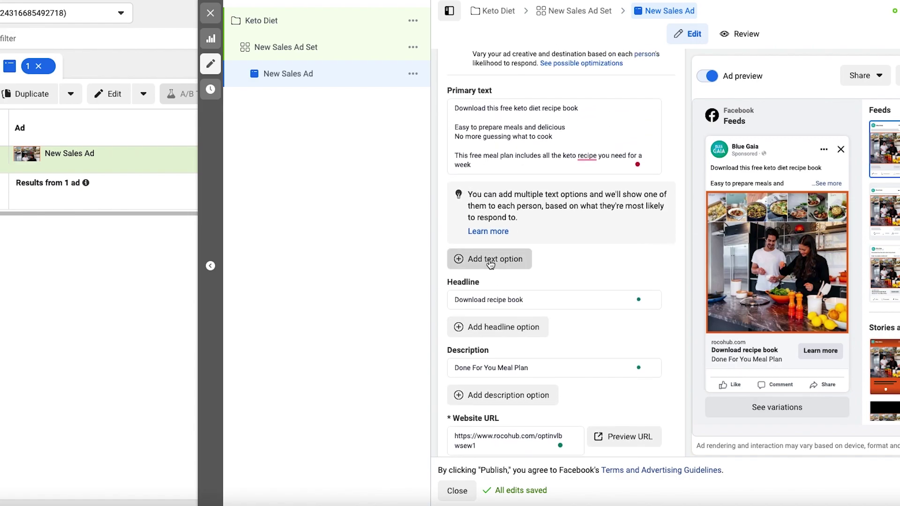
click(509, 262)
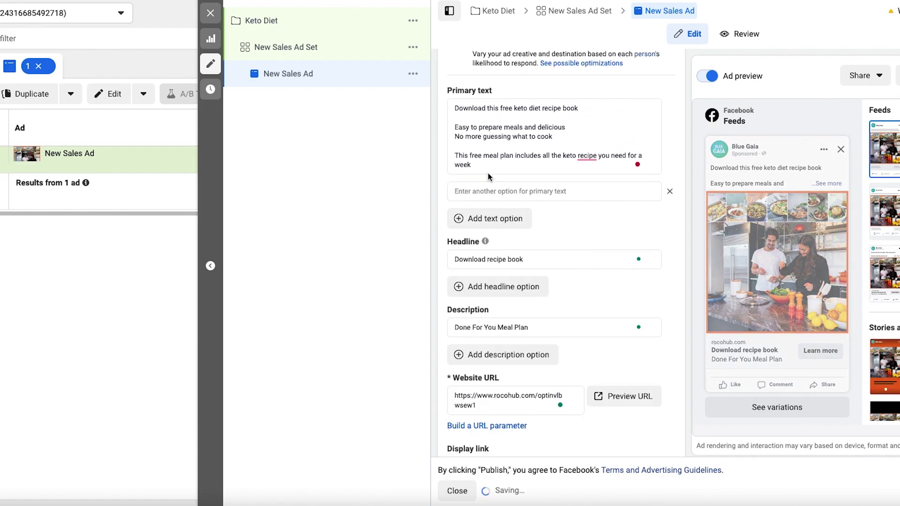
click(495, 191)
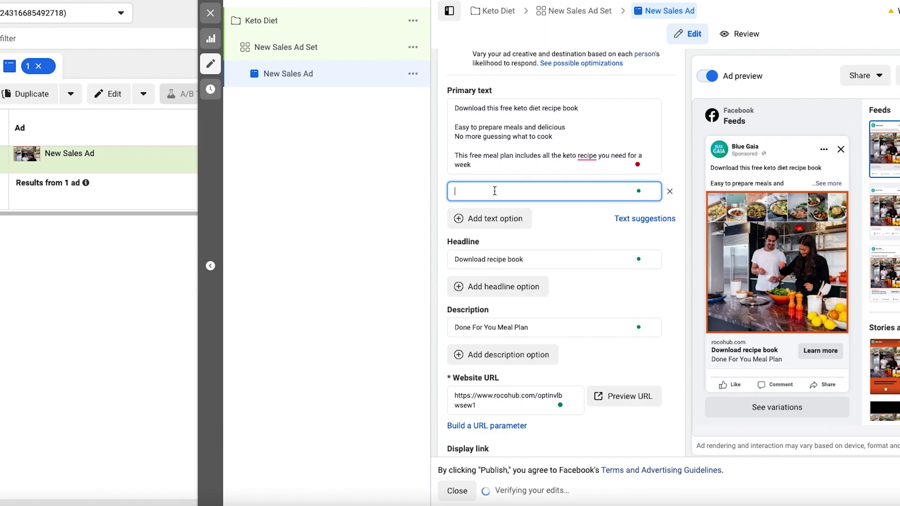
text(Download fre)
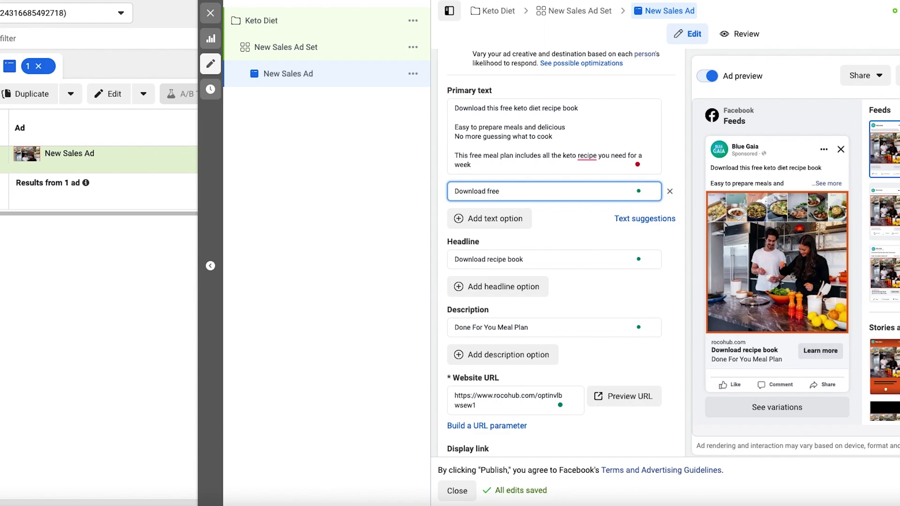
text(e)
text( meal )
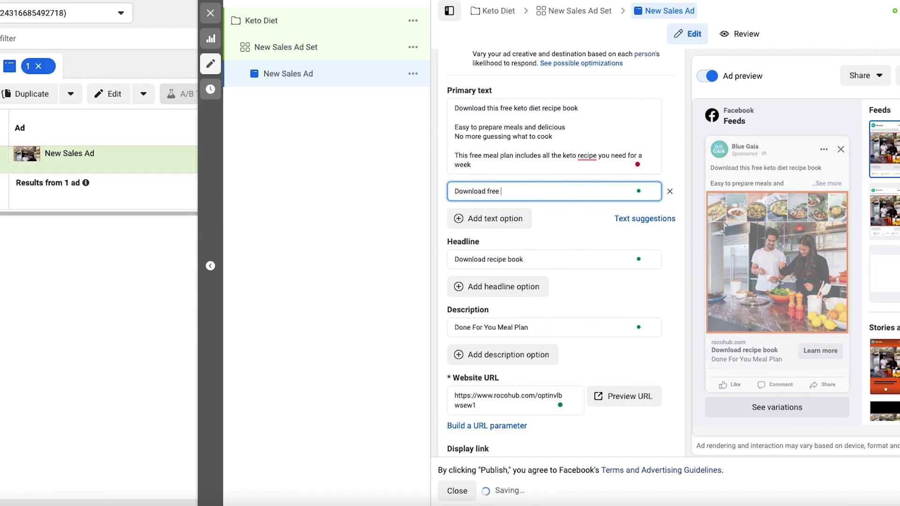
text(plan)
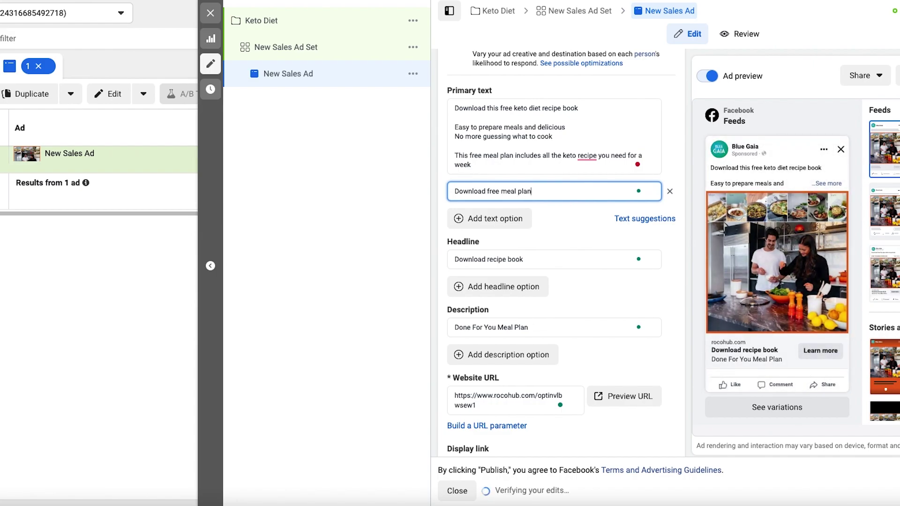
End the second primary text option, after a blank line, with "Get started on your keto journey today!".
key(Return)
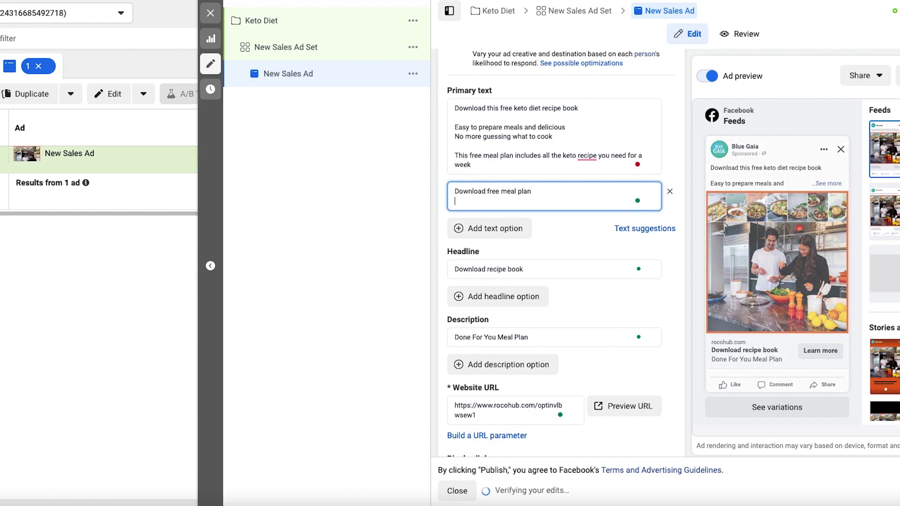
key(Return)
text(Get )
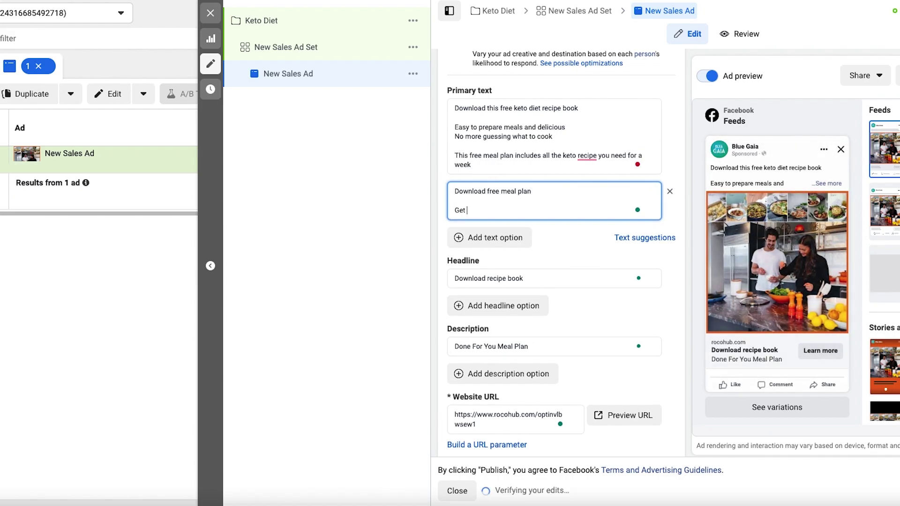
text(started)
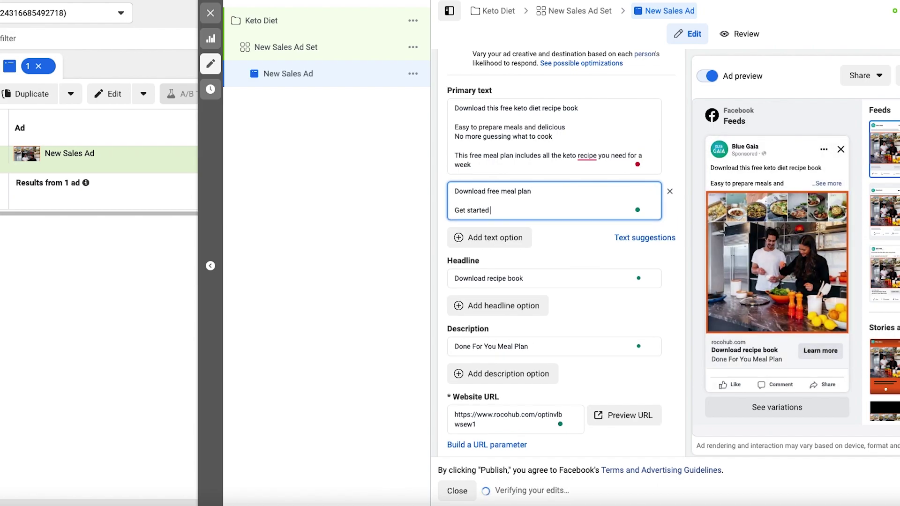
text( on your weight loss)
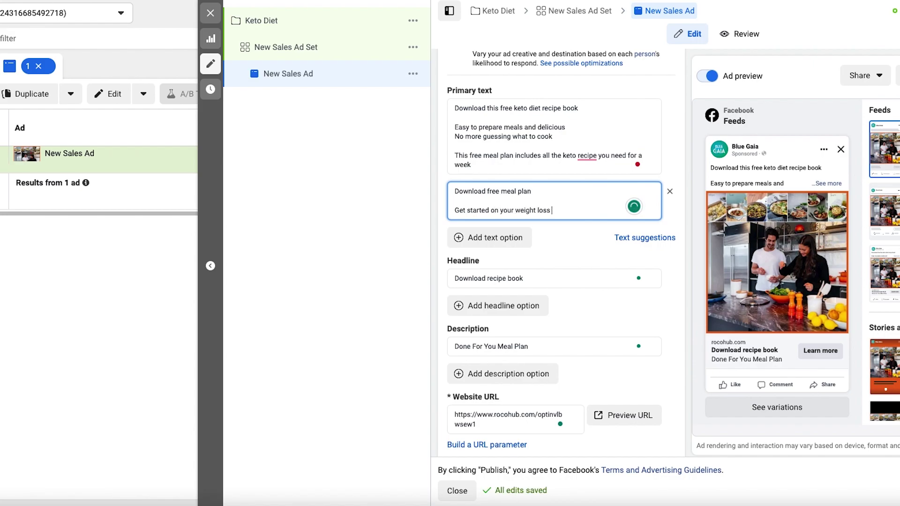
key(BackSpace)
key(BackSpace)
key(BackSpace)
text(keto journey today)
click(496, 181)
scroll(614, 183, up, 1)
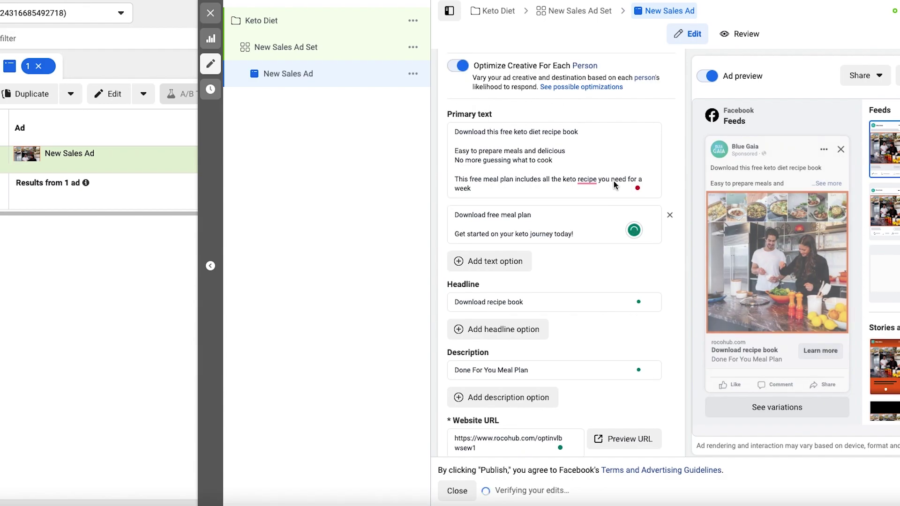
scroll(614, 182, up, 2)
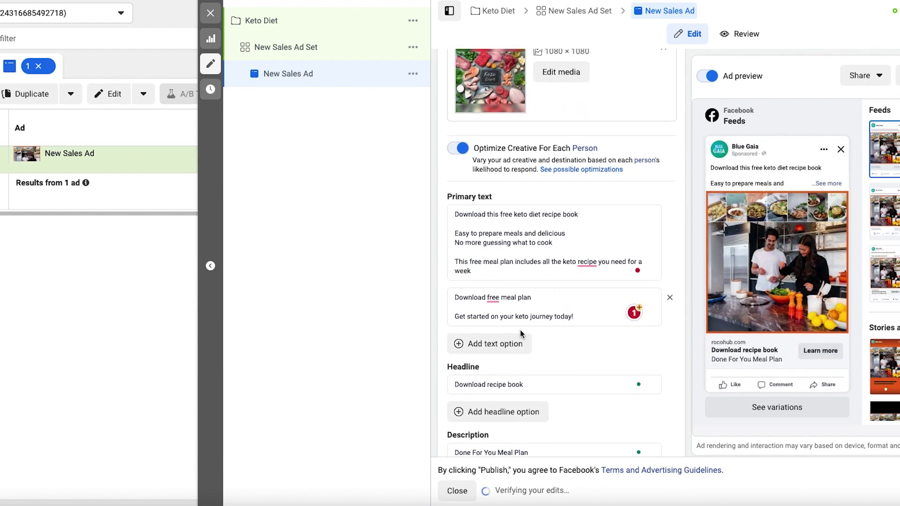
scroll(510, 162, up, 3)
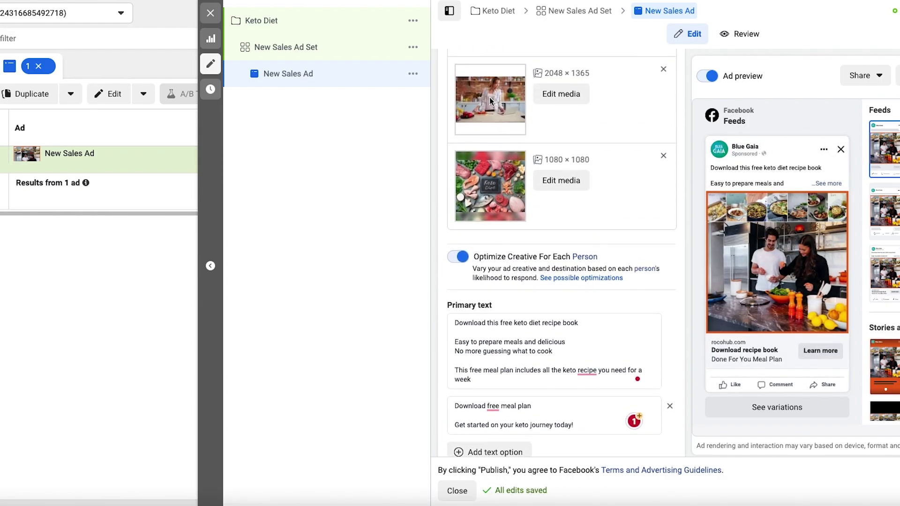
scroll(544, 185, up, 1)
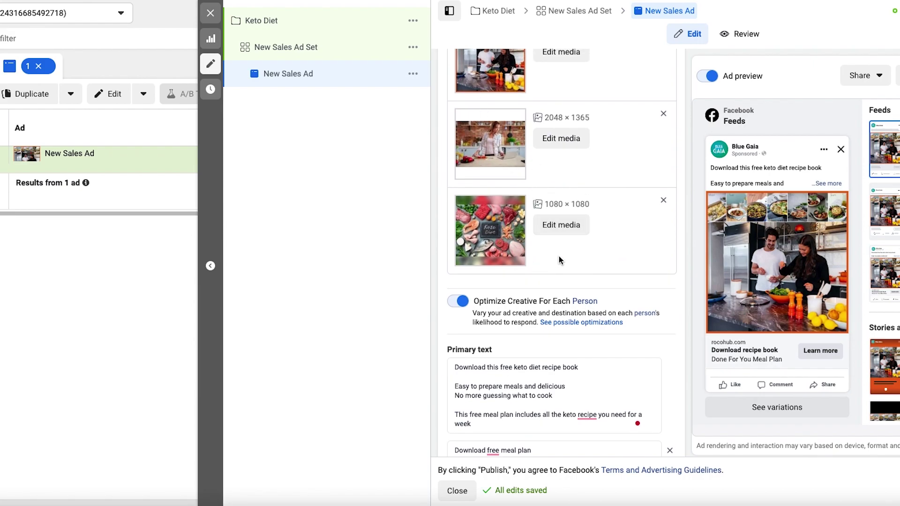
Review the ad's identity, setup, media, text options and website URL, plus the keto email follow-up workflow.
scroll(553, 255, up, 8)
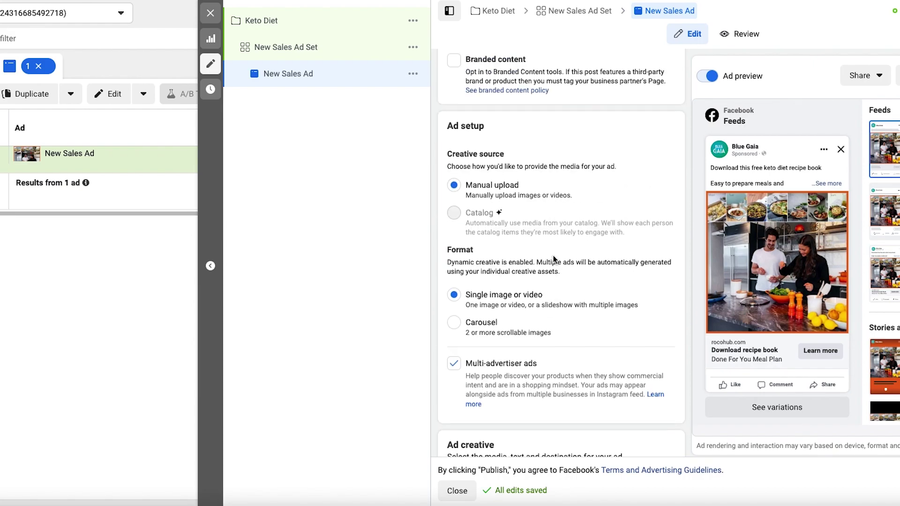
scroll(554, 255, up, 4)
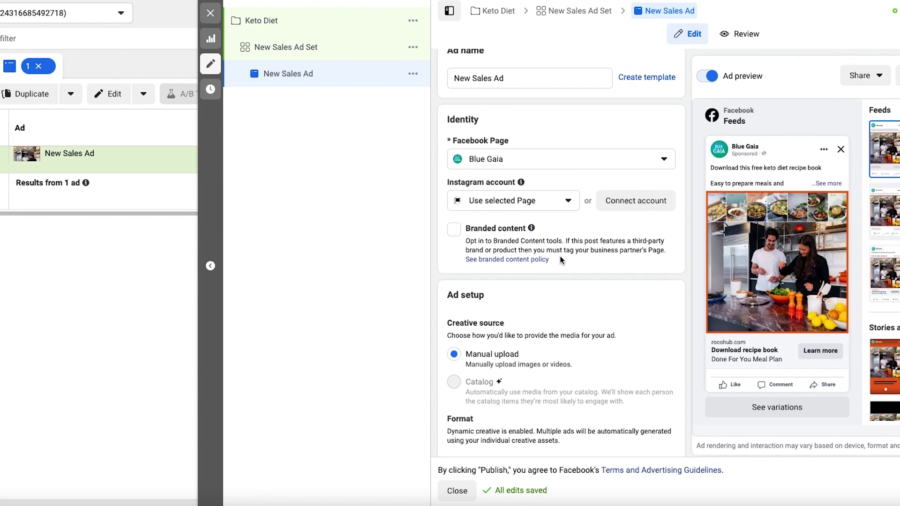
scroll(561, 261, down, 12)
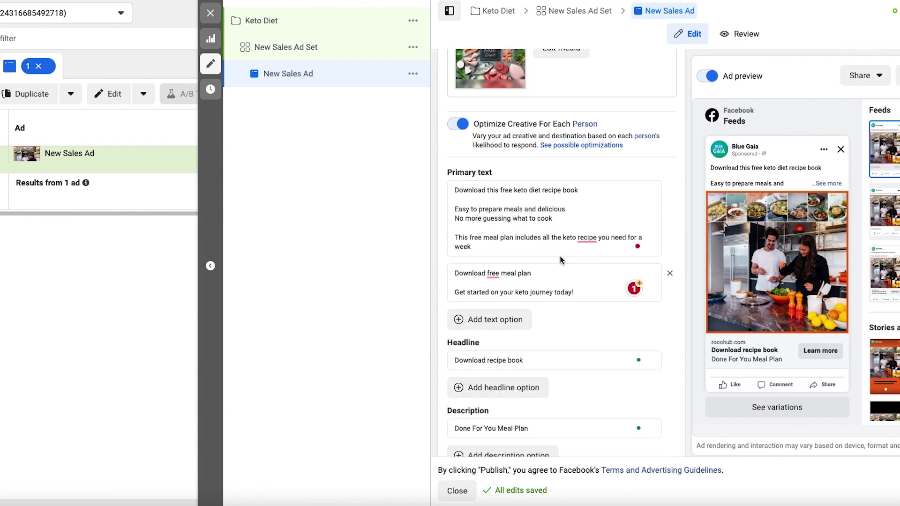
scroll(561, 261, down, 5)
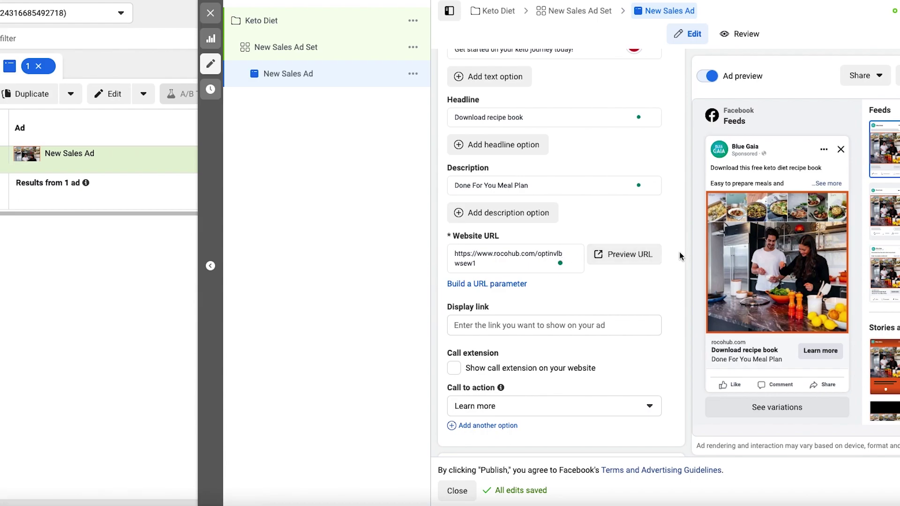
mouse_move(829, 343)
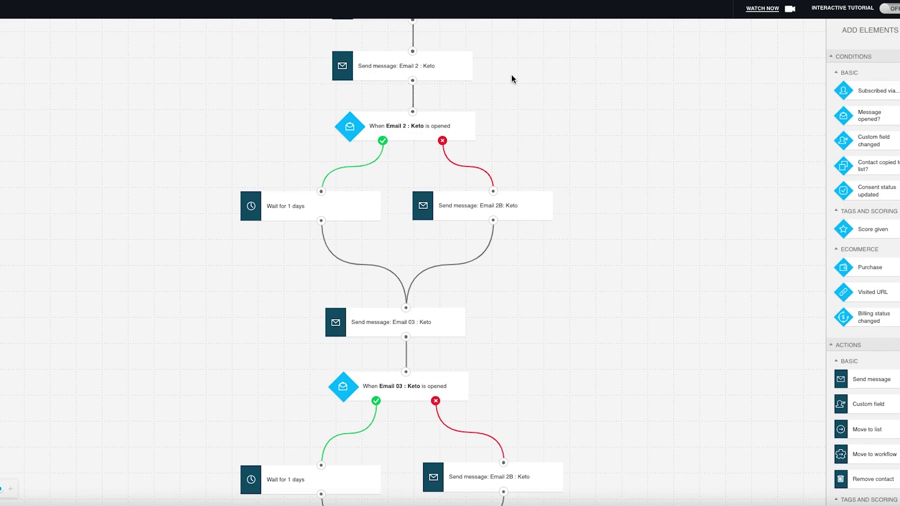
scroll(581, 262, down, 7)
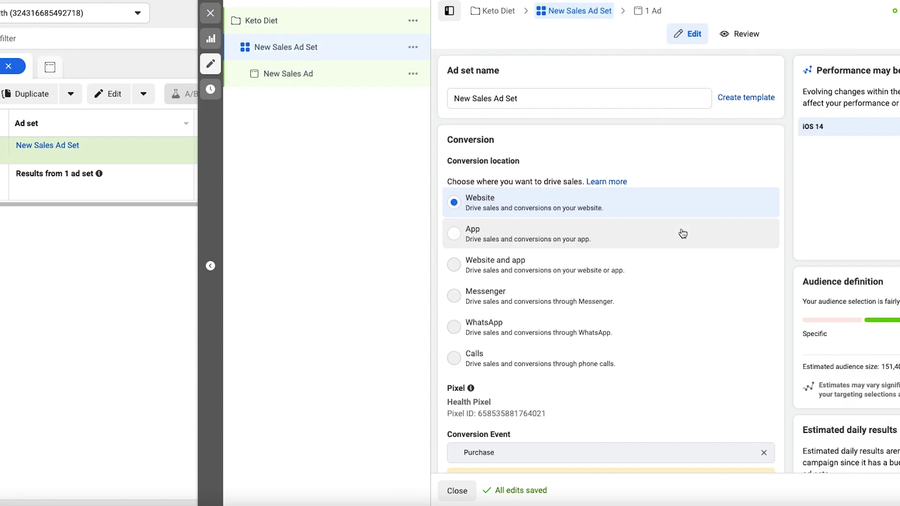
Clear the conversion event of New Sales Ad Set and choose Purchase again from the event list.
scroll(683, 233, down, 3)
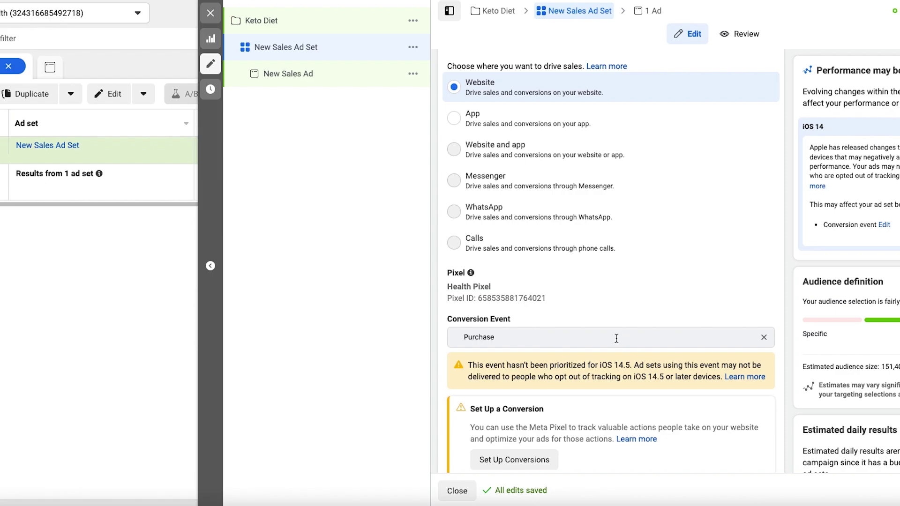
scroll(618, 337, down, 2)
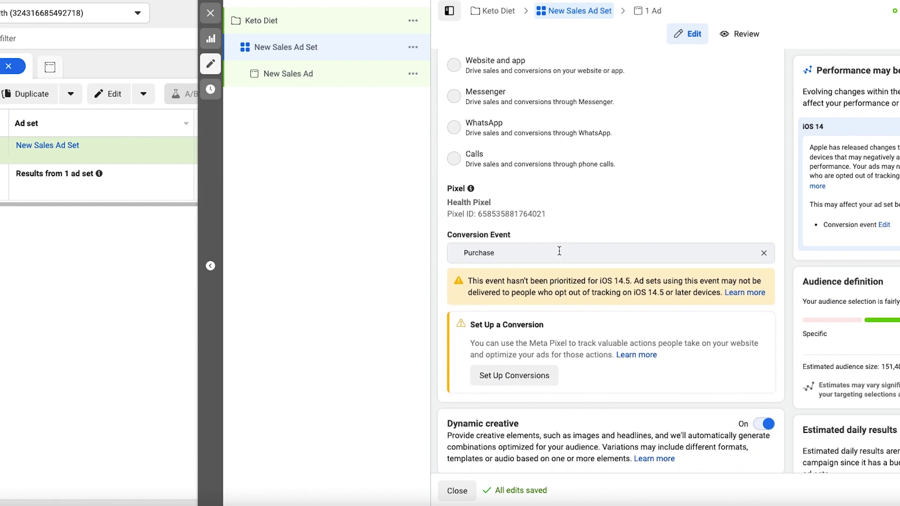
click(764, 253)
scroll(643, 352, down, 5)
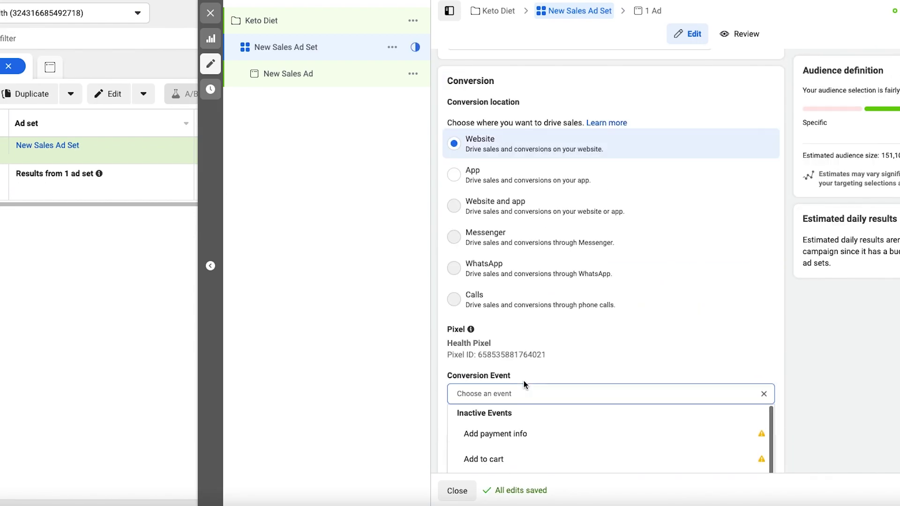
scroll(525, 381, down, 5)
scroll(525, 385, up, 1)
scroll(525, 381, down, 2)
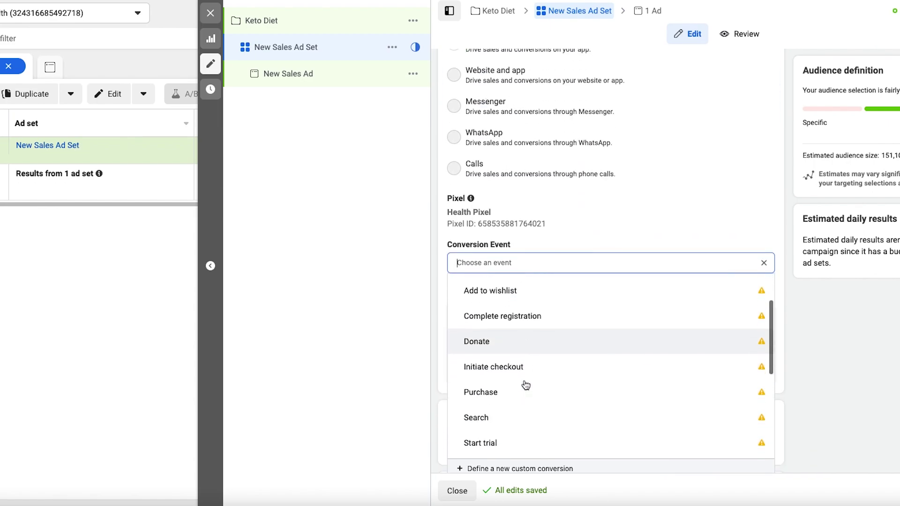
click(505, 382)
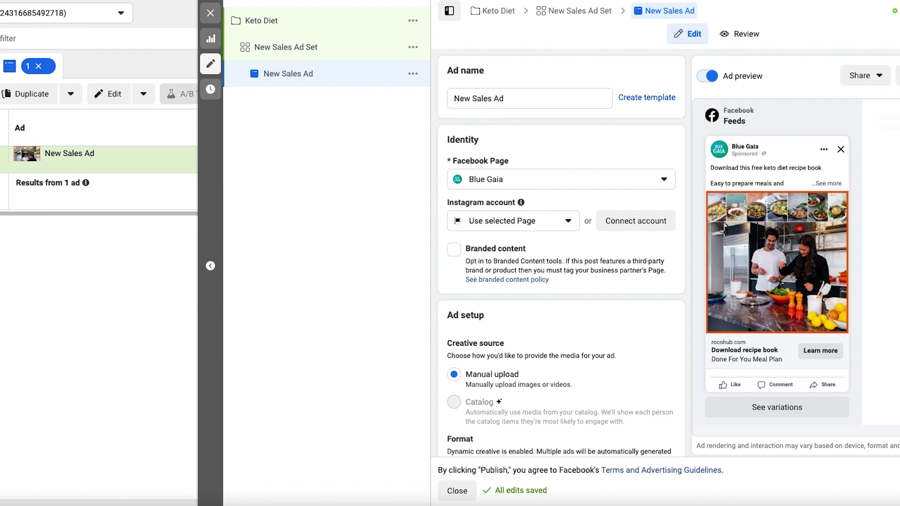
Close the ad editor and keep the changes as drafts without publishing them.
click(211, 21)
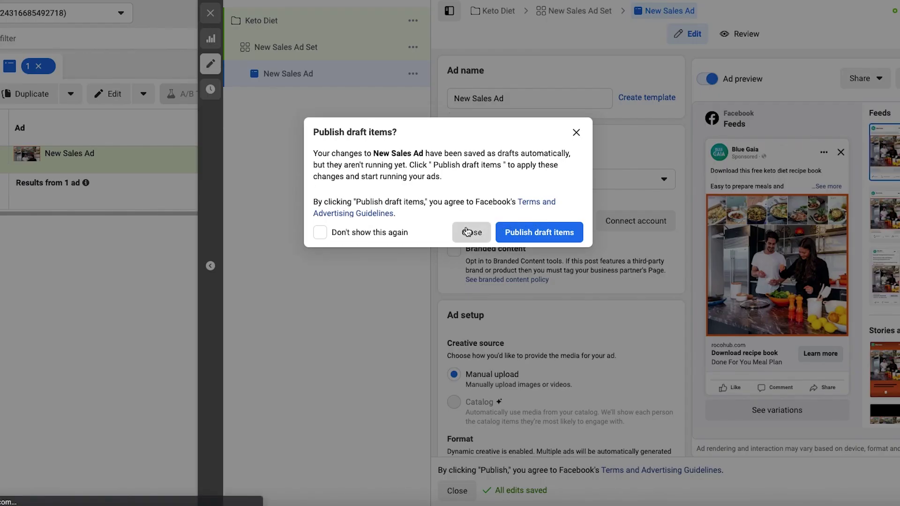
click(467, 231)
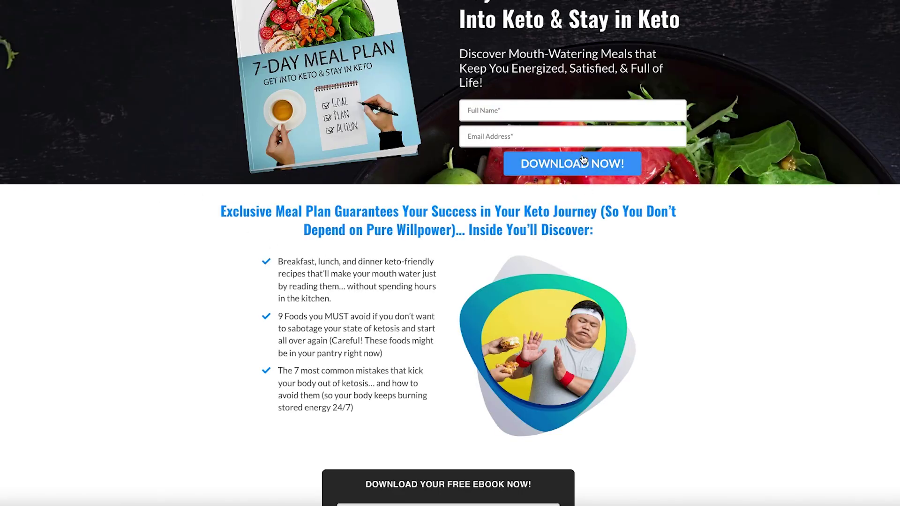
Check the opt-in page's meal plan download form and examine the keto email workflow from the subscription trigger onward.
click(582, 165)
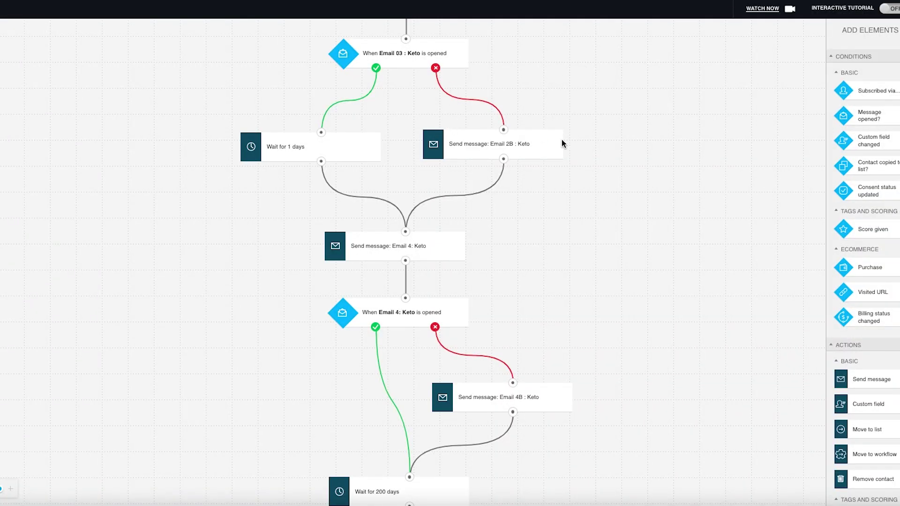
scroll(625, 164, up, 15)
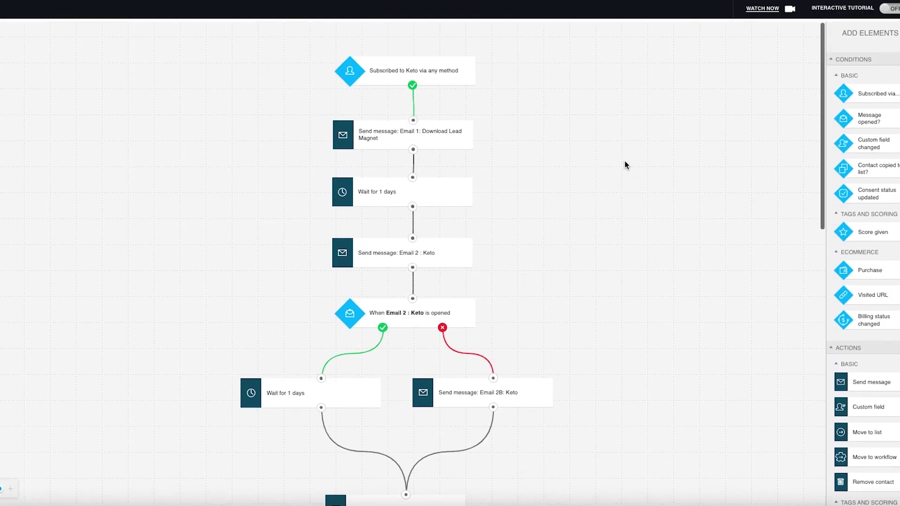
scroll(625, 165, down, 10)
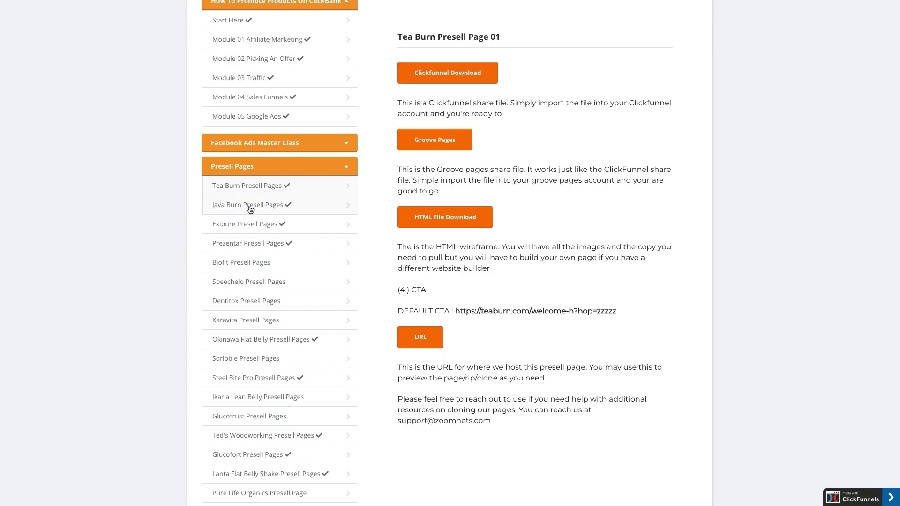
In the training members' area, view the Java Burn and Exipure presell pages, then the Module 01 Affiliate Marketing and Module 02 Picking An Offer lessons.
click(262, 204)
click(263, 224)
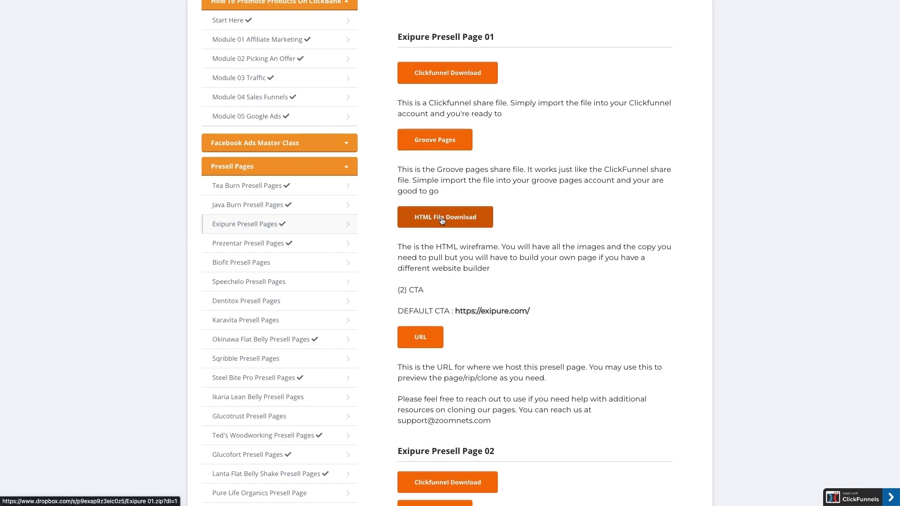
scroll(293, 140, up, 1)
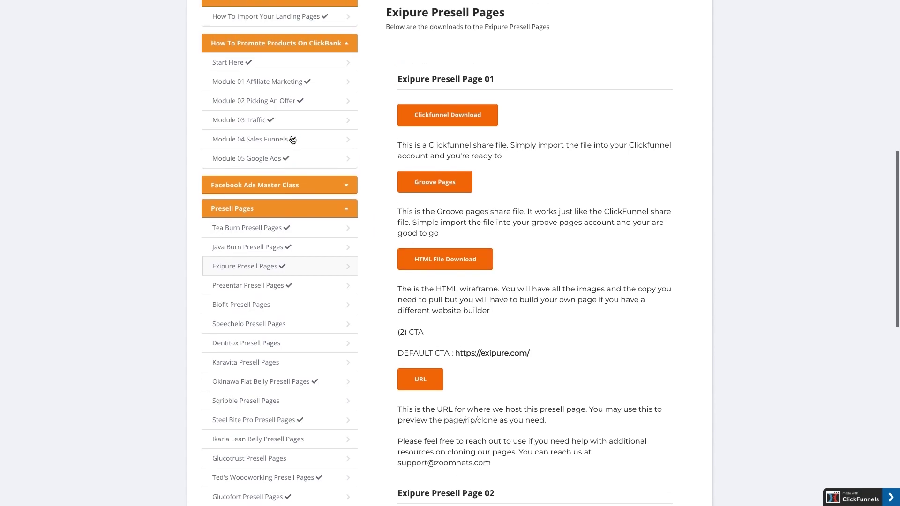
click(316, 100)
click(312, 120)
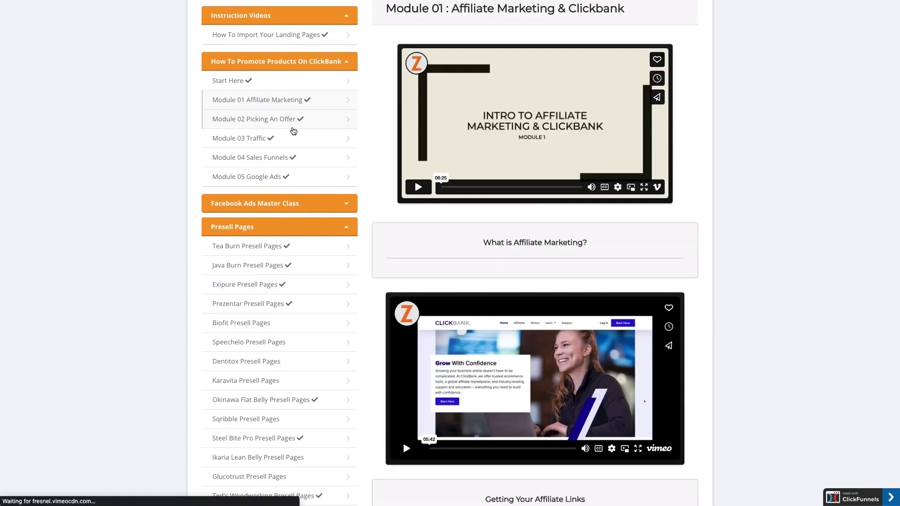
scroll(379, 177, up, 1)
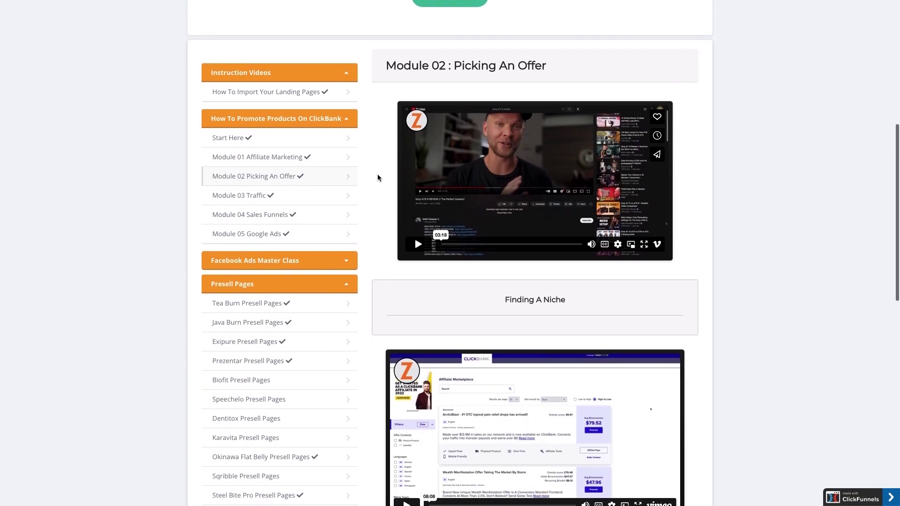
scroll(379, 178, down, 1)
scroll(378, 178, up, 1)
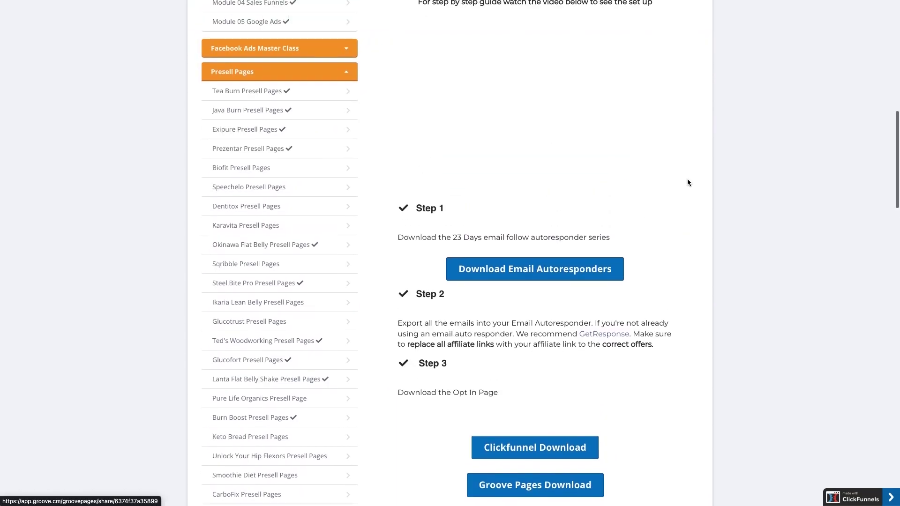
Read through the Keto Health & Fitness ClickBank campaign page, from the funnel overview through the numbered setup steps.
scroll(687, 180, up, 6)
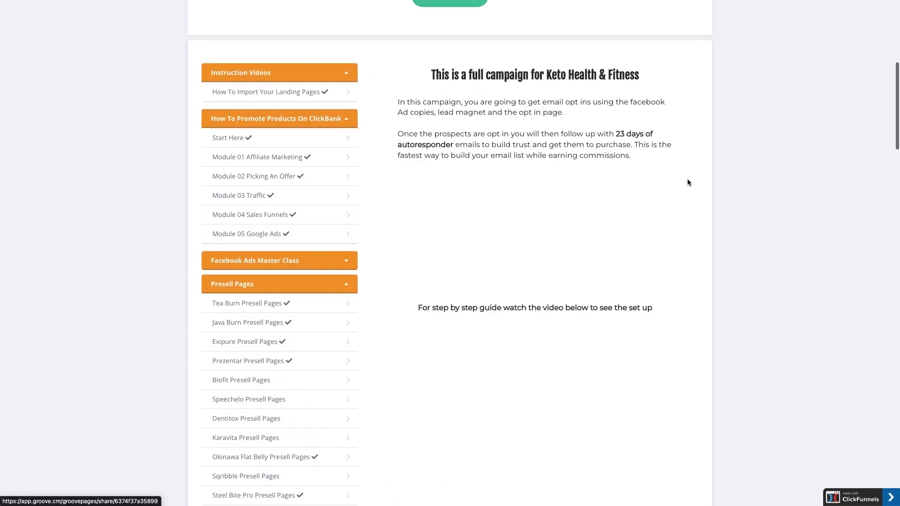
scroll(688, 182, down, 1)
scroll(688, 182, down, 2)
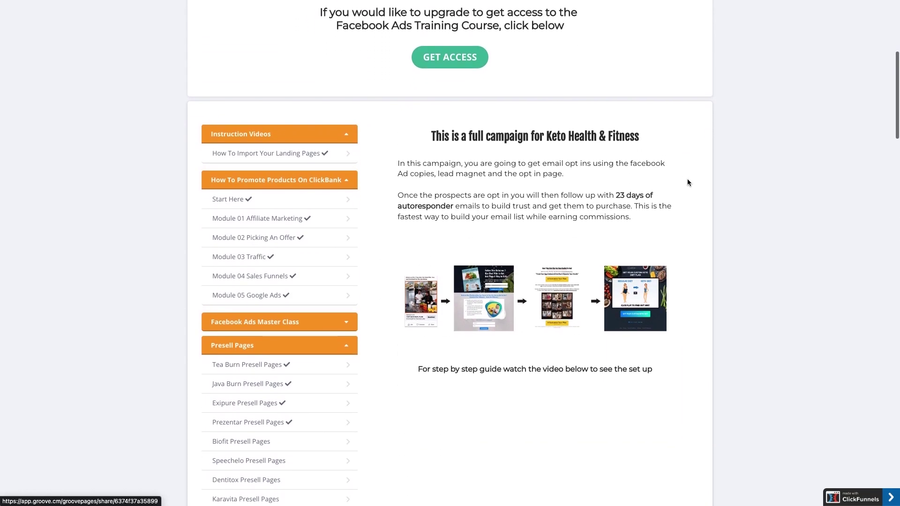
scroll(687, 182, down, 3)
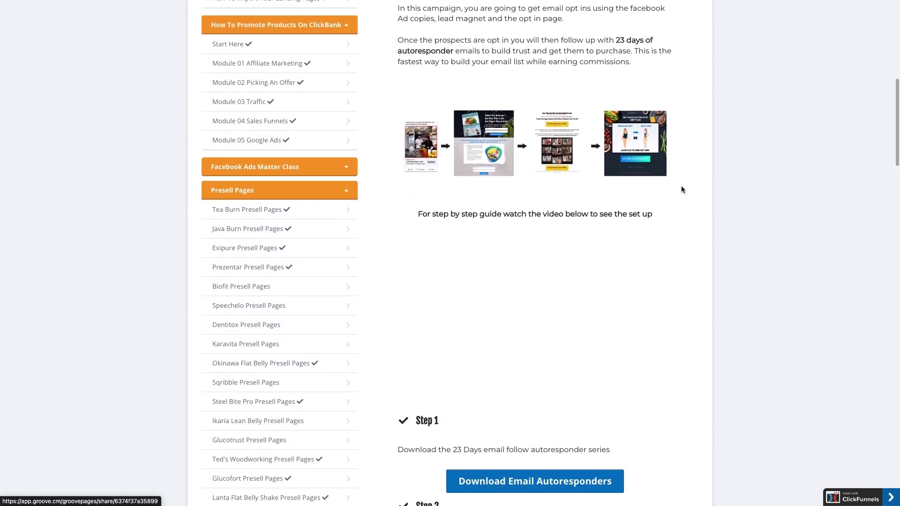
scroll(682, 189, down, 1)
scroll(682, 190, down, 1)
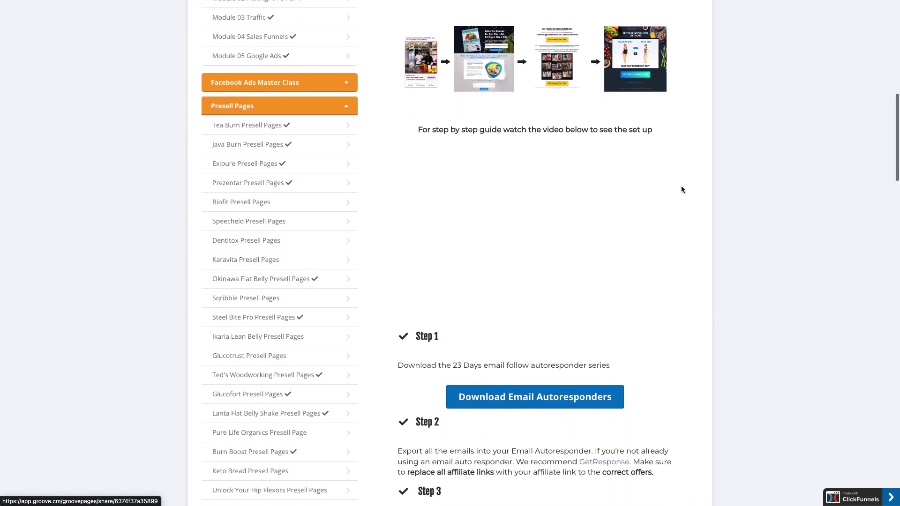
scroll(600, 193, down, 8)
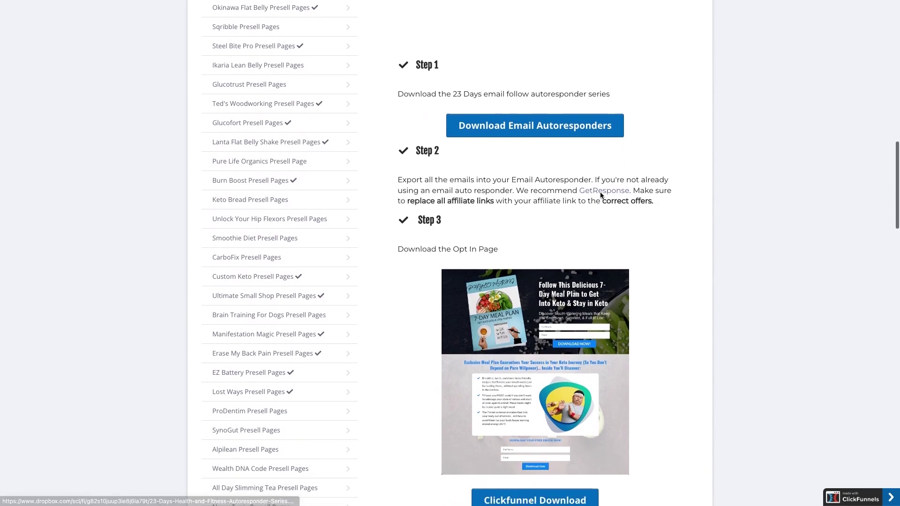
scroll(600, 195, down, 7)
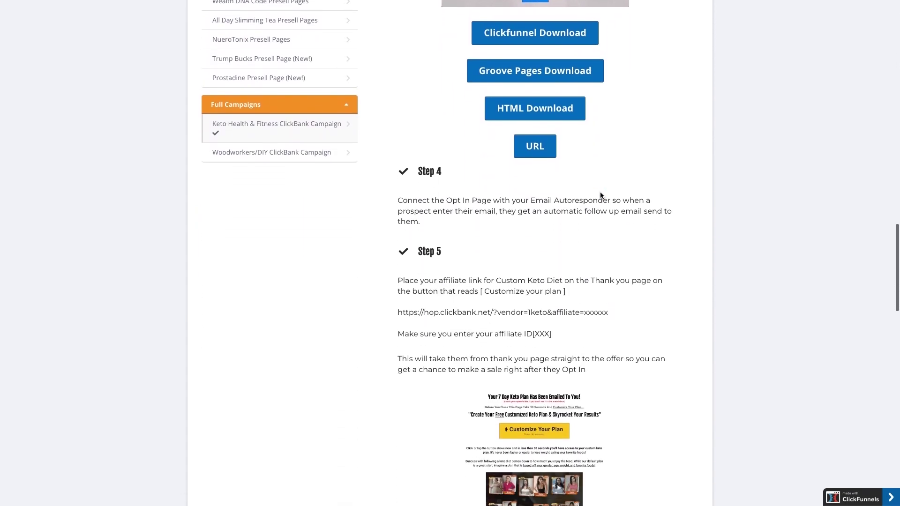
scroll(601, 196, down, 12)
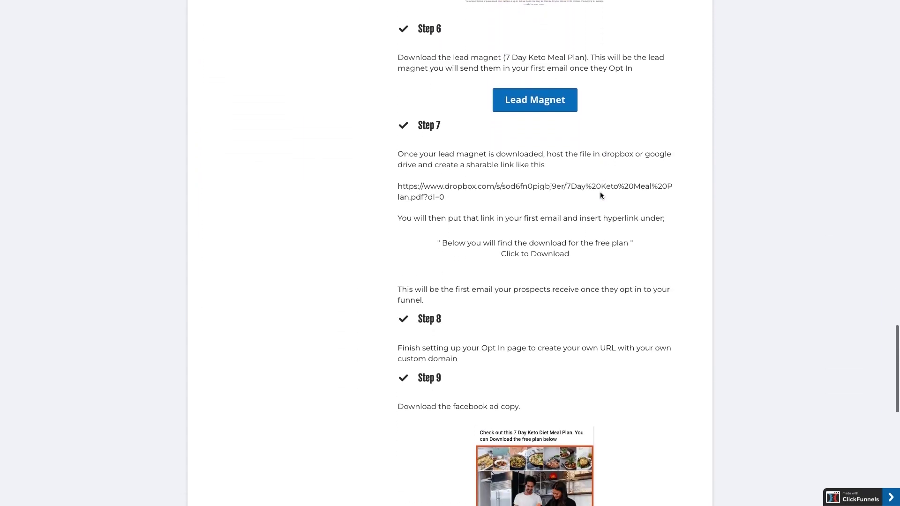
scroll(601, 193, down, 4)
scroll(600, 193, up, 15)
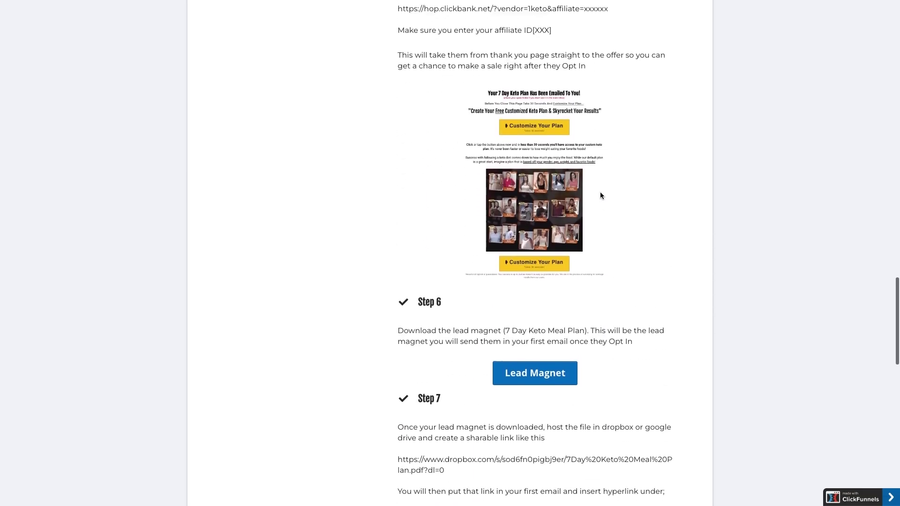